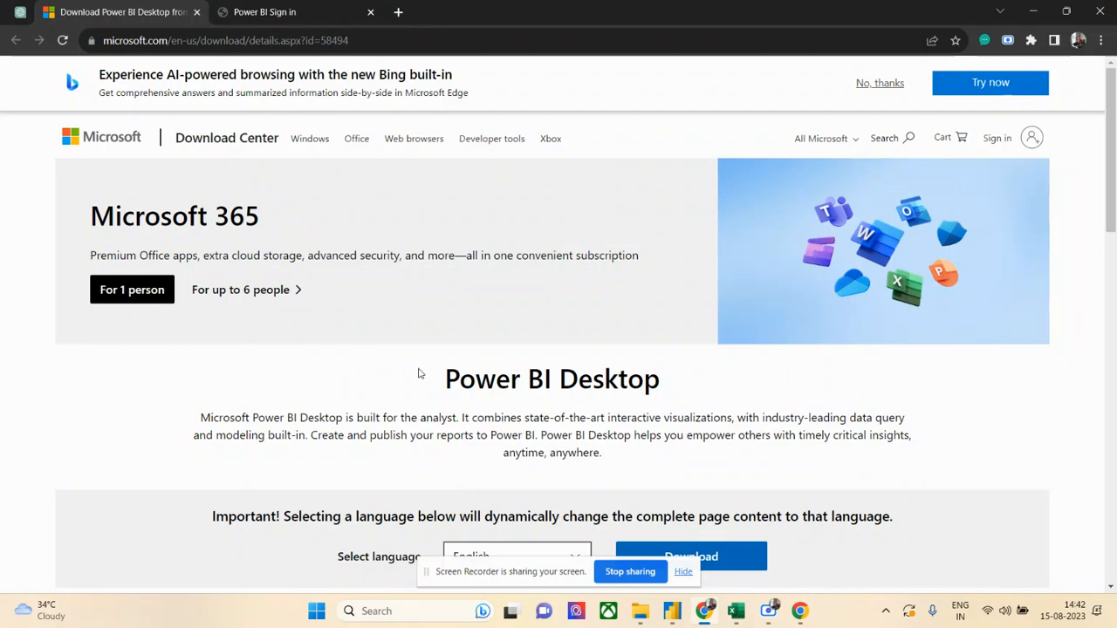
- Switch to the Power BI Dataset workbook in Excel and examine the List of Orders columns and rows
left_click(736, 612)
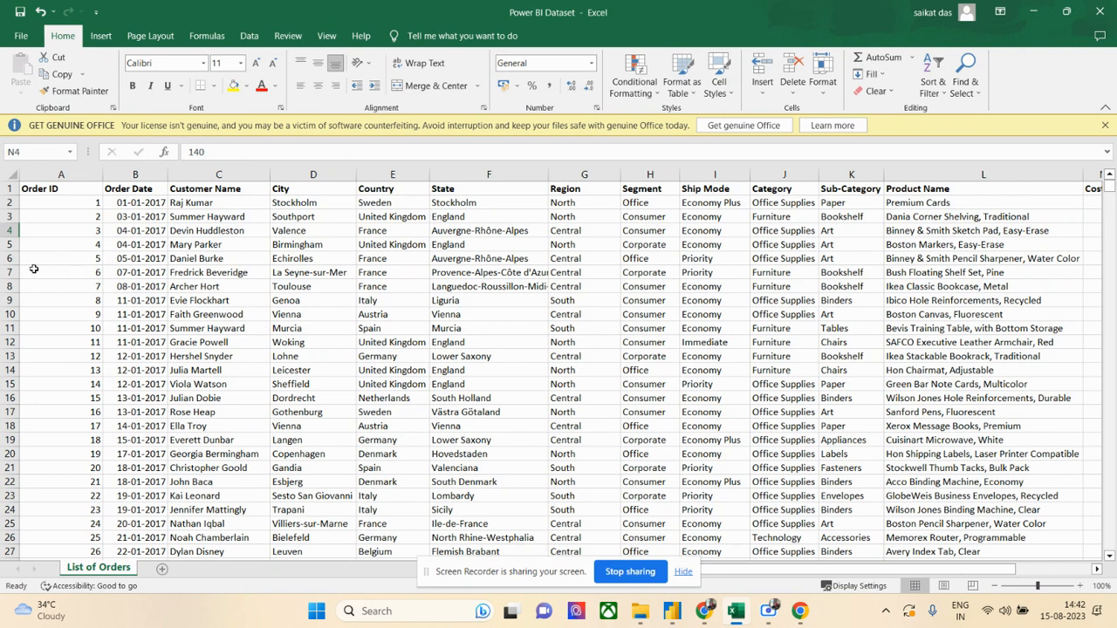
left_click(50, 228)
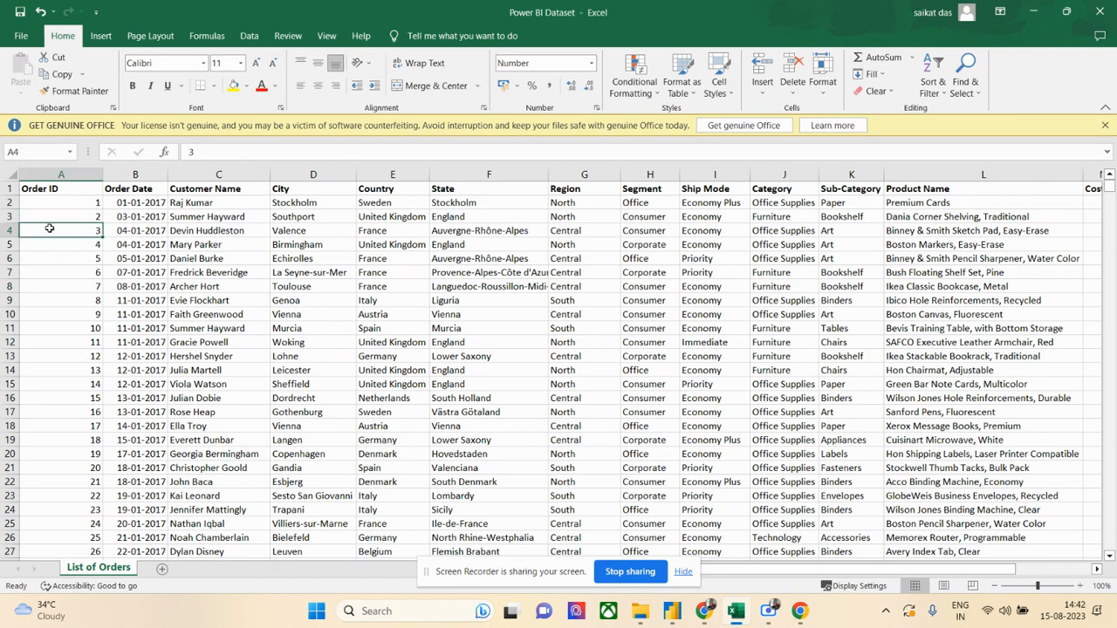
left_click(164, 216)
left_click(172, 217)
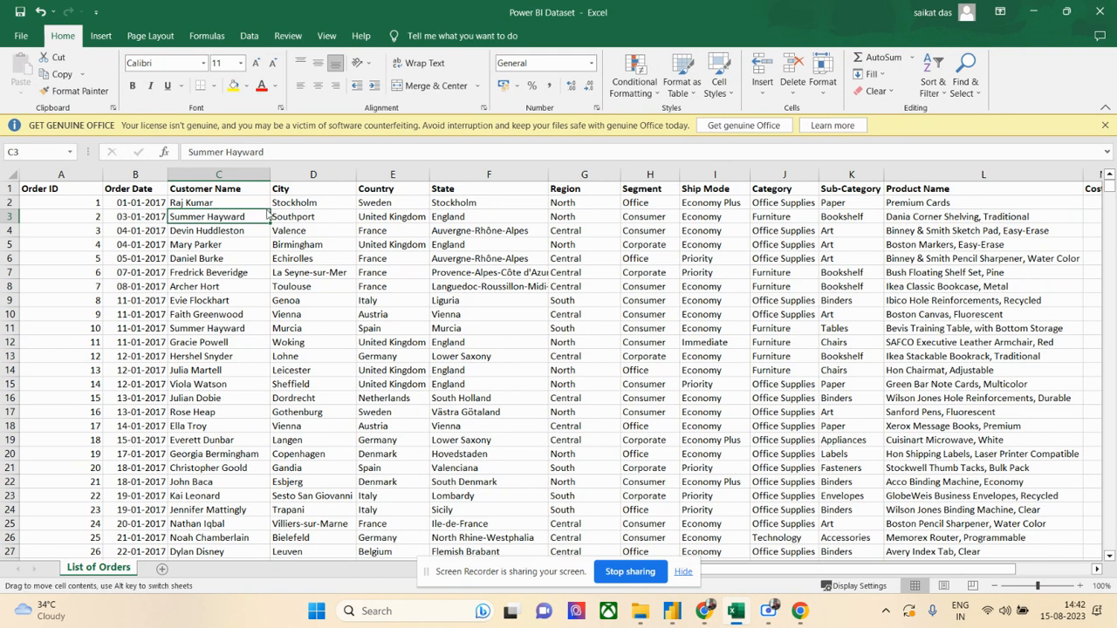
left_click(428, 214)
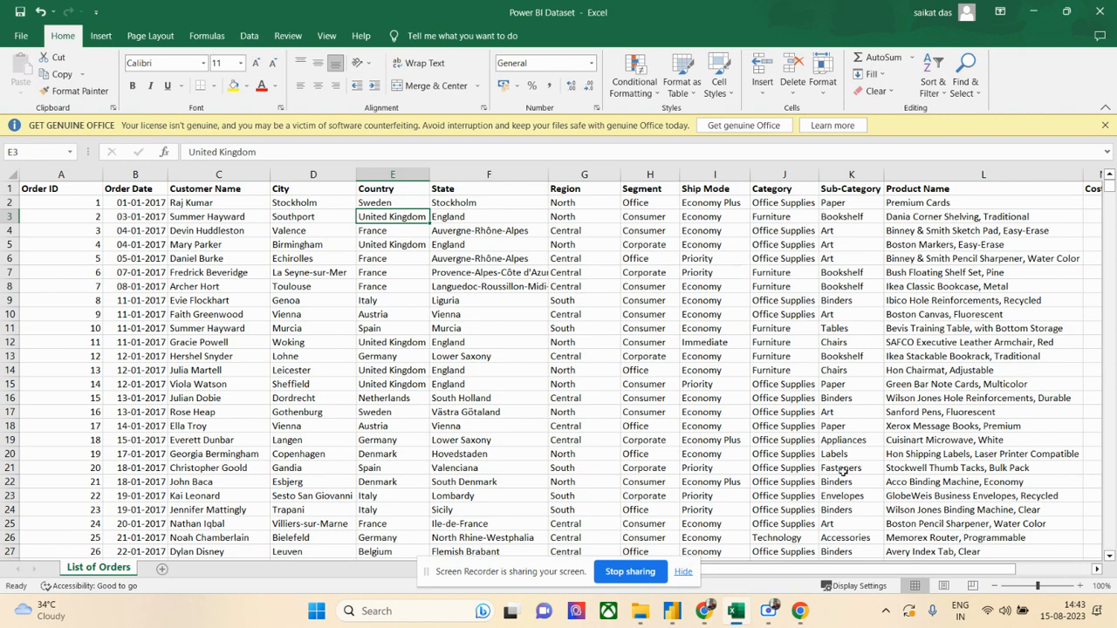
left_click_drag(799, 569, 888, 555)
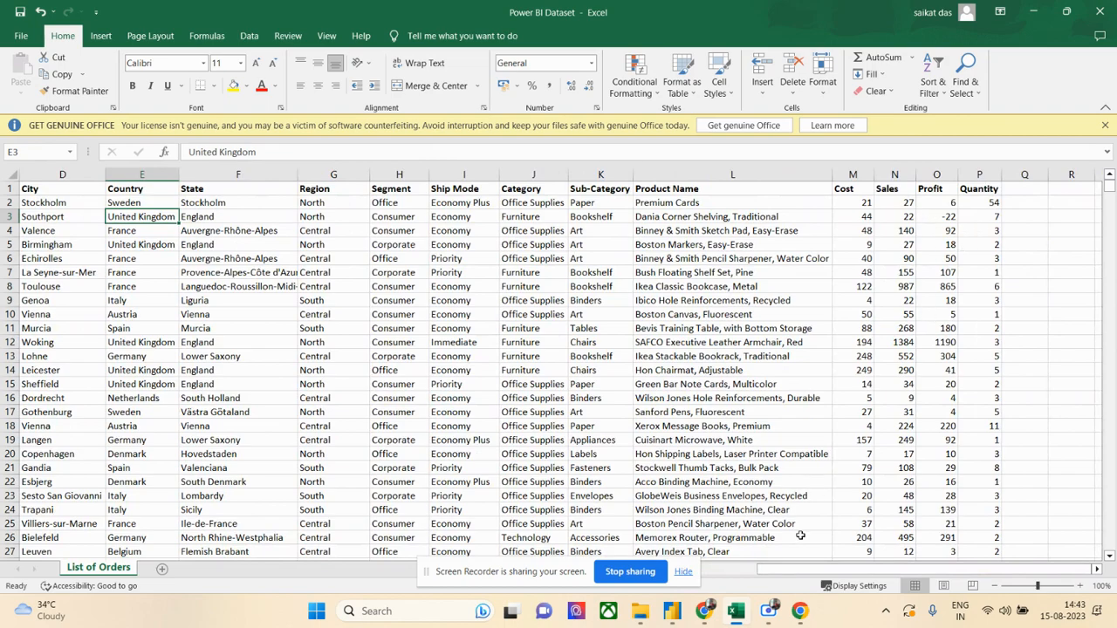
left_click_drag(794, 572, 723, 556)
scroll(775, 381, "down", 6)
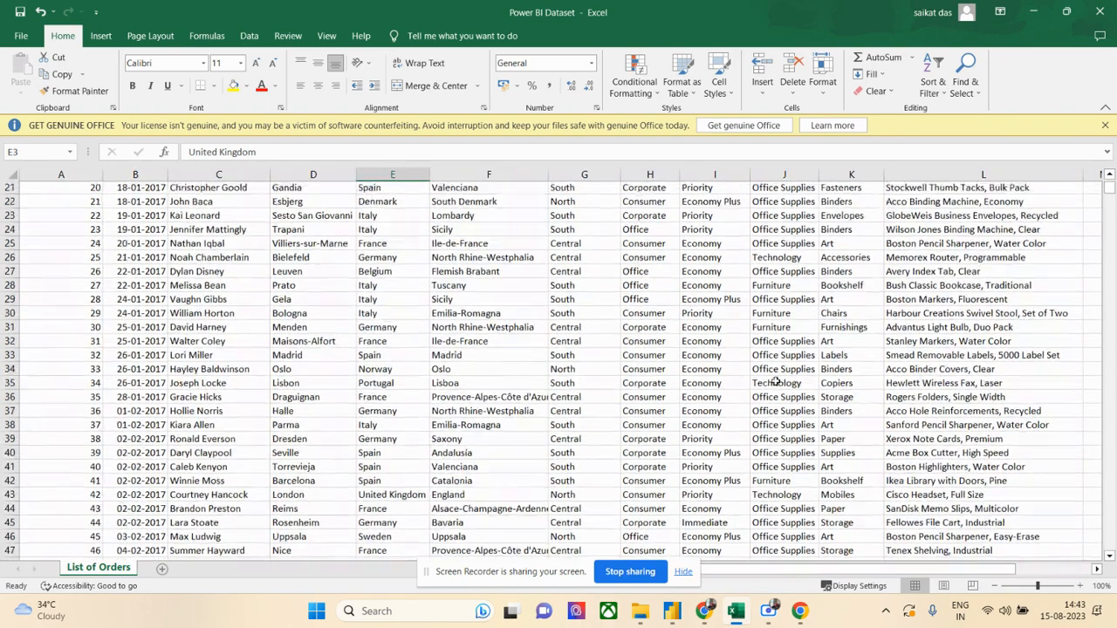
scroll(775, 381, "up", 7)
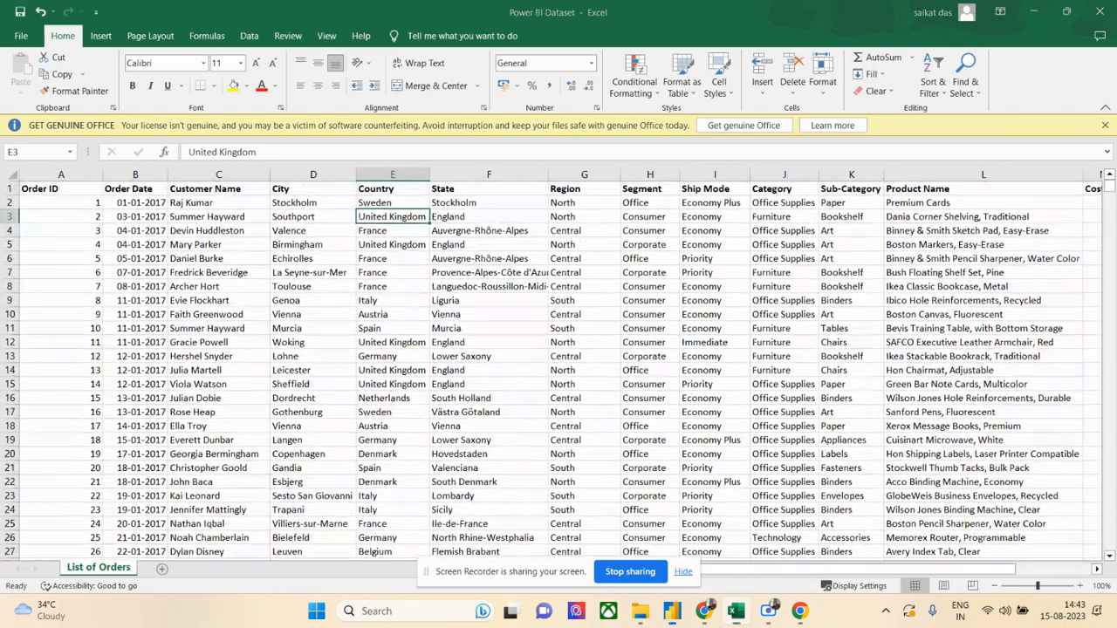
- Switch to the maximized Power BI Desktop dashboard, try the Order Date range 09-10-2017 to 01-06-2019, and restore 01-01-2017 to 31-12-2020
left_click_drag(1116, 86, 695, 52)
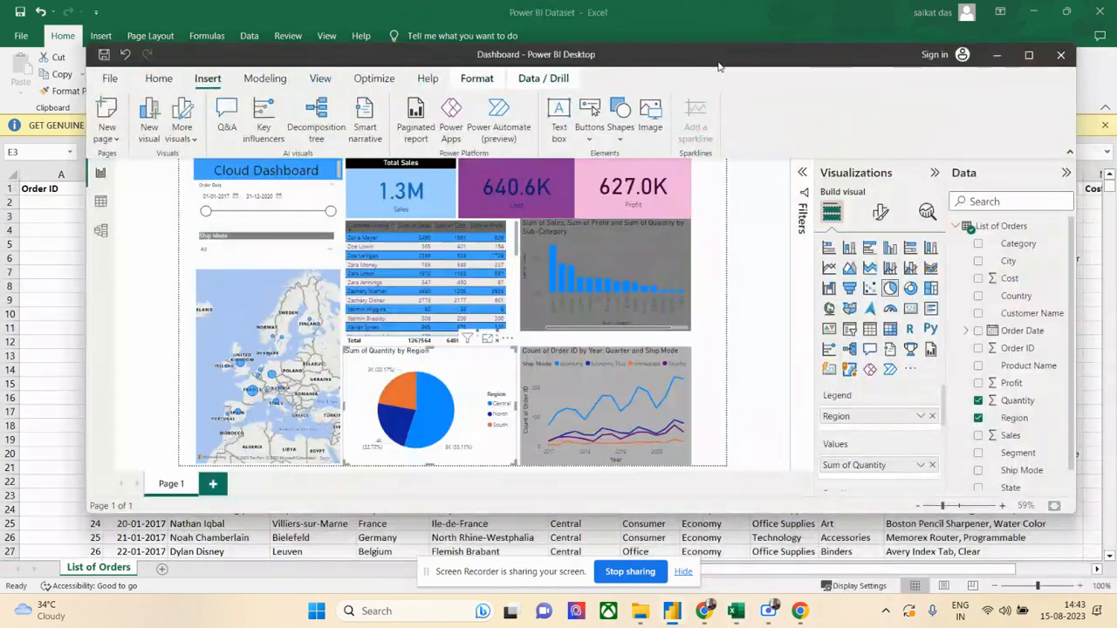
double_click(719, 60)
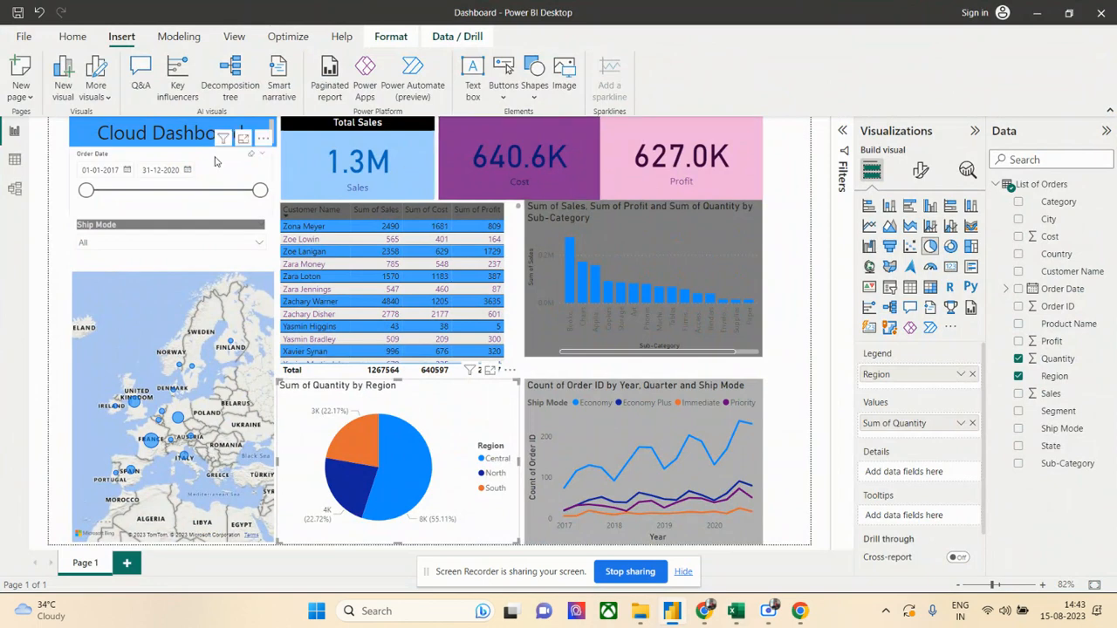
left_click_drag(86, 190, 118, 190)
left_click_drag(260, 191, 191, 190)
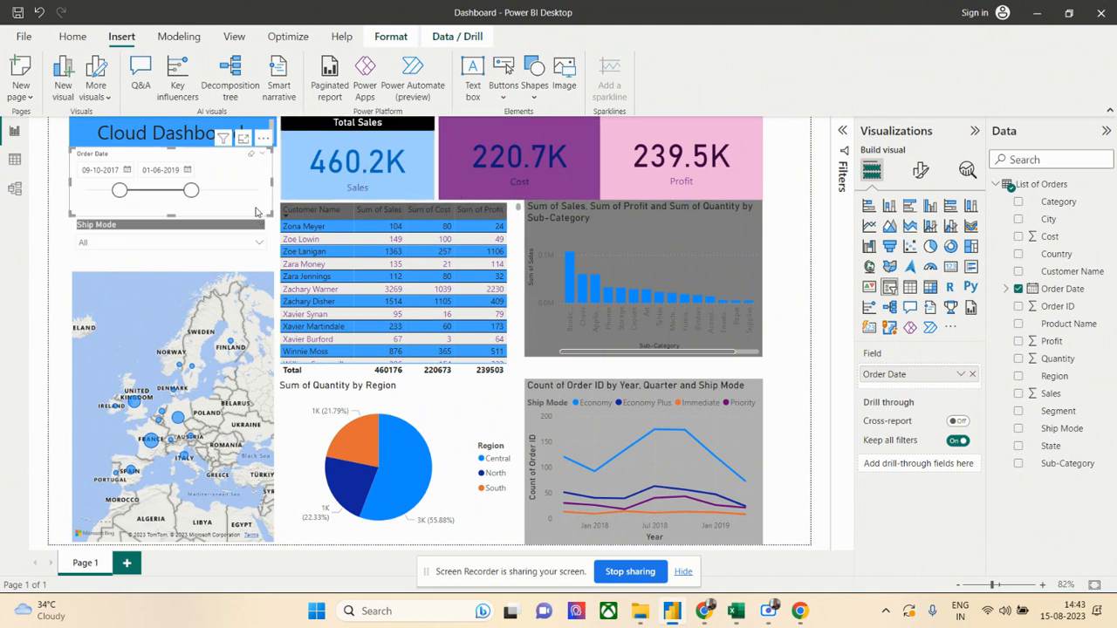
left_click_drag(191, 190, 260, 192)
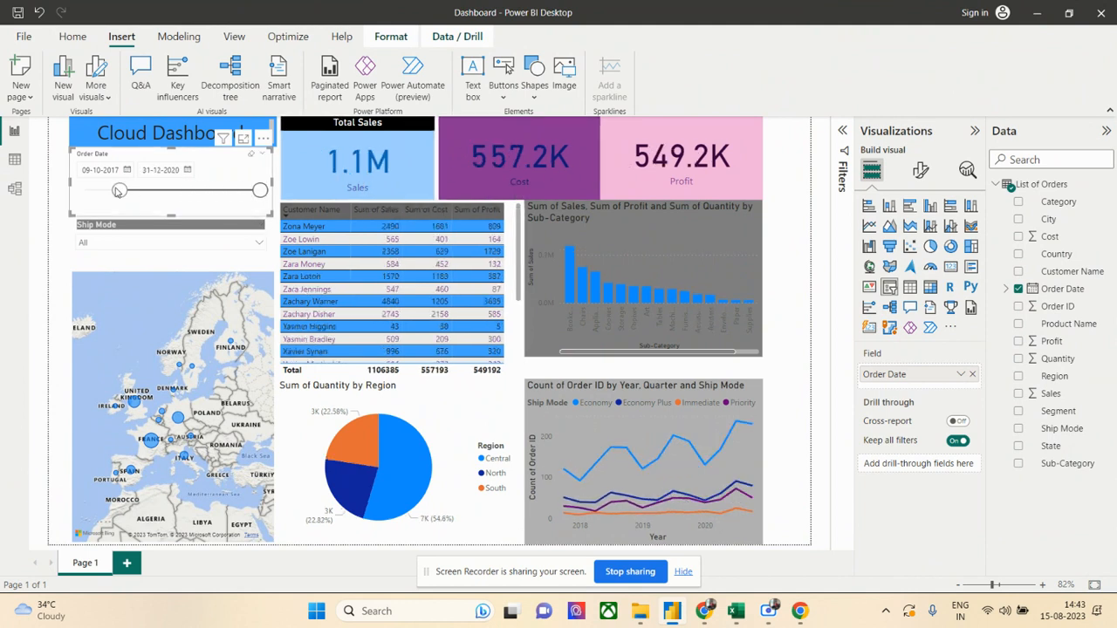
left_click_drag(120, 190, 85, 191)
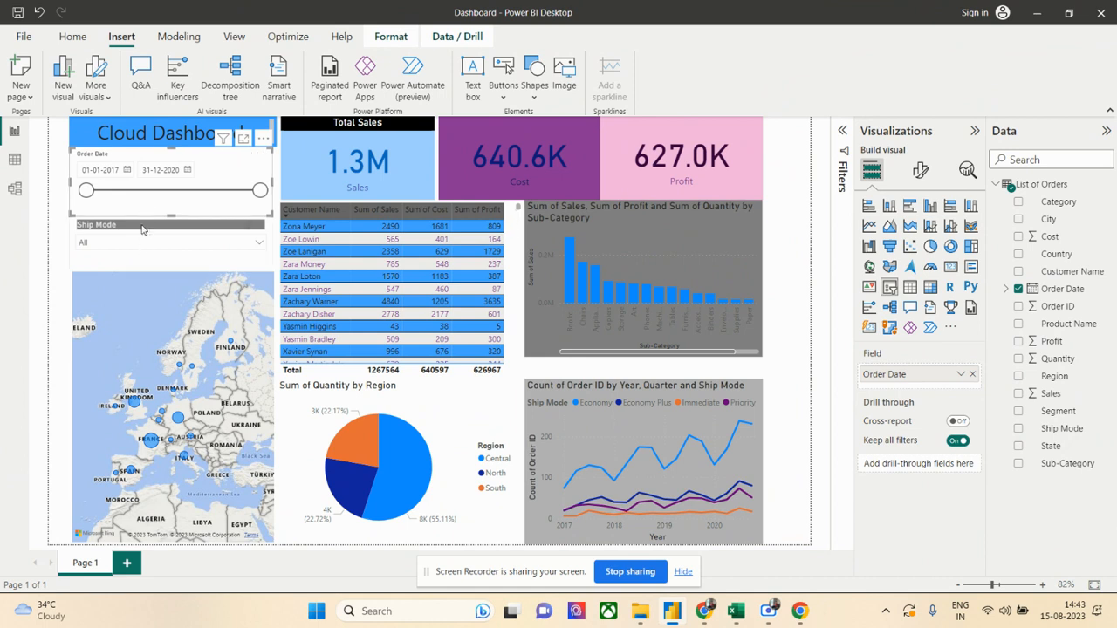
- Cross-filter the dashboard from the sales map by the United Kingdom, France and Germany in turn
left_click(134, 405)
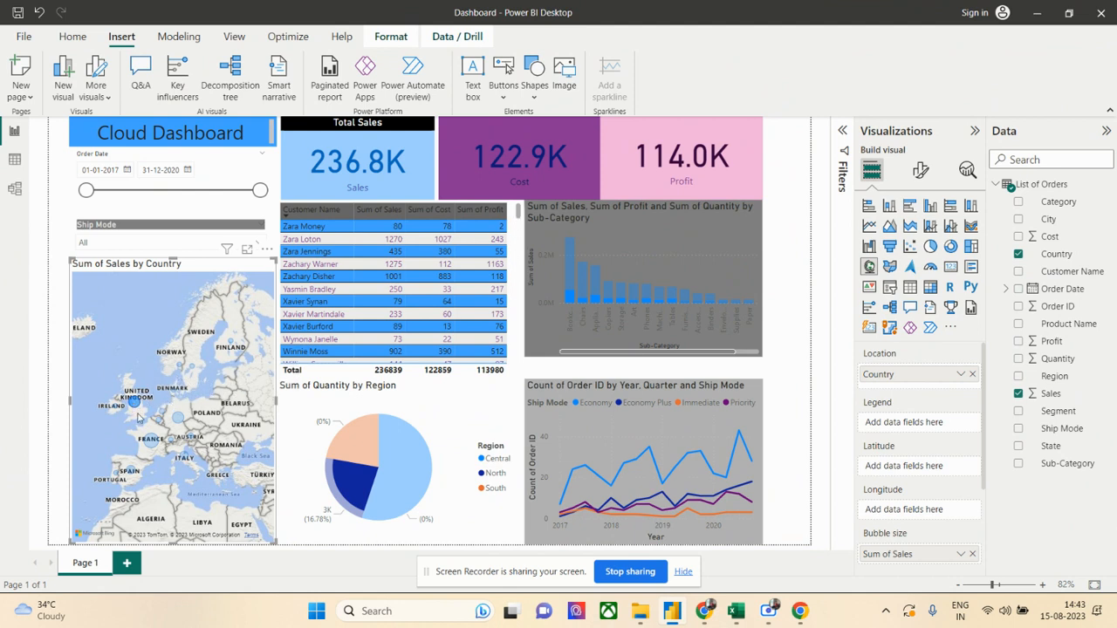
left_click(150, 445)
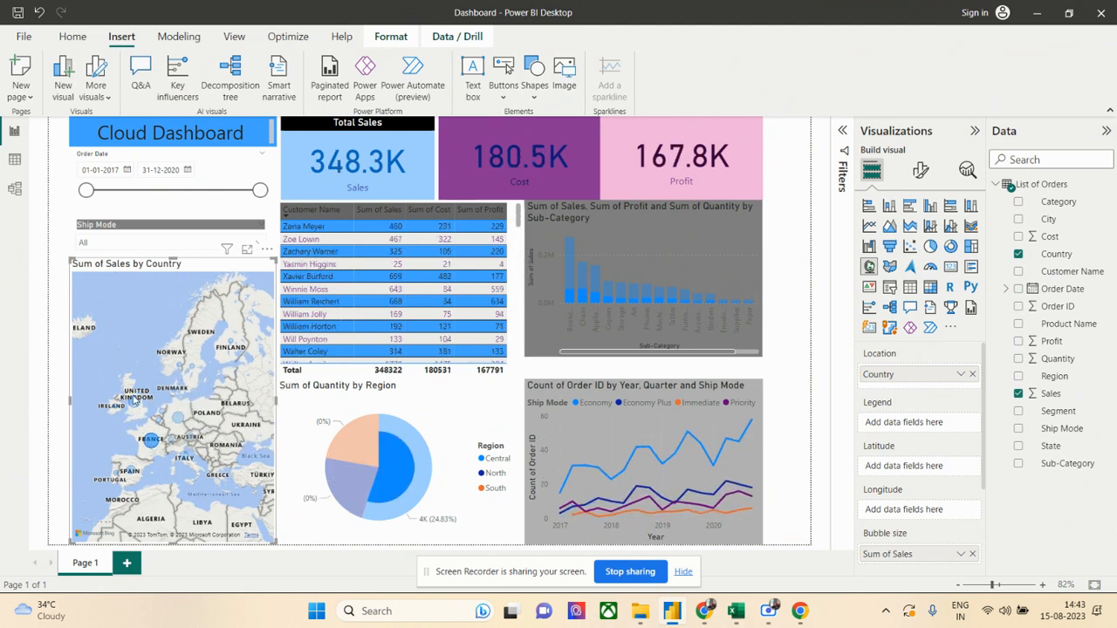
left_click(134, 404)
left_click(178, 419)
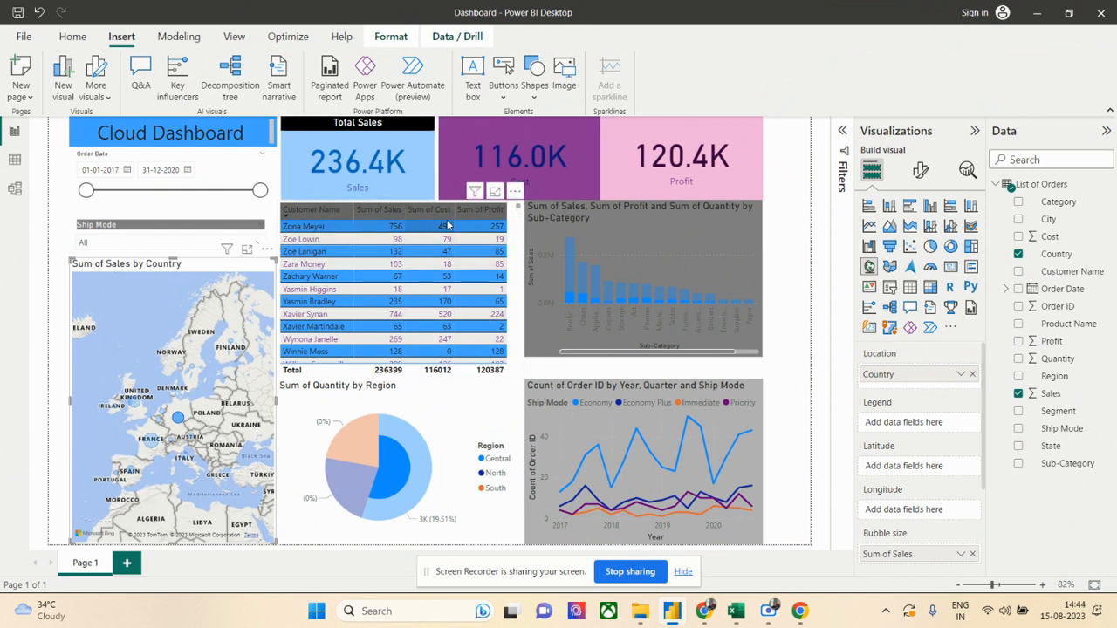
- Filter the dashboard by one customer in the sales table, clear that filter, and inspect the sub-category chart's data tooltip
mouse_move(519, 212)
left_mouse_down()
mouse_move(511, 322)
mouse_move(511, 223)
left_mouse_up()
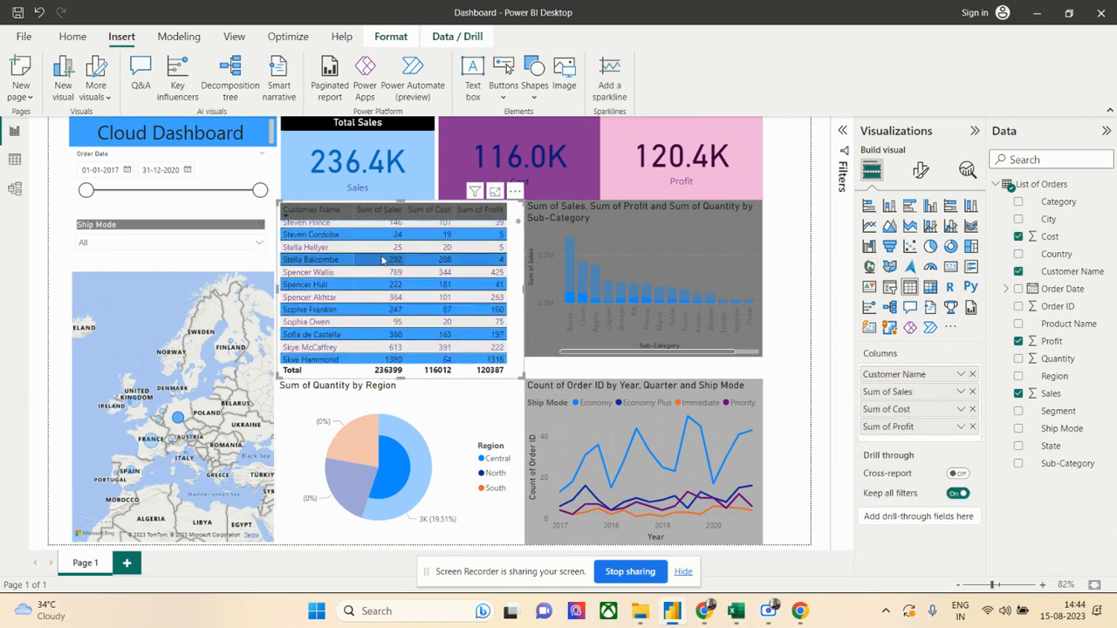
left_click(324, 251)
left_click(322, 249)
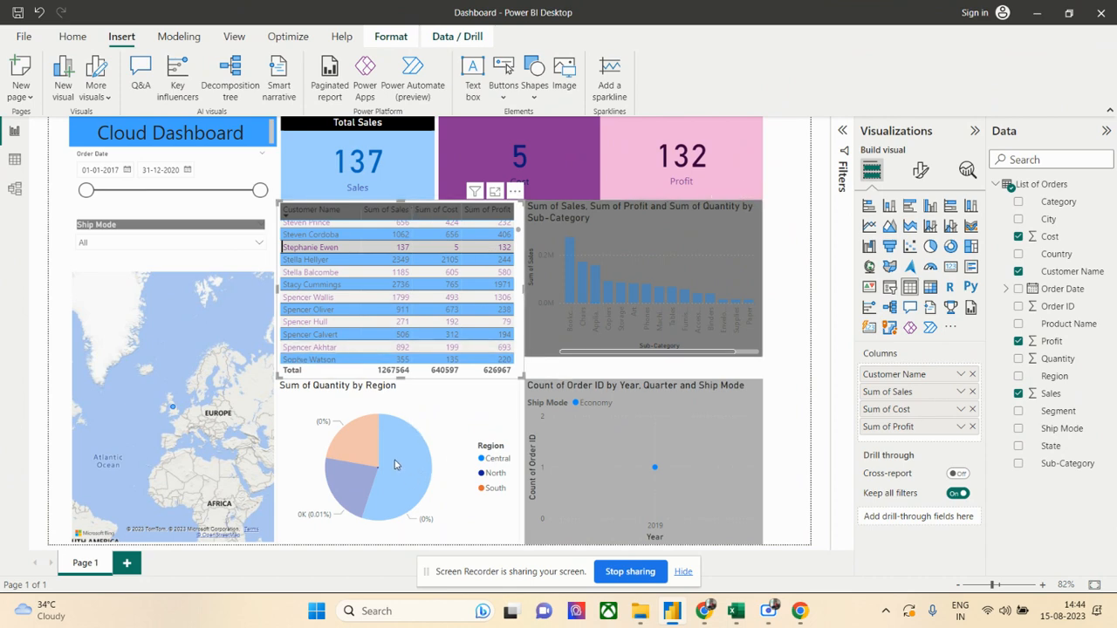
left_click(441, 415)
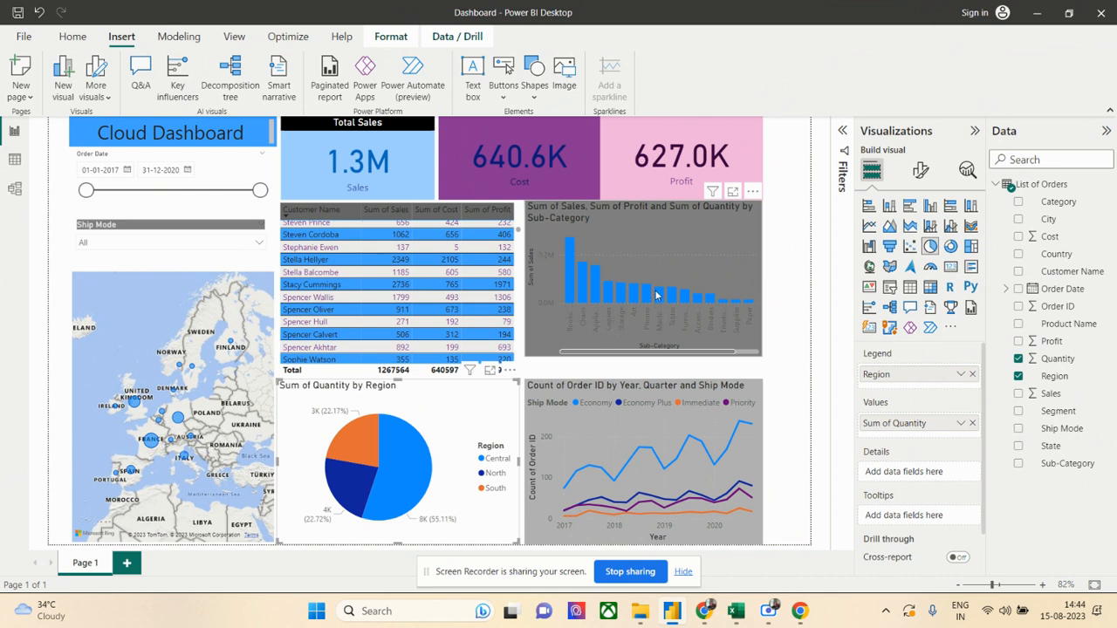
mouse_move(622, 298)
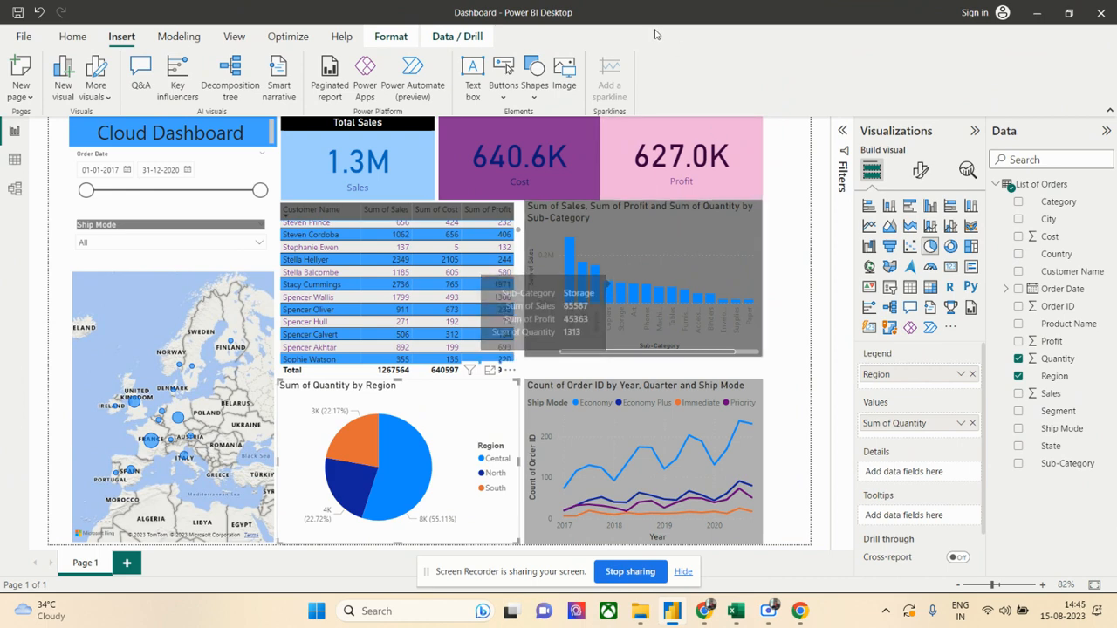
- Move the dashboard window away, switch to Chrome, and examine the Power BI Desktop download page and its file details
left_click_drag(622, 15, 1116, 227)
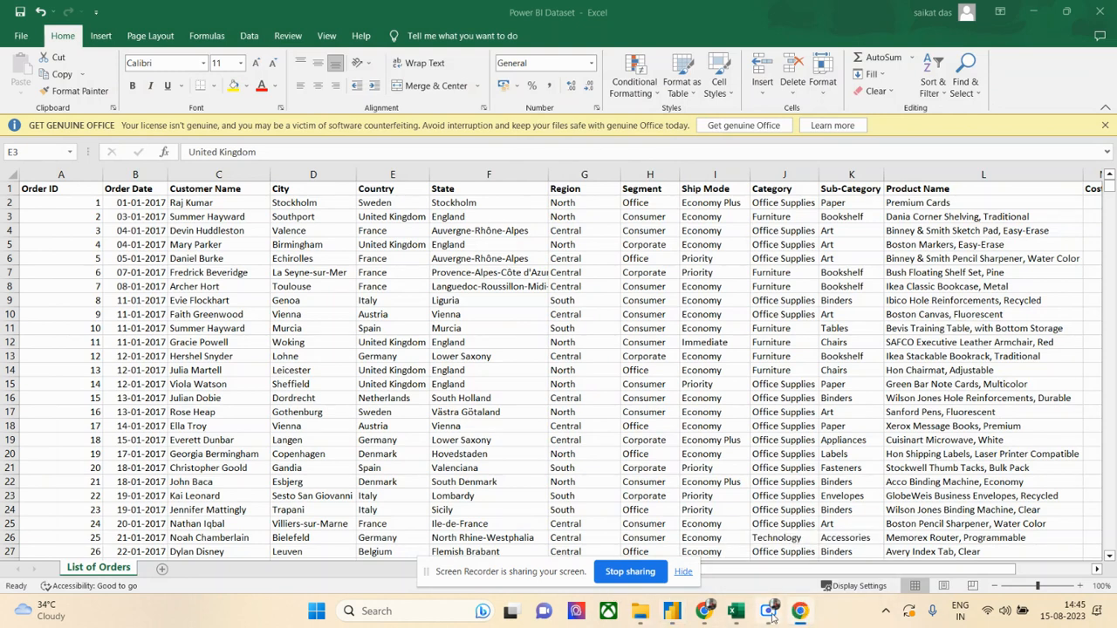
left_click(703, 611)
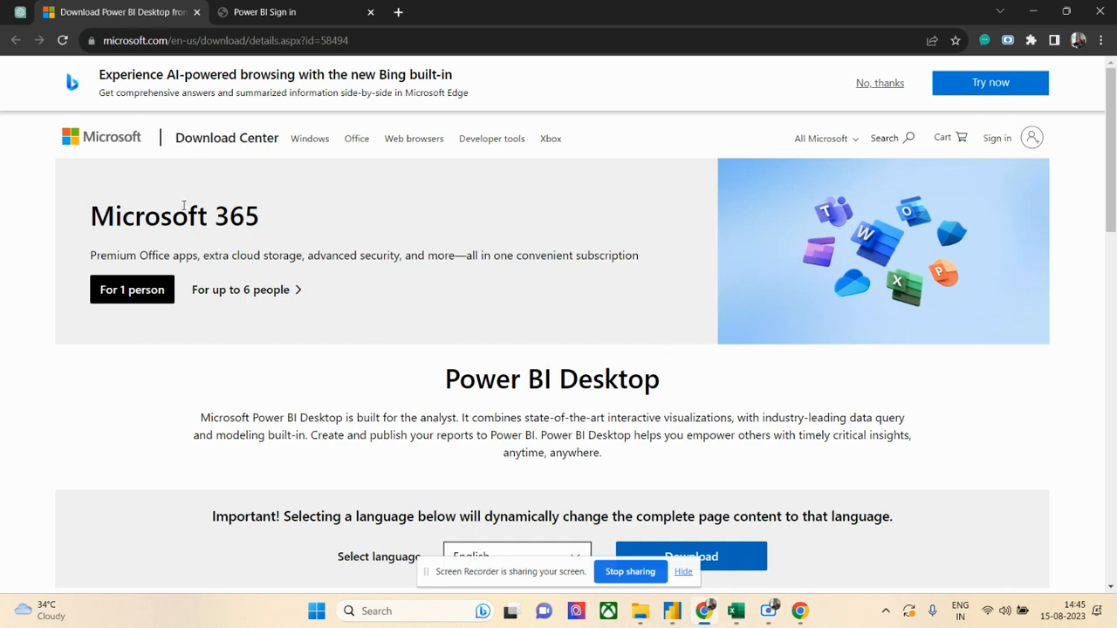
scroll(270, 188, "down", 1)
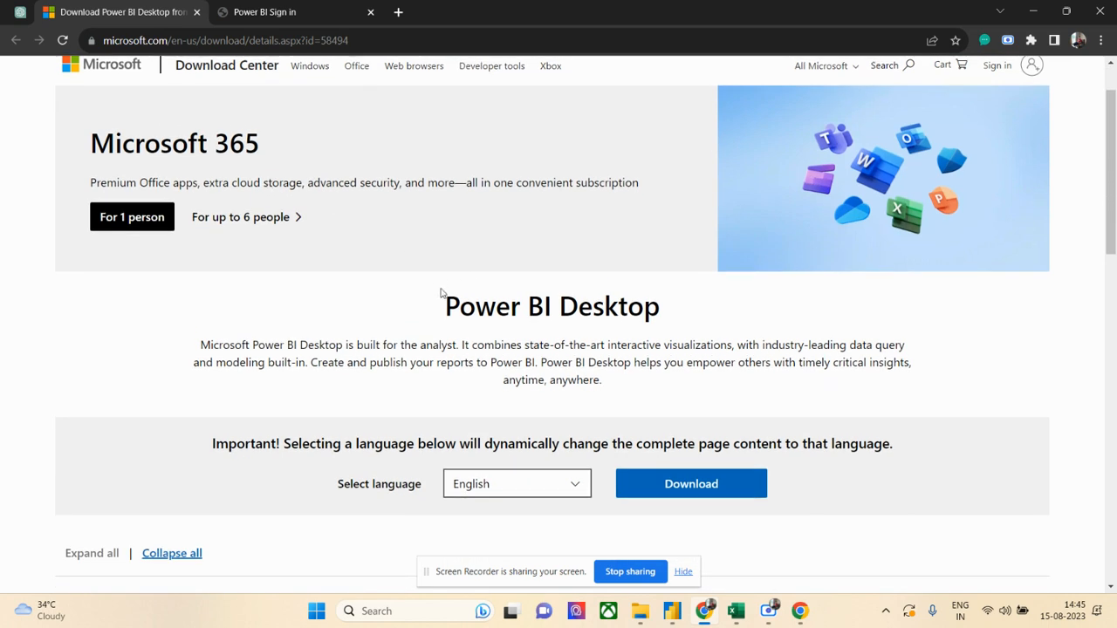
left_click_drag(445, 310, 645, 310)
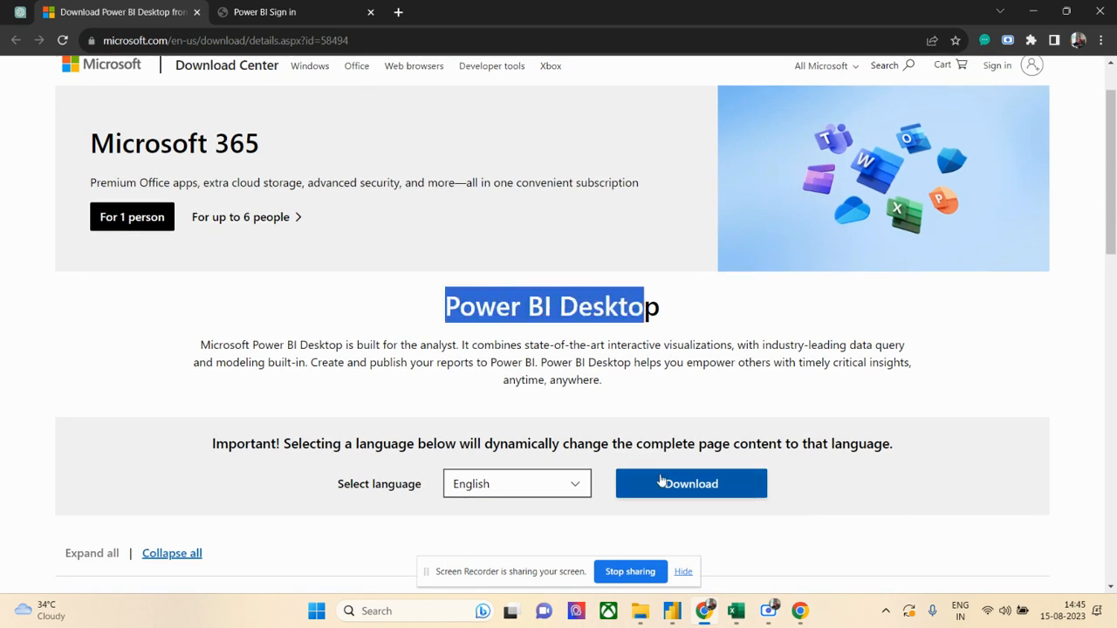
scroll(663, 417, "down", 2)
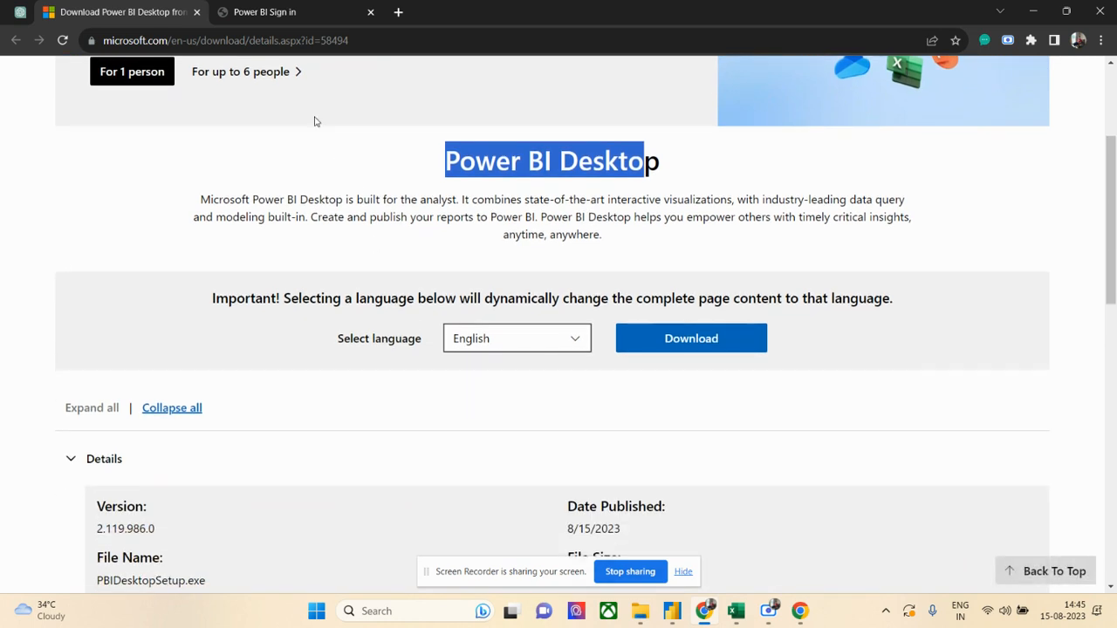
- Show the Power BI sign-in page and review its instruction for entering an email to create an account
left_click(287, 14)
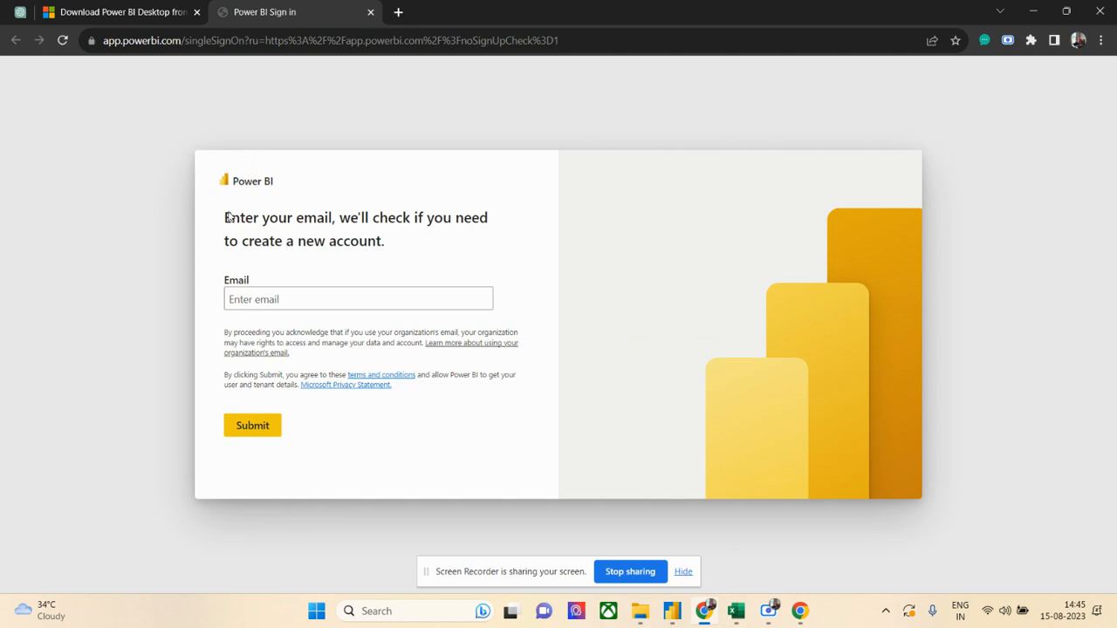
left_click_drag(234, 218, 305, 245)
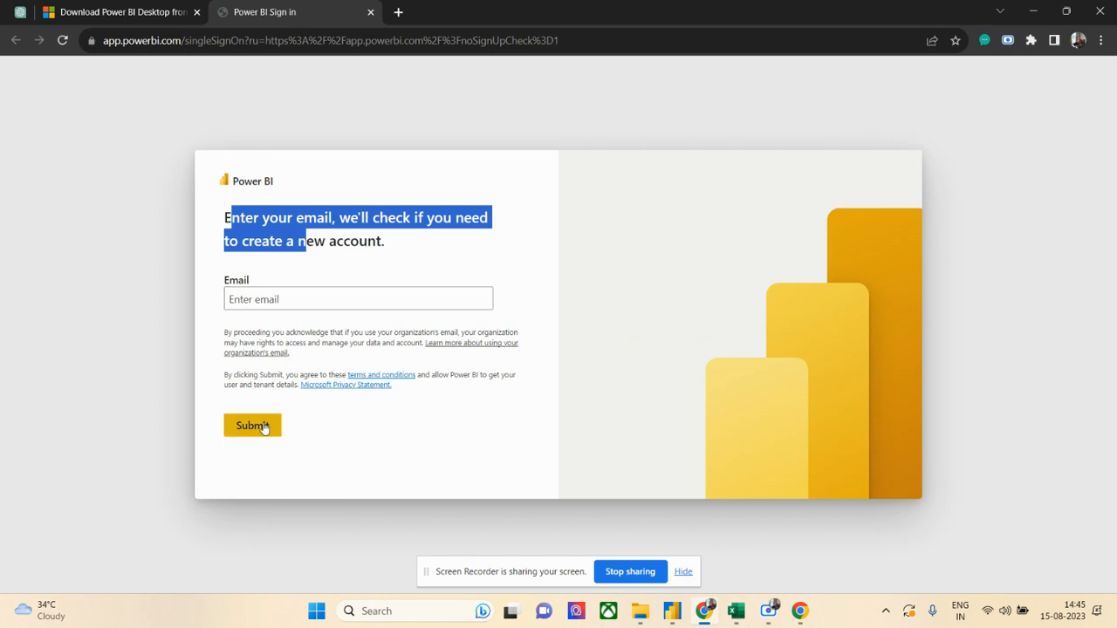
left_click(261, 218)
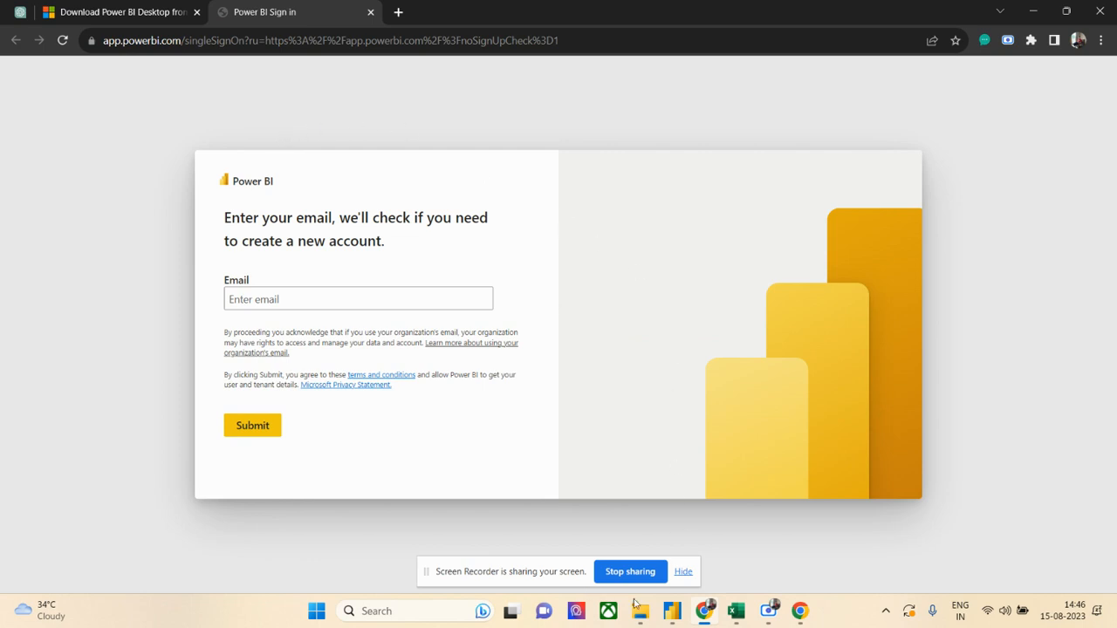
- Launch a new Power BI Desktop session and dismiss its start screen to reach a blank report
left_click(671, 611)
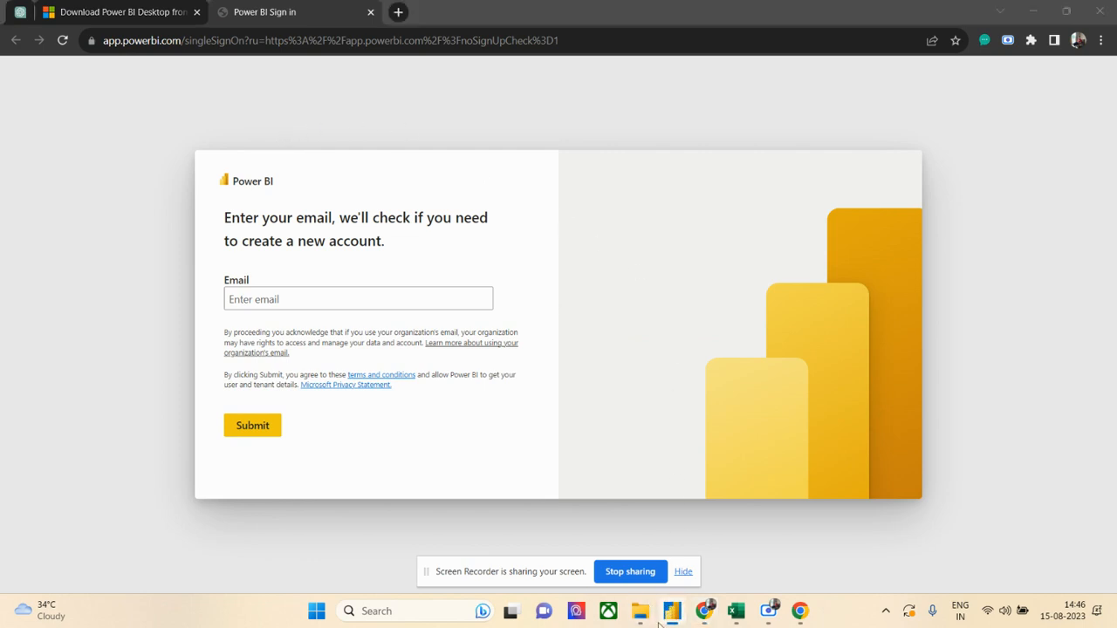
left_click(413, 614)
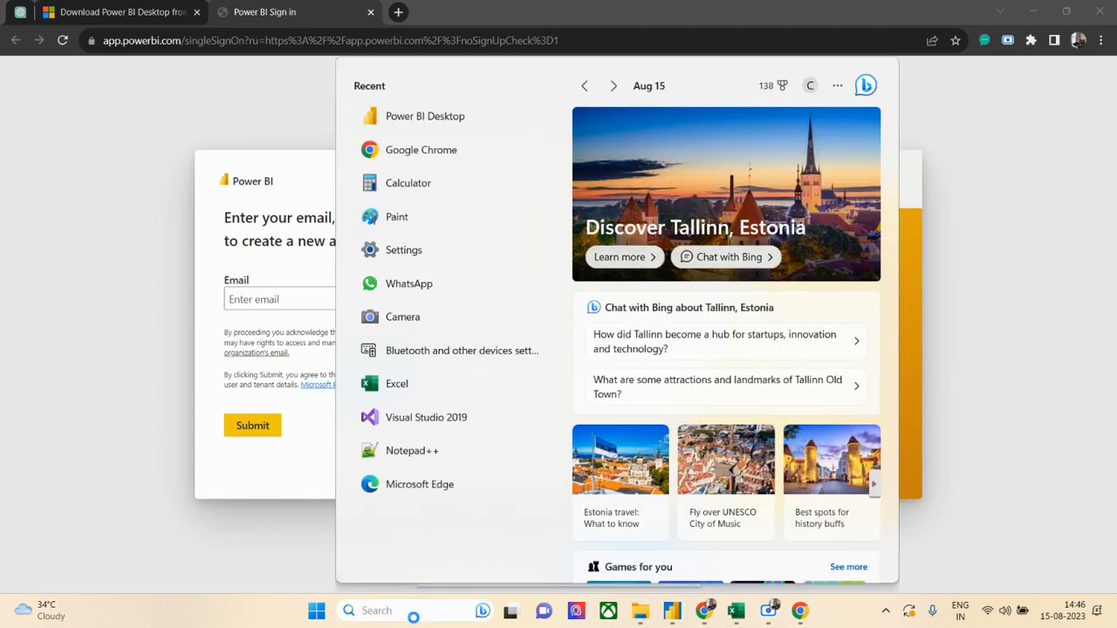
left_click(444, 119)
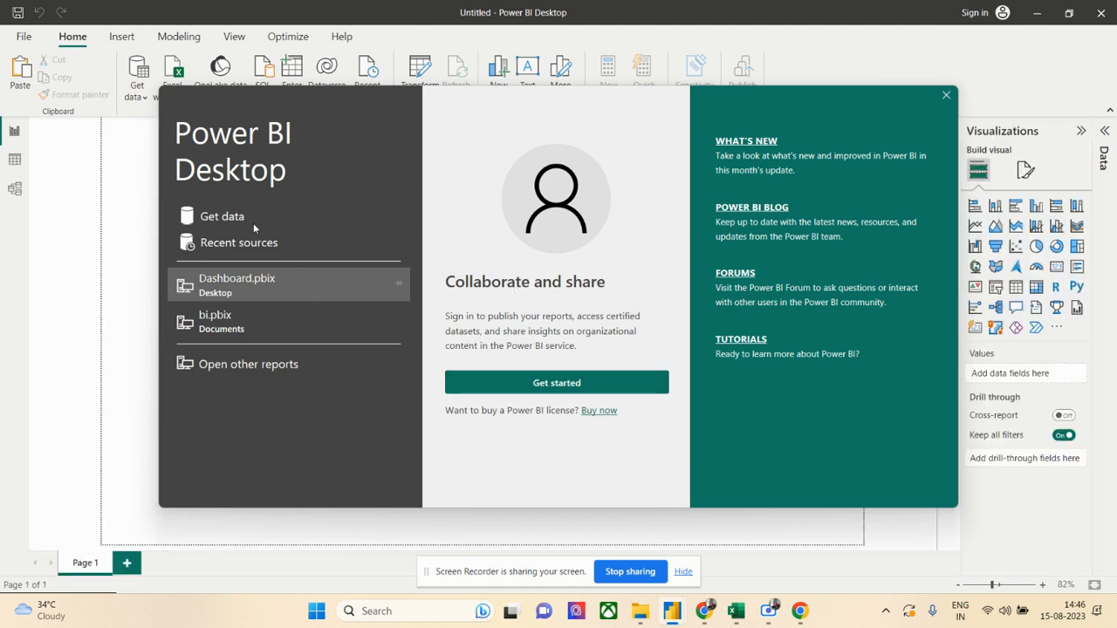
left_click(947, 94)
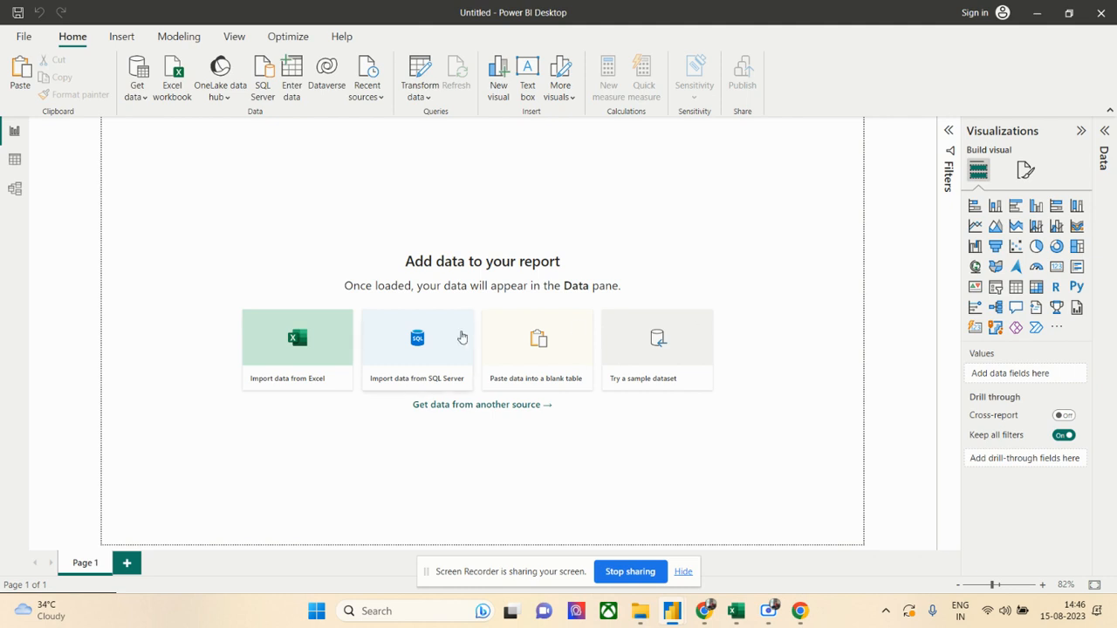
- Look at the blank report's table view and return to the report canvas
left_click(17, 164)
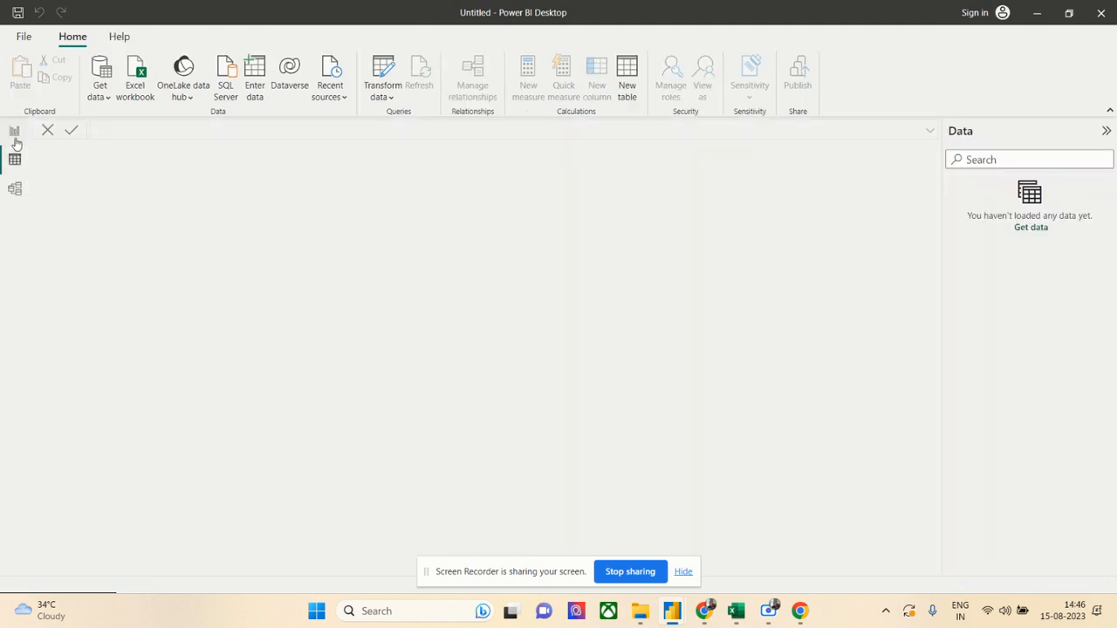
left_click(15, 133)
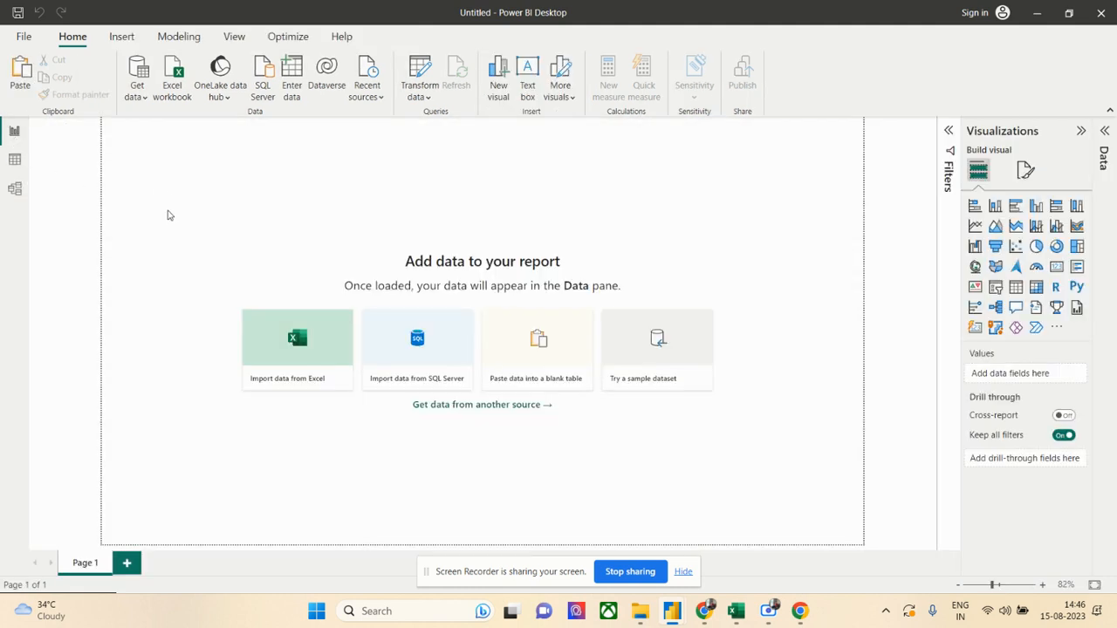
- Browse the full list of data source types and connect to the Excel workbook Power BI Dataset in the desktop's PowerBI folder
left_click(138, 100)
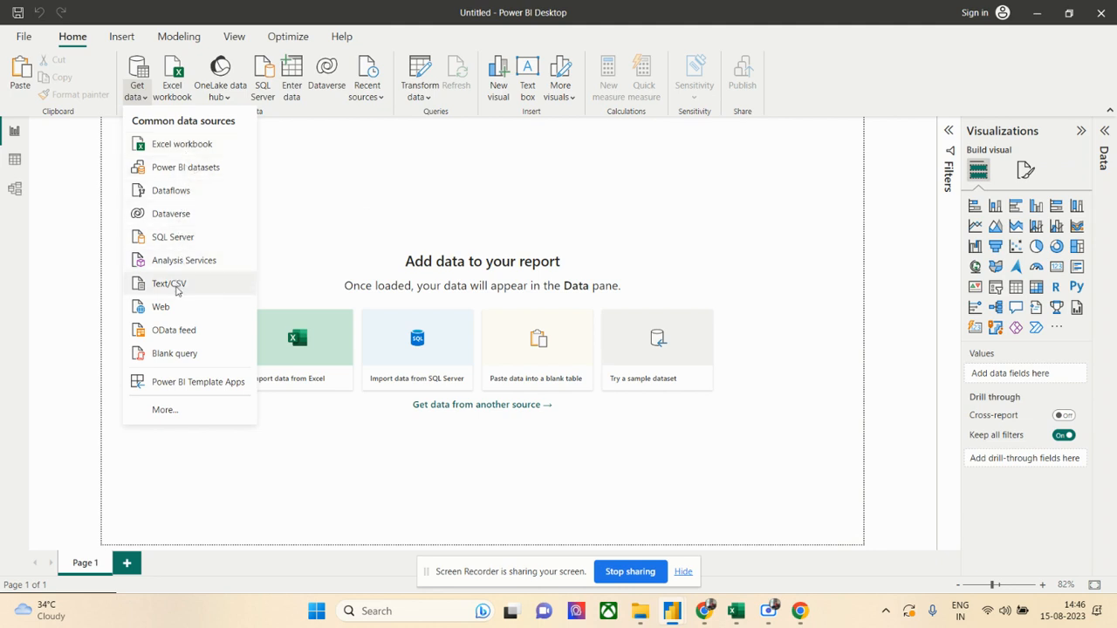
left_click(174, 417)
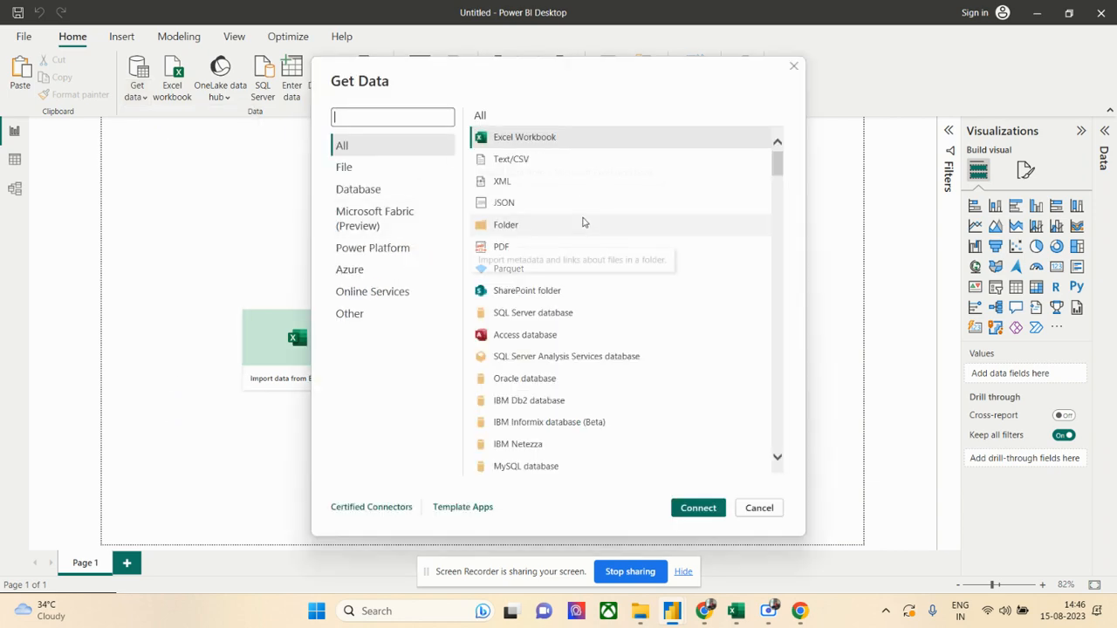
mouse_move(776, 162)
left_mouse_down()
mouse_move(760, 437)
mouse_move(772, 157)
left_mouse_up()
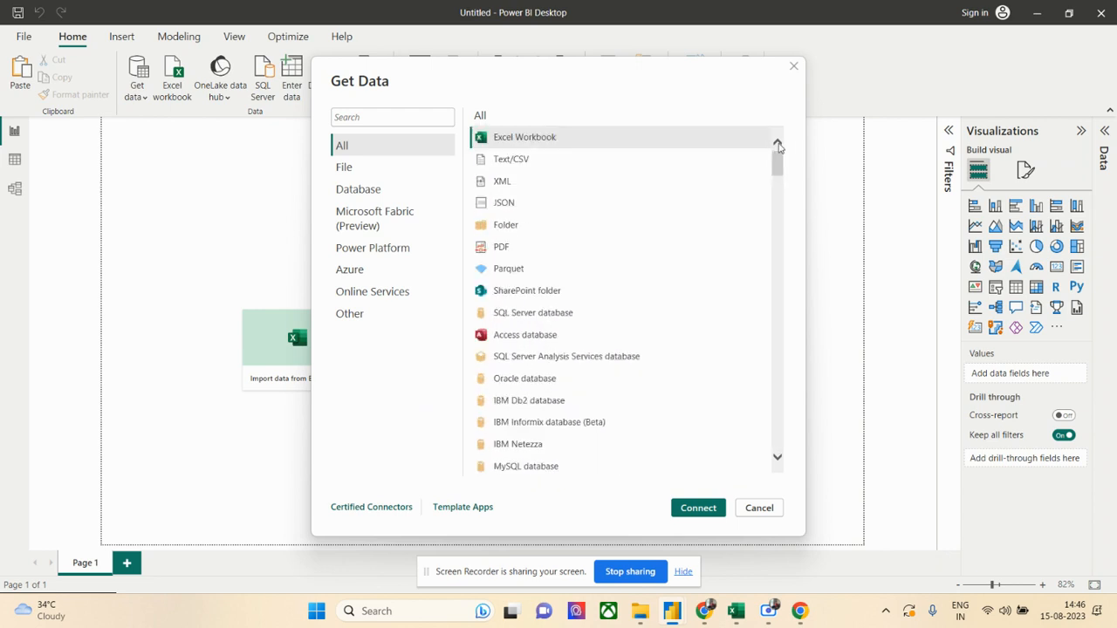
left_click(697, 509)
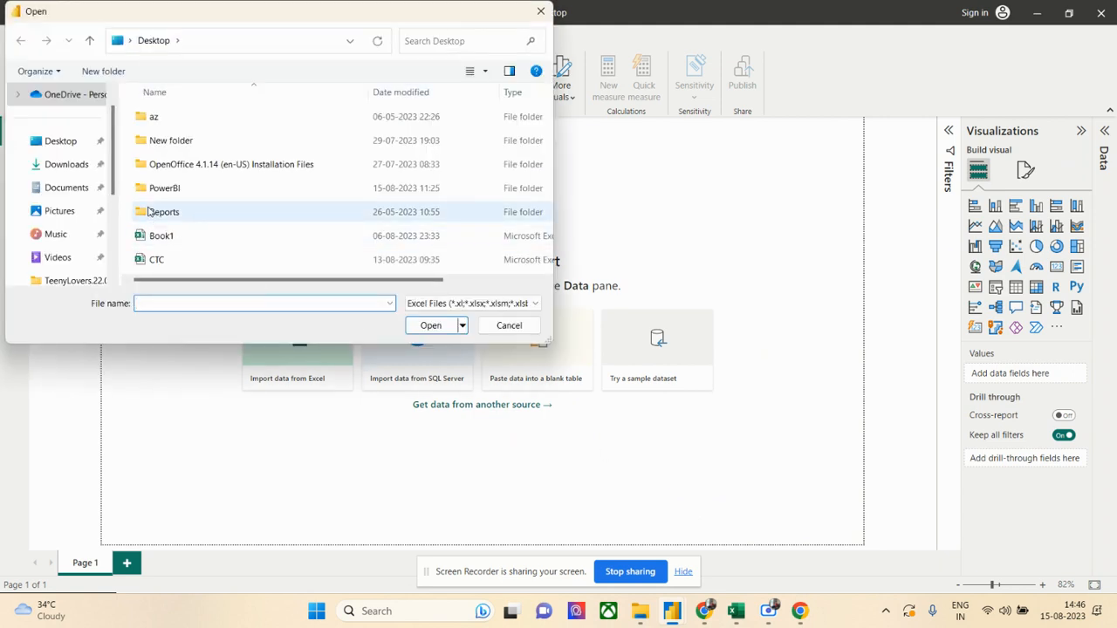
double_click(163, 190)
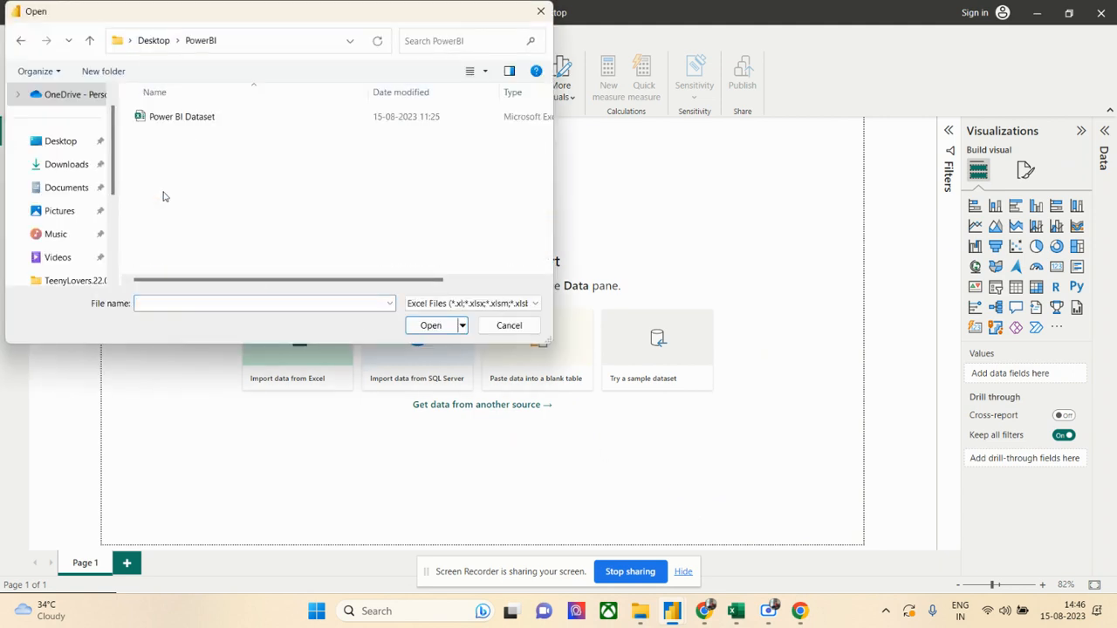
left_click(175, 122)
left_click(452, 325)
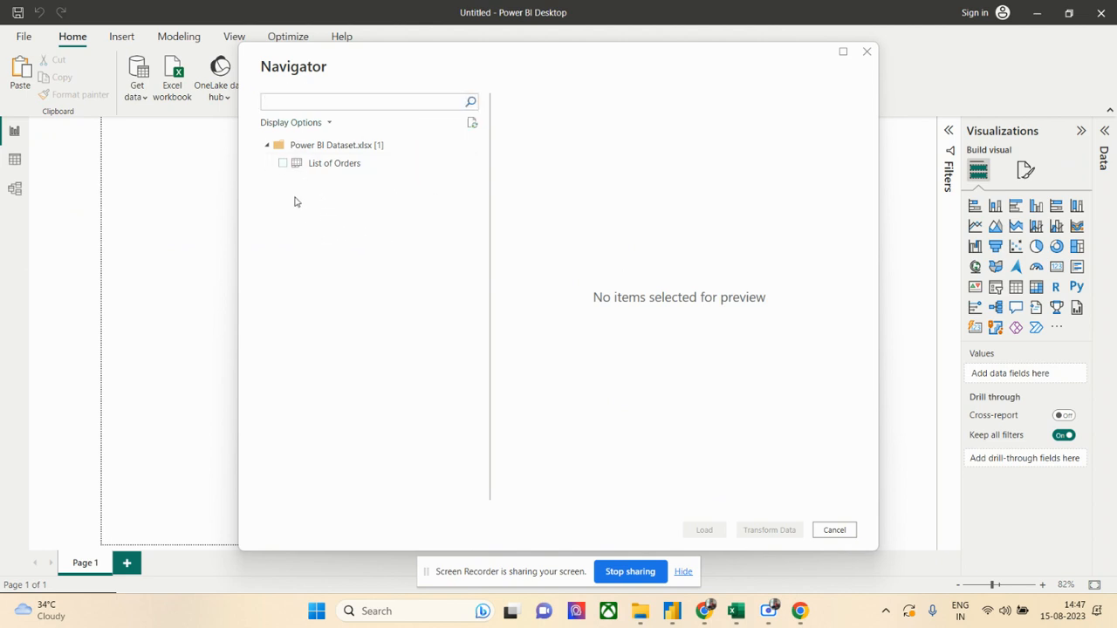
- Load the List of Orders sheet after reviewing its preview columns, and open the reported load errors
left_click(283, 165)
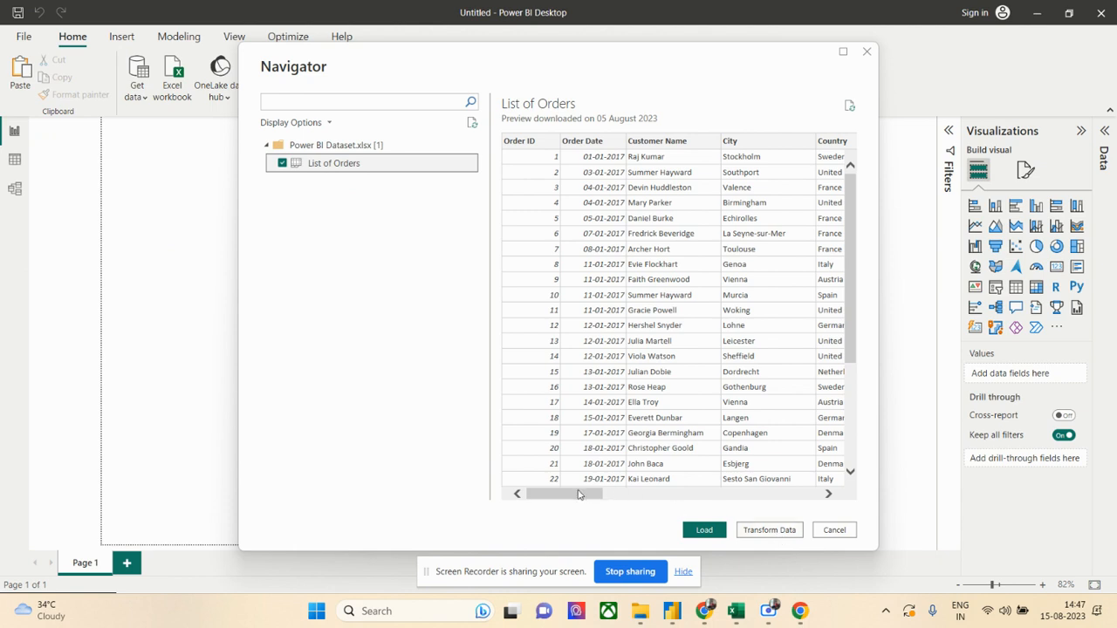
left_click_drag(583, 494, 741, 494)
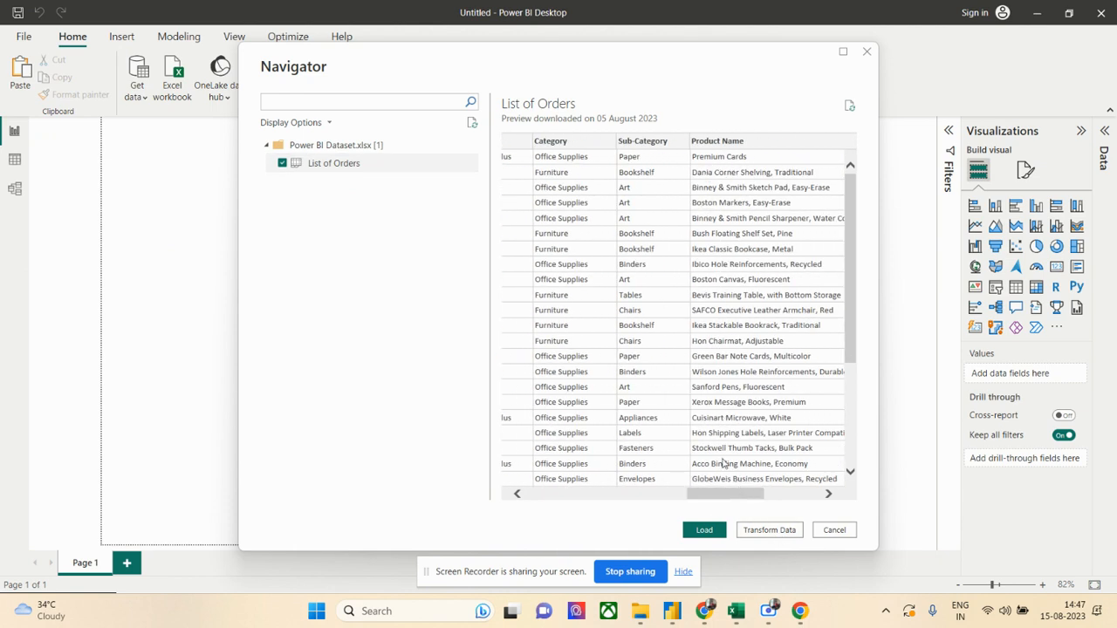
left_click_drag(725, 494, 786, 495)
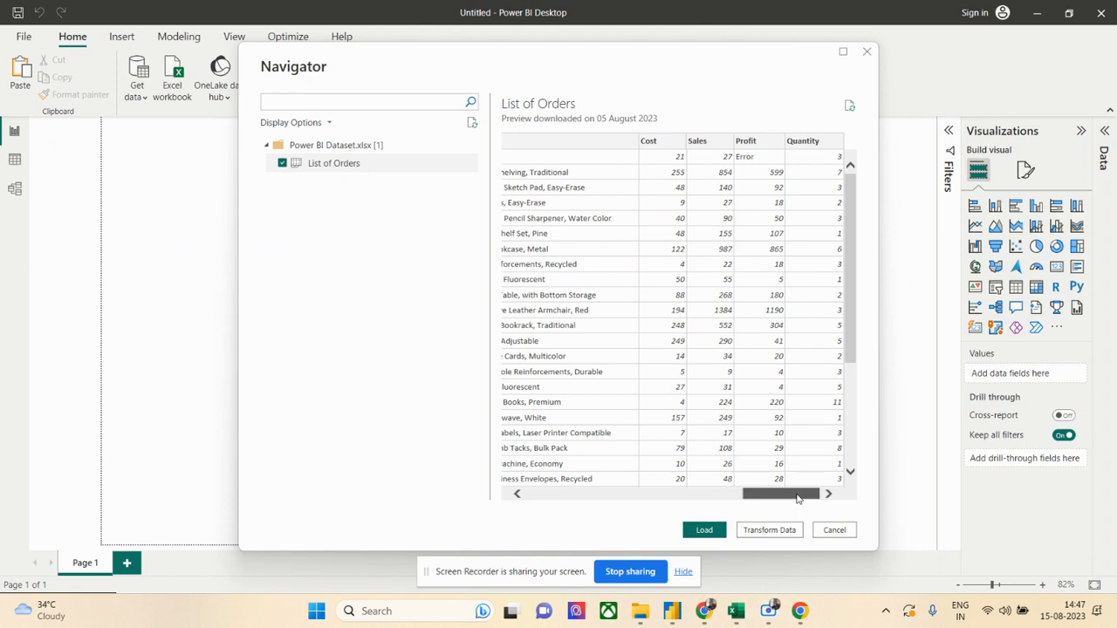
left_click_drag(801, 494, 565, 485)
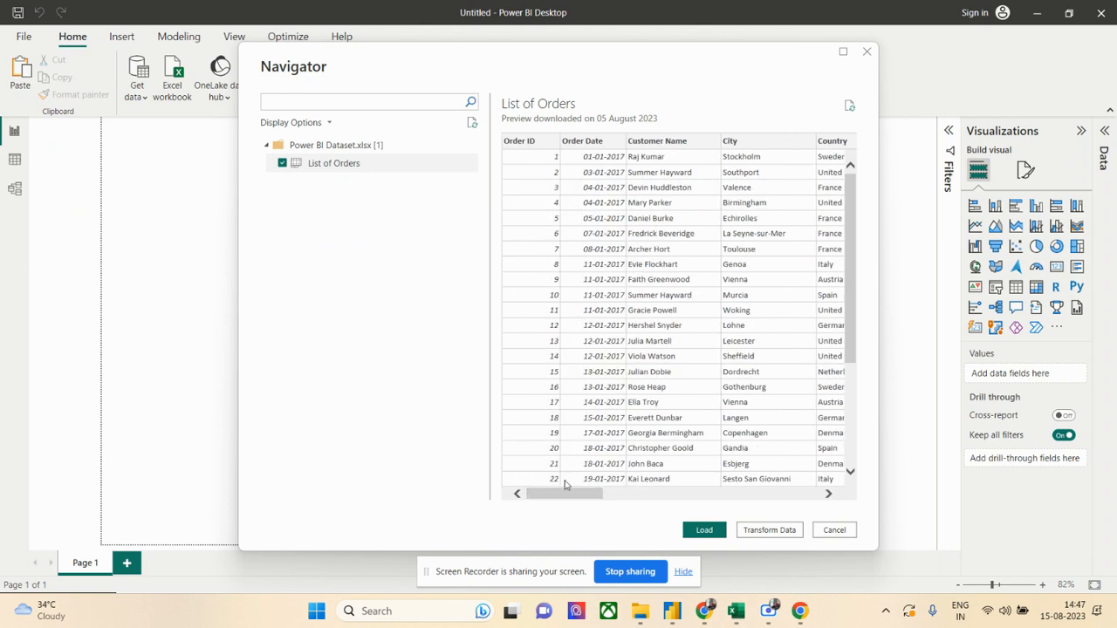
left_click(707, 534)
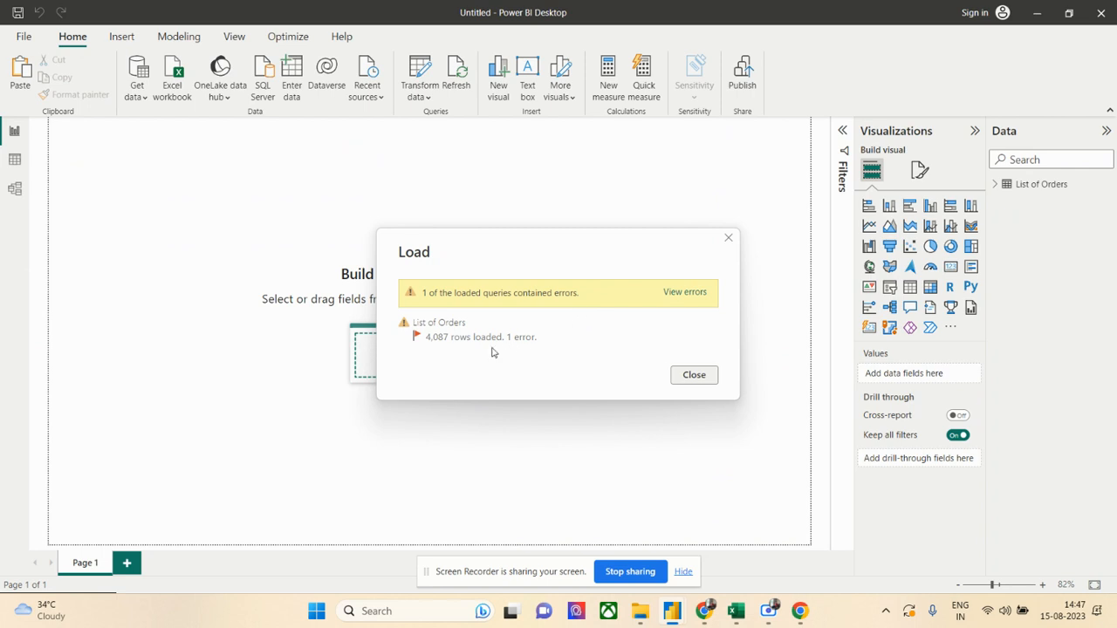
left_click(679, 297)
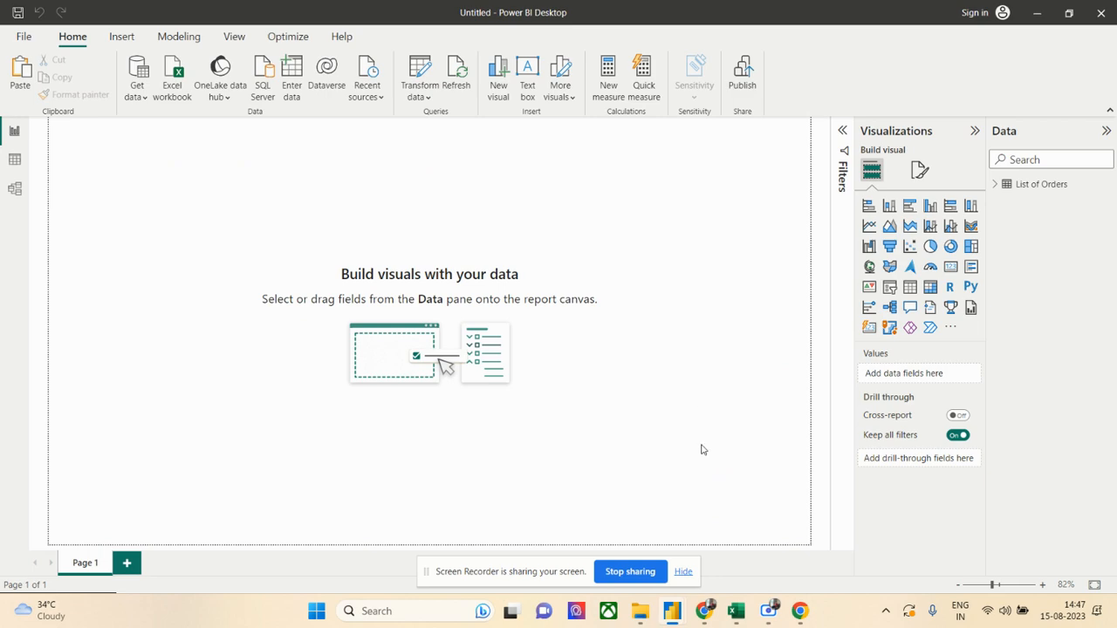
- Switch to Excel and close the Power BI Dataset workbook
left_click(736, 611)
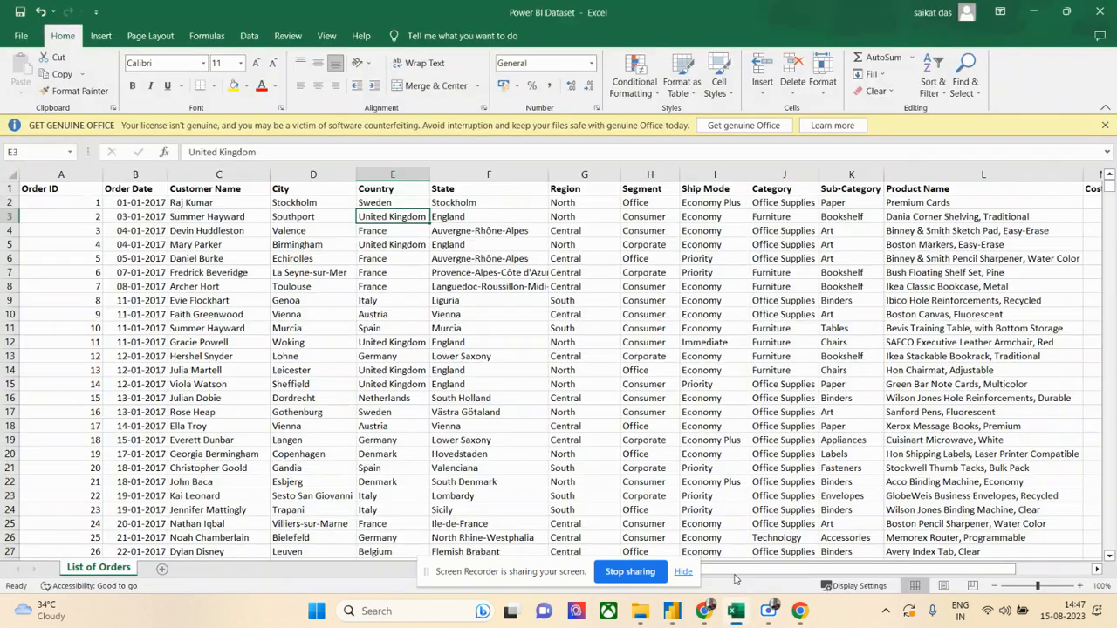
left_click(1099, 12)
left_click(581, 338)
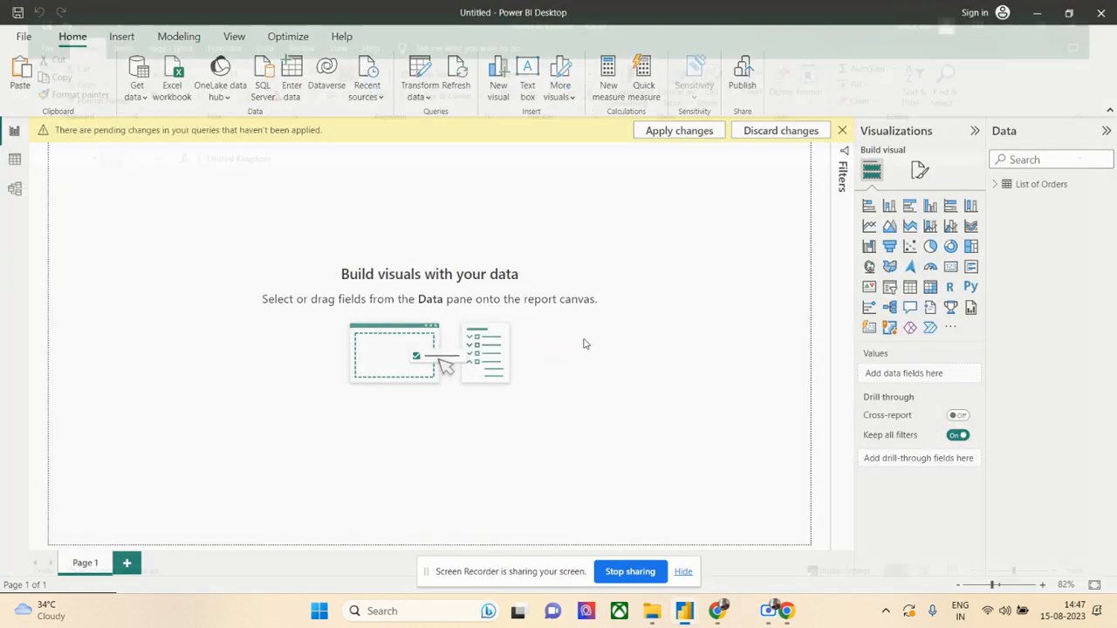
- Dismiss the pending query changes notice and check the loaded List of Orders rows in the table view
left_click(843, 129)
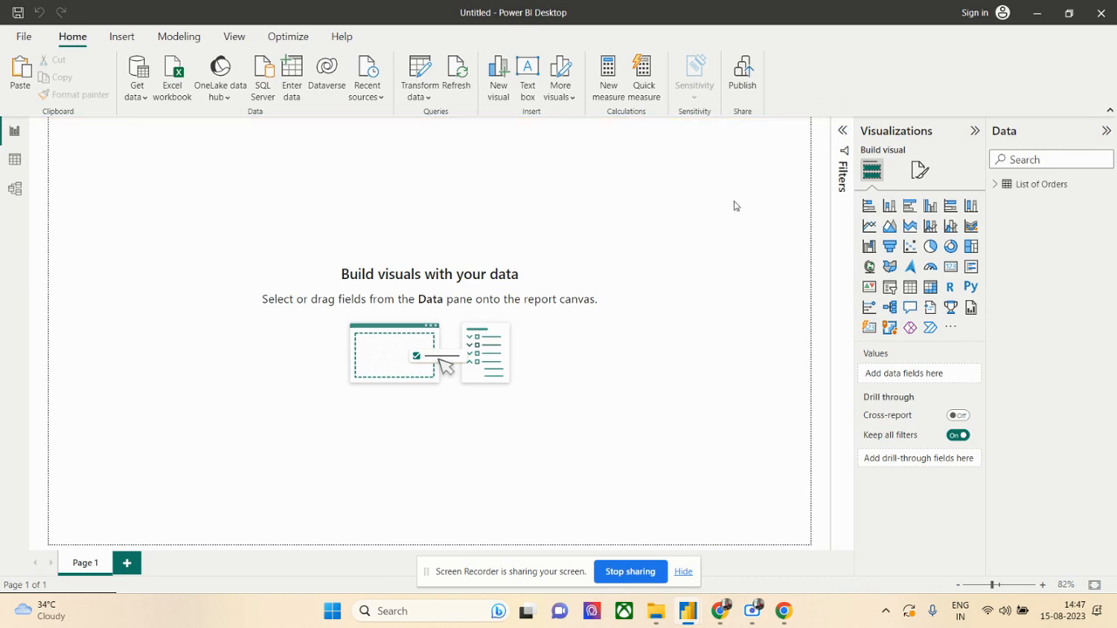
left_click(14, 155)
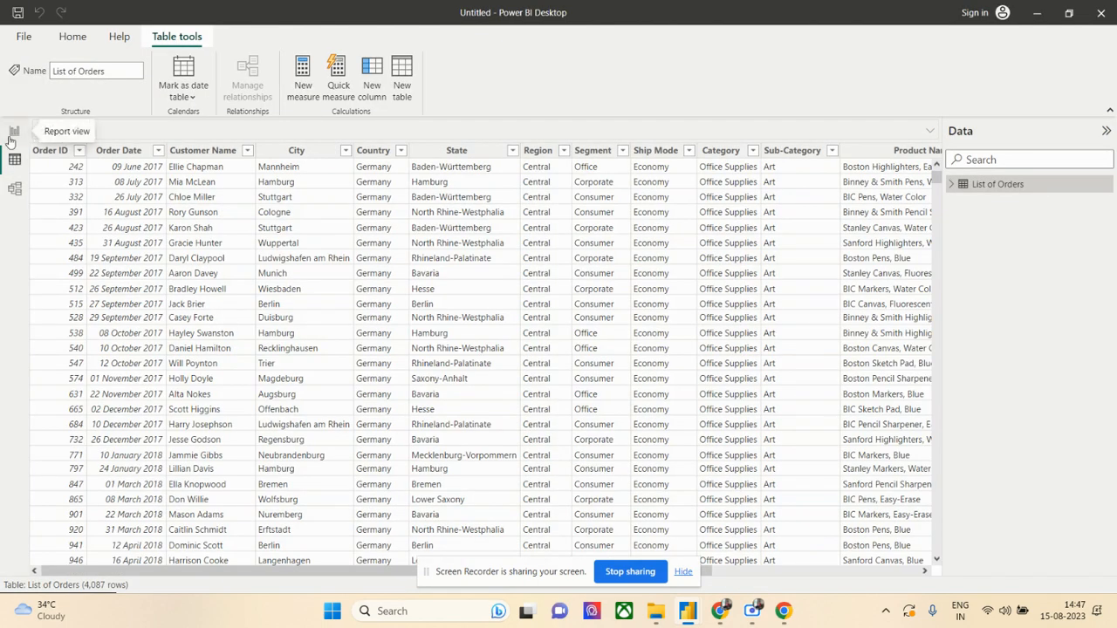
left_click(13, 135)
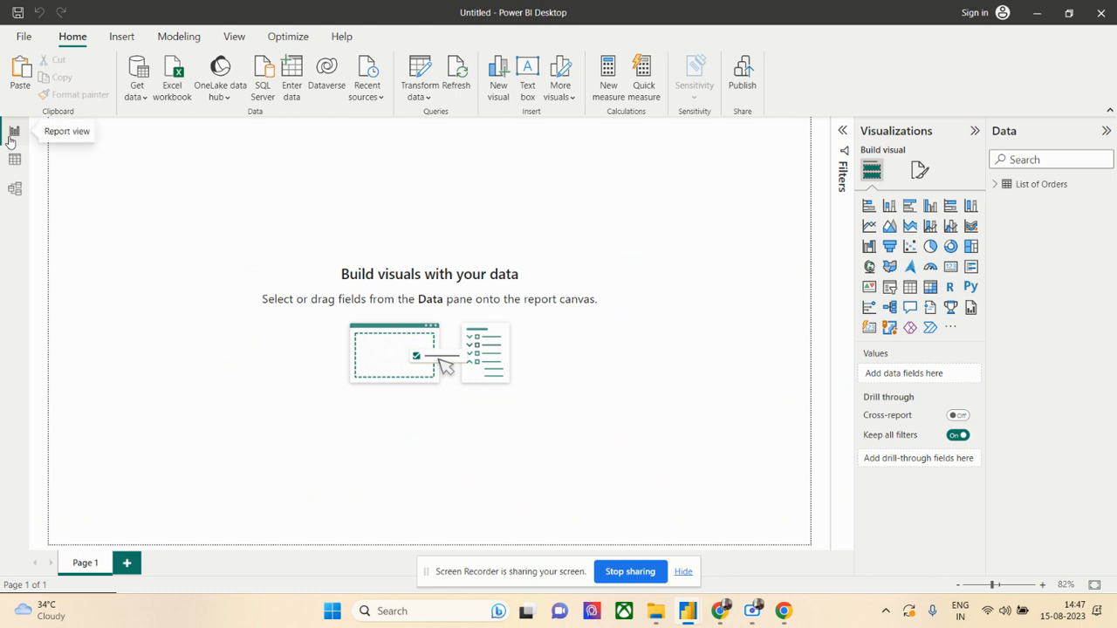
- Import the List of Orders sheet again from the Power BI Dataset Excel workbook
left_click(137, 87)
left_click(157, 143)
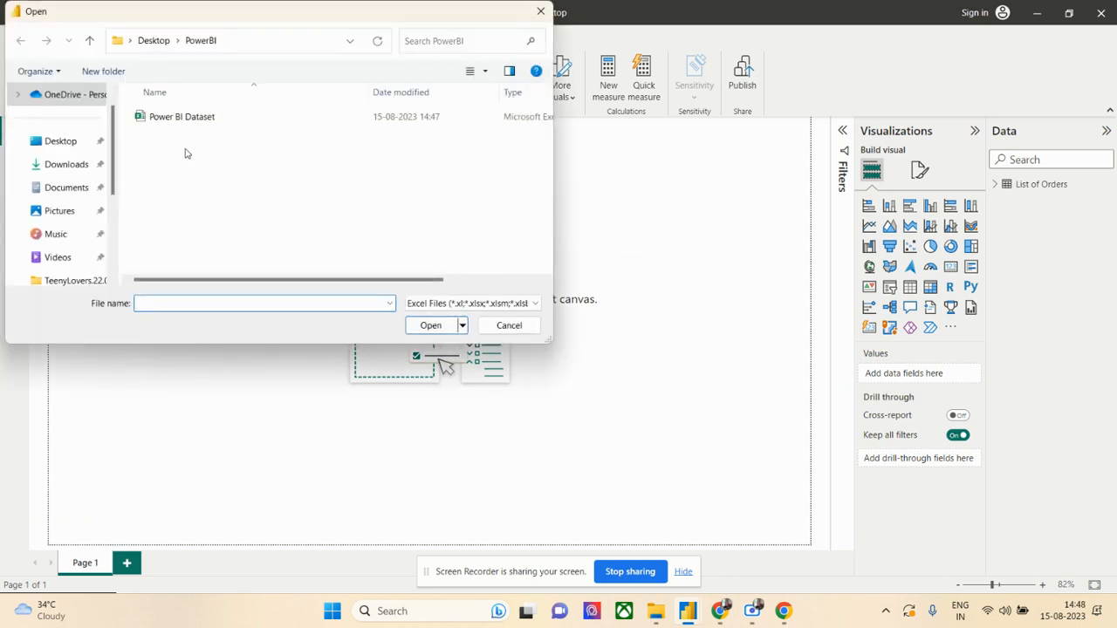
left_click(196, 117)
left_click(430, 325)
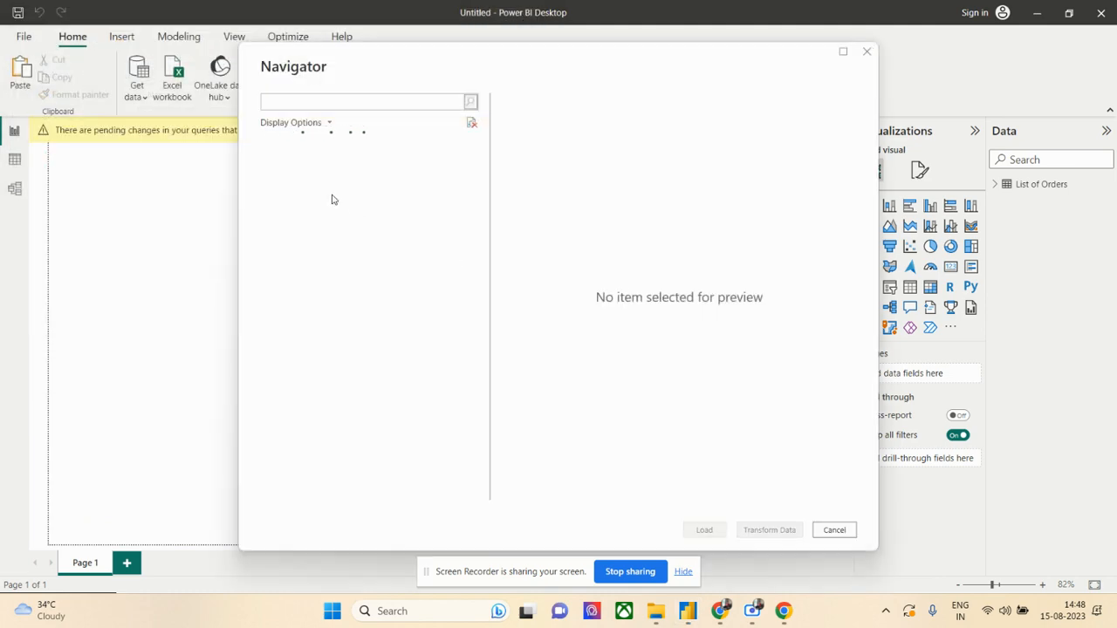
left_click(283, 165)
left_click(705, 530)
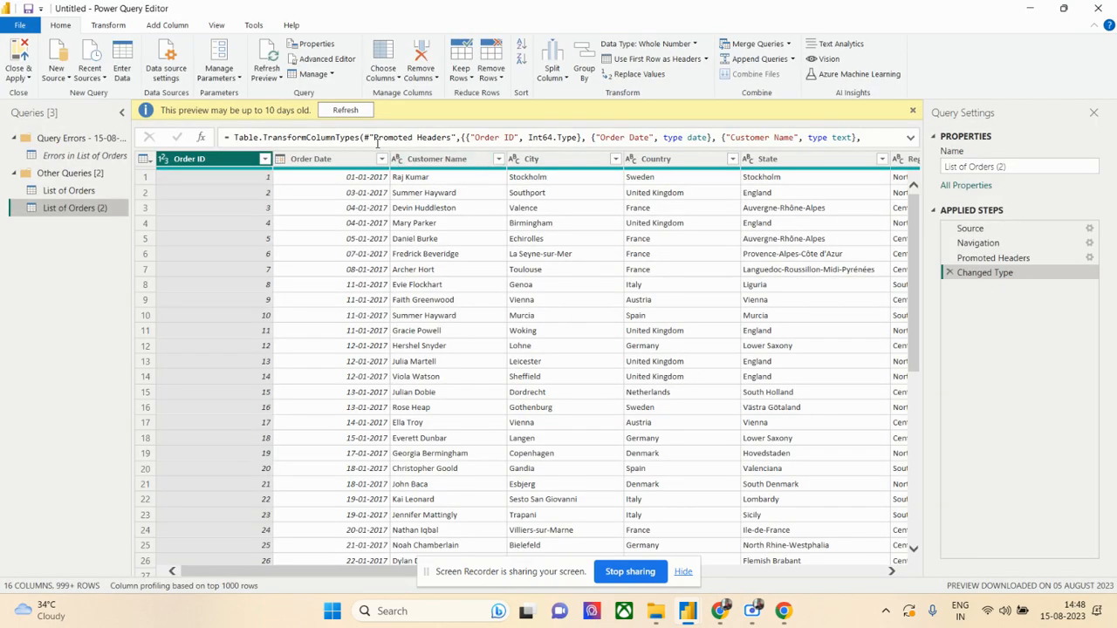
- Try to delete the original List of Orders query in Power Query Editor
right_click(92, 193)
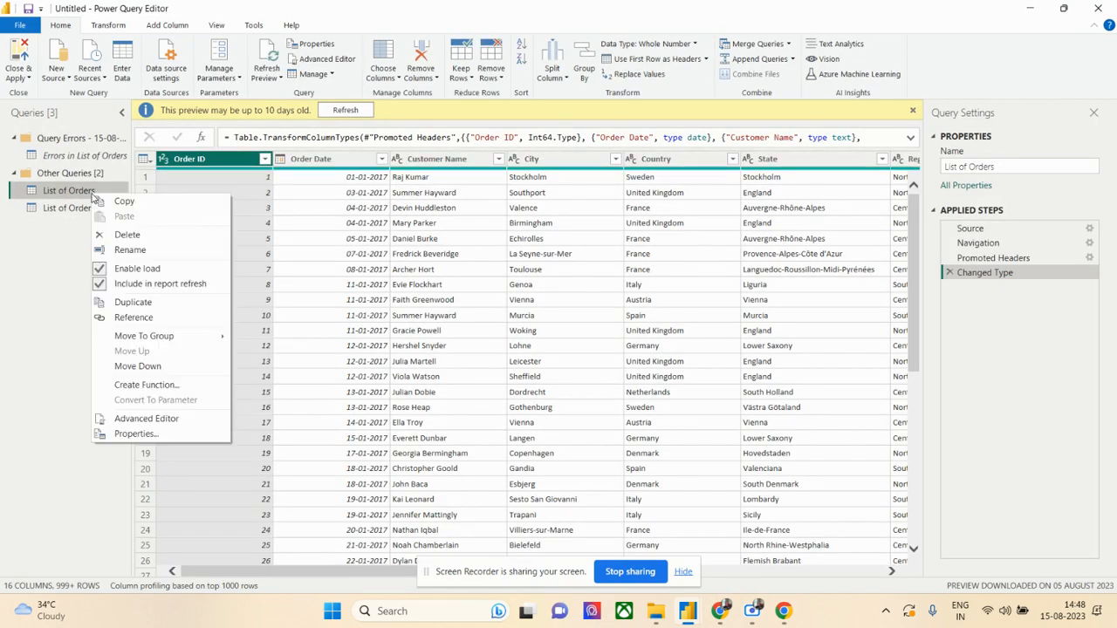
left_click(128, 235)
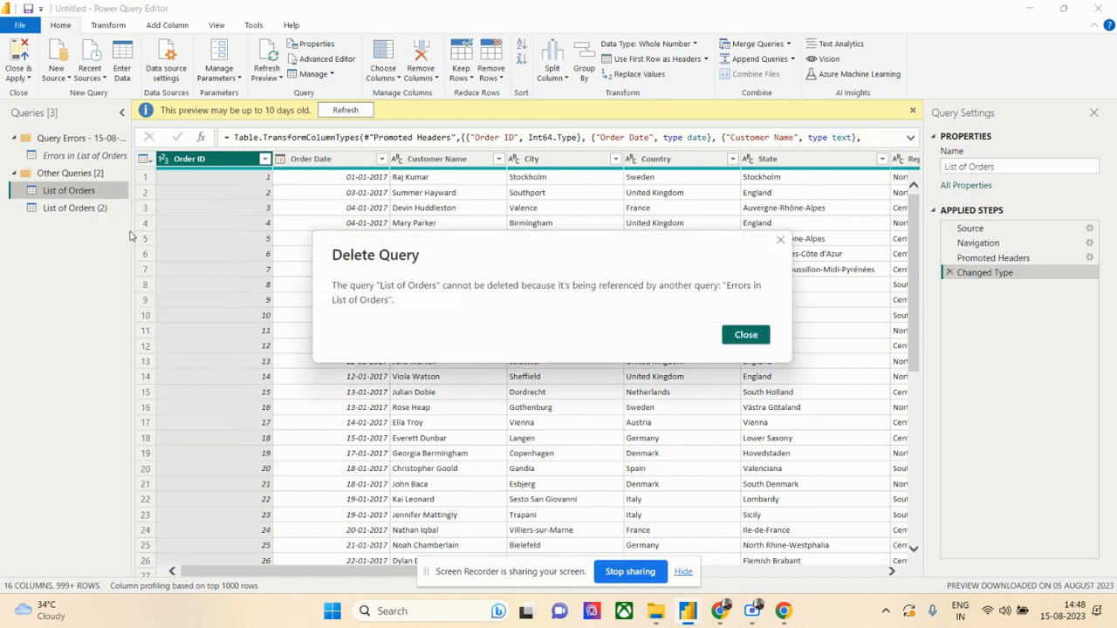
left_click(743, 335)
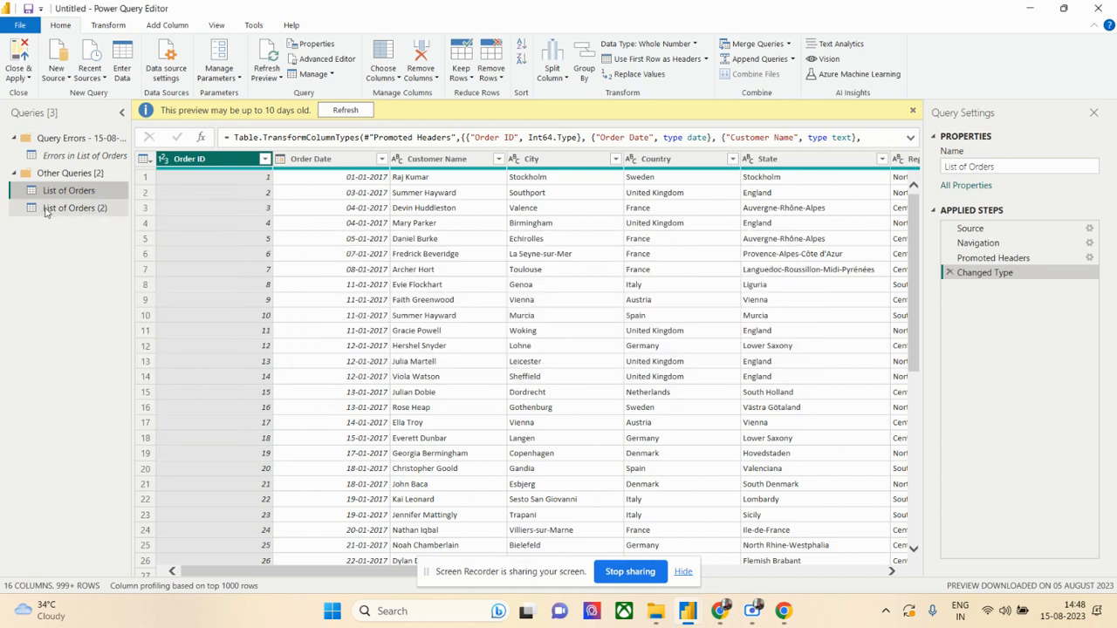
- Delete the Errors in List of Orders query from the Query Errors group
right_click(91, 157)
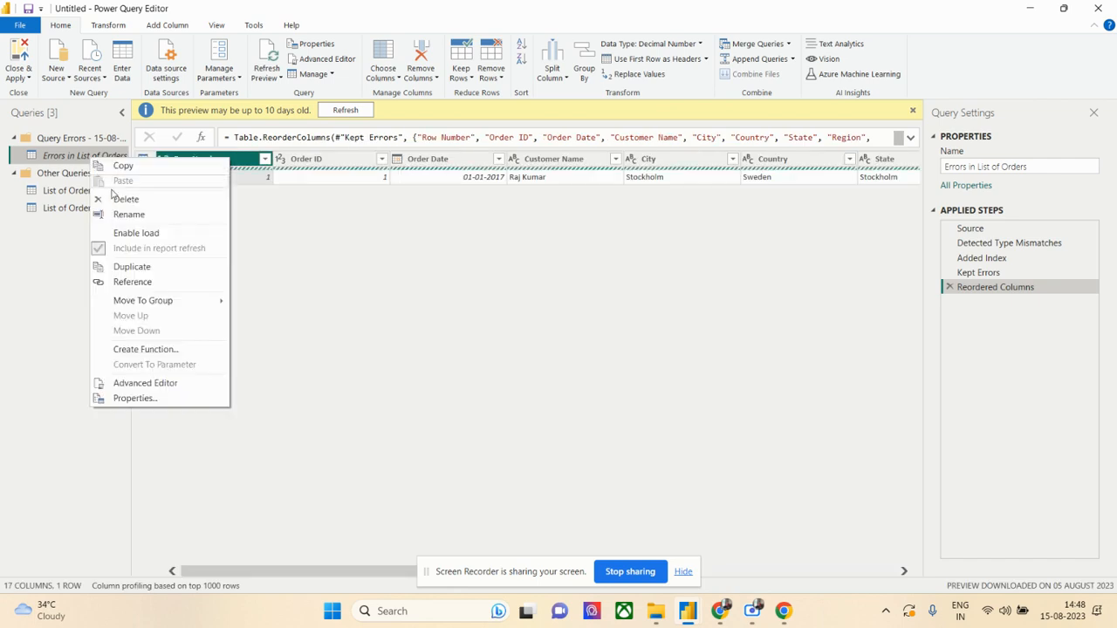
left_click(123, 203)
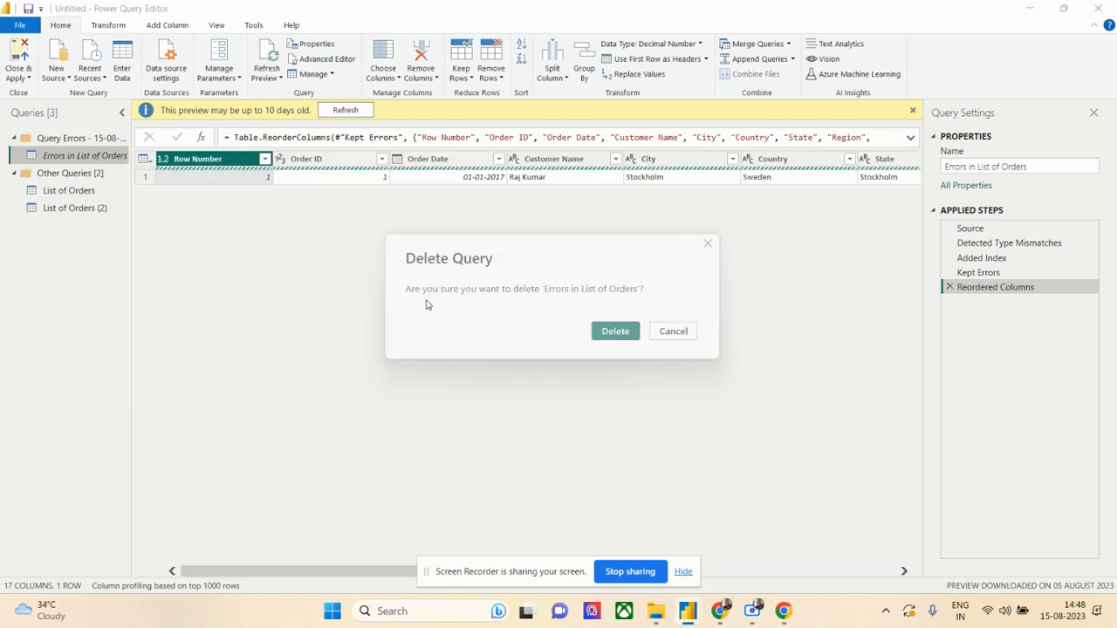
left_click(615, 331)
- Delete the original List of Orders query, keeping List of Orders (2)
left_click(56, 194)
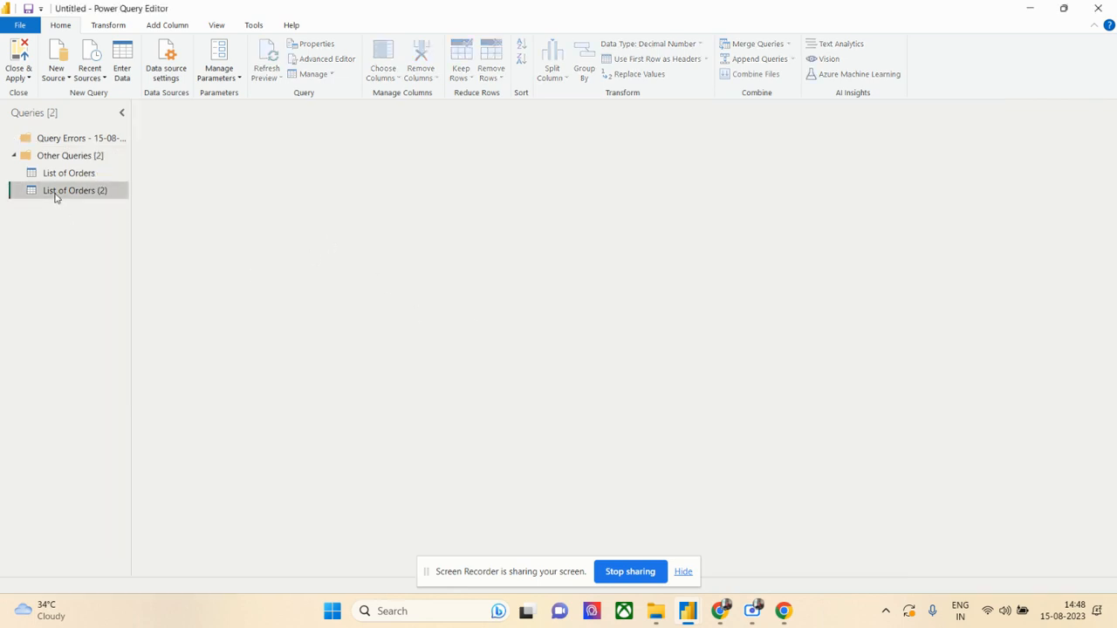
right_click(58, 182)
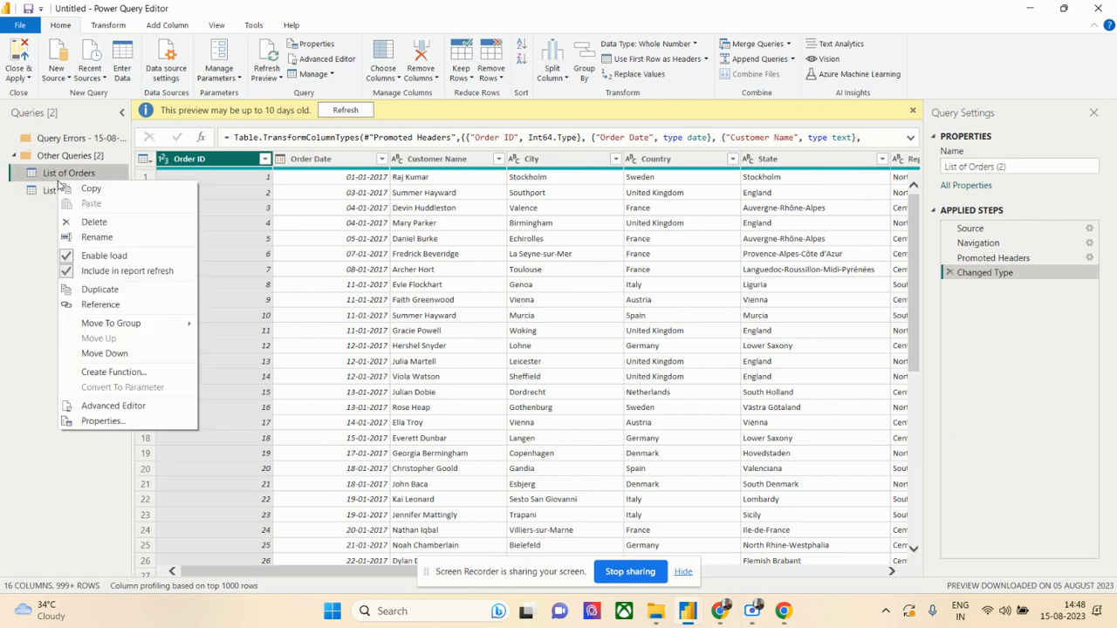
left_click(106, 222)
left_click(616, 332)
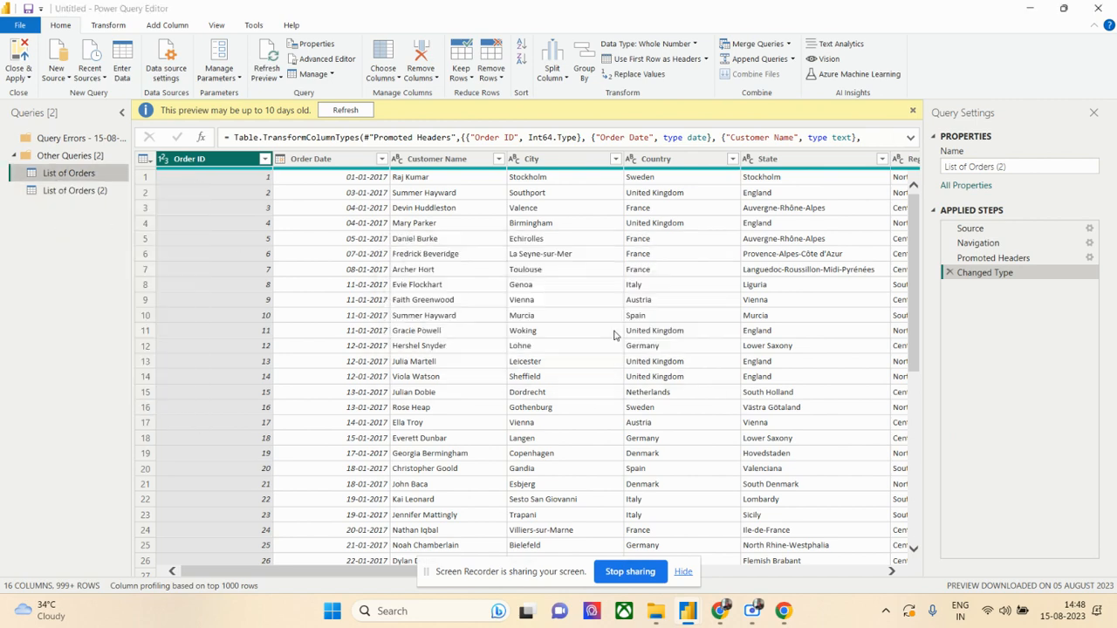
- Refresh the data preview of the List of Orders (2) query and hide the query settings
left_click(346, 111)
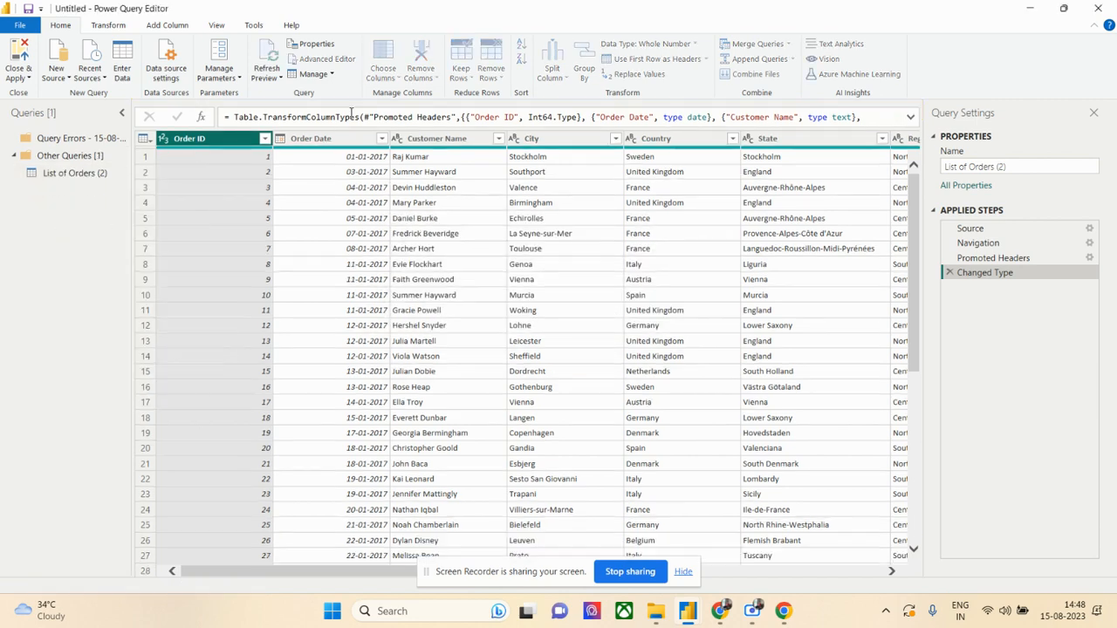
left_click(74, 178)
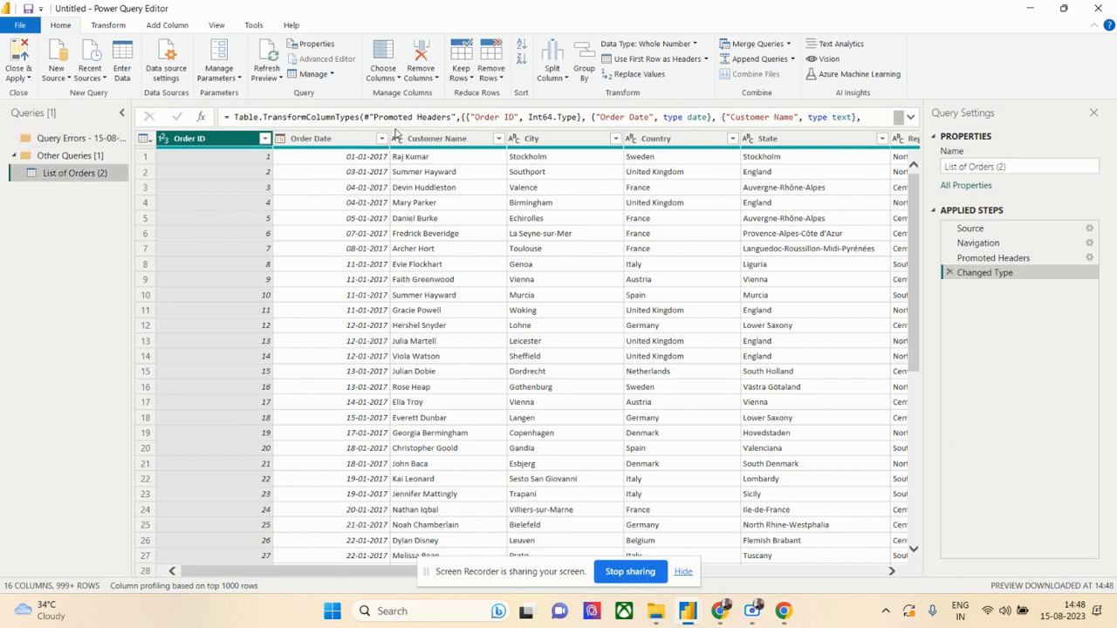
left_click(1094, 115)
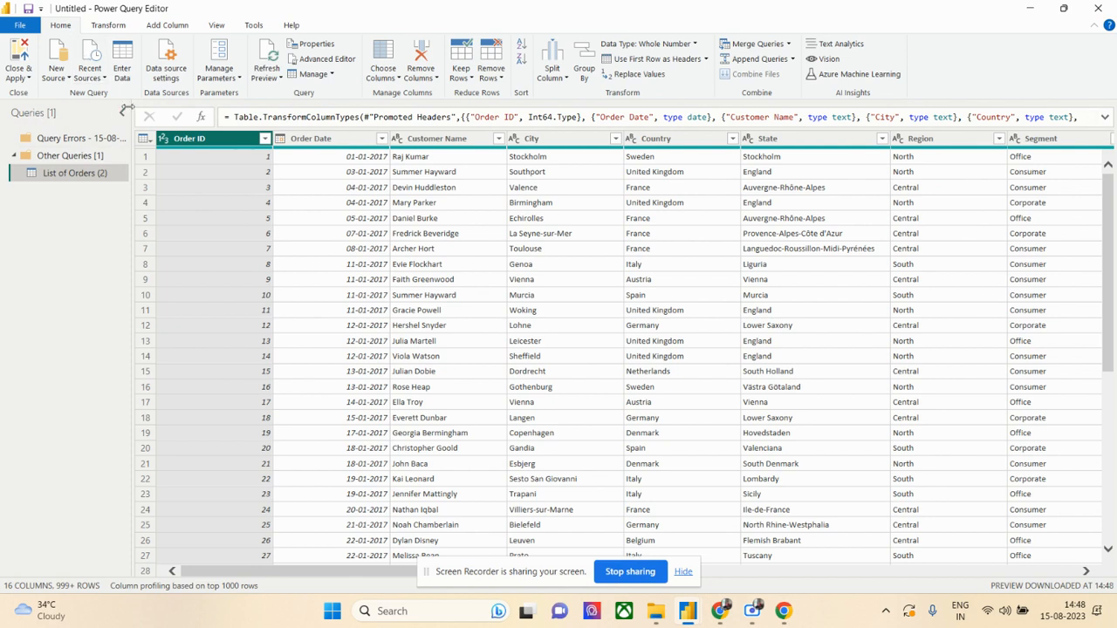
- Collapse the Other Queries group in the query list
left_click(124, 111)
left_click(14, 136)
left_click(17, 138)
left_click(21, 159)
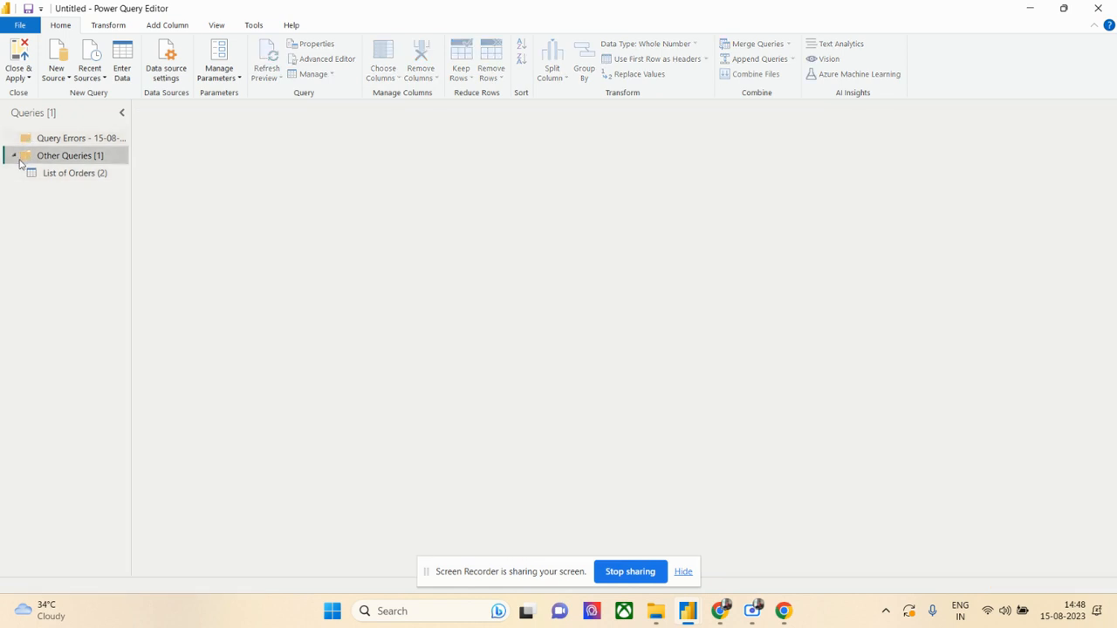
left_click(21, 161)
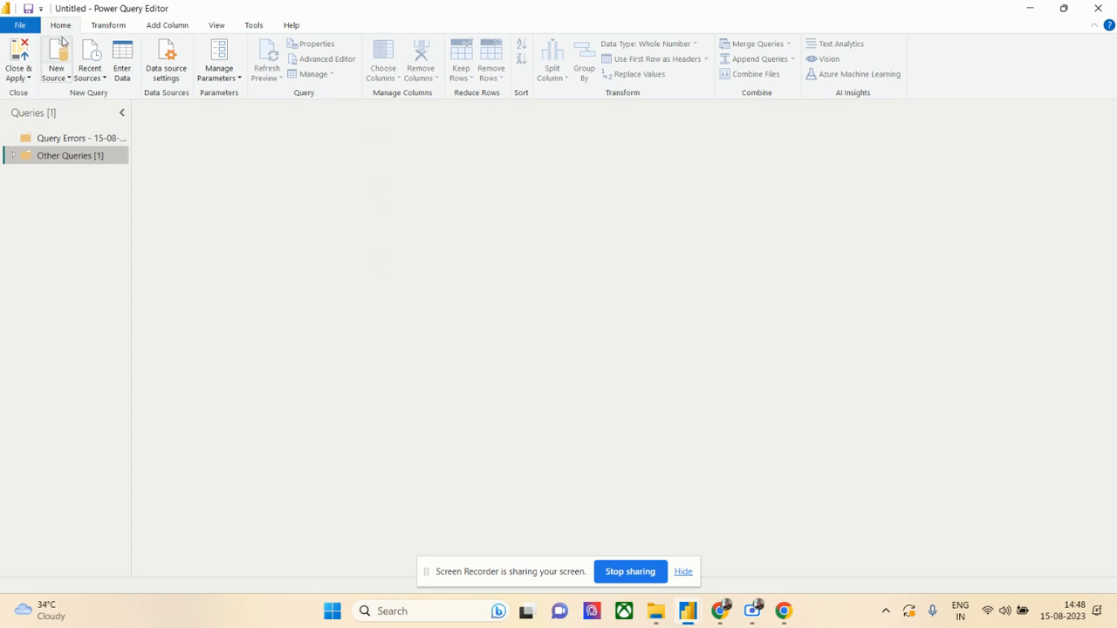
- Preview the List of Orders (2) query from the Other Queries group, and apply the query changes to load it into the report
left_click(106, 26)
left_click(155, 27)
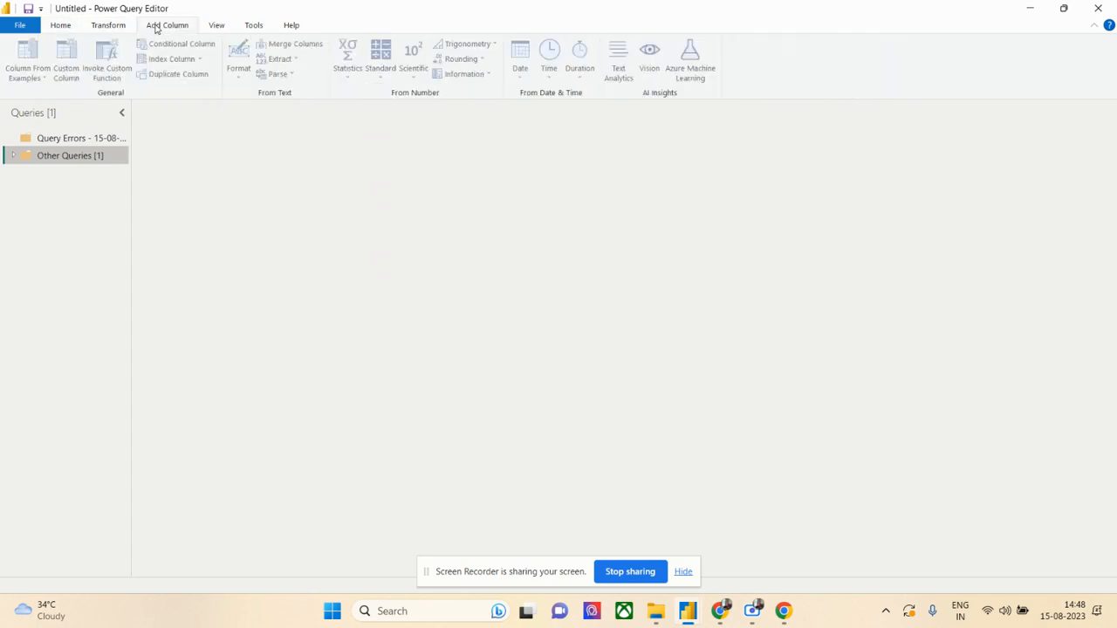
left_click(61, 26)
left_click(13, 156)
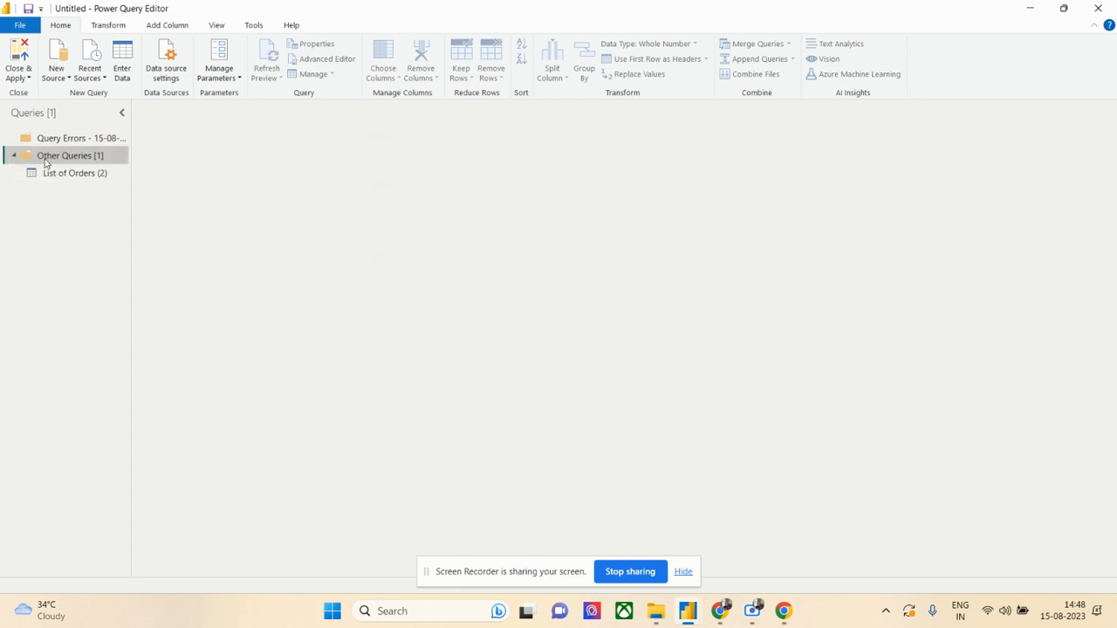
left_click(58, 176)
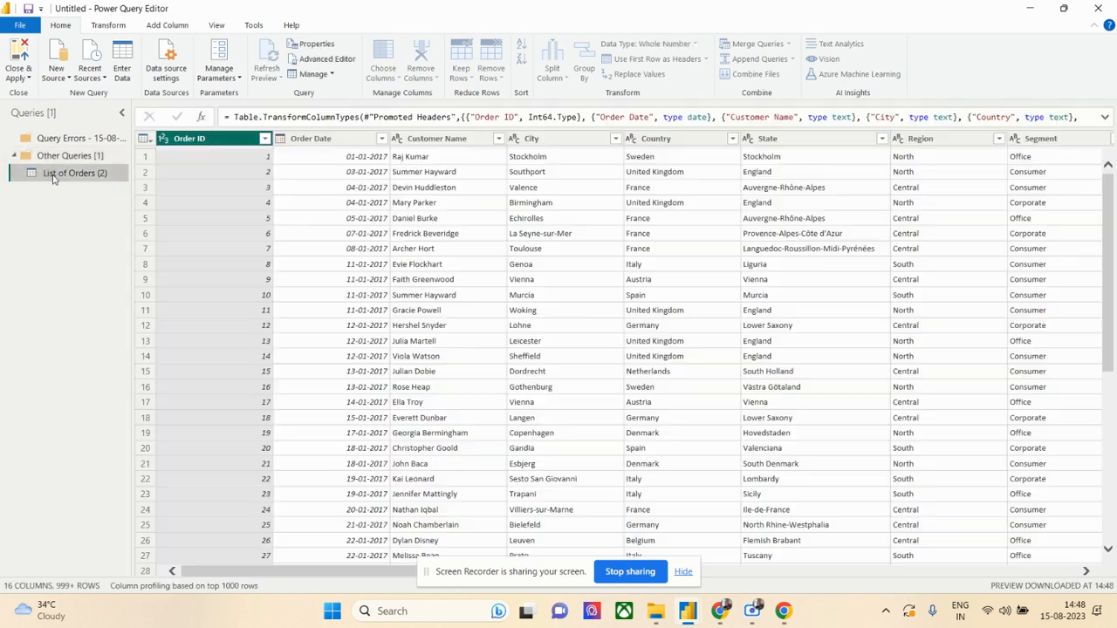
left_click(122, 114)
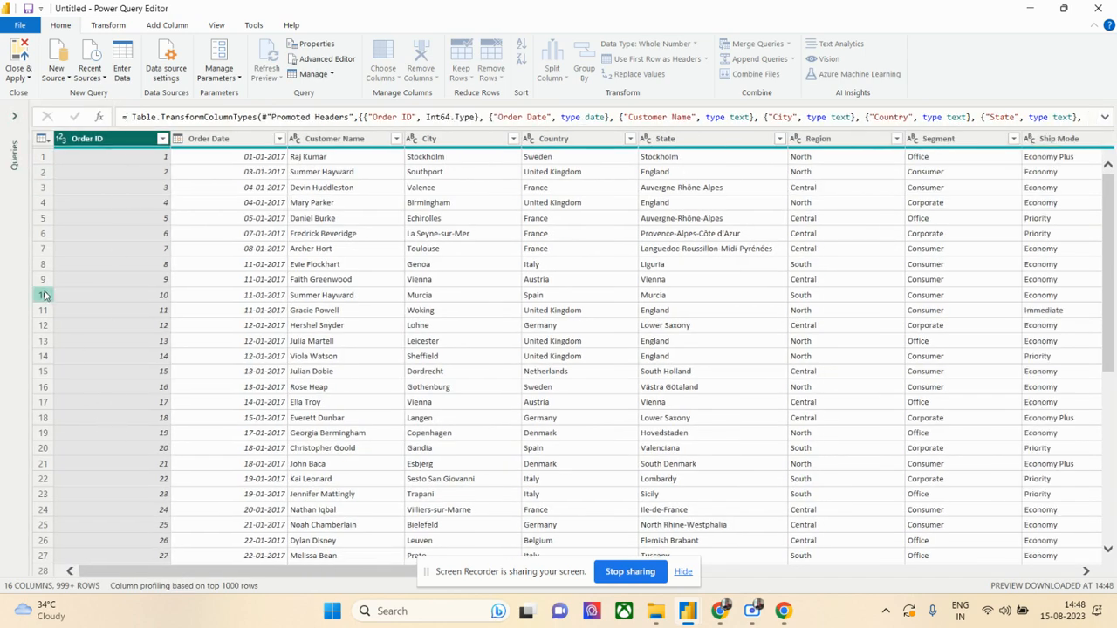
left_click(15, 116)
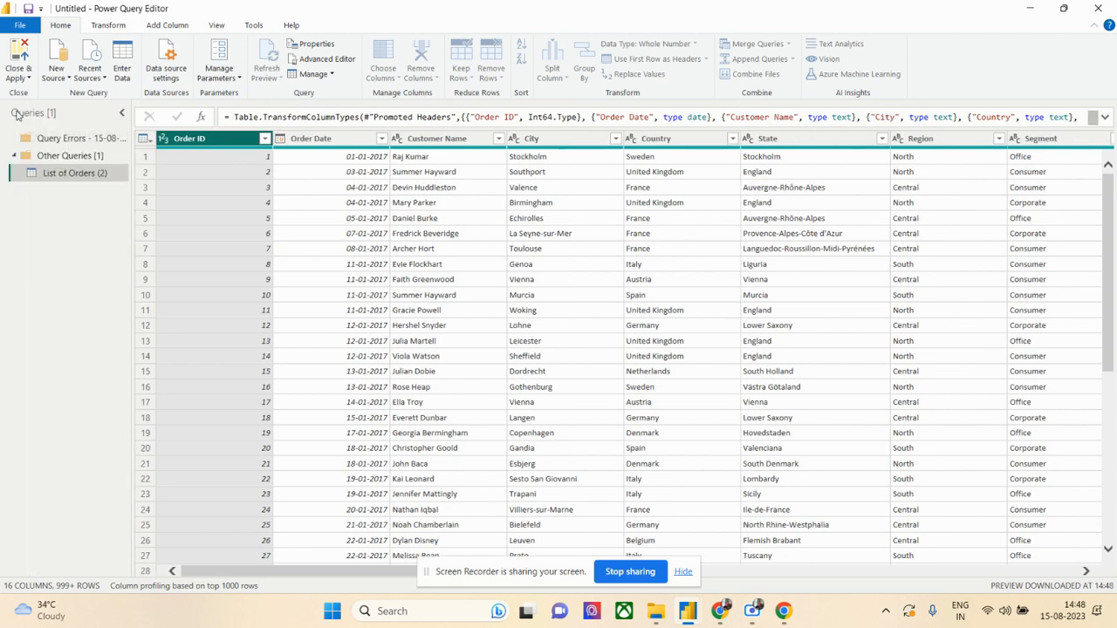
left_click(19, 61)
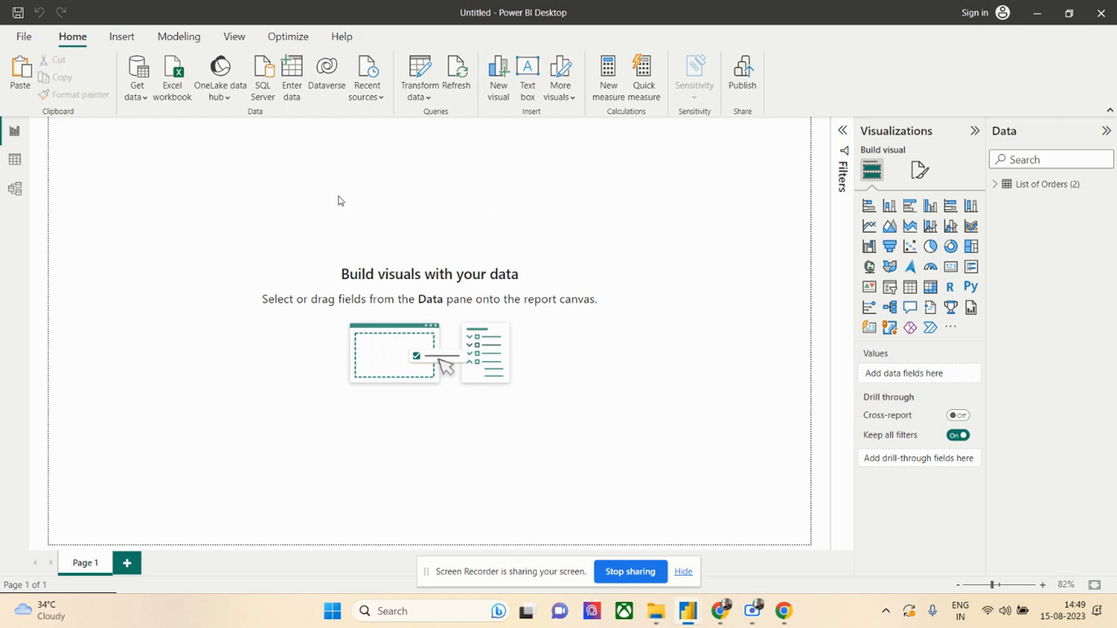
- Inspect the loaded List of Orders (2) table in the Table and Model views and return to the report view
left_click(15, 160)
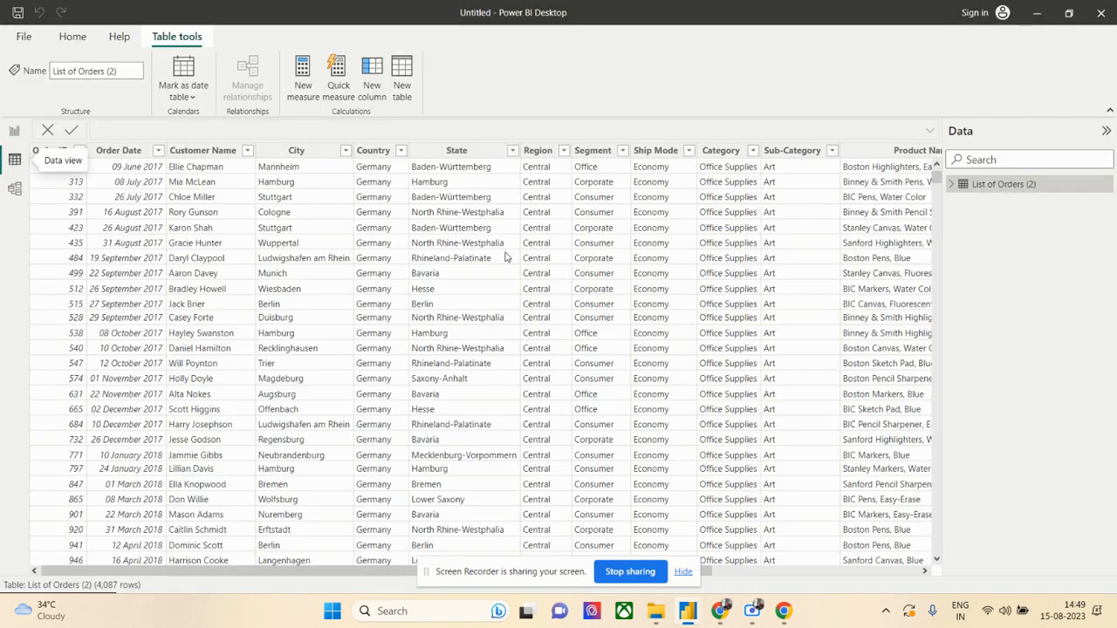
left_click(20, 189)
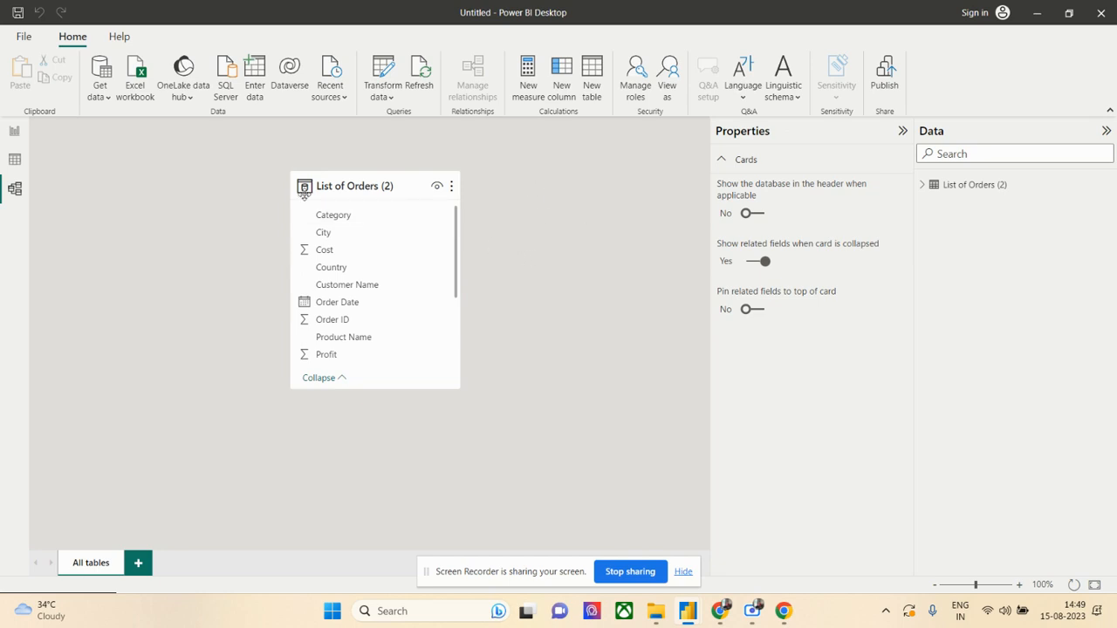
left_click(16, 160)
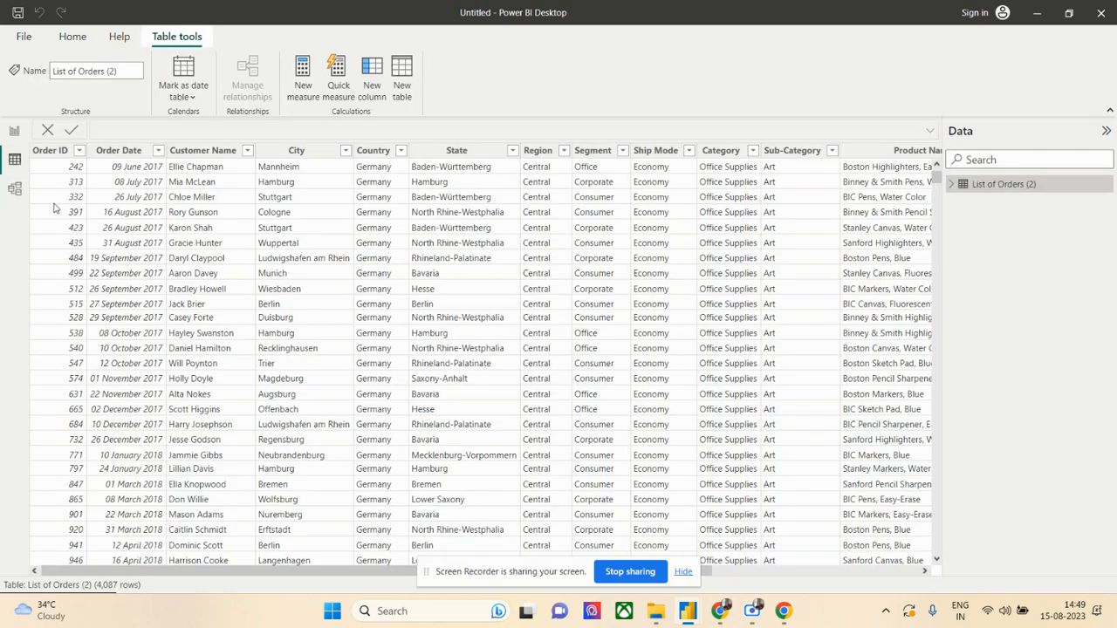
left_click(14, 130)
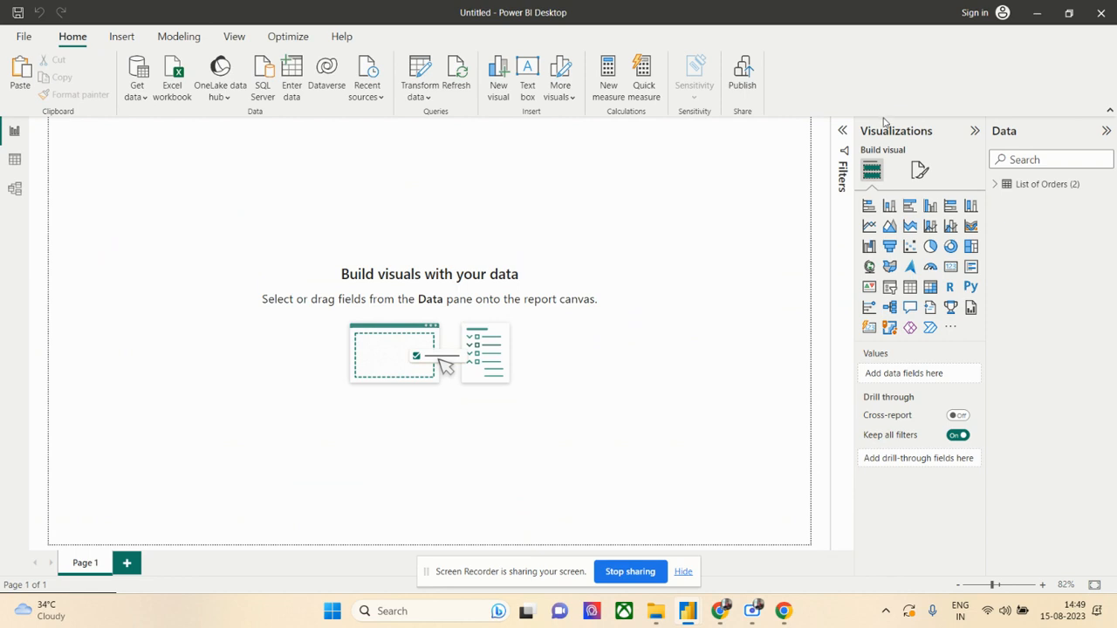
- Add a card visual to Page 1, move it along the page's upper edge, and resize it to a wider, shorter box
left_click(951, 267)
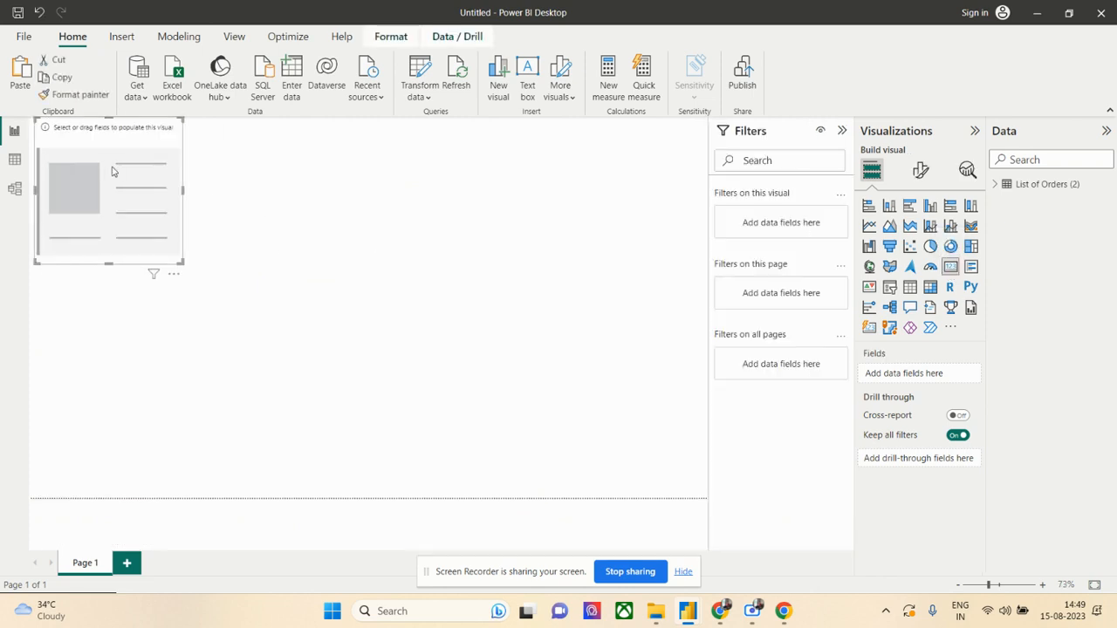
left_click_drag(122, 175, 241, 171)
left_click_drag(1116, 139, 1116, 86)
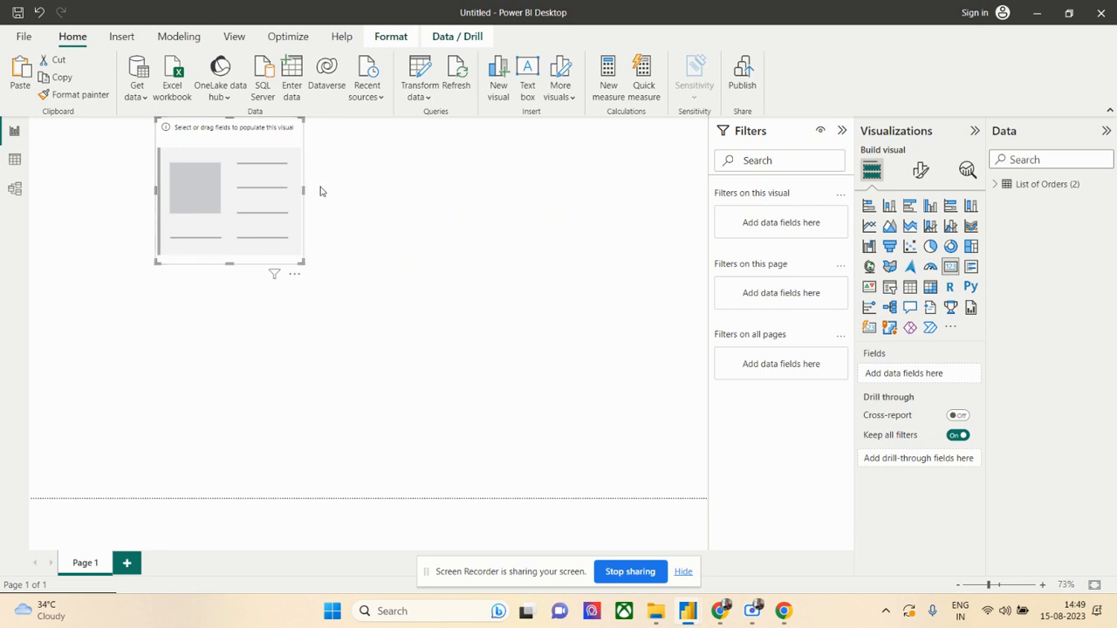
left_click_drag(304, 191, 426, 183)
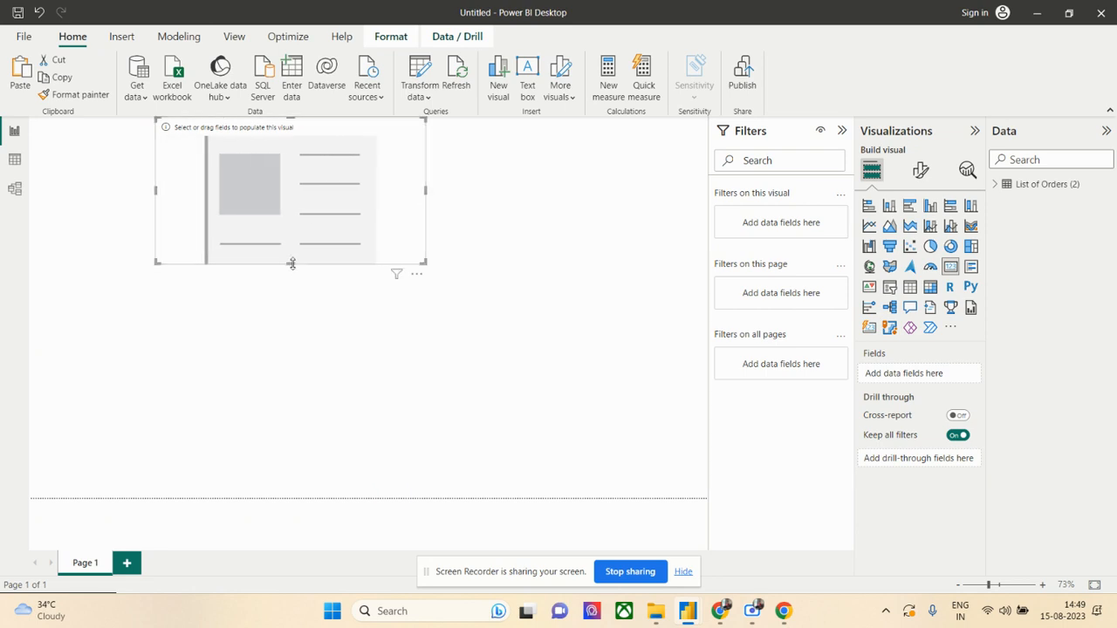
left_click_drag(291, 263, 294, 225)
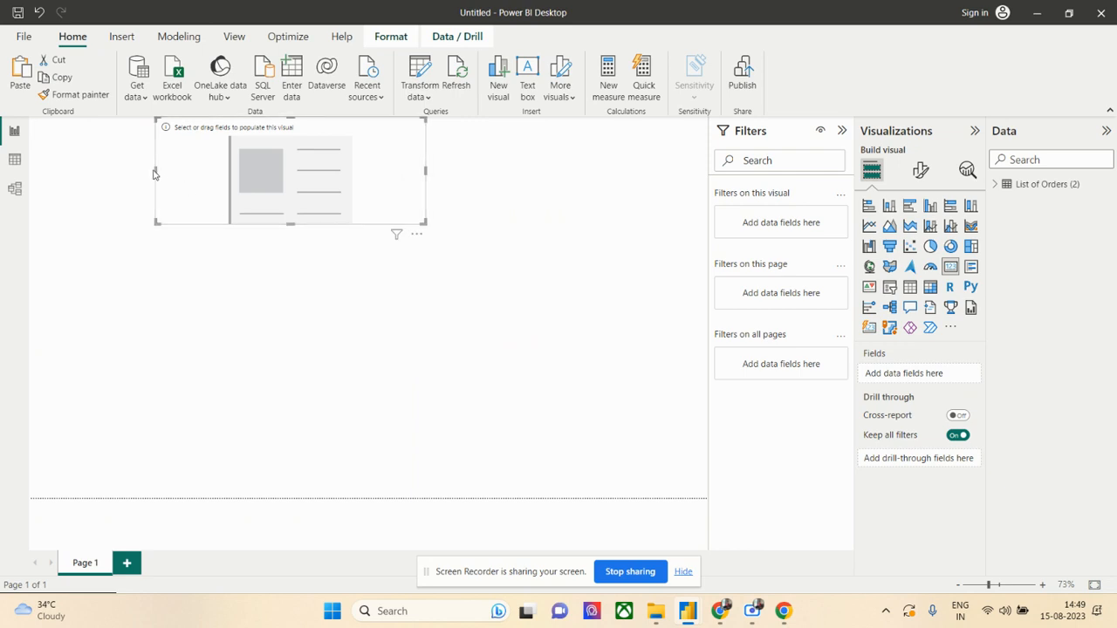
left_click_drag(155, 170, 188, 170)
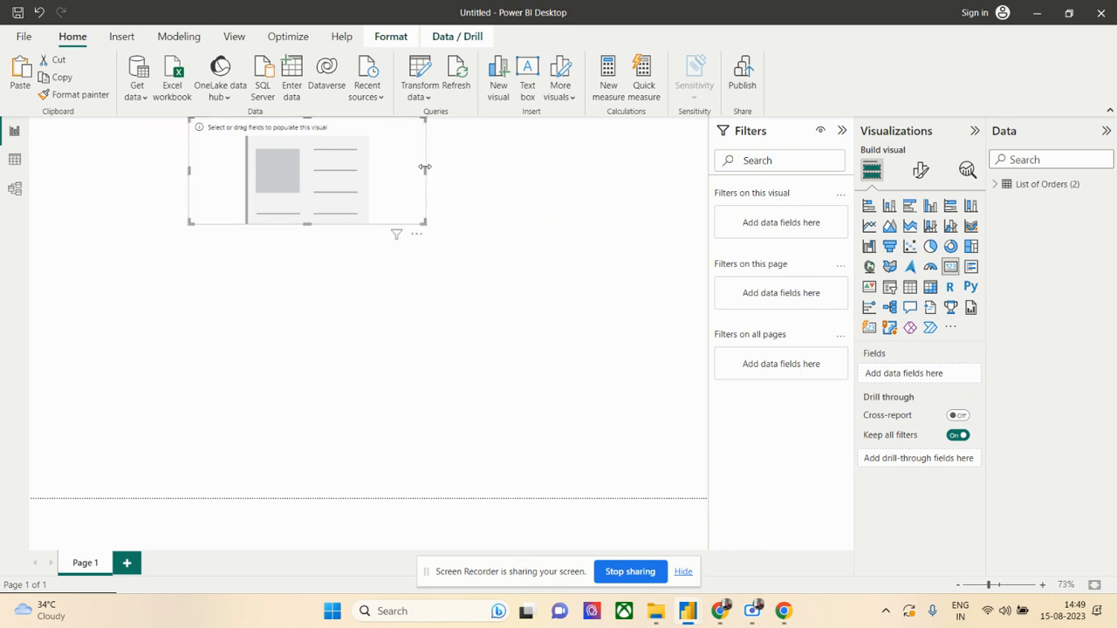
left_click_drag(424, 170, 386, 170)
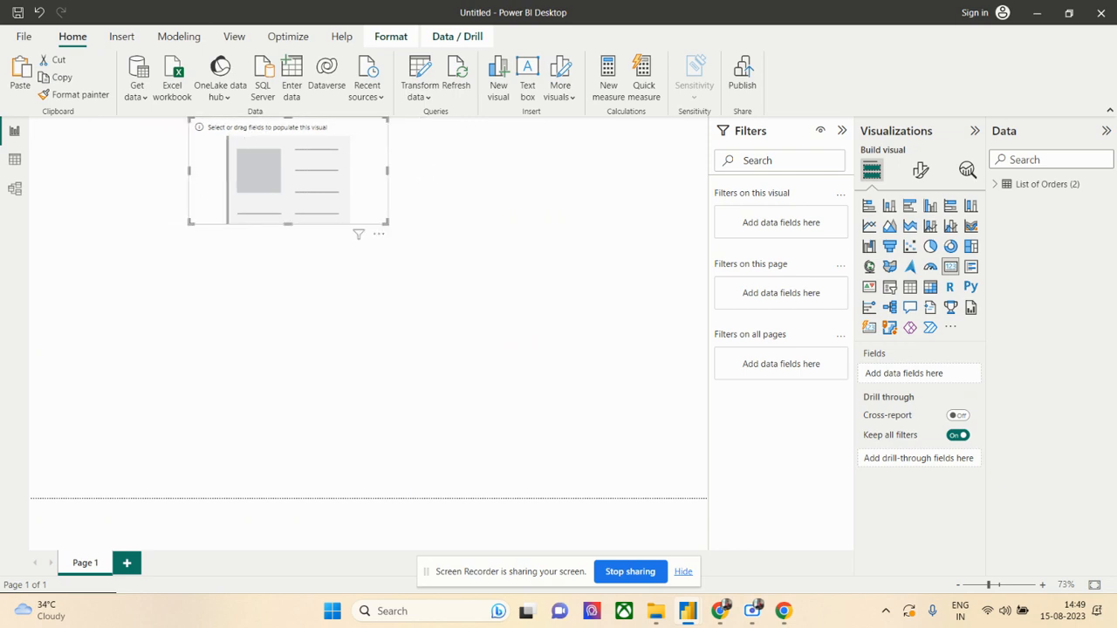
- Expand the List of Orders (2) table and add its Sales field to the empty card
left_click(996, 184)
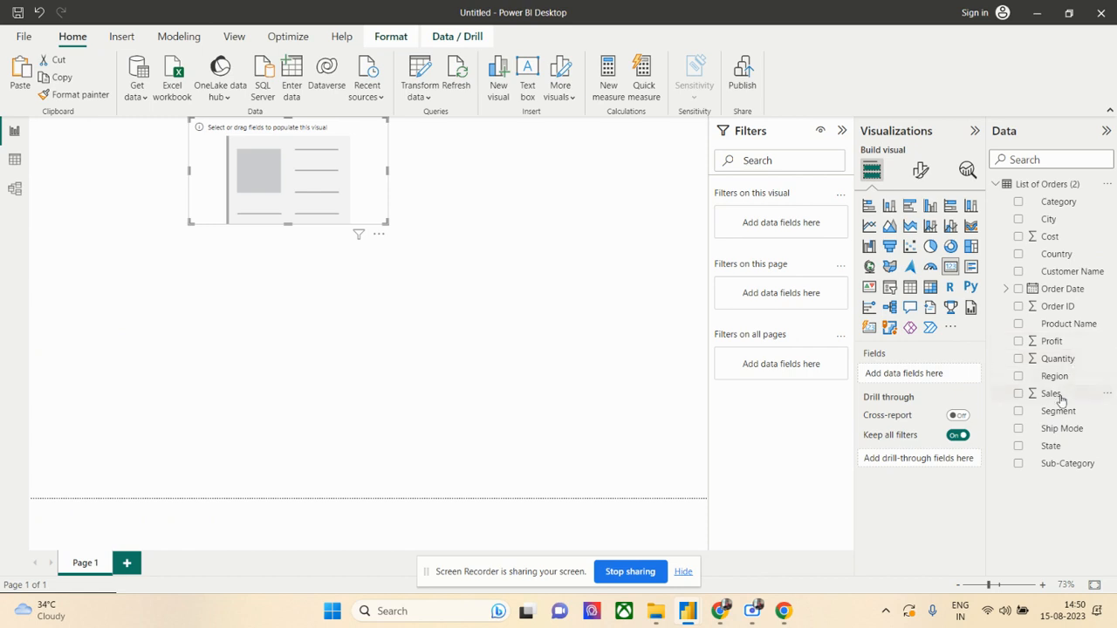
left_click_drag(1052, 394, 925, 376)
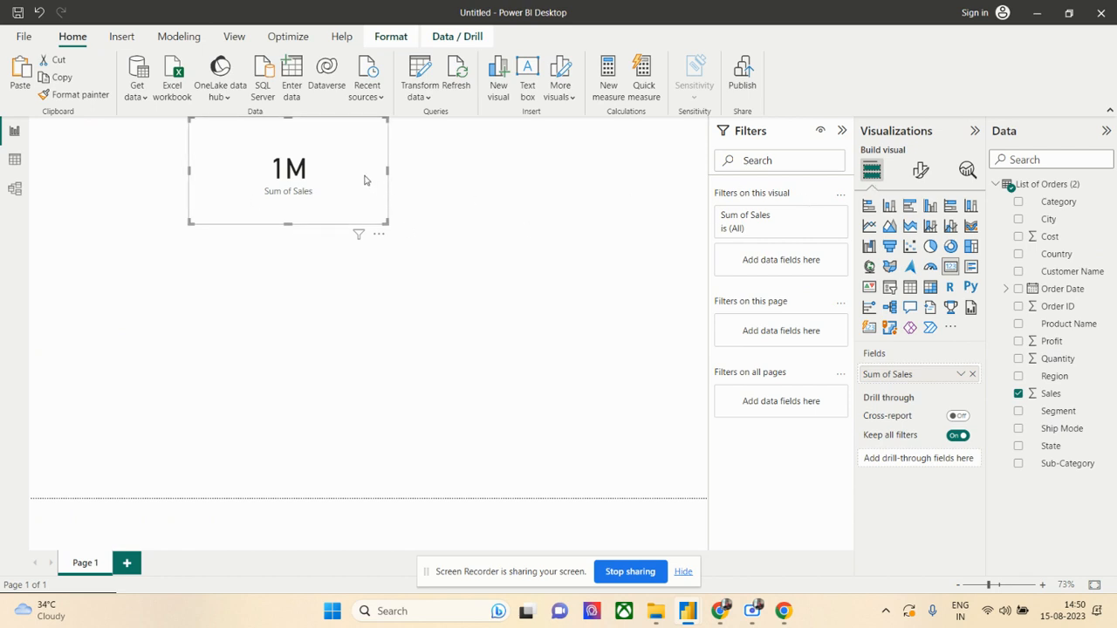
left_click(465, 226)
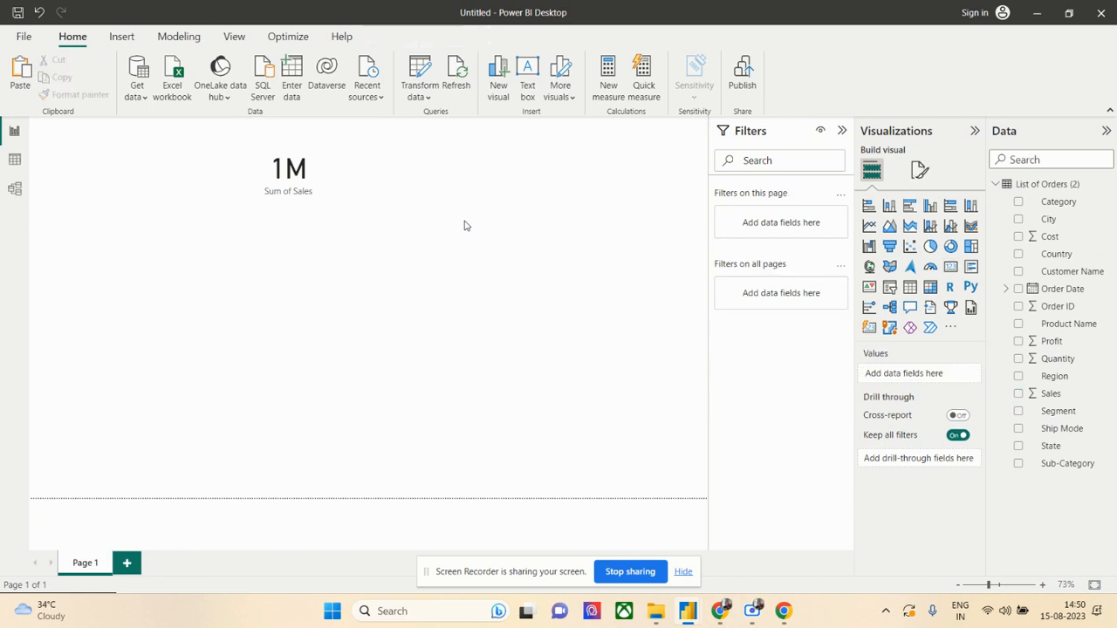
- Duplicate the Sum of Sales card and place the copy beside the original
left_click(281, 181)
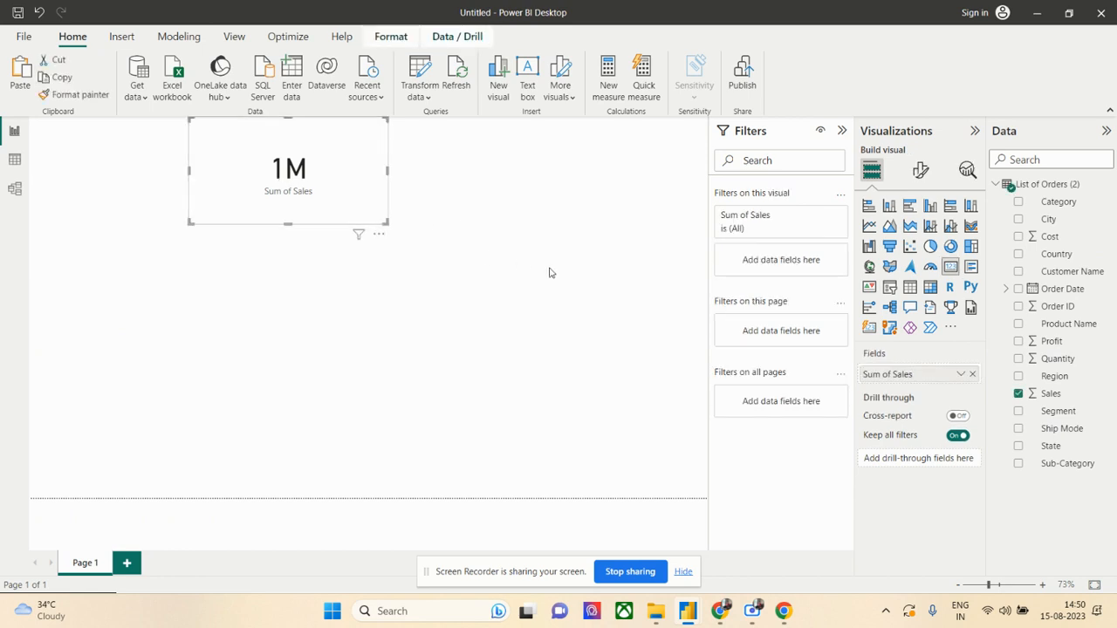
left_click(471, 185)
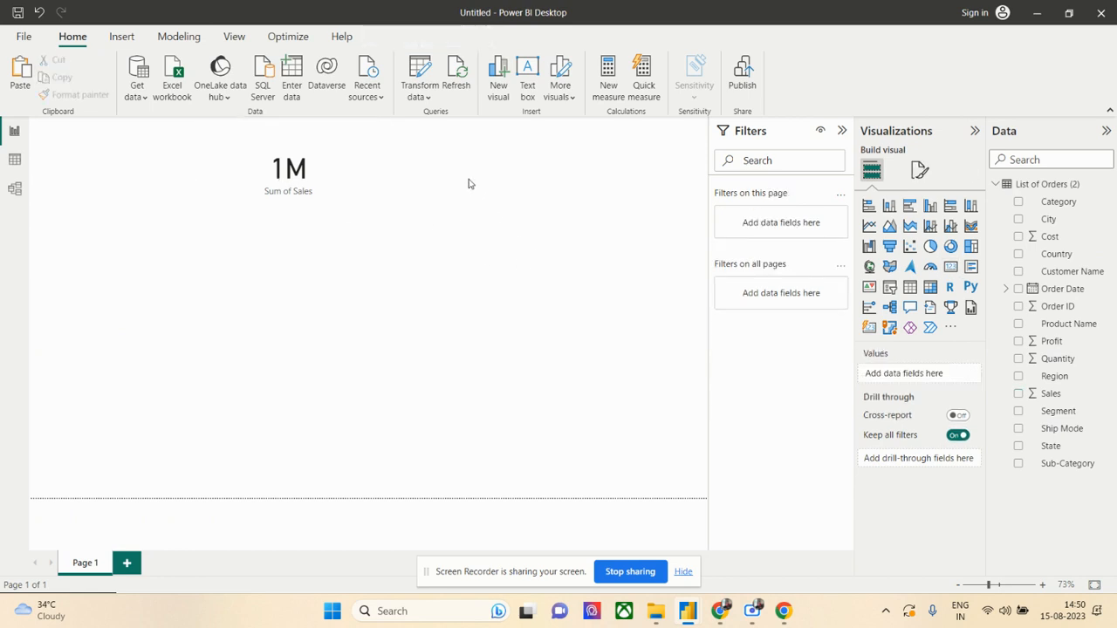
key("ctrl+v")
left_click_drag(318, 180, 504, 182)
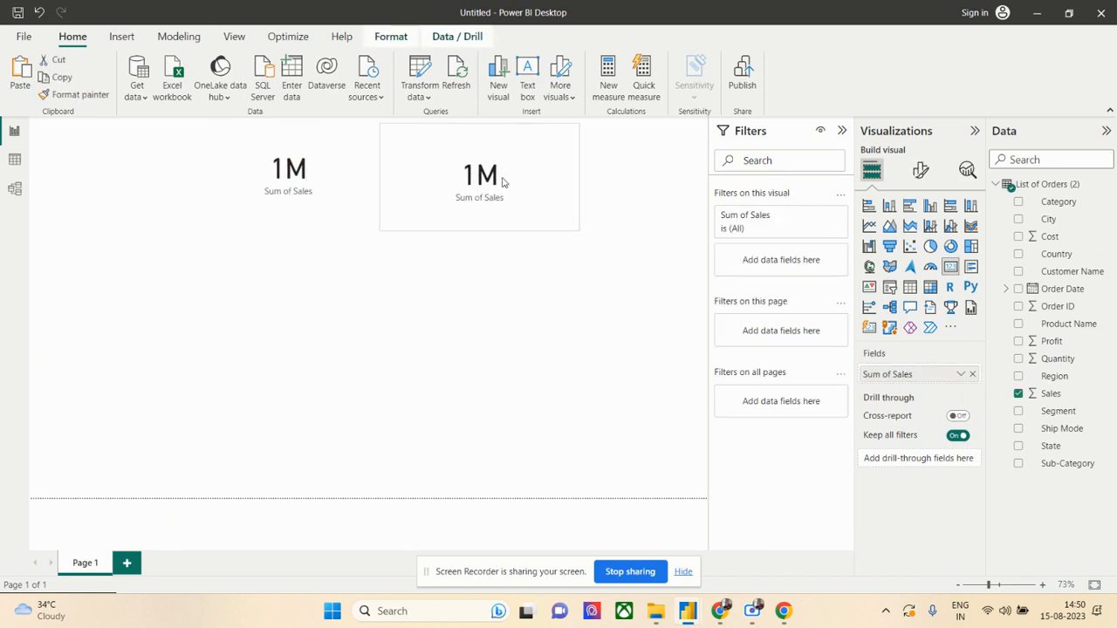
- Snap the copied card against the right edge of the original and reduce its height to align the lower edges
left_click(309, 192)
left_click(454, 229)
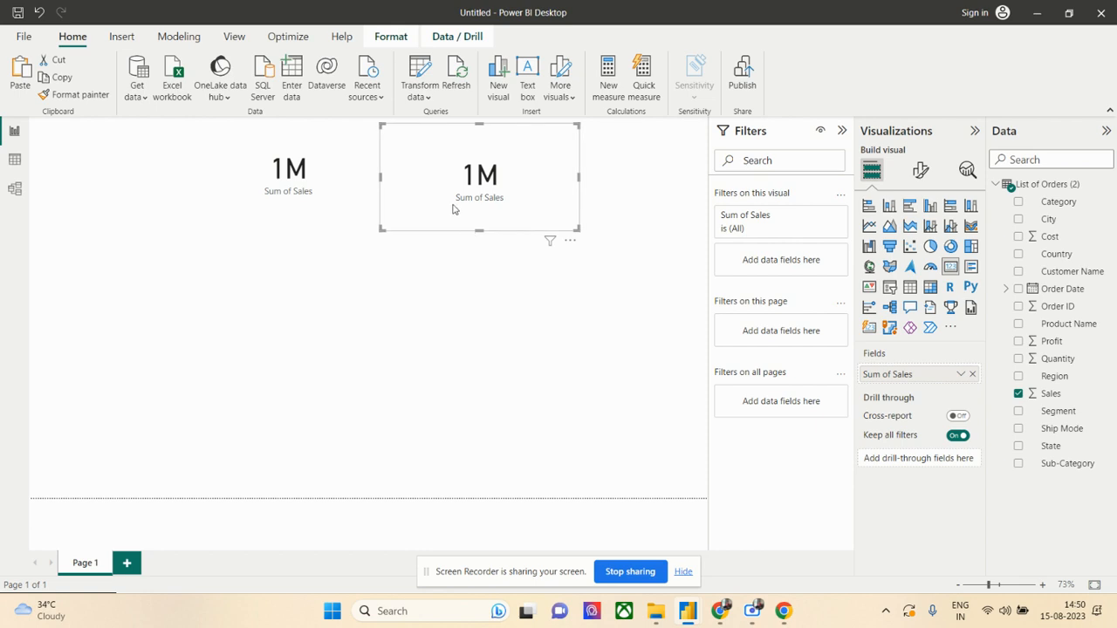
left_click(311, 201)
left_click_drag(447, 199, 456, 197)
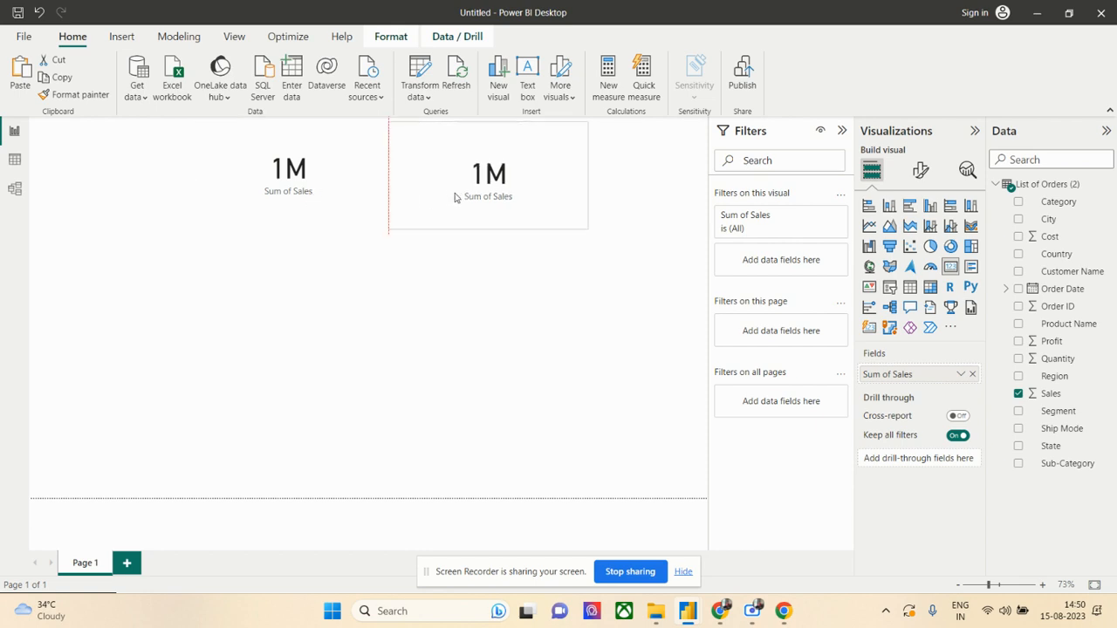
left_click(347, 201)
left_click(473, 202)
left_click_drag(488, 230, 482, 224)
left_click(305, 198)
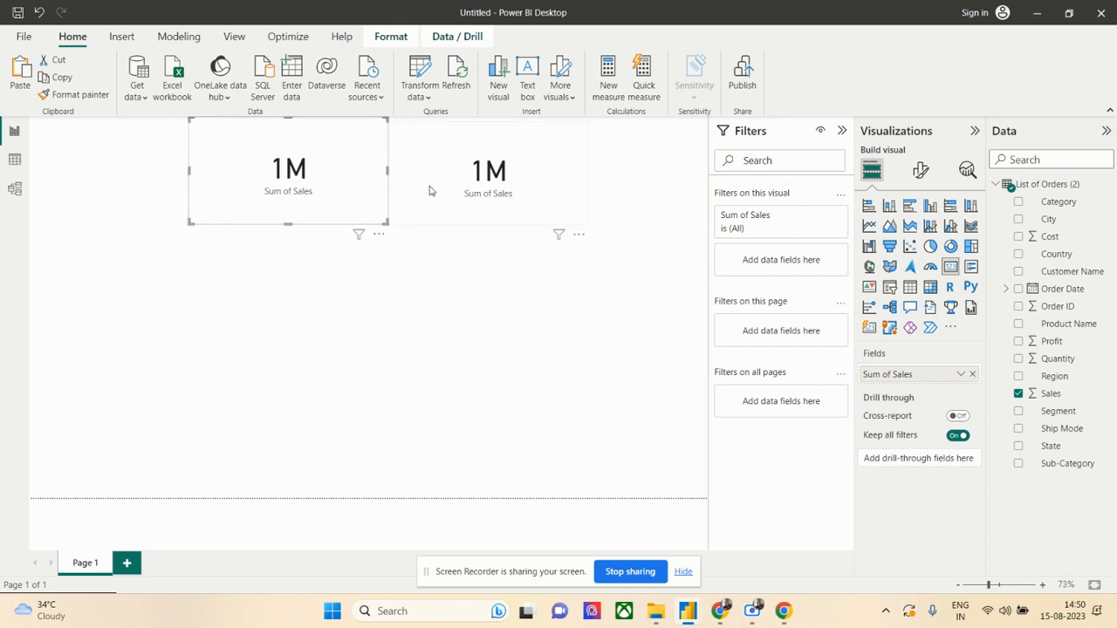
- Replace the Sales field with Cost in the second card
left_click(430, 191)
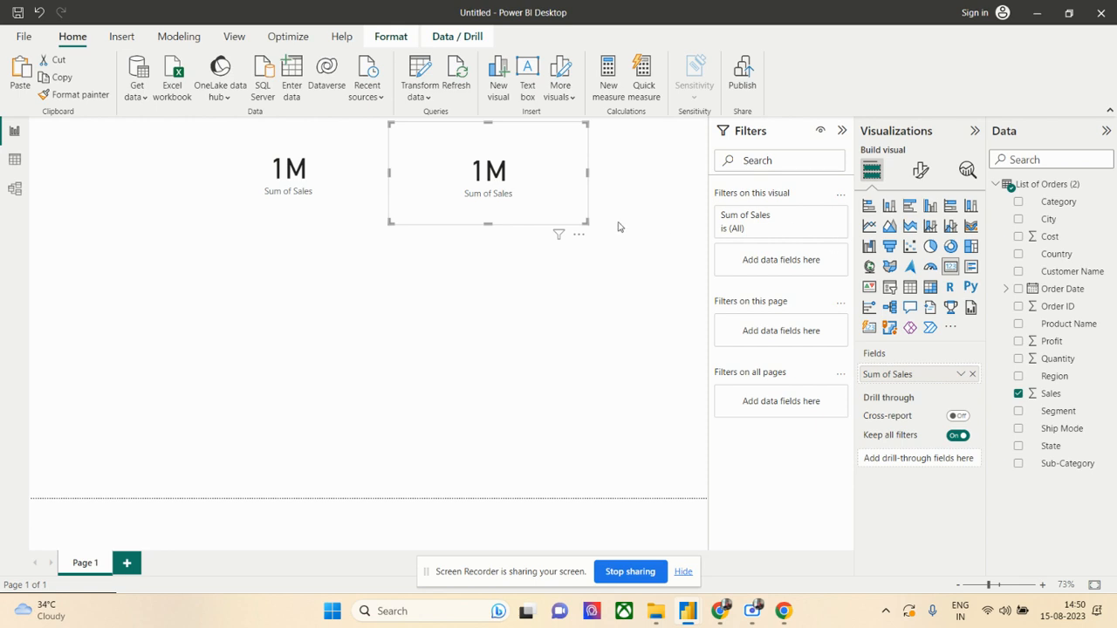
left_click(972, 376)
left_click_drag(1052, 238, 955, 373)
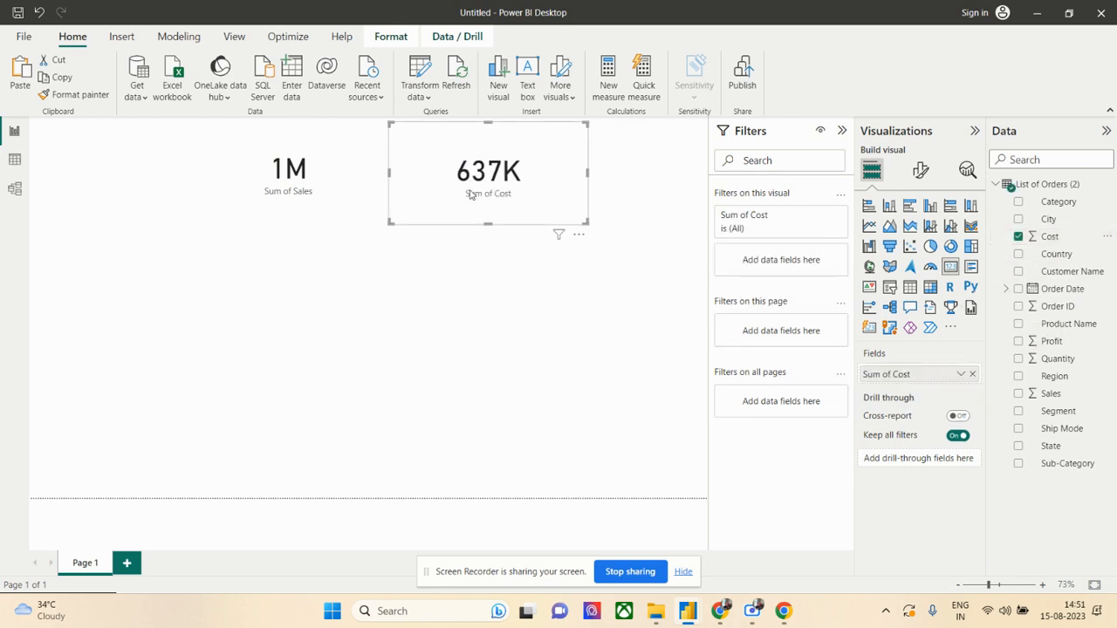
left_click(491, 299)
- Narrow the Sum of Sales card and extend the Sum of Cost card's left edge to meet it
left_click(352, 189)
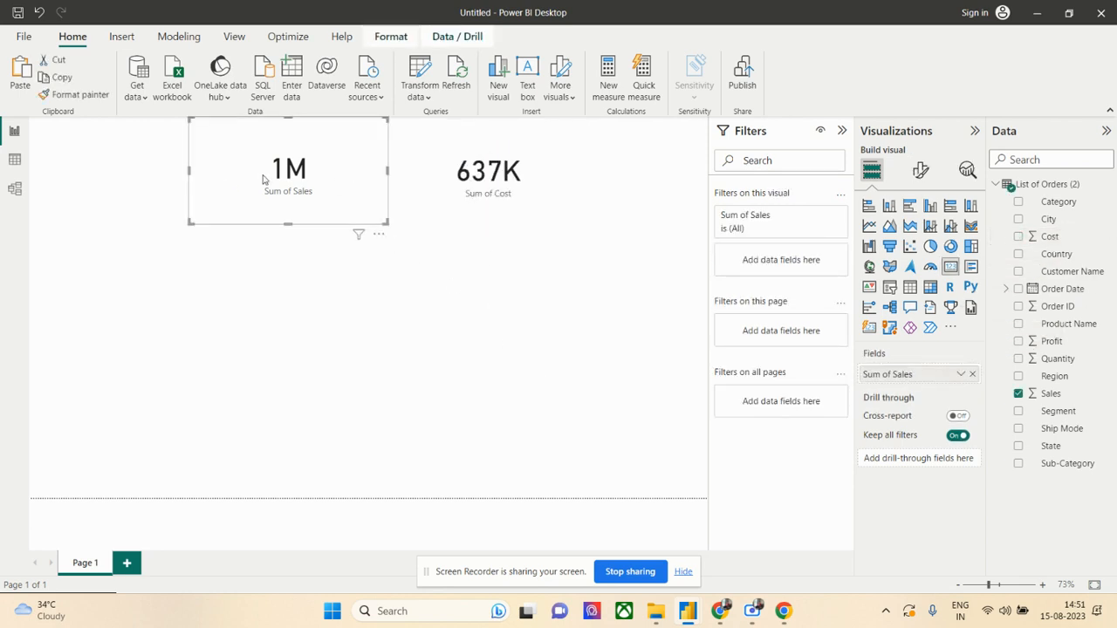
left_click_drag(386, 170, 352, 174)
left_click(558, 185)
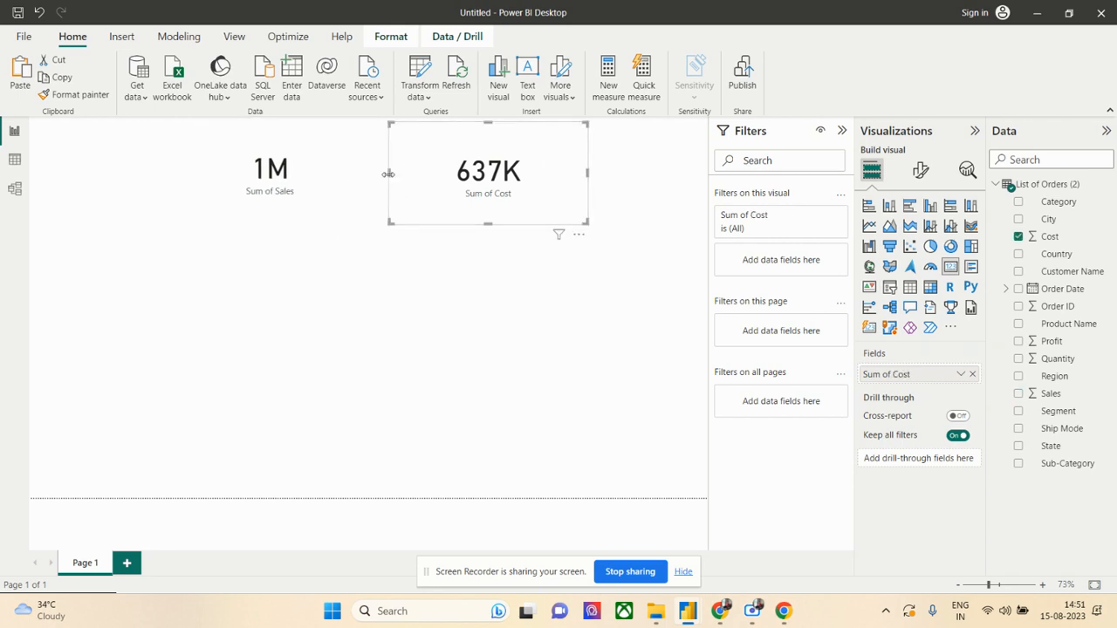
left_click_drag(388, 174, 362, 175)
left_click(337, 177)
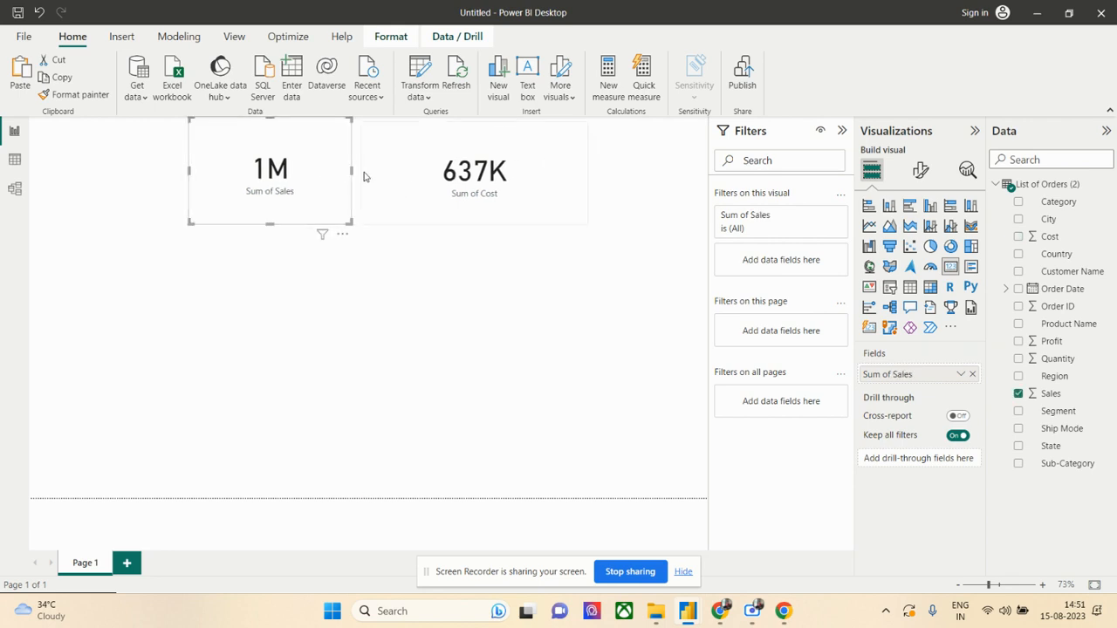
left_click(365, 176)
left_click_drag(362, 171, 354, 174)
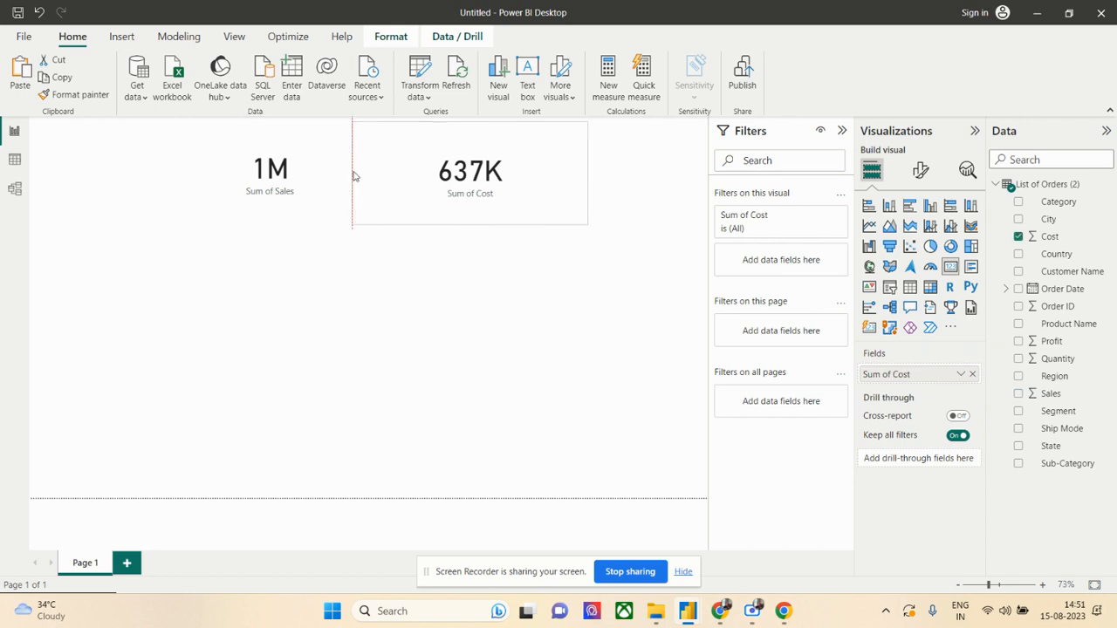
- Narrow the Sum of Cost card from its right edge to roughly the width of the Sum of Sales card
left_click(589, 173)
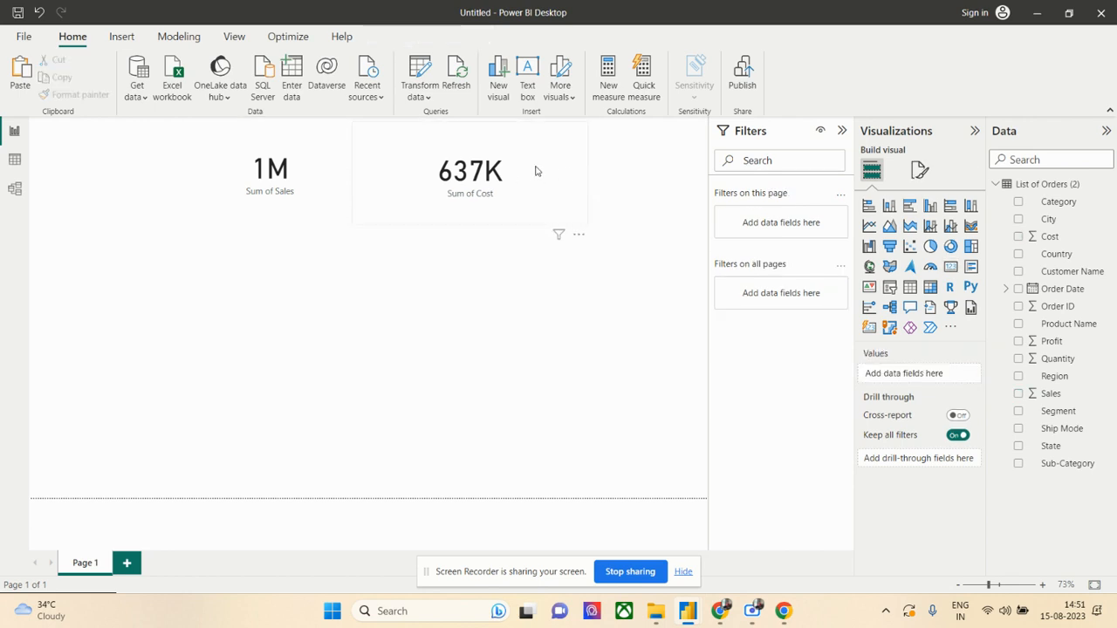
left_click(586, 174)
left_click_drag(588, 171, 527, 172)
- Duplicate the Sum of Sales card and place the copy to the right of the Sum of Cost card
left_click(260, 187)
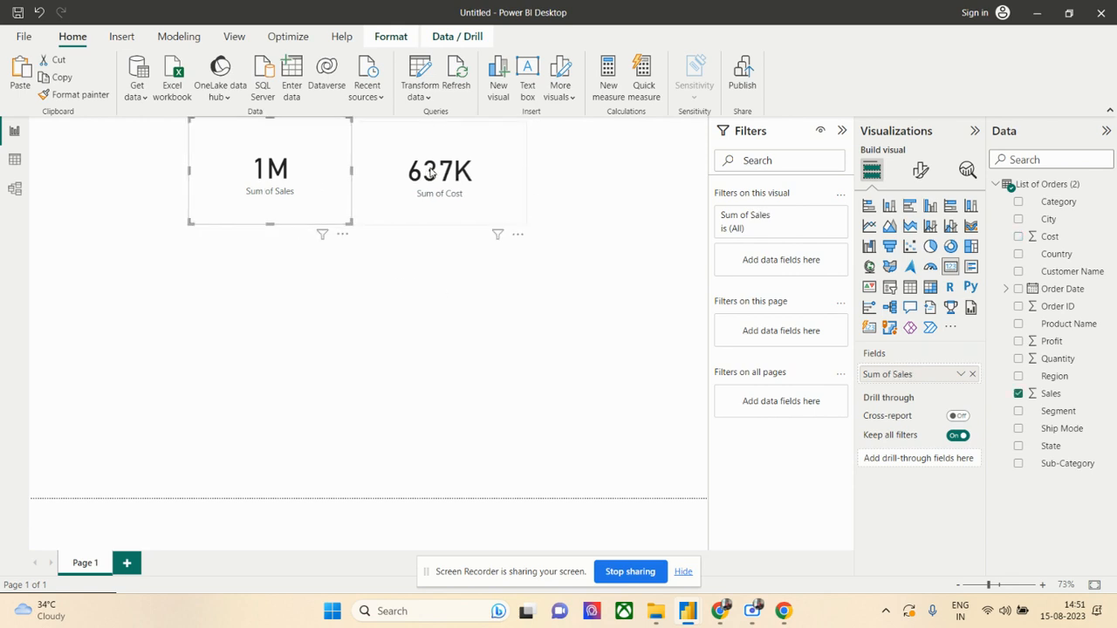
left_click(427, 171)
left_click(305, 176)
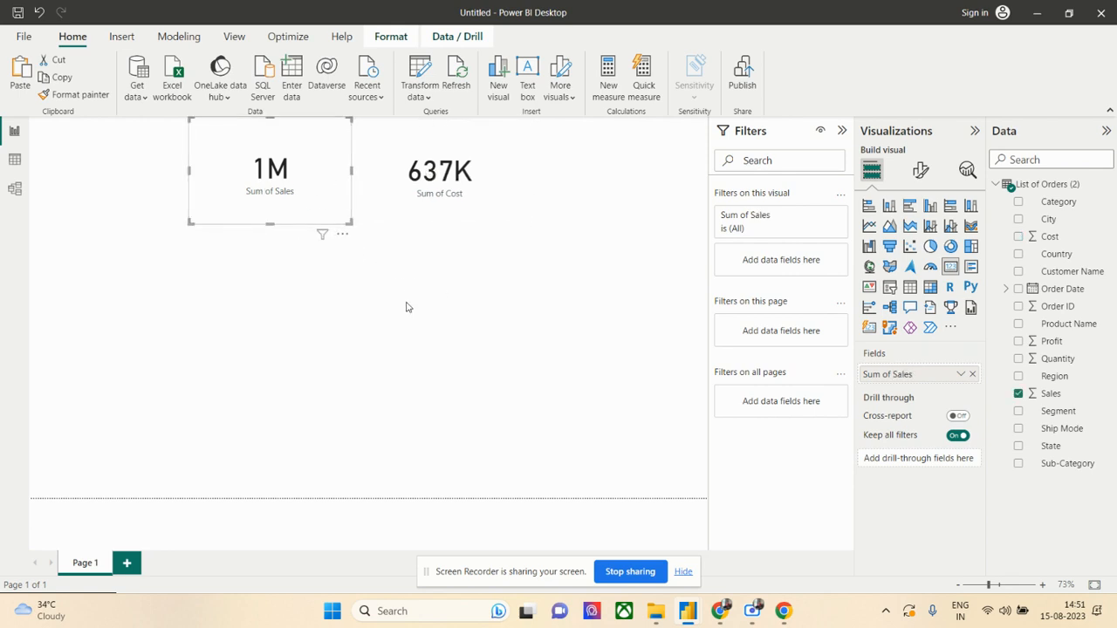
left_click(576, 175)
left_click(311, 197)
left_click_drag(312, 197, 579, 197)
left_click(514, 190)
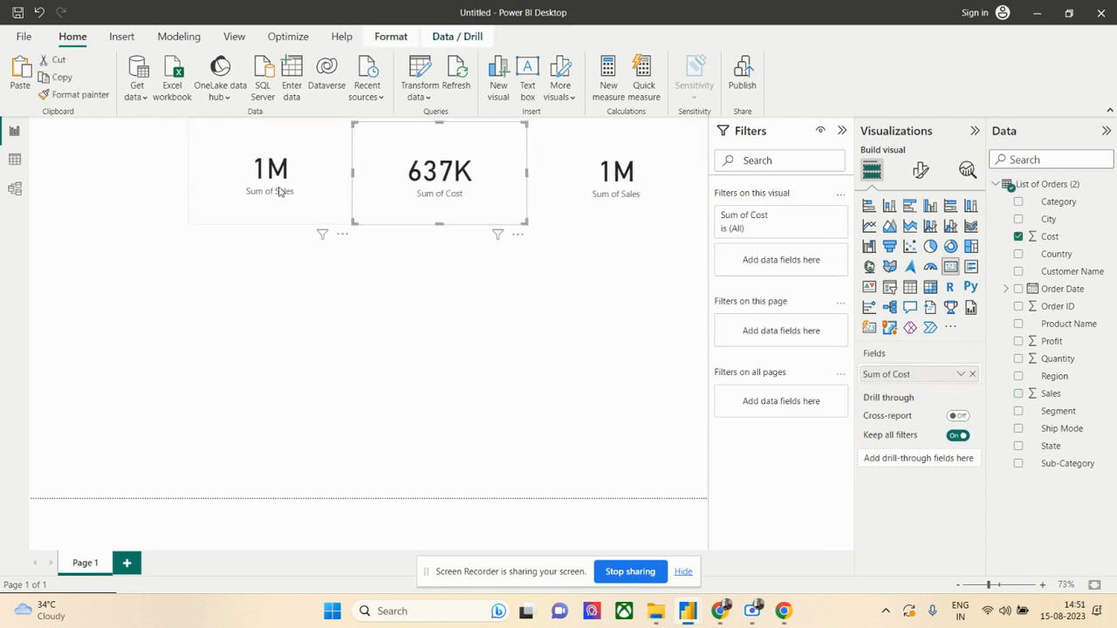
left_click(329, 191)
left_click(454, 197)
left_click(580, 205)
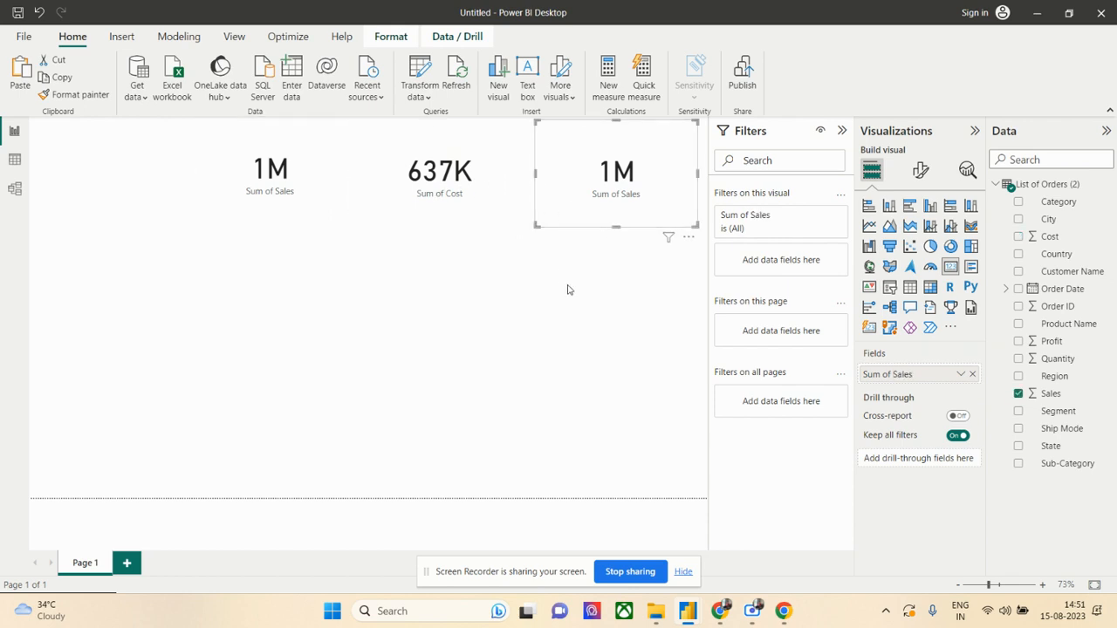
left_click(569, 270)
- Replace the Sales field with Profit in the third card
left_click(583, 197)
left_click(974, 375)
left_click_drag(1052, 341, 927, 375)
left_click(486, 307)
- Extend the Sum of Profit card's left edge to meet the Sum of Cost card
left_click(441, 187)
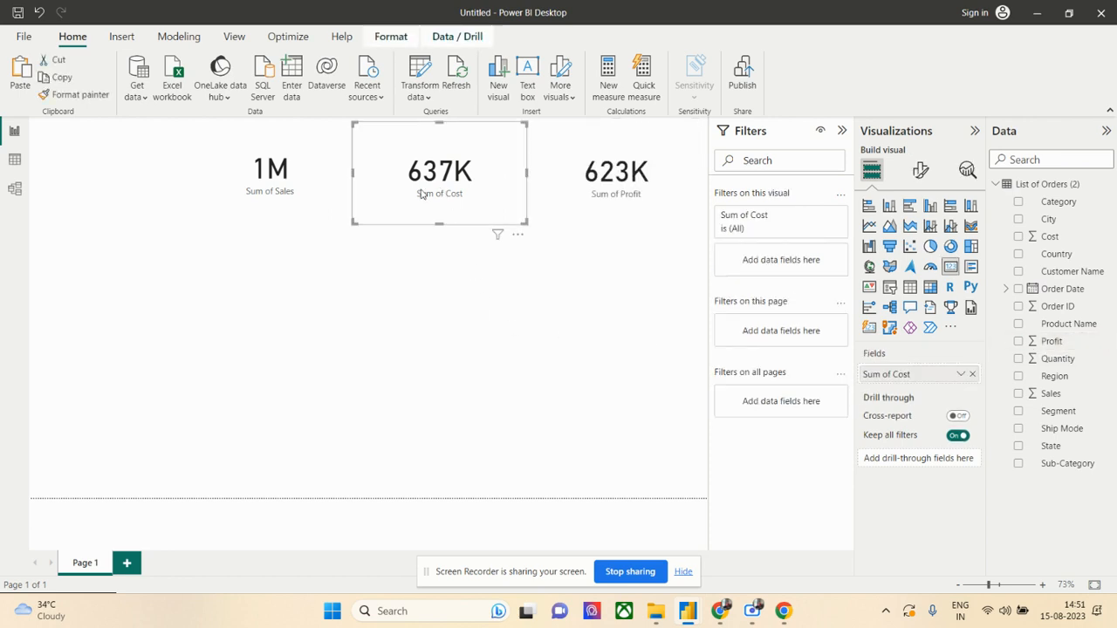
left_click(311, 204)
left_click(463, 199)
left_click(599, 190)
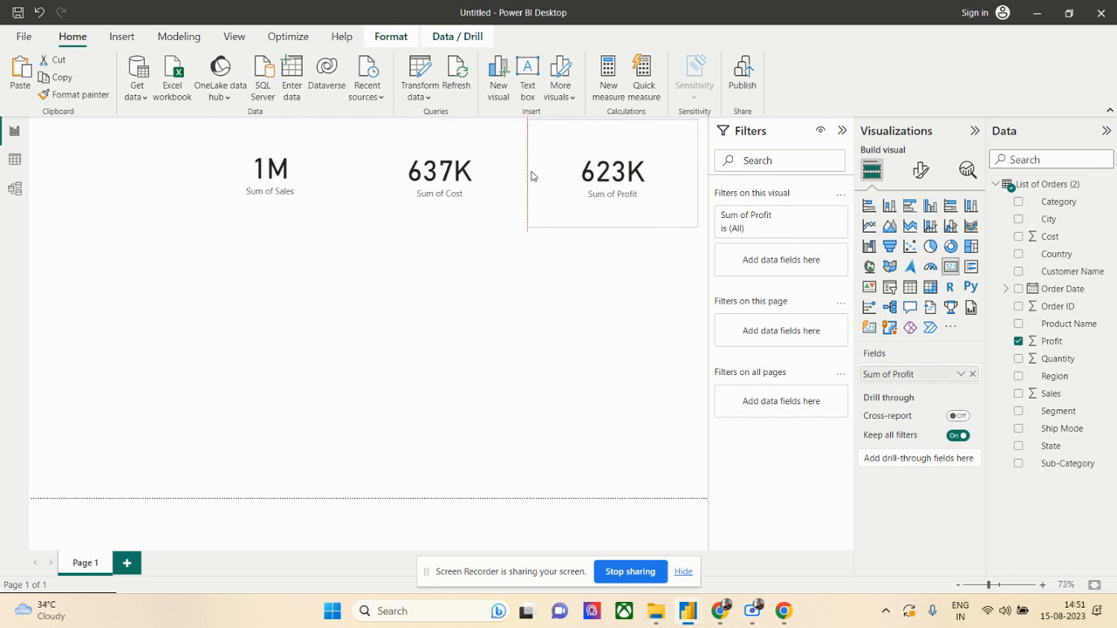
left_click(476, 173)
- Set the callout value display units of the Sum of Sales card to Thousands
left_click(318, 176)
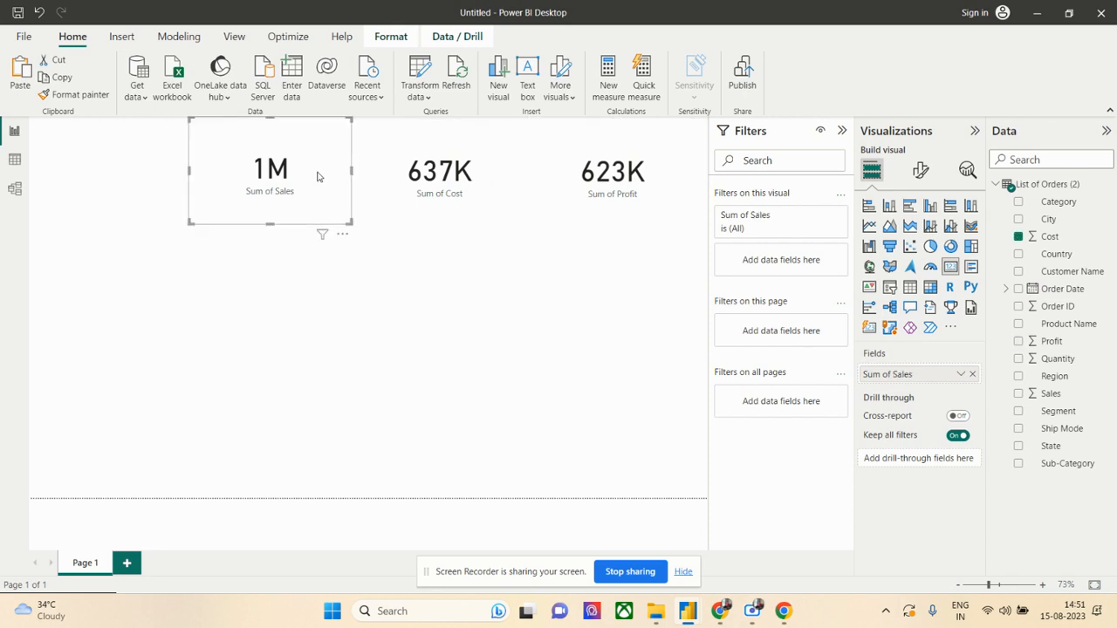
left_click(454, 214)
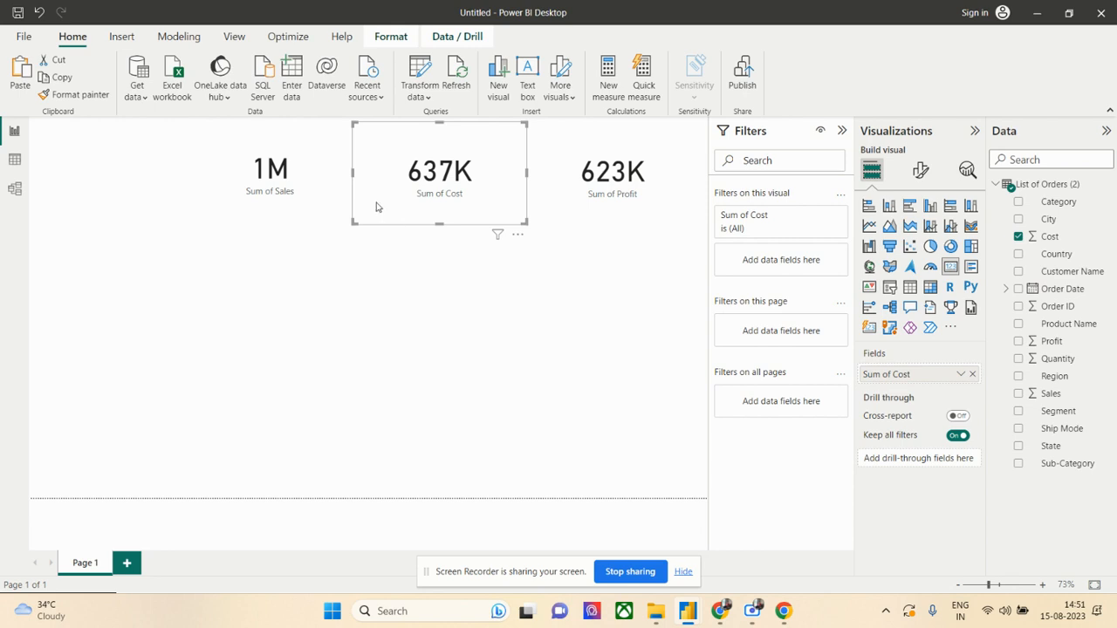
left_click(325, 216)
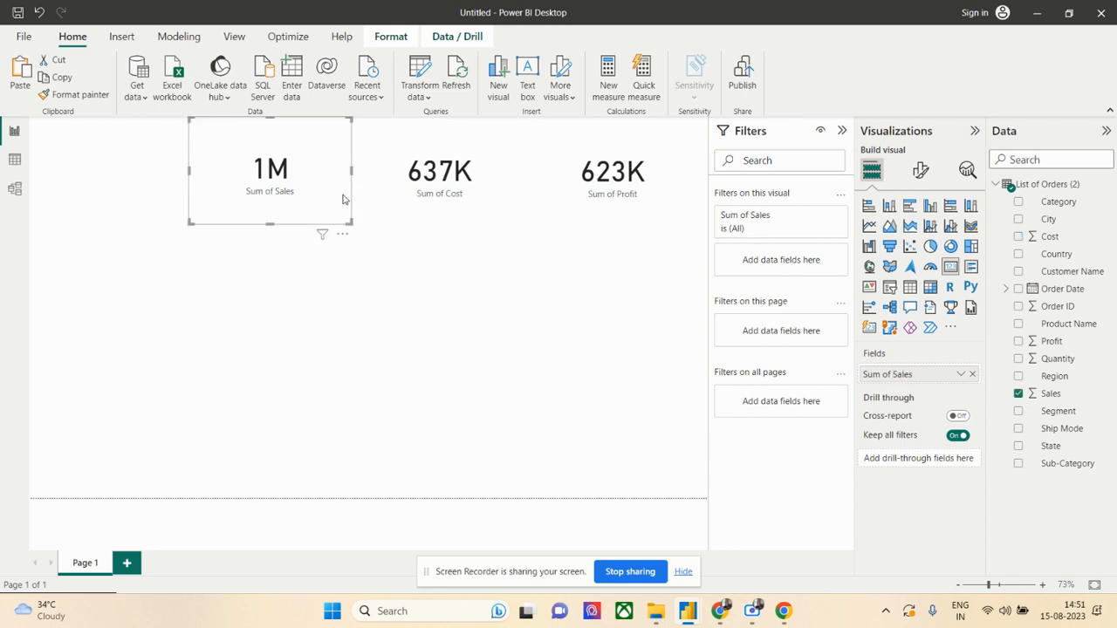
left_click(920, 171)
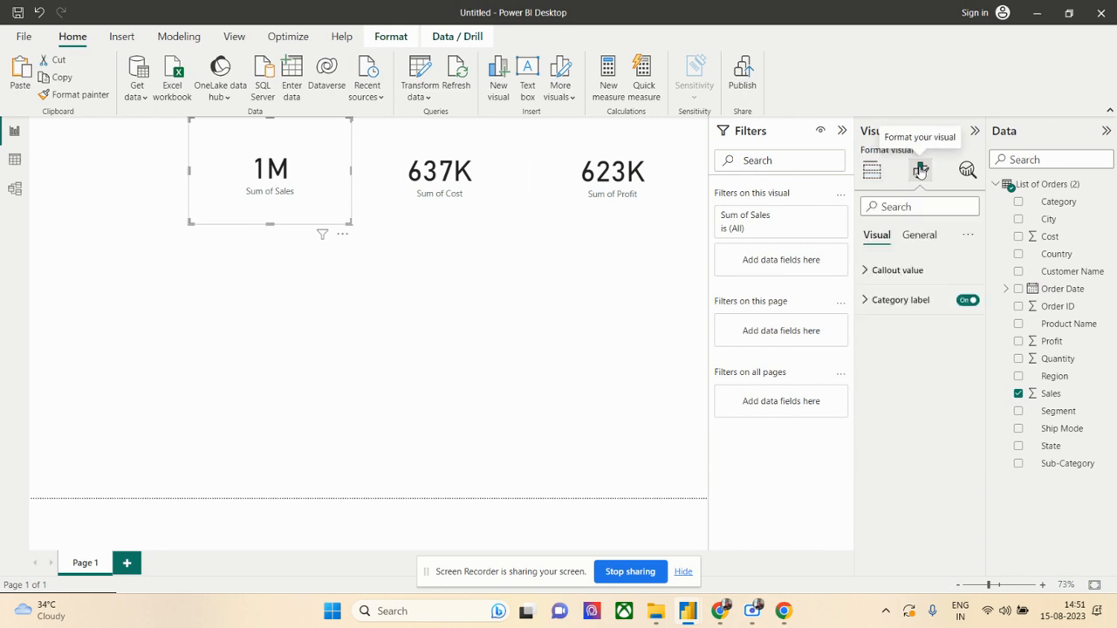
left_click(868, 273)
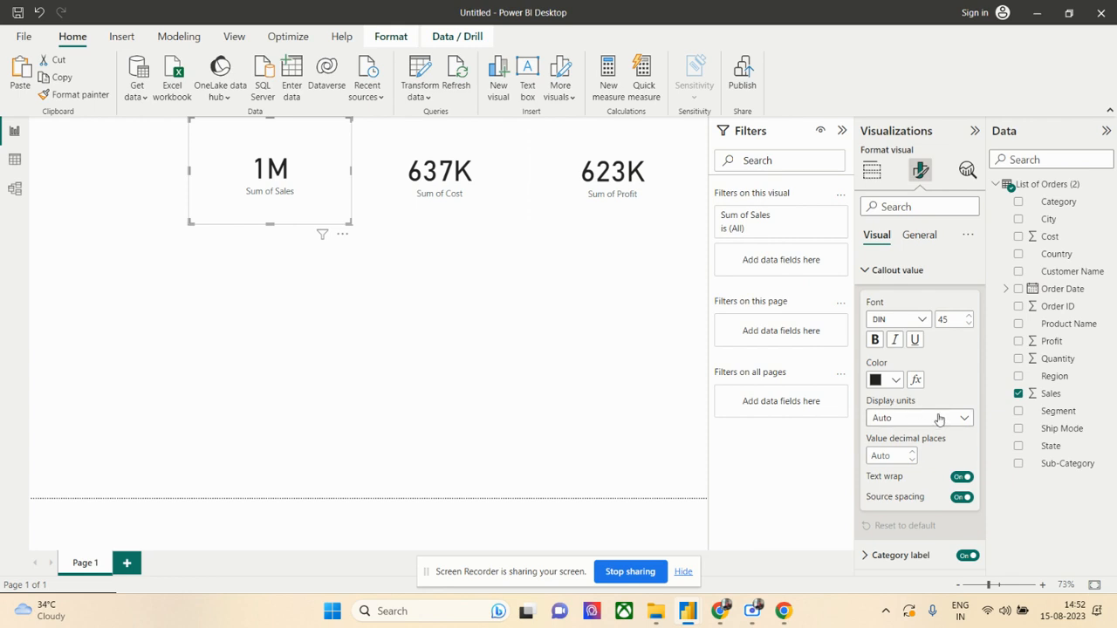
left_click(965, 420)
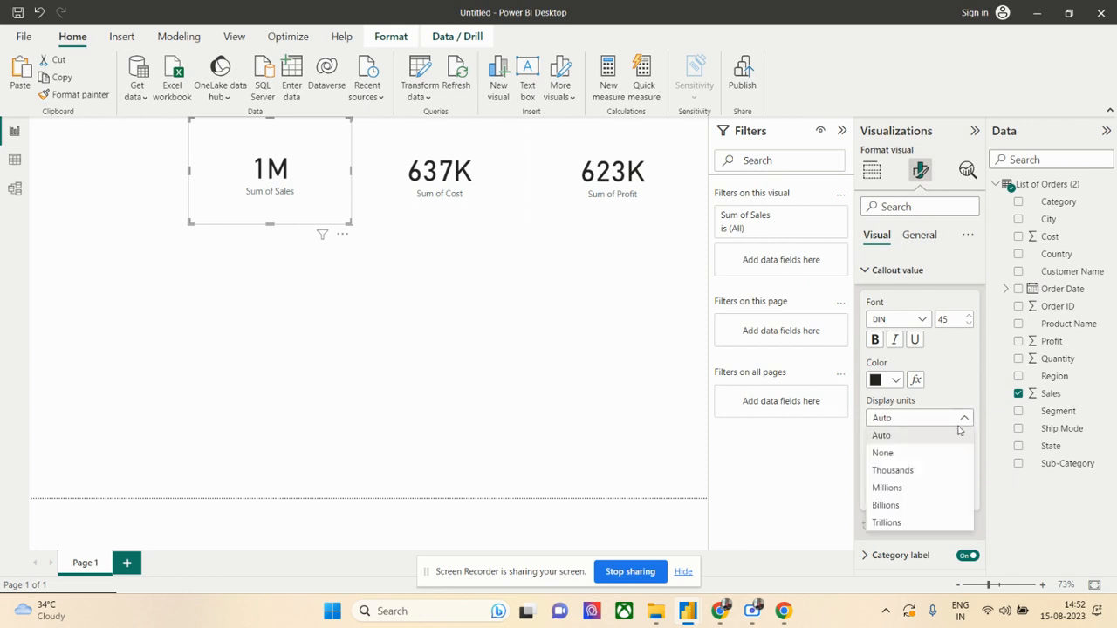
left_click(910, 471)
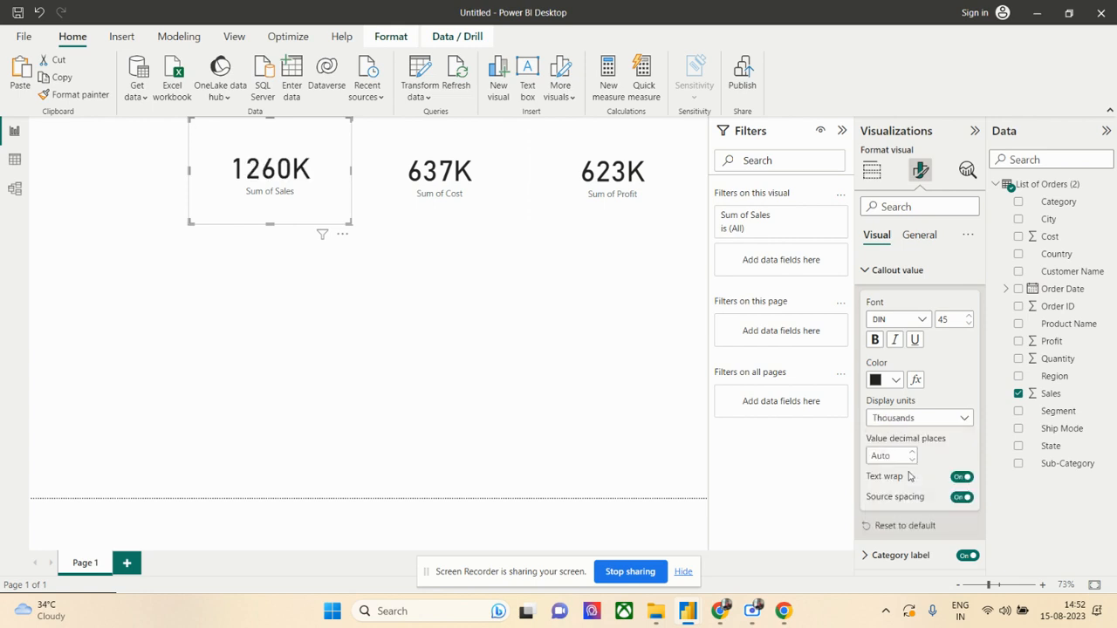
- Switch the Sum of Sales card's callout display units to None and back to Auto
left_click(919, 421)
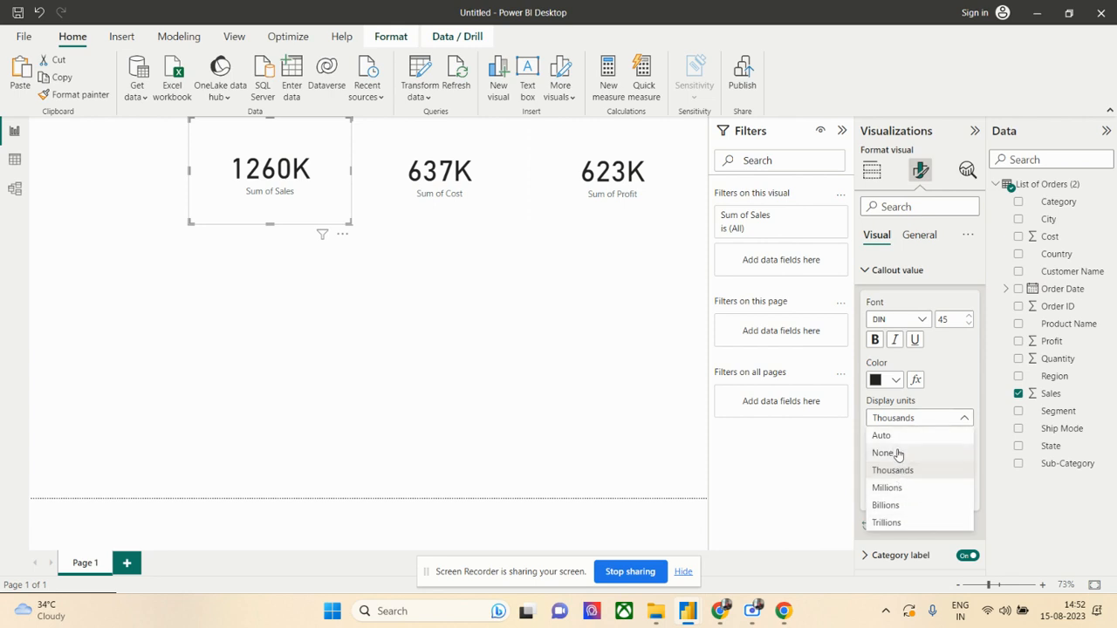
left_click(886, 452)
left_click(897, 421)
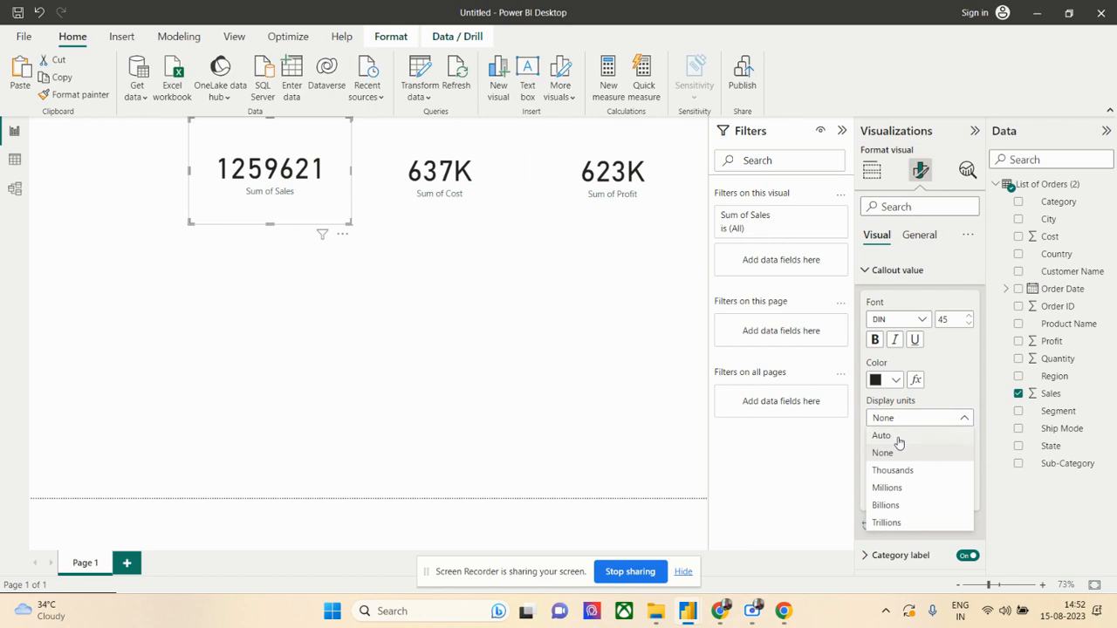
left_click(899, 436)
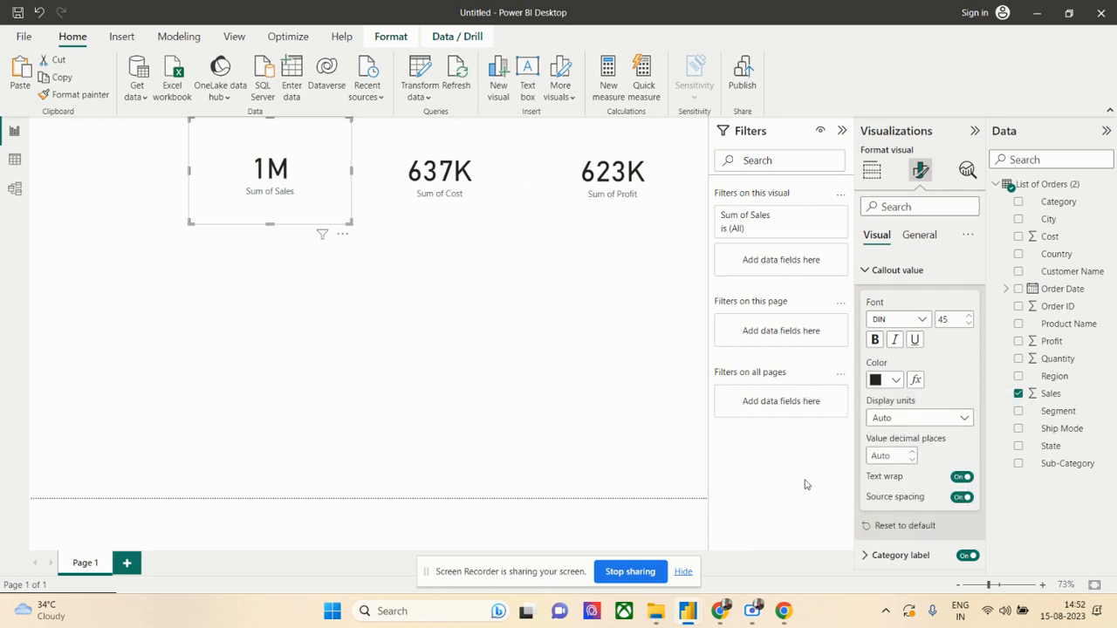
left_click(869, 271)
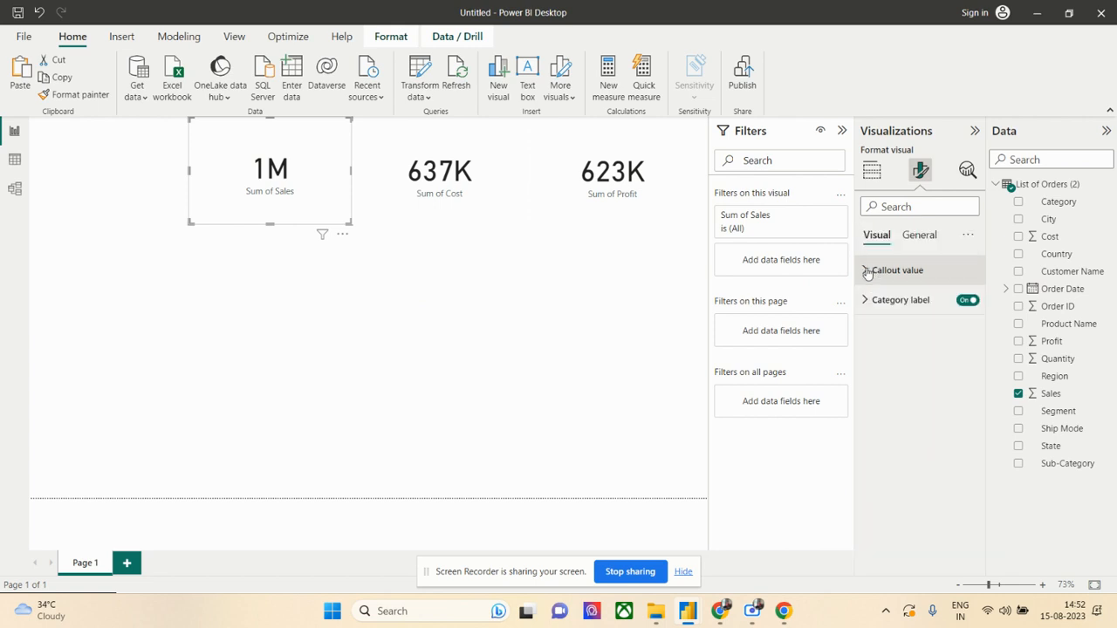
- Examine the Sum of Sales card's formatting options for category label, size, position, padding, advanced options and title
left_click(868, 301)
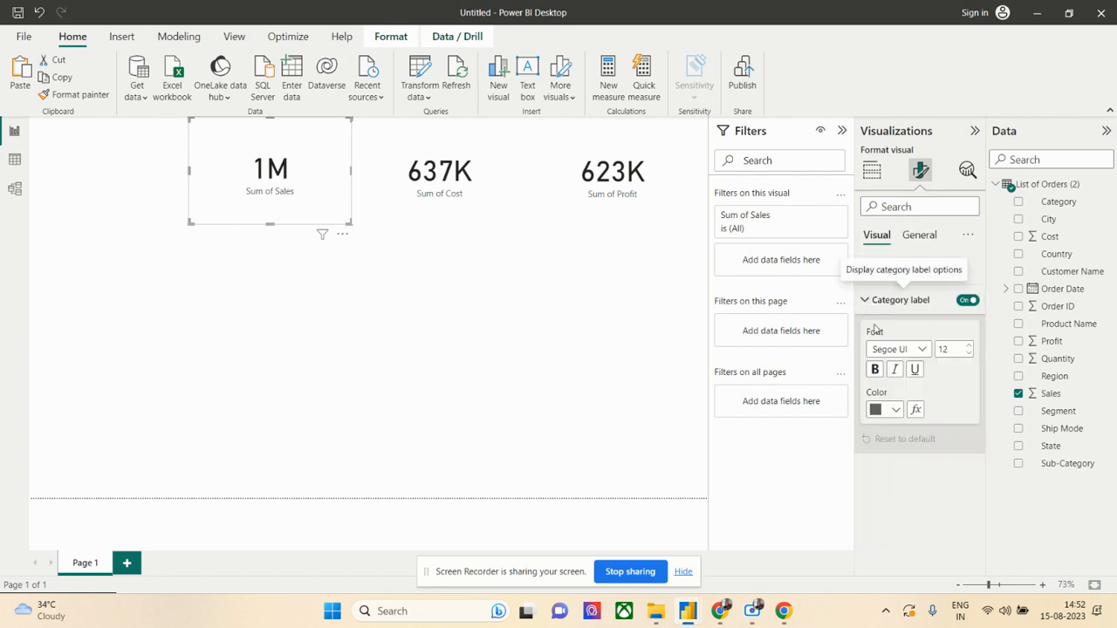
left_click(917, 238)
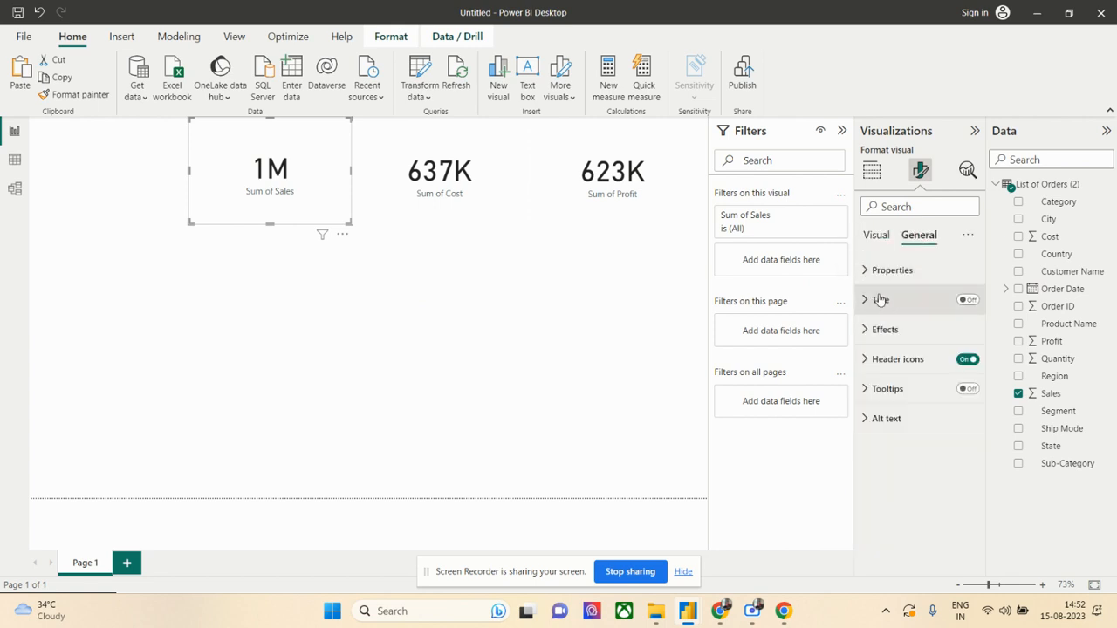
left_click(877, 237)
left_click(919, 236)
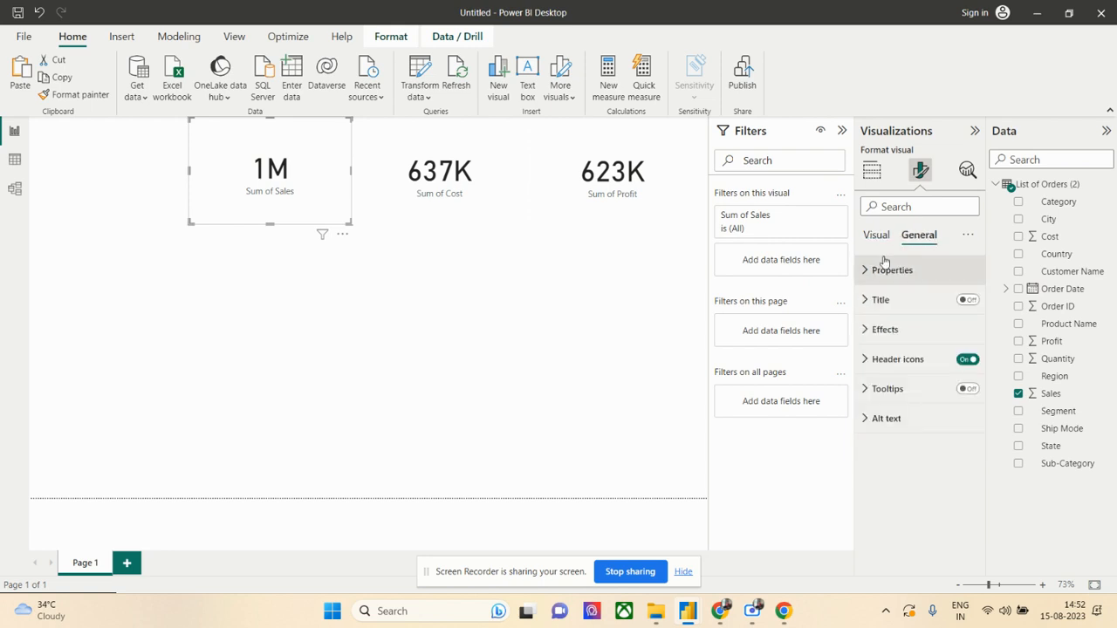
left_click(867, 272)
scroll(919, 325, "down", 1)
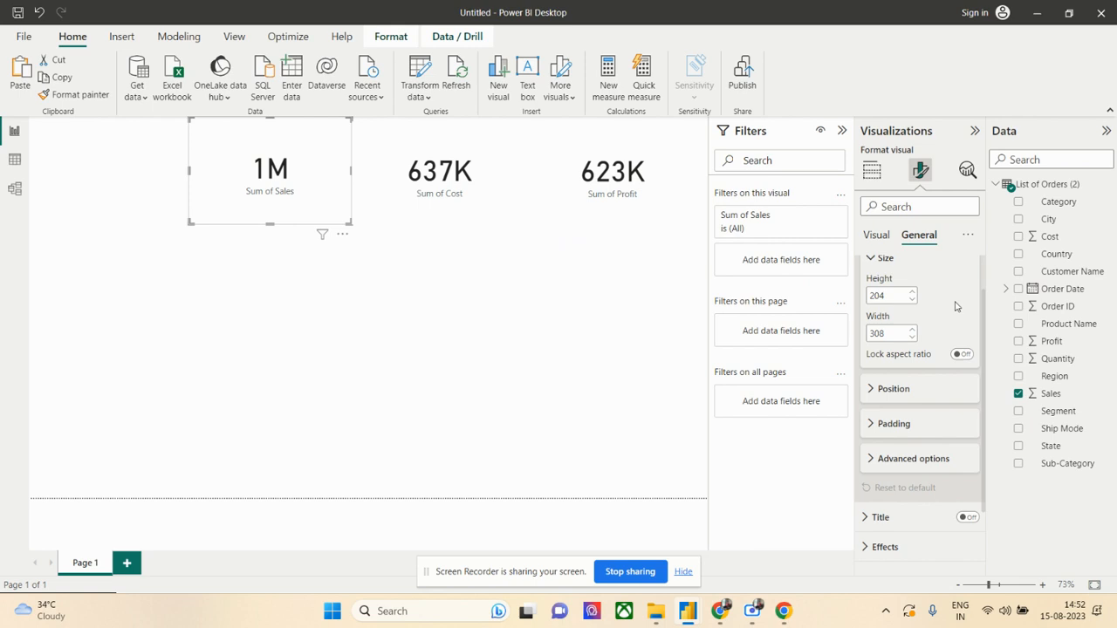
scroll(956, 306, "down", 1)
left_click(883, 342)
scroll(933, 335, "down", 1)
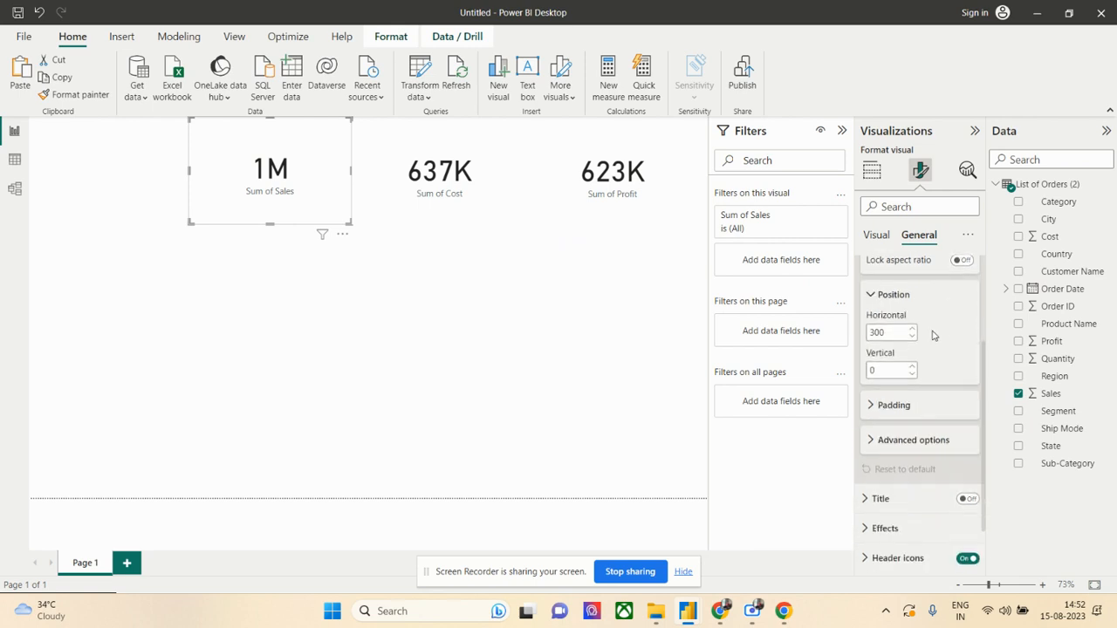
left_click(871, 406)
scroll(882, 407, "down", 2)
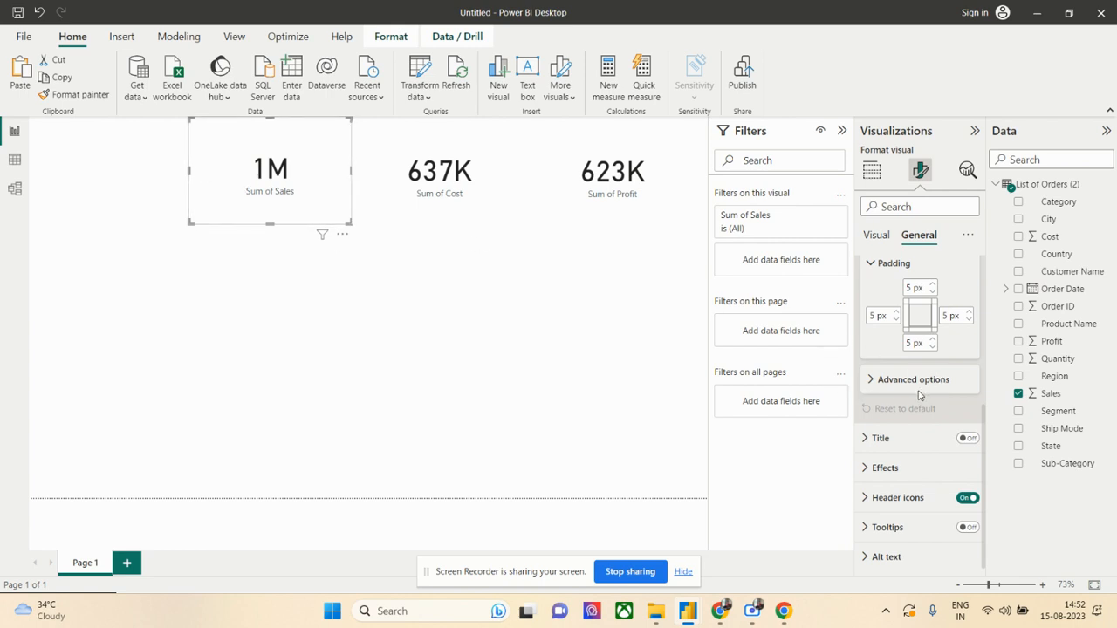
left_click(875, 381)
scroll(878, 384, "down", 1)
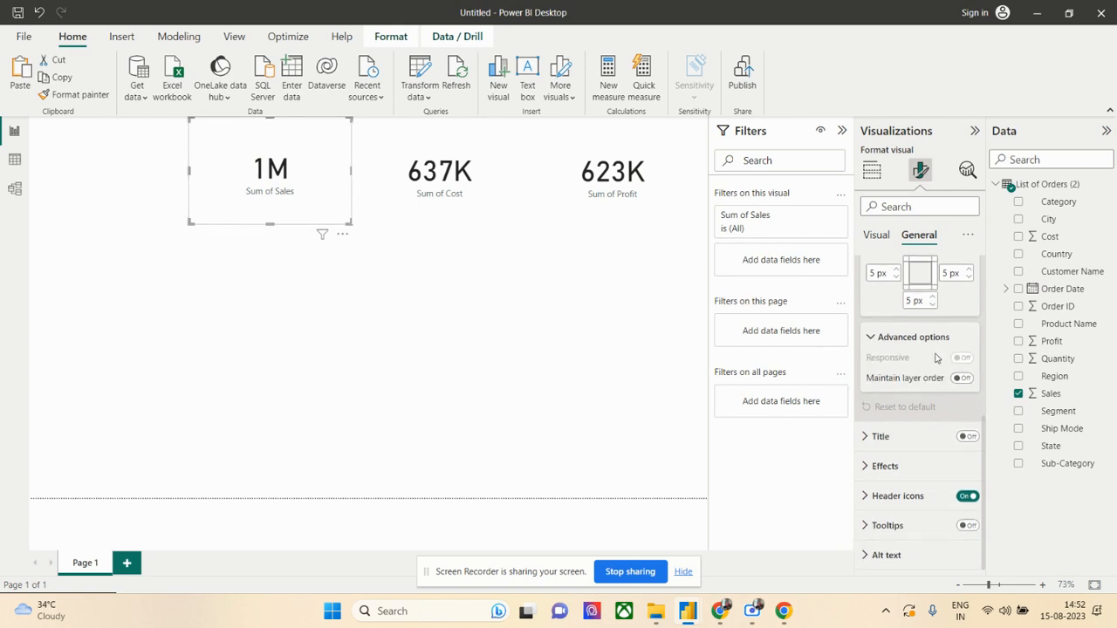
left_click(873, 443)
- Set the Sum of Sales card's background colour to a medium blue from the theme colours
left_click(880, 465)
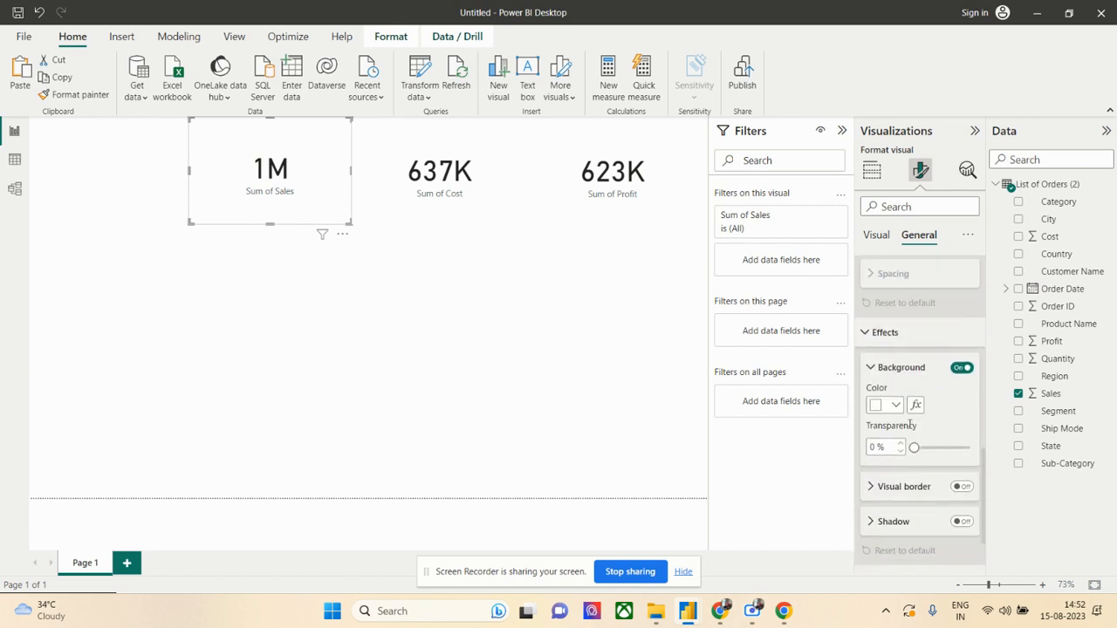
left_click(896, 399)
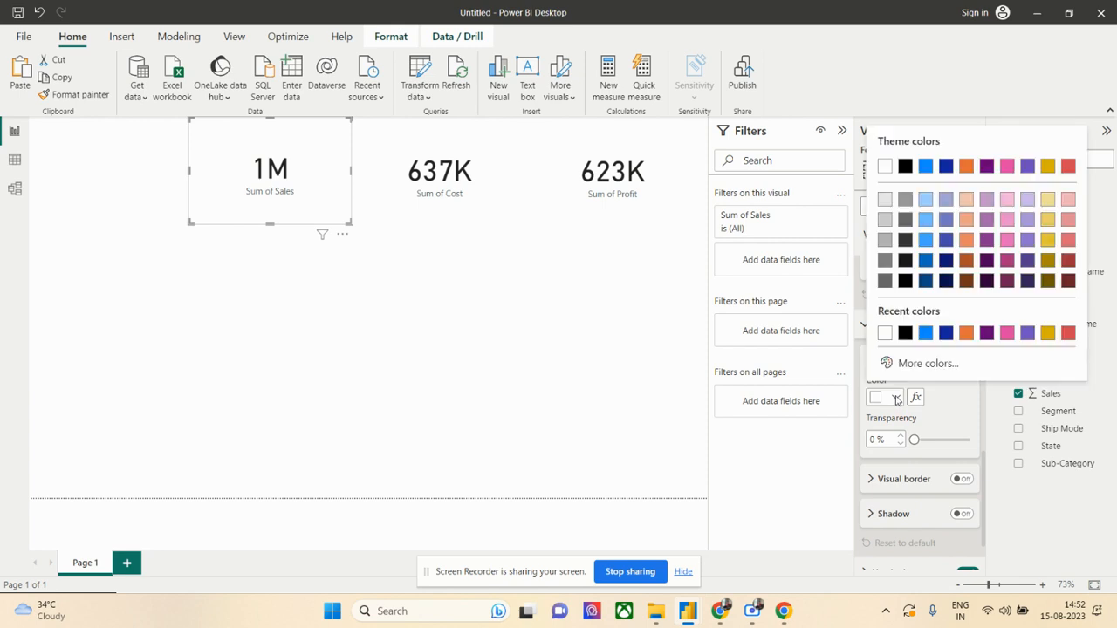
left_click(926, 240)
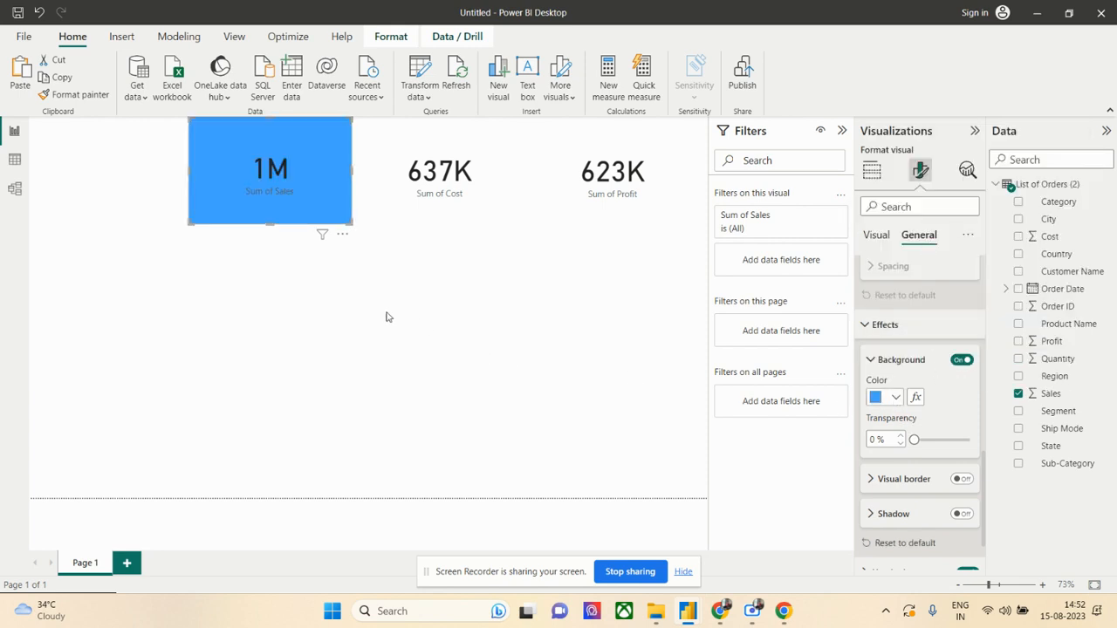
left_click(294, 233)
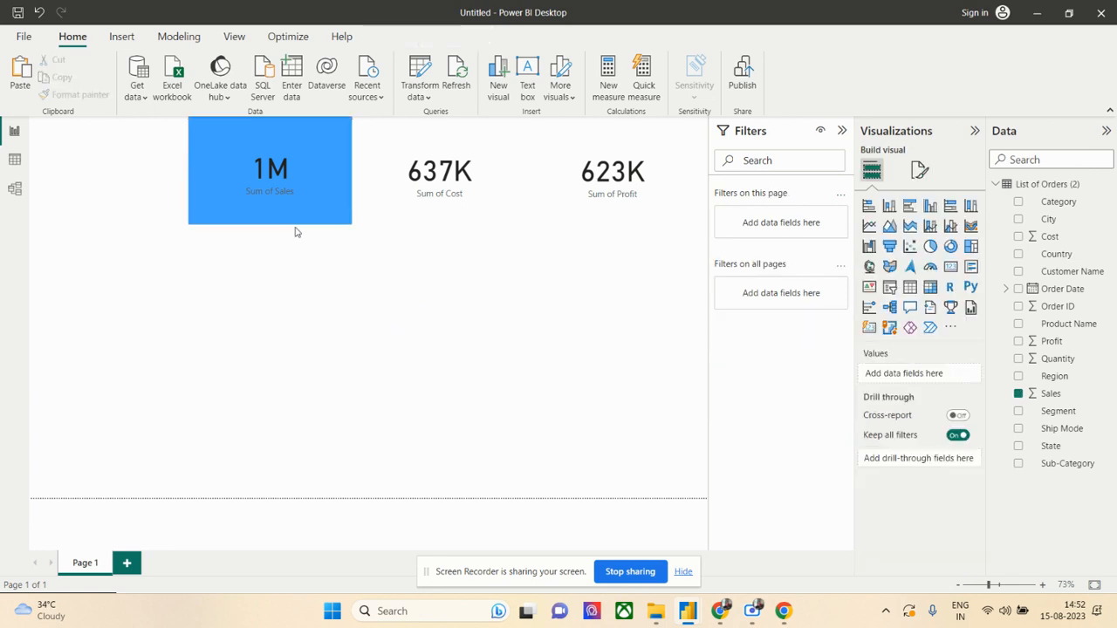
- Set the header icons' background colour of the Sum of Cost card to pink
left_click(453, 186)
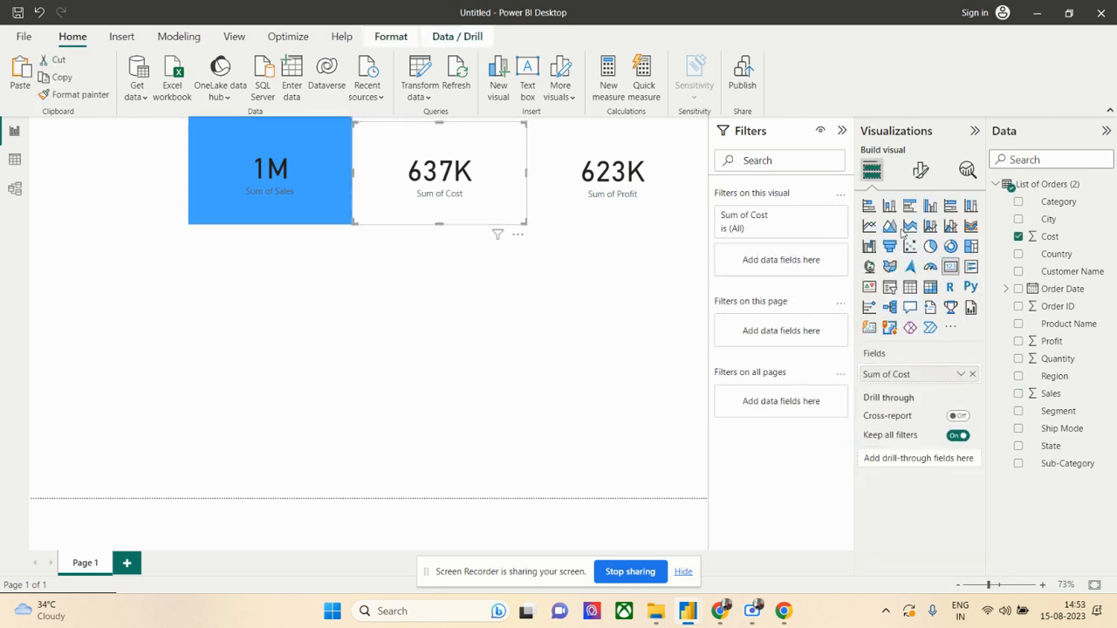
left_click(921, 170)
left_click(923, 236)
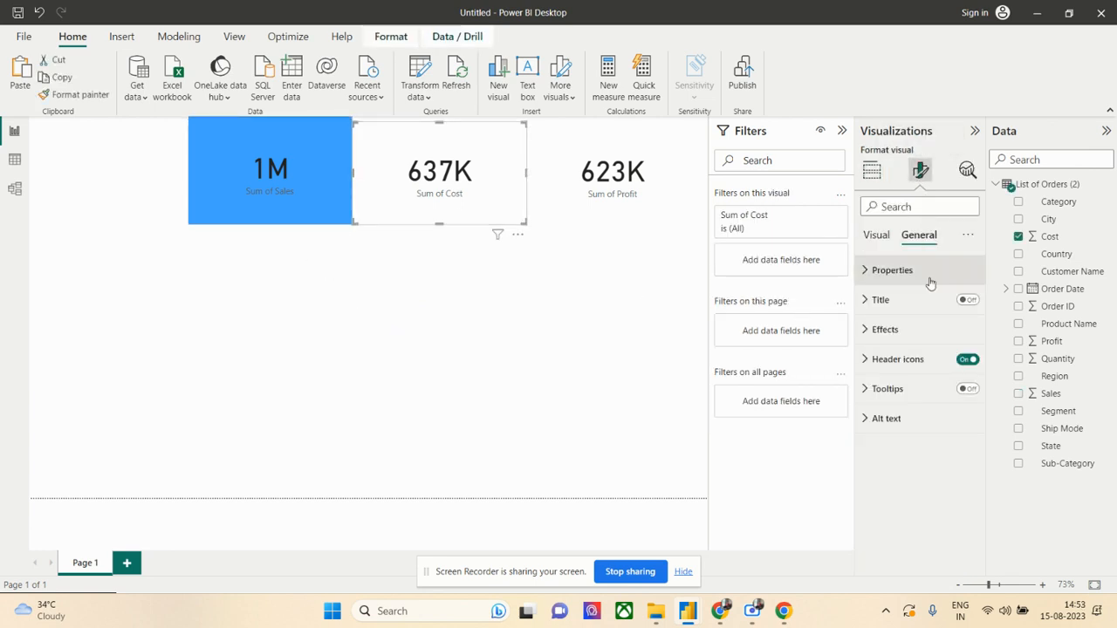
left_click(865, 365)
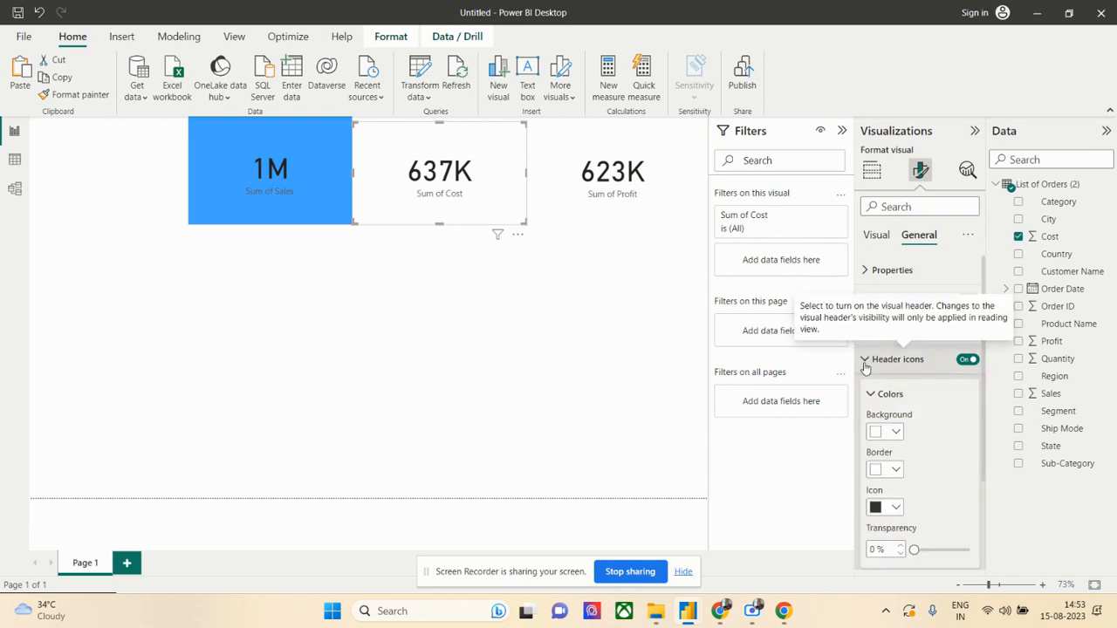
left_click(896, 432)
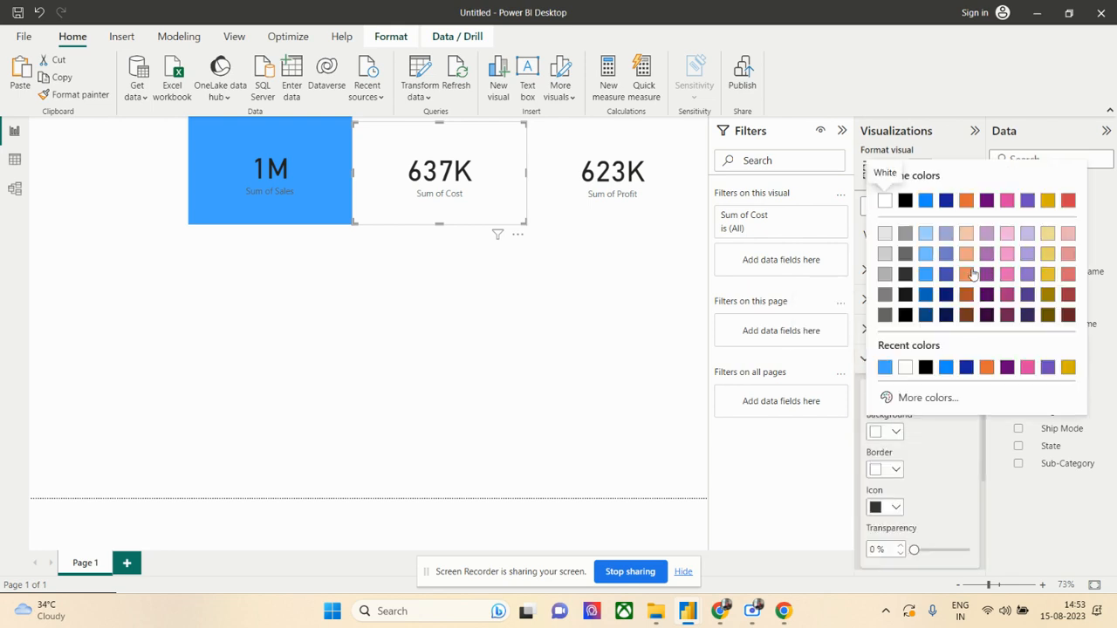
left_click(1007, 276)
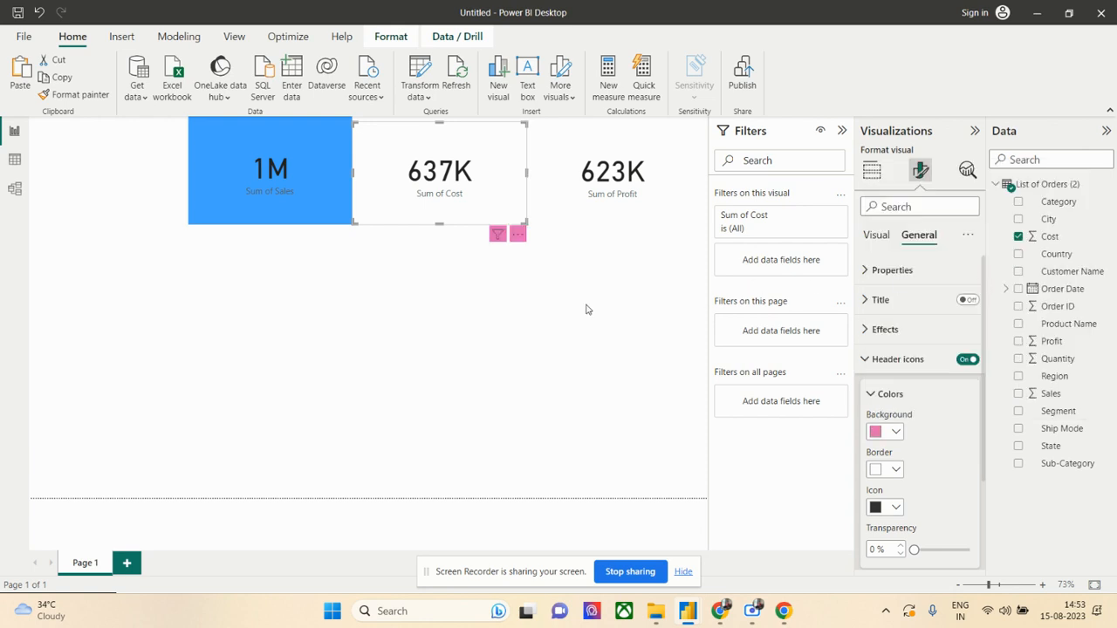
left_click(606, 307)
- Set the Sum of Cost card's background colour to pink from the theme colours
left_click(454, 196)
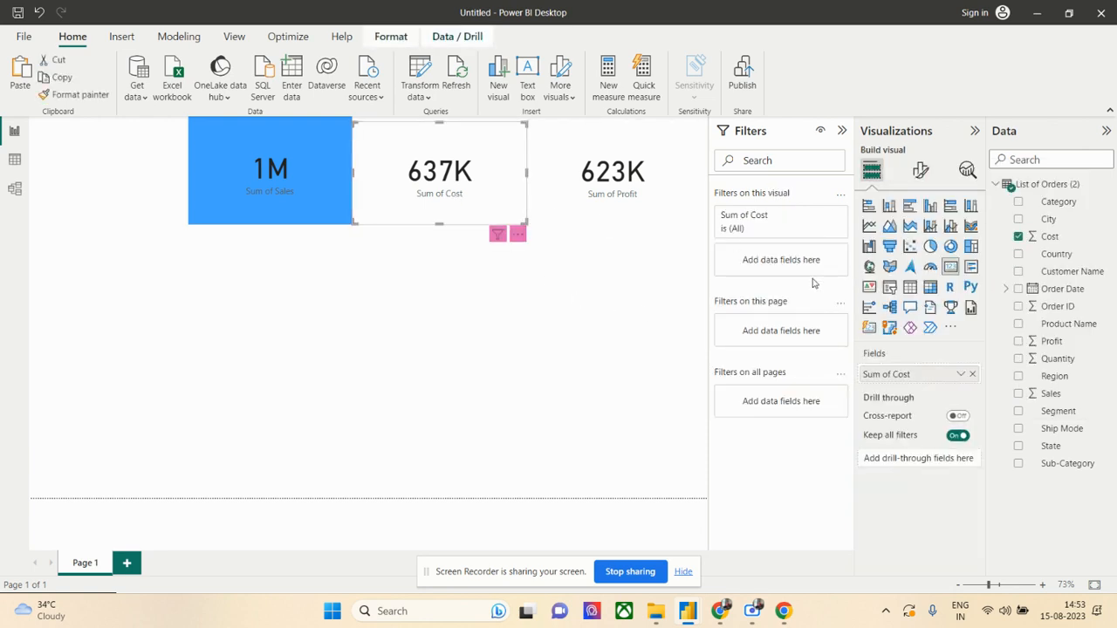
left_click(921, 170)
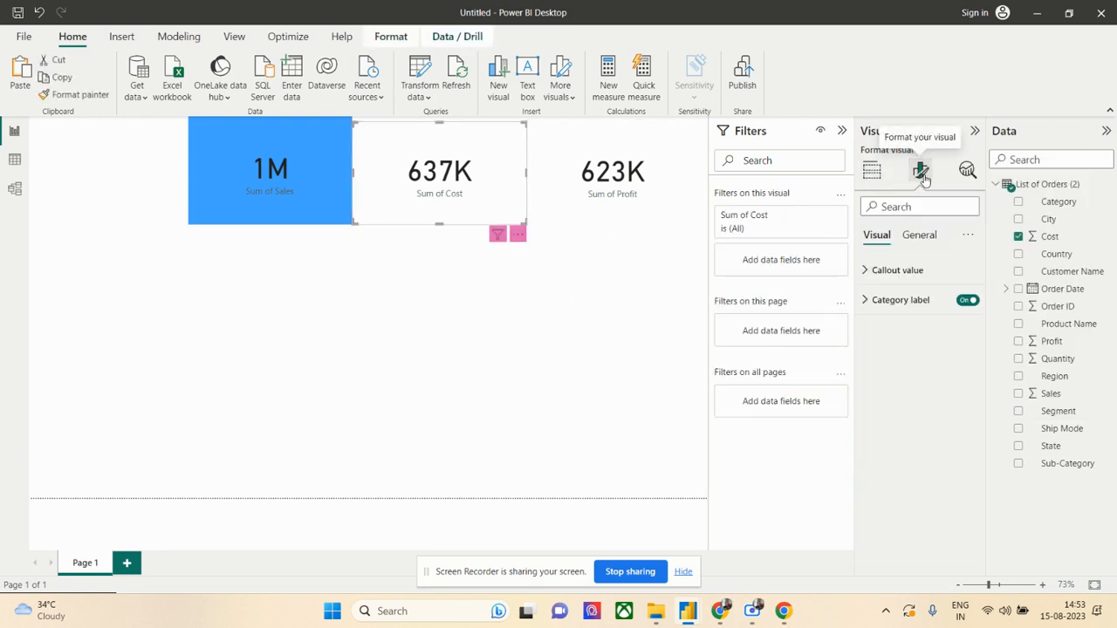
left_click(916, 236)
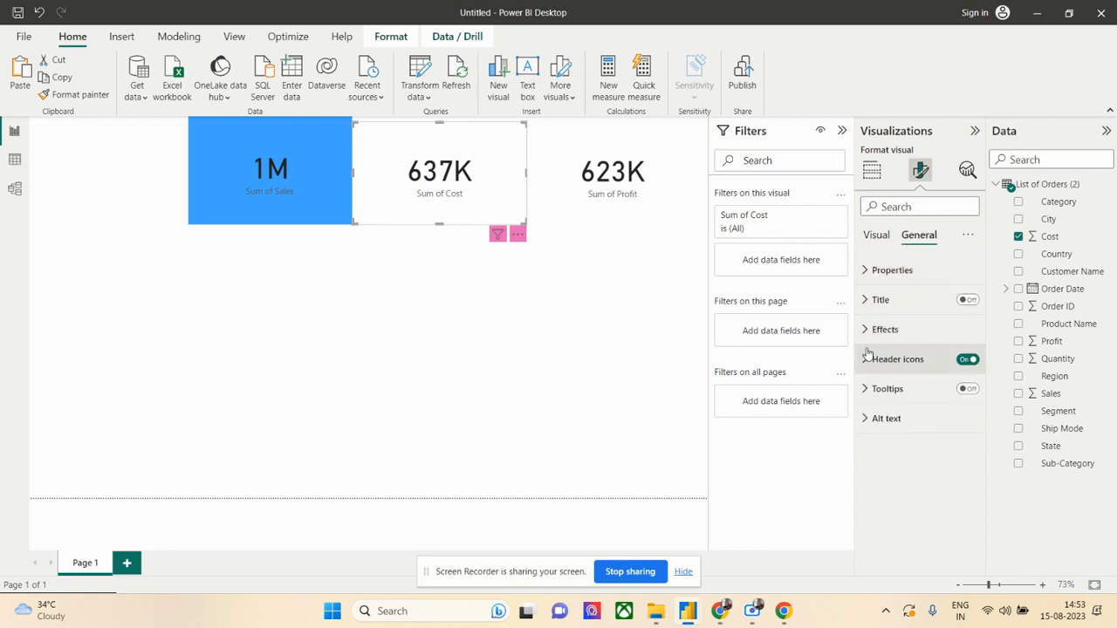
left_click(869, 329)
left_click(896, 403)
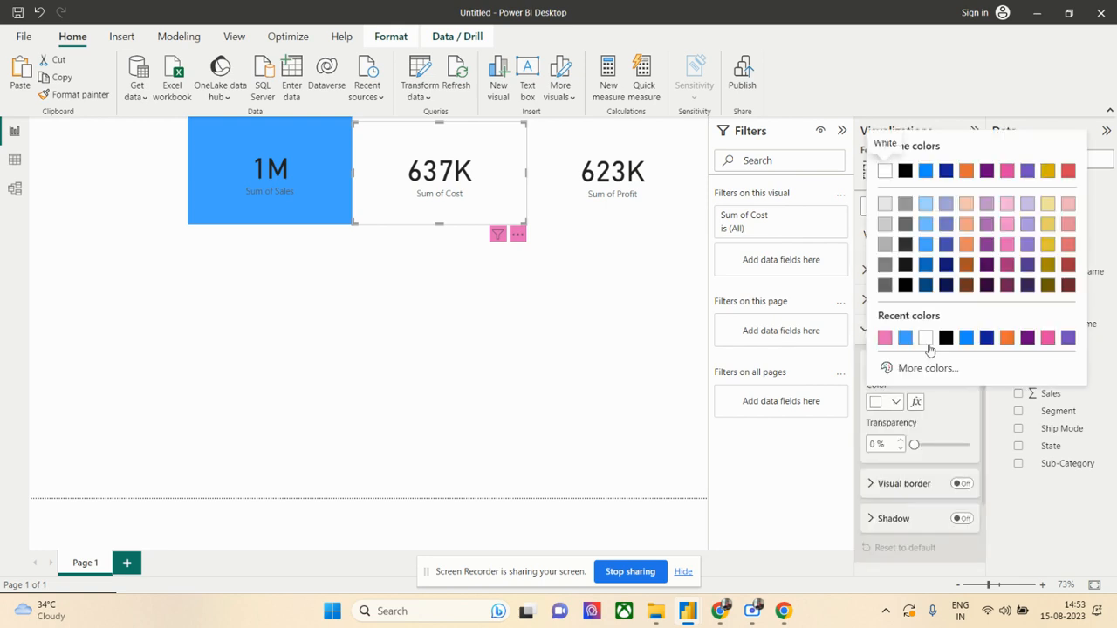
left_click(1005, 228)
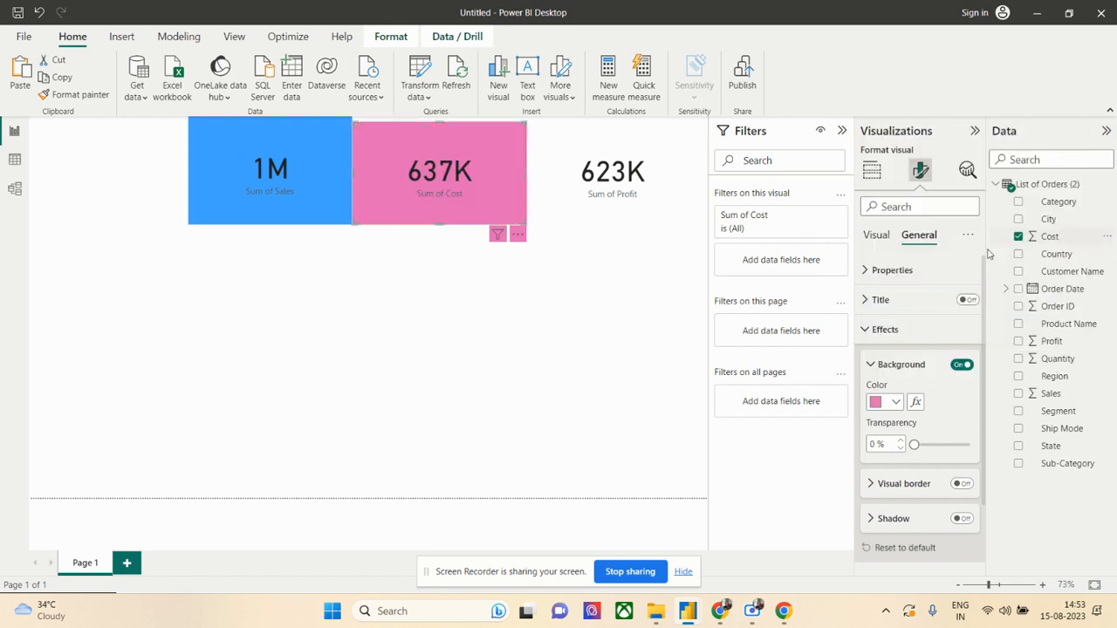
- Set the Sum of Profit card's background colour to a medium purple from the theme colours
left_click(629, 310)
left_click(611, 200)
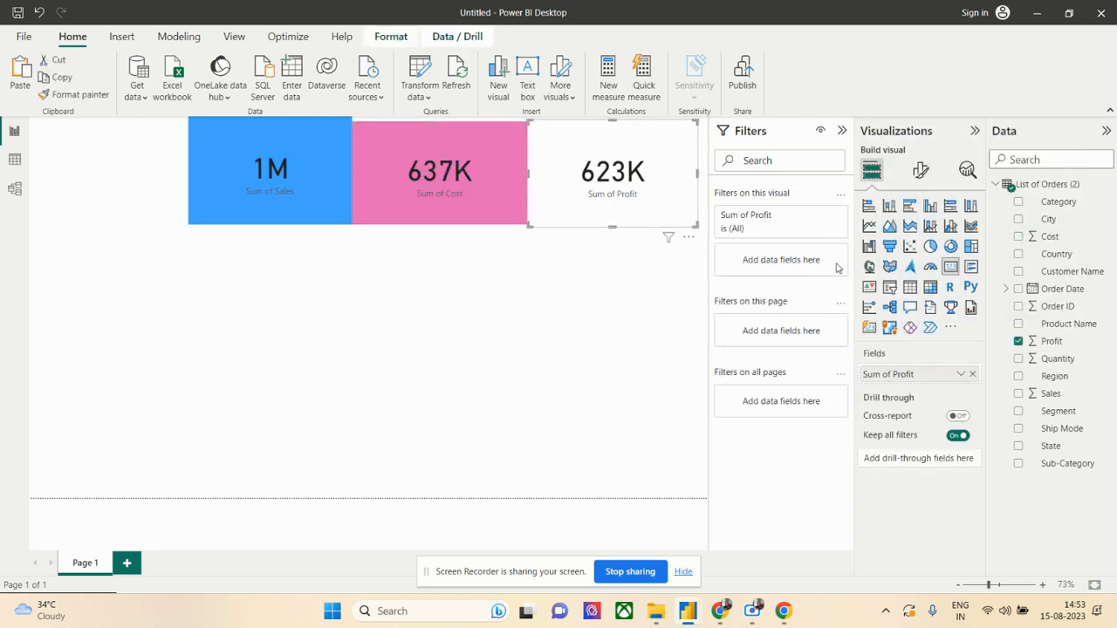
left_click(920, 170)
left_click(919, 235)
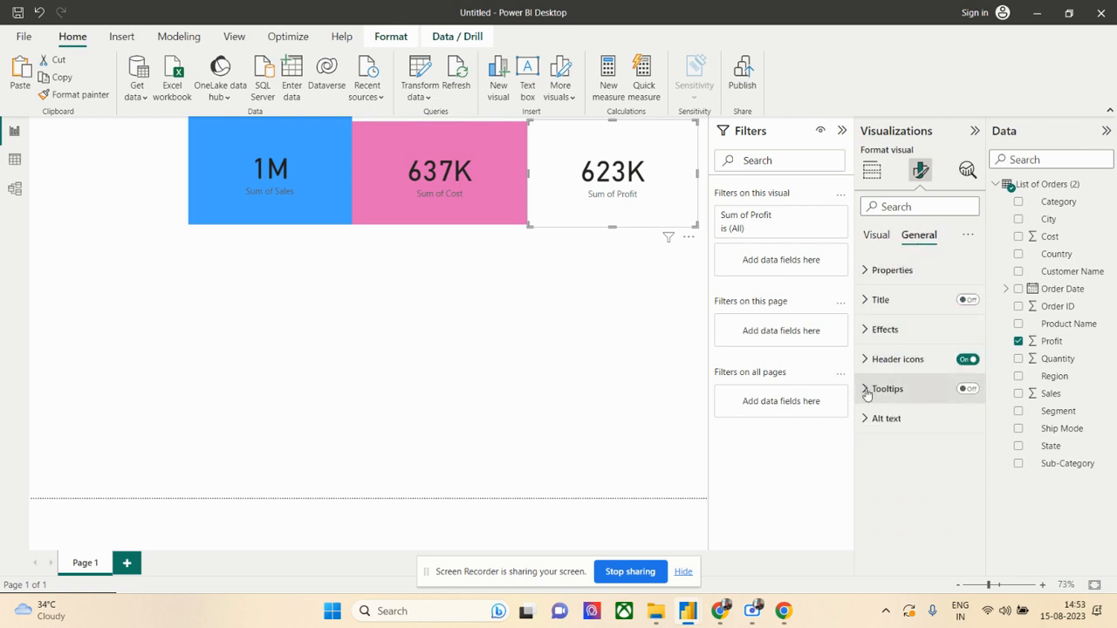
left_click(871, 330)
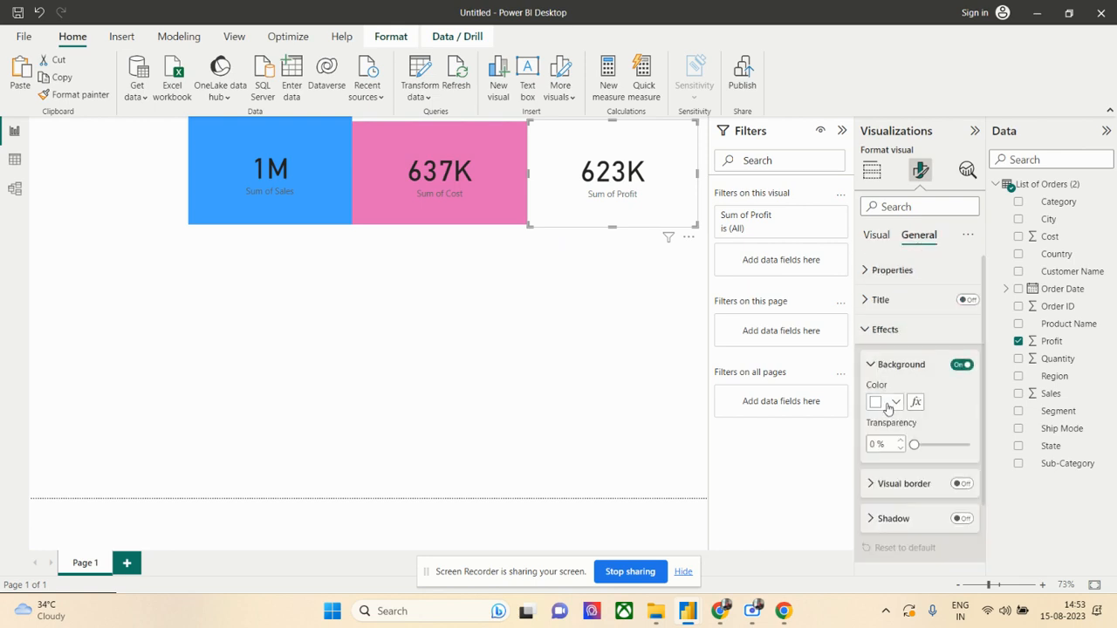
left_click(895, 403)
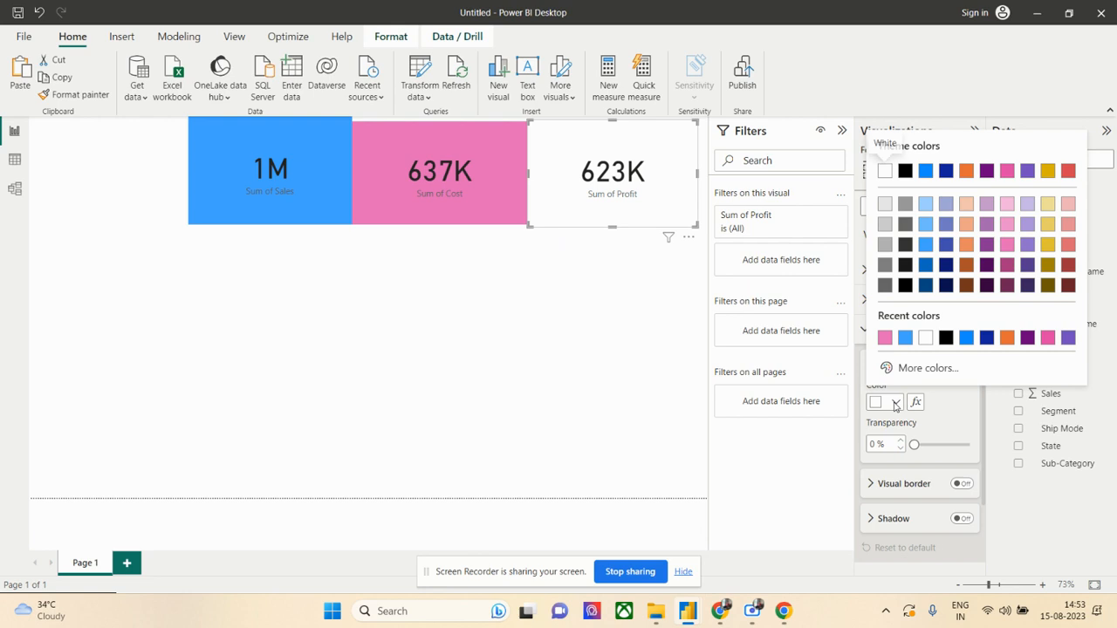
left_click(1024, 247)
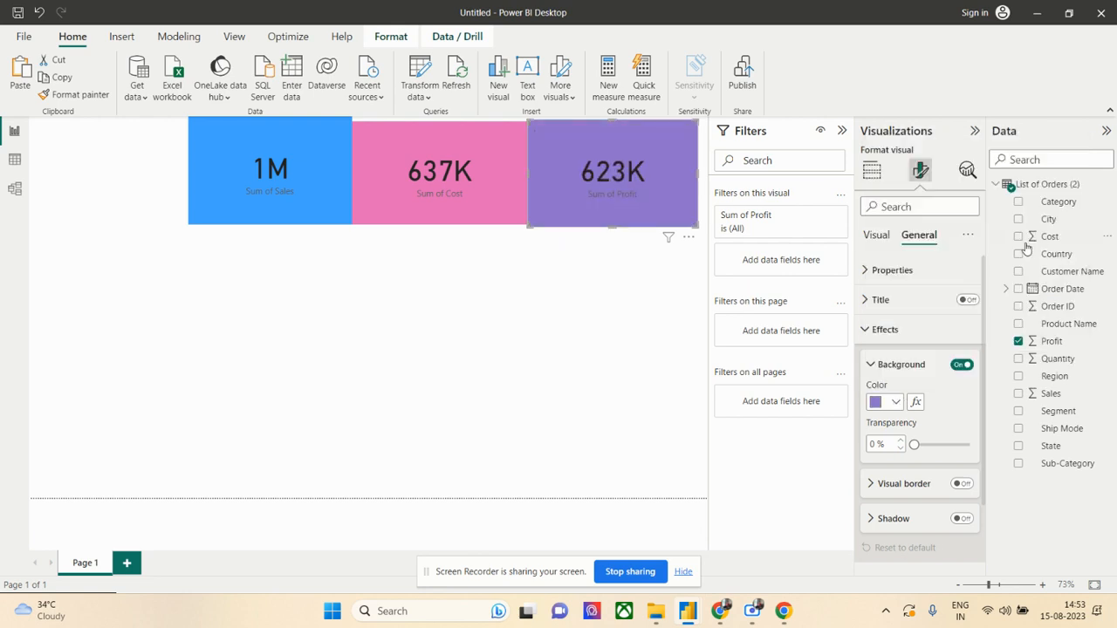
- Extend the Sum of Cost card's top edge so it lines up with the Sum of Sales card
left_click(295, 210)
left_click(413, 175)
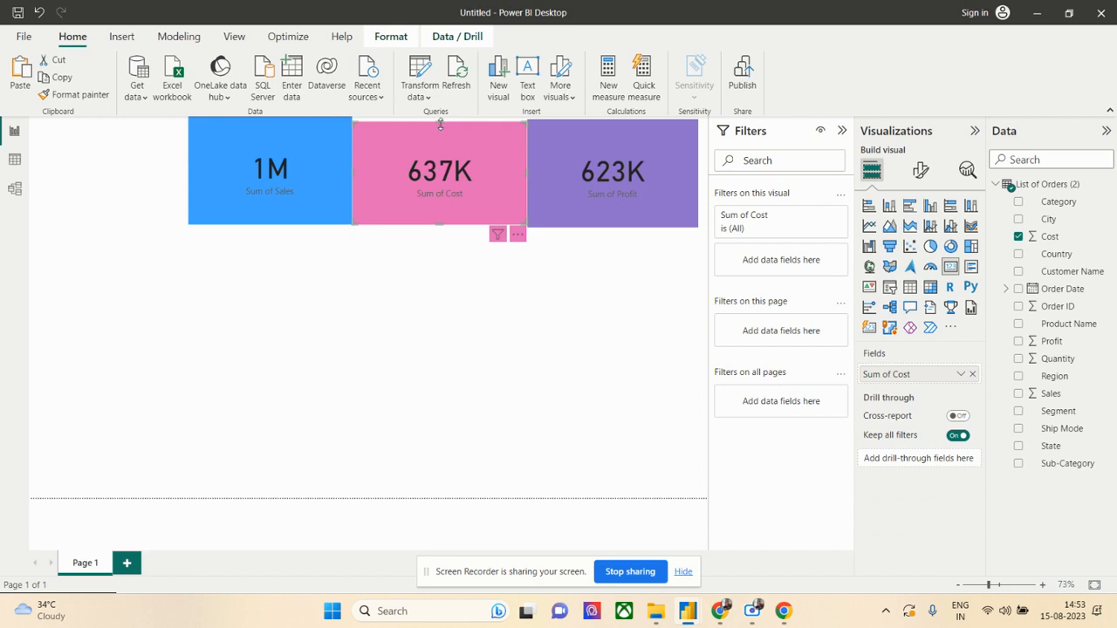
left_click_drag(441, 124, 441, 119)
left_click(277, 188)
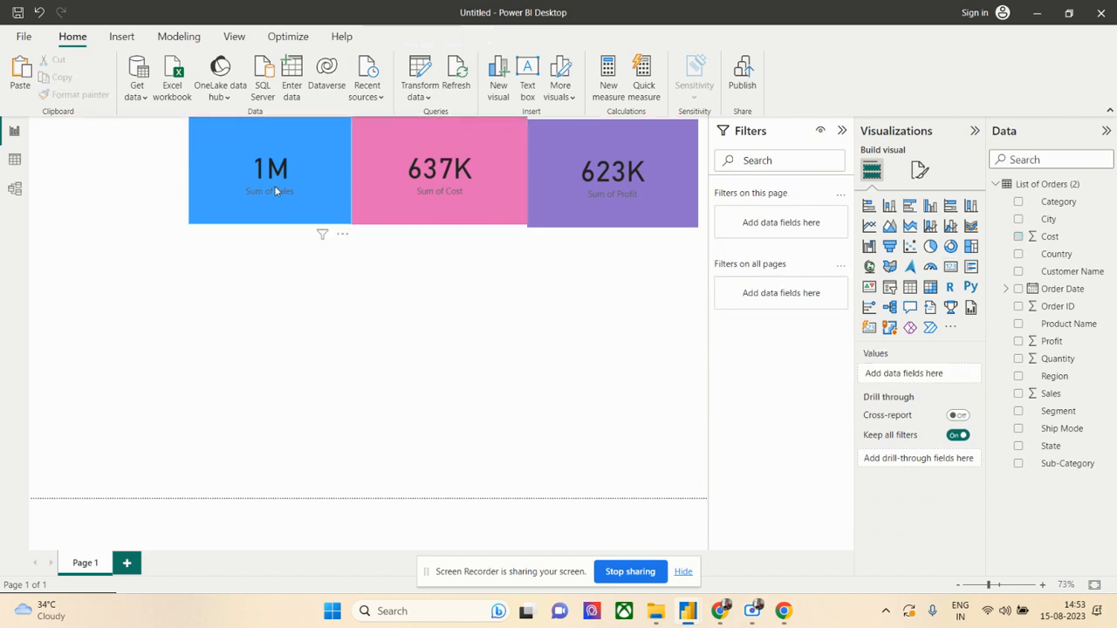
left_click(414, 179)
left_click(572, 175)
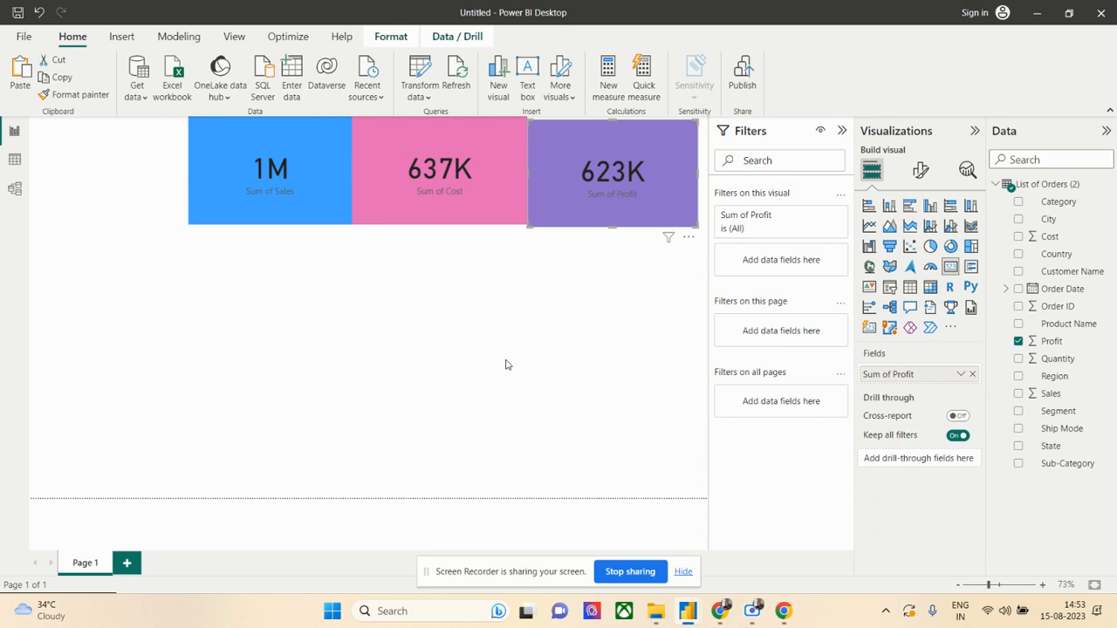
left_click(933, 207)
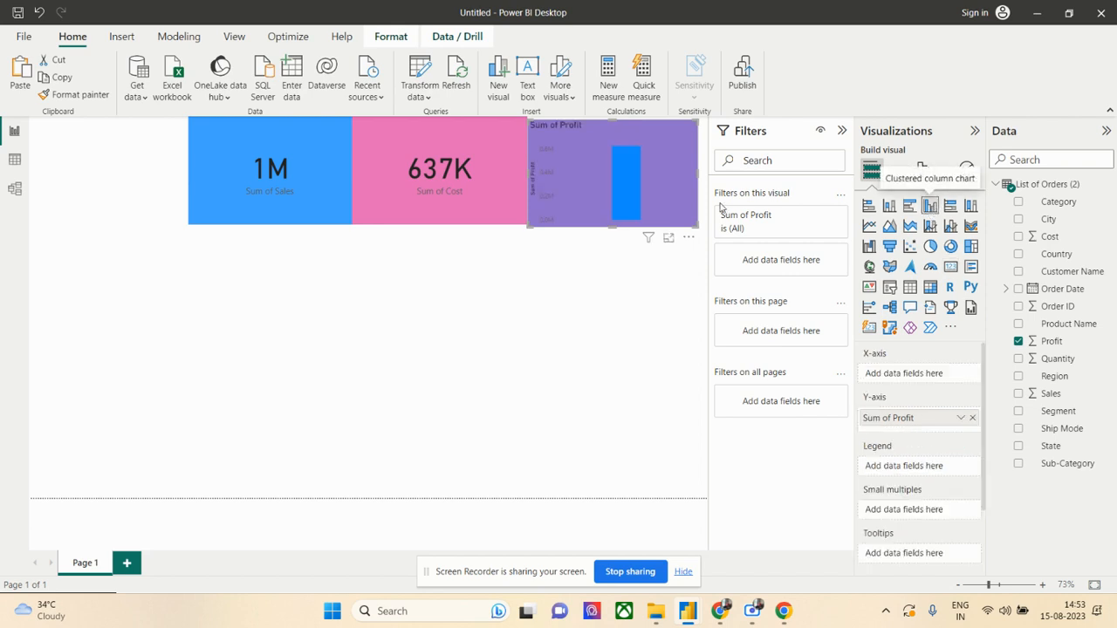
left_click_drag(612, 164, 615, 194)
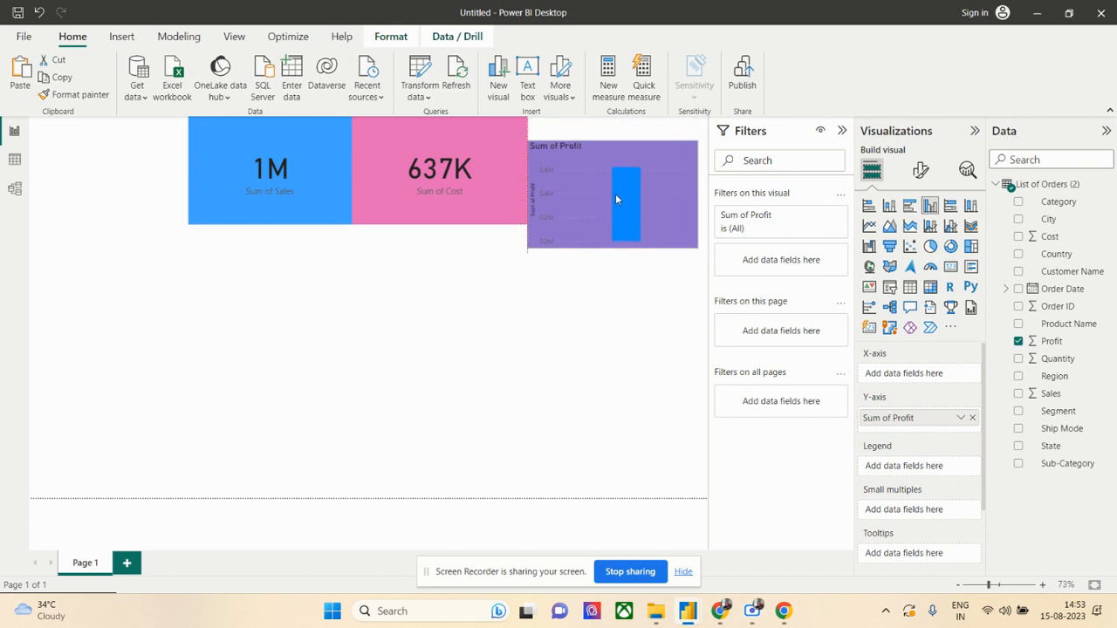
left_click(623, 308)
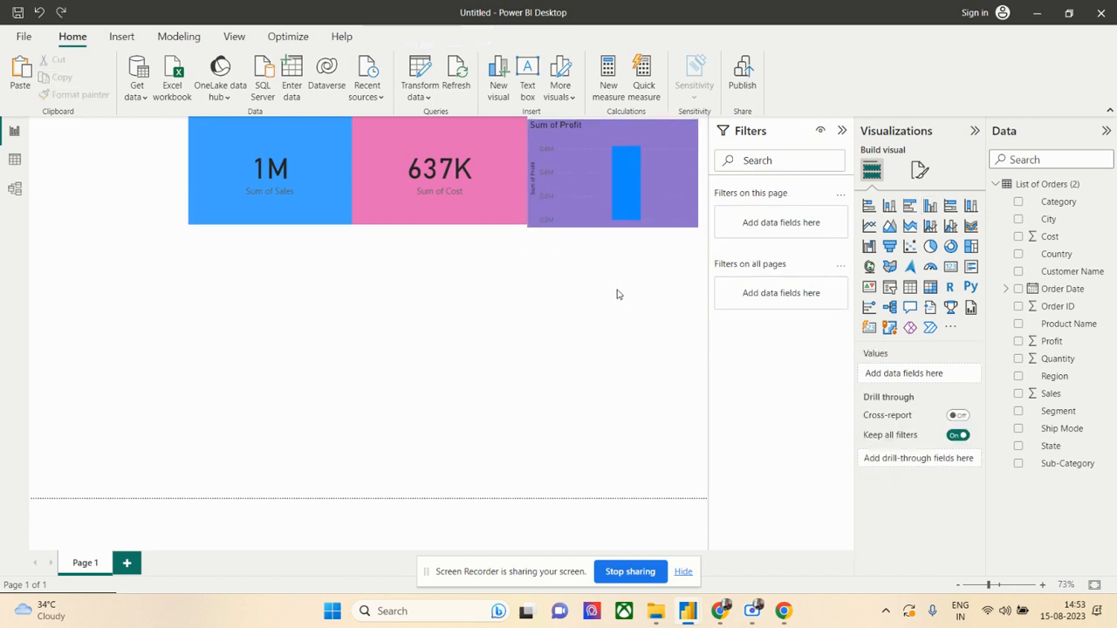
key("ctrl+z")
left_click(618, 291)
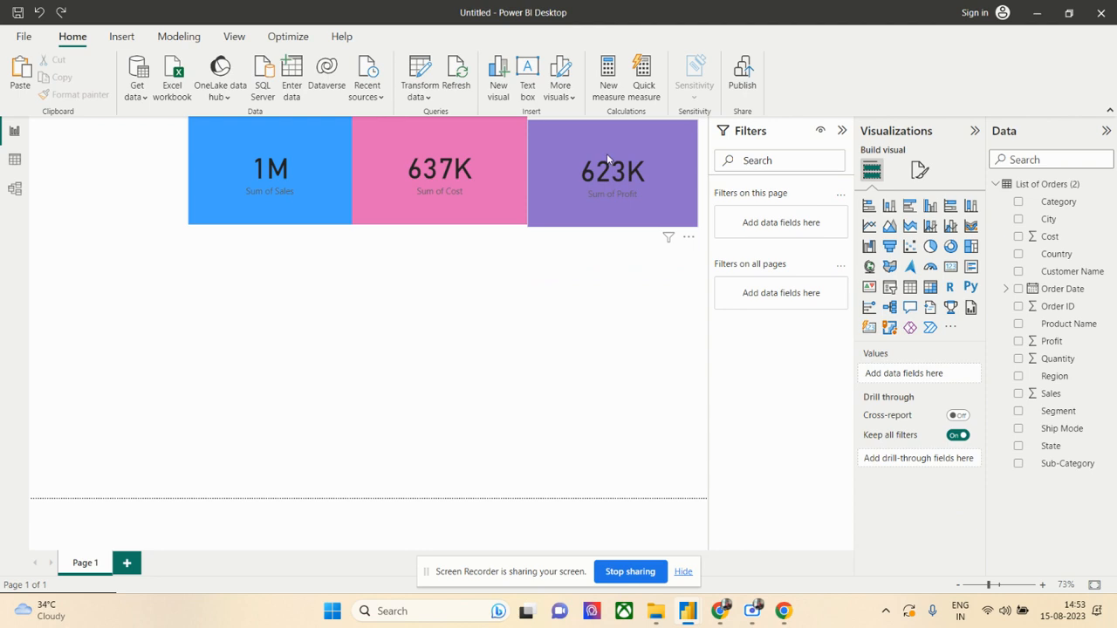
- Move the Sum of Profit card up slightly so it lines up with the Sales and Cost cards
left_click_drag(606, 153, 604, 149)
left_click(563, 298)
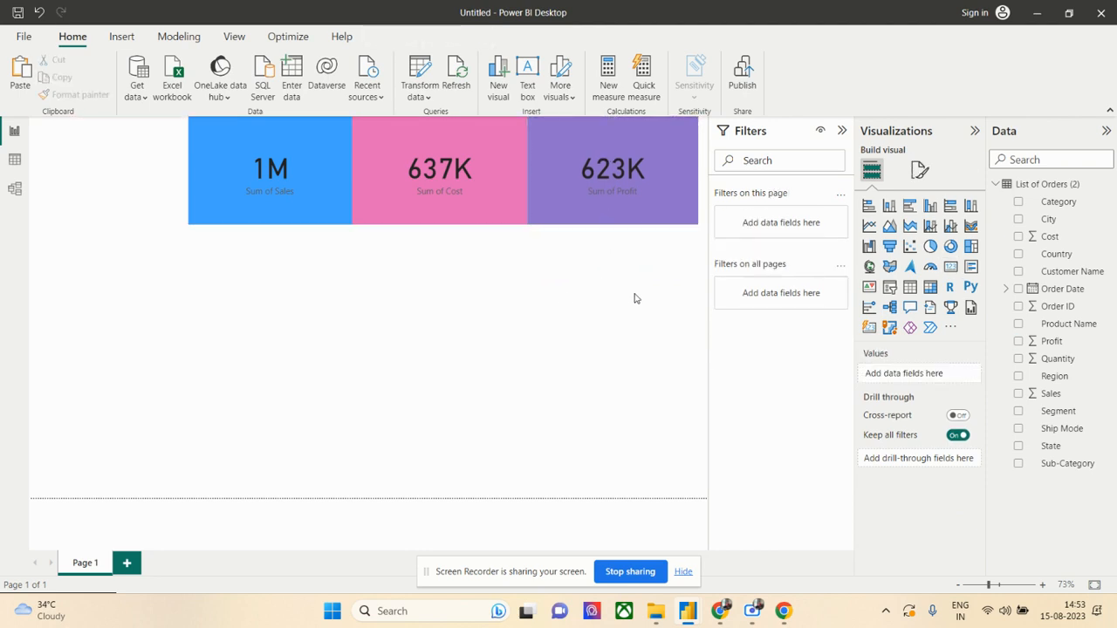
- Add a clustered column chart beneath the Sum of Profit card, with Sub-Category on the X-axis and Sales on the Y-axis
left_click(929, 205)
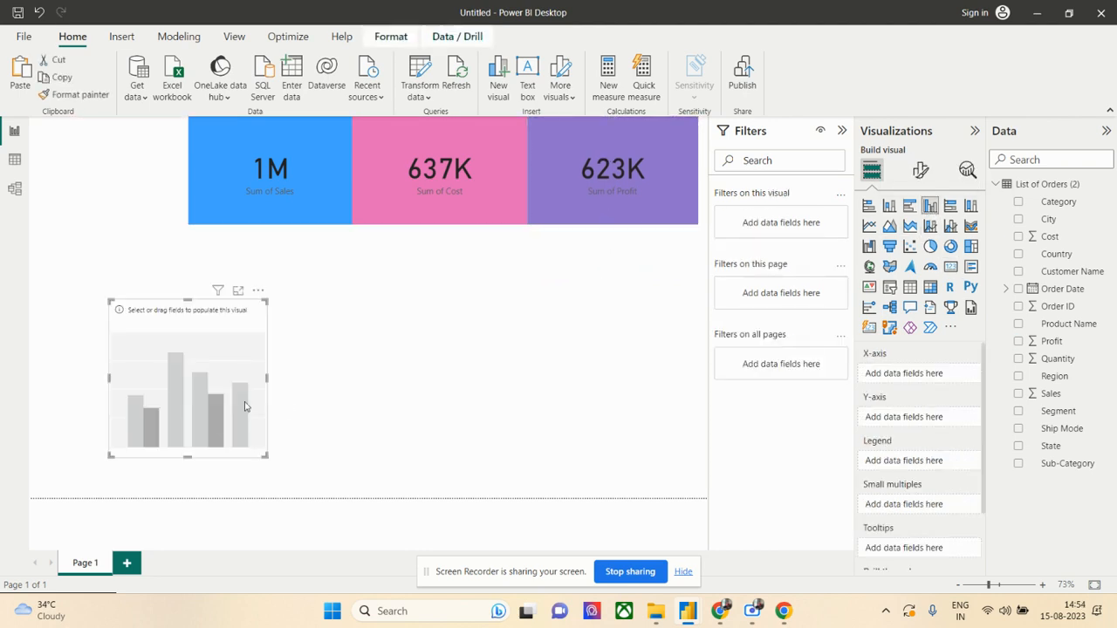
left_click_drag(207, 372, 633, 306)
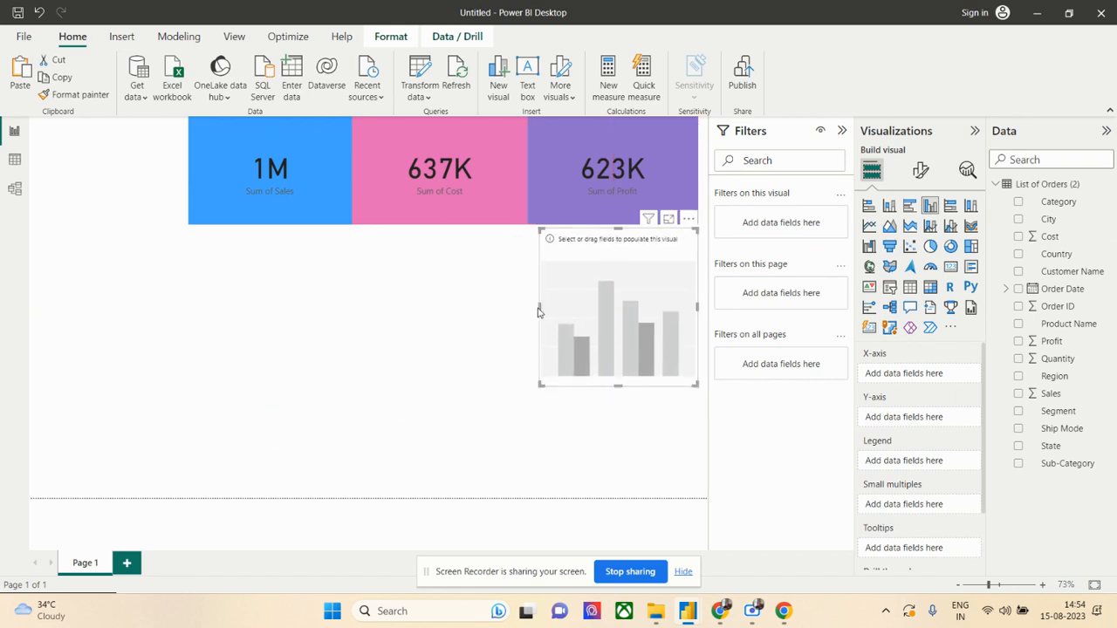
left_click_drag(538, 308, 443, 314)
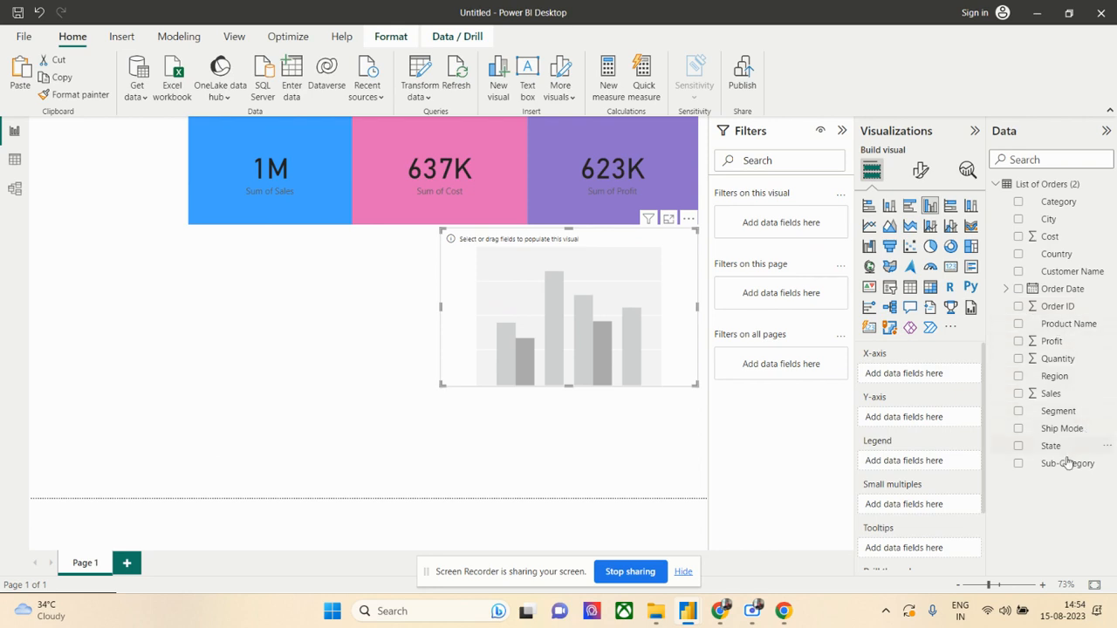
left_click_drag(1063, 472, 927, 384)
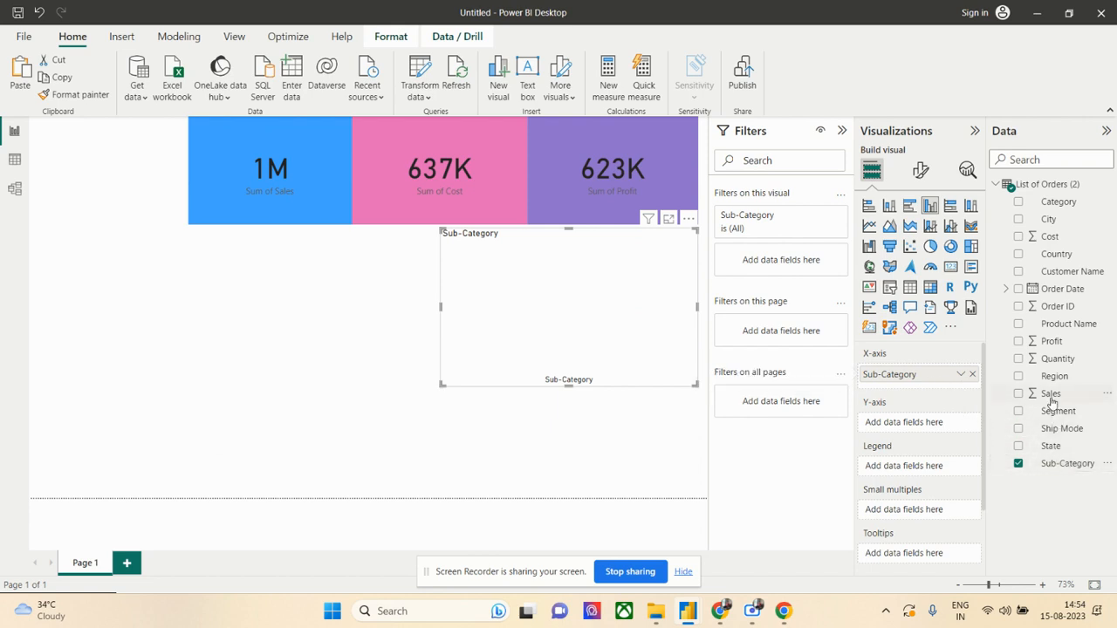
left_click_drag(1051, 400, 908, 424)
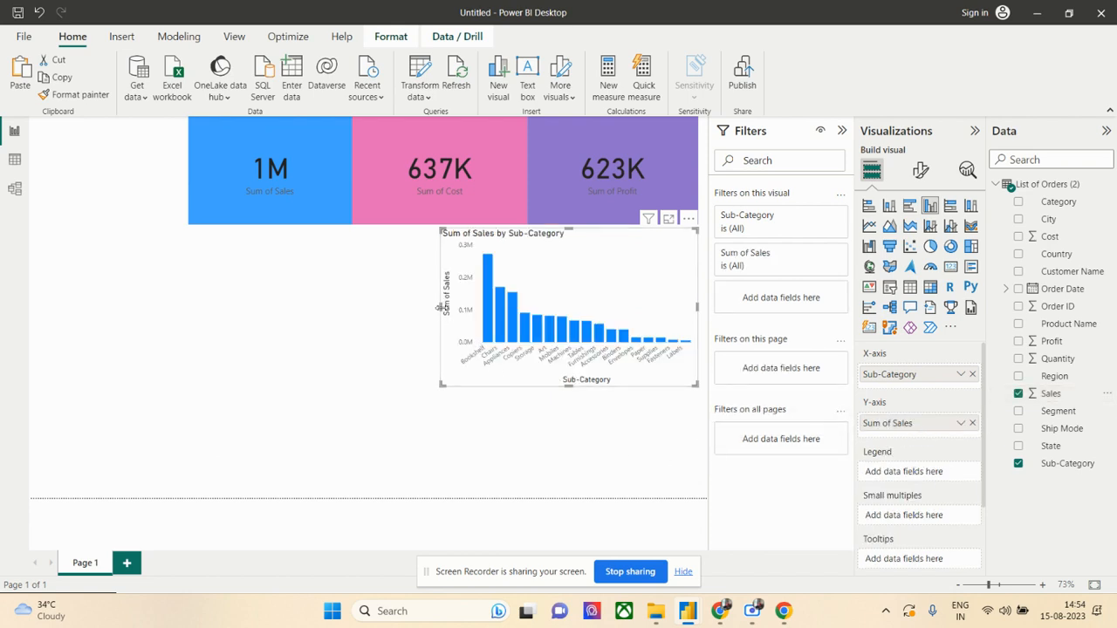
- Resize the Sales by Sub-Category column chart to a compact size spanning beneath the Profit card and part of the Cost card
left_click_drag(441, 307, 290, 308)
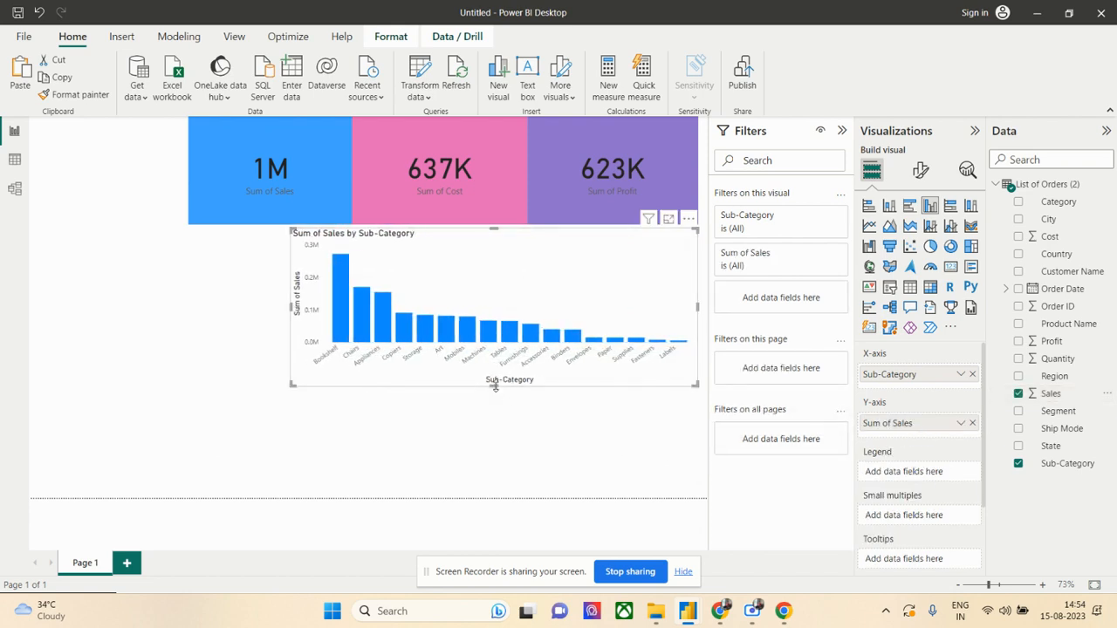
left_click_drag(495, 386, 488, 464)
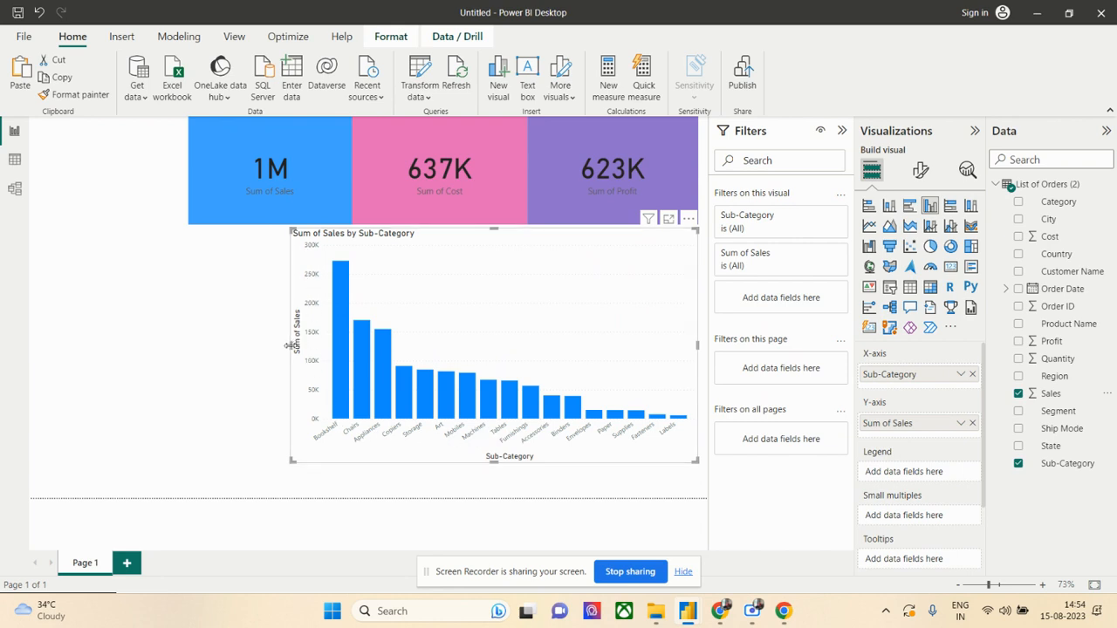
left_click_drag(290, 346, 424, 345)
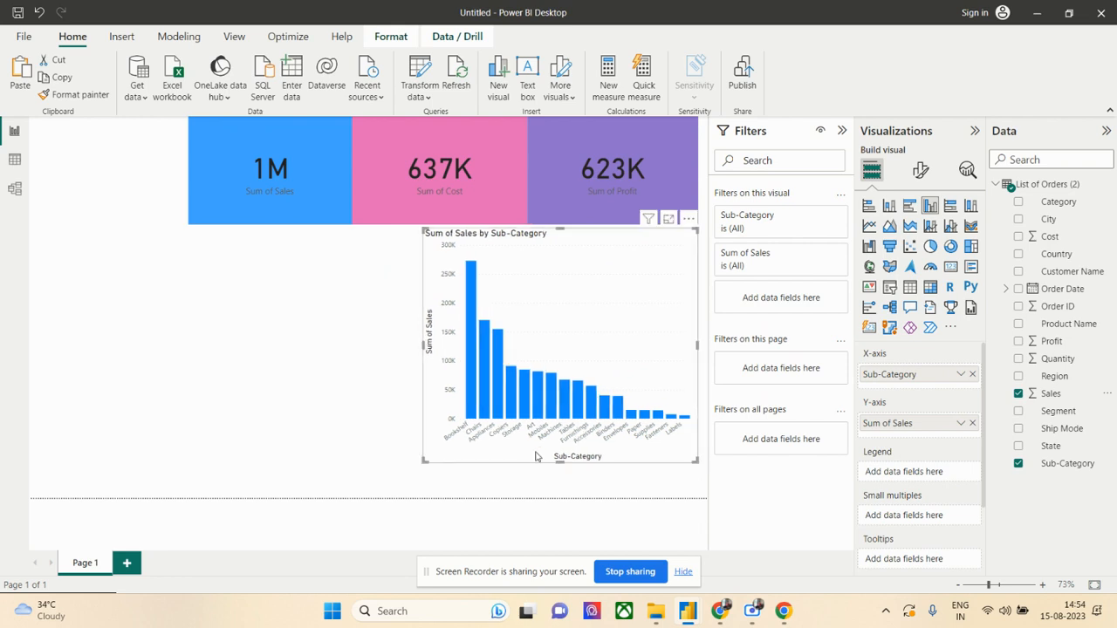
left_click_drag(559, 460, 549, 377)
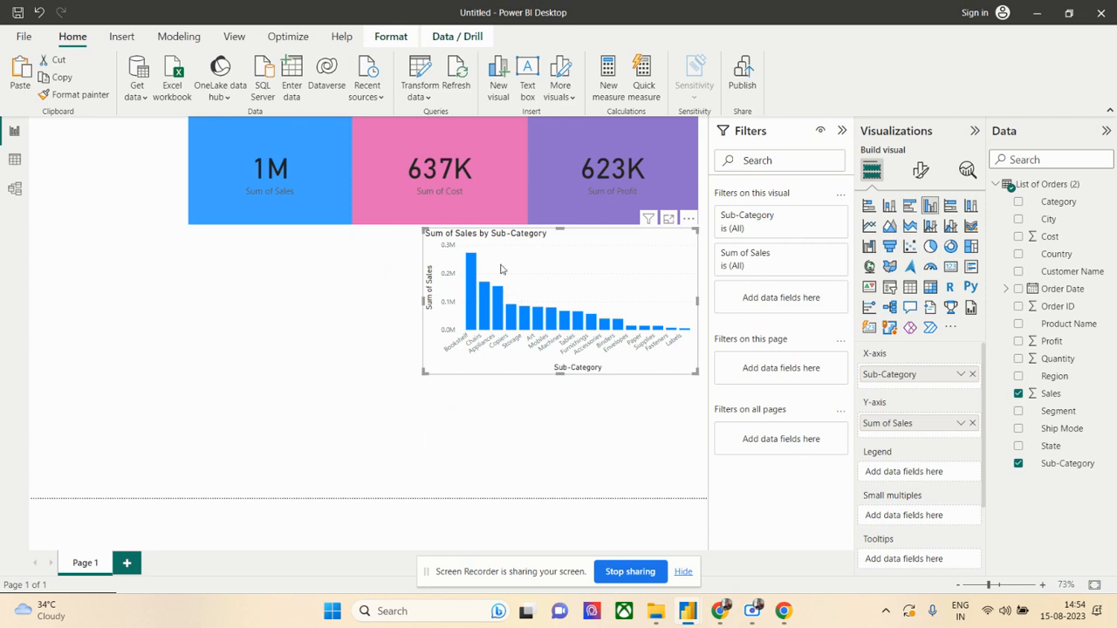
- Try the Sales by Sub-Category chart as pie, 100% stacked column and 100% stacked bar, and return it to clustered column
left_click(930, 247)
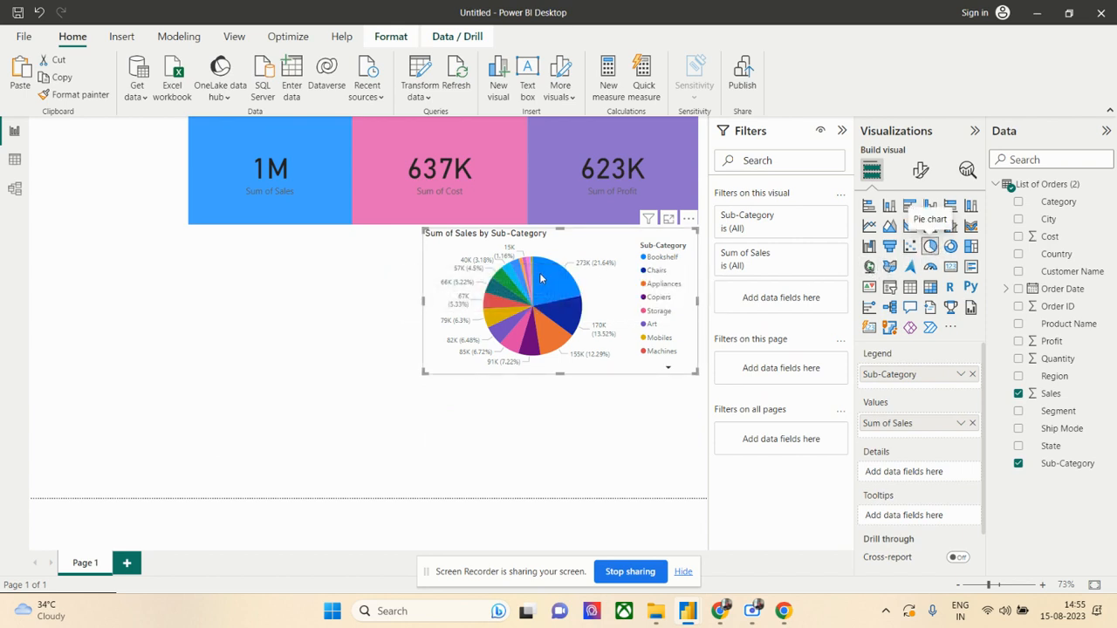
mouse_move(540, 305)
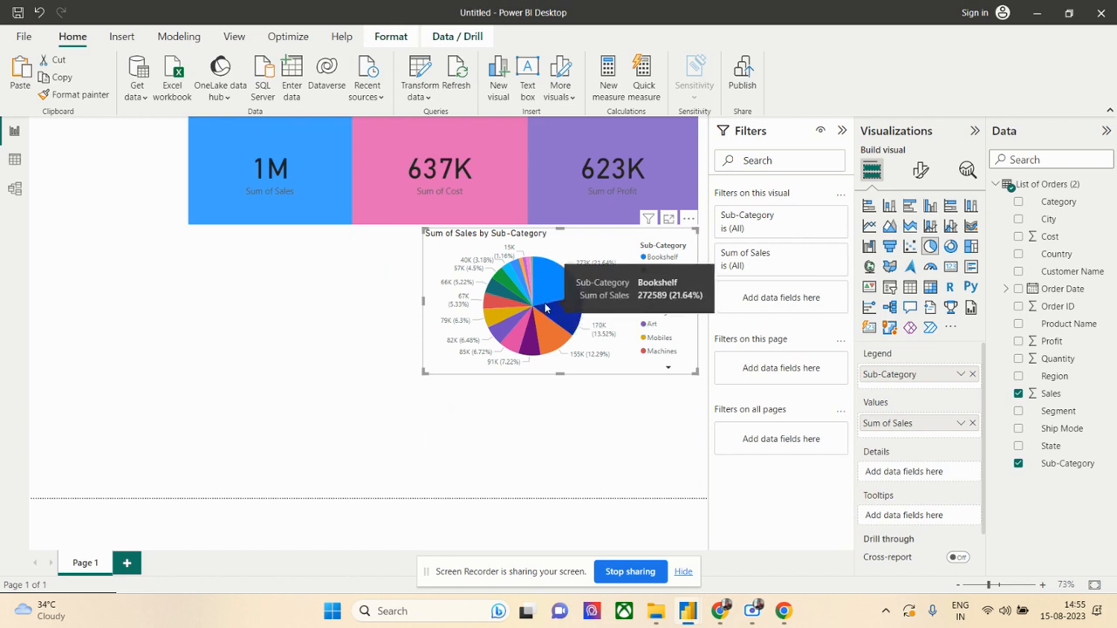
left_click(970, 208)
left_click(949, 207)
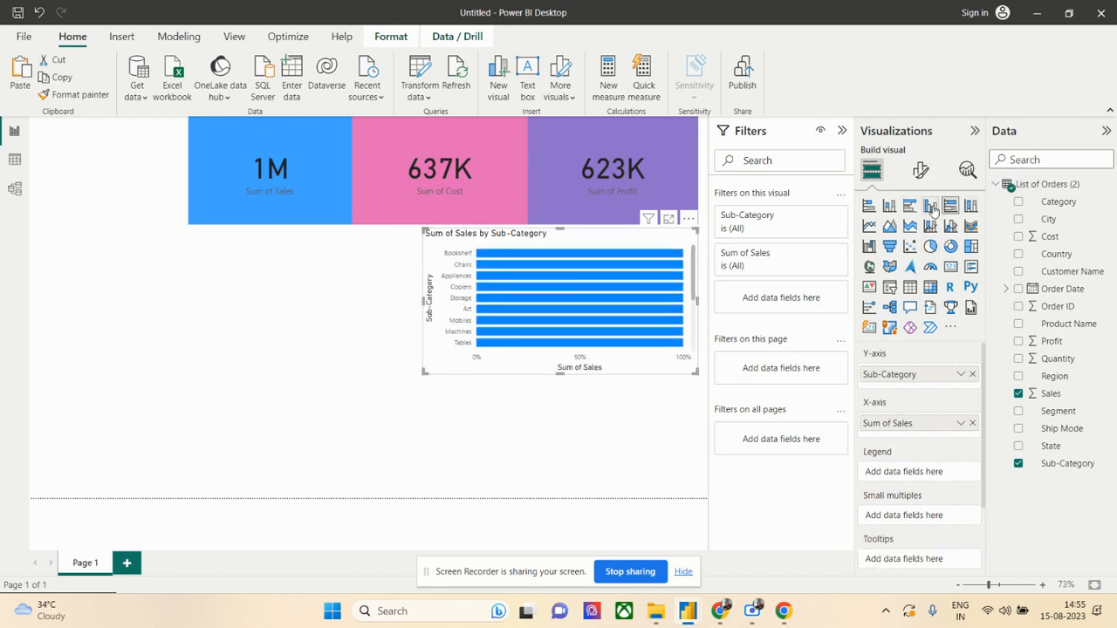
left_click(930, 208)
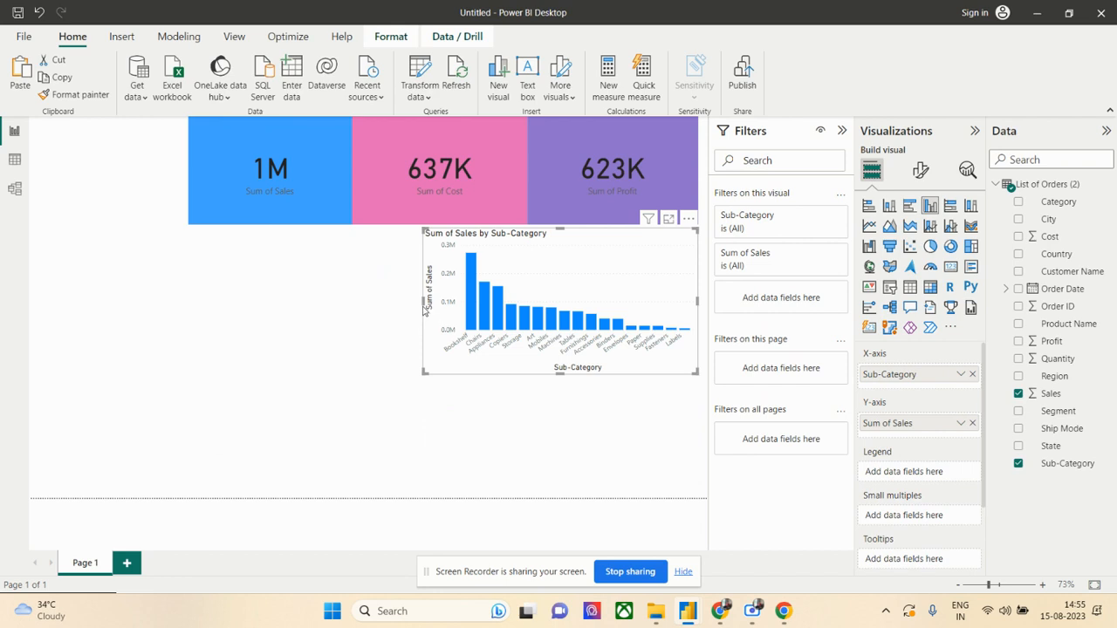
- Add a small pie chart near the bottom of the page beneath the Sales card, with Region as legend and Quantity as values
left_click(413, 455)
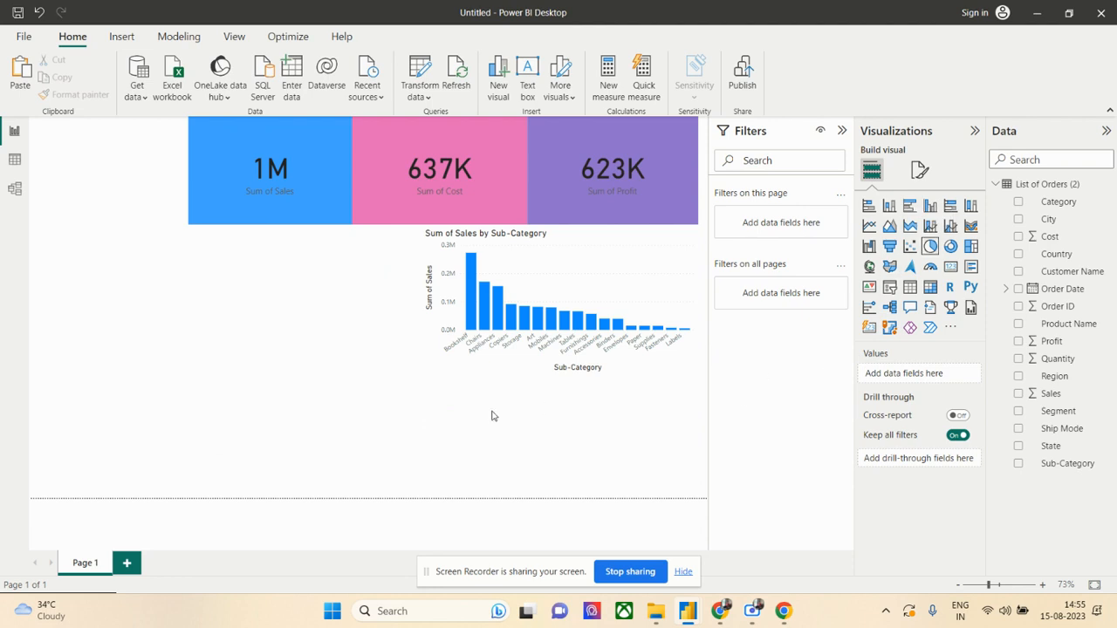
left_click(931, 246)
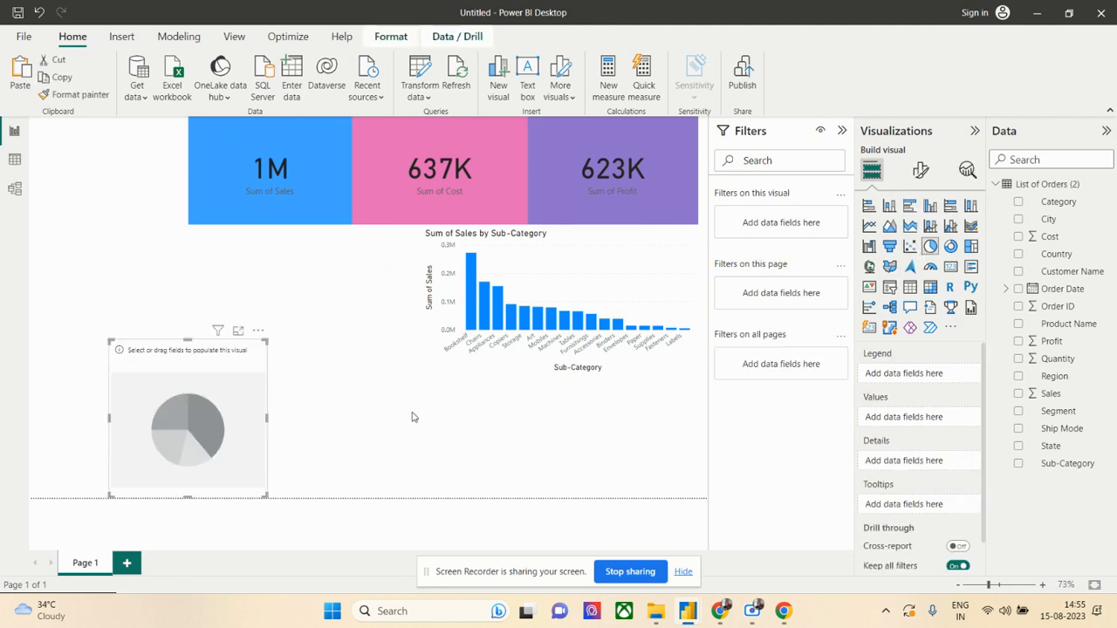
left_click_drag(227, 429, 322, 441)
left_click_drag(288, 342, 285, 377)
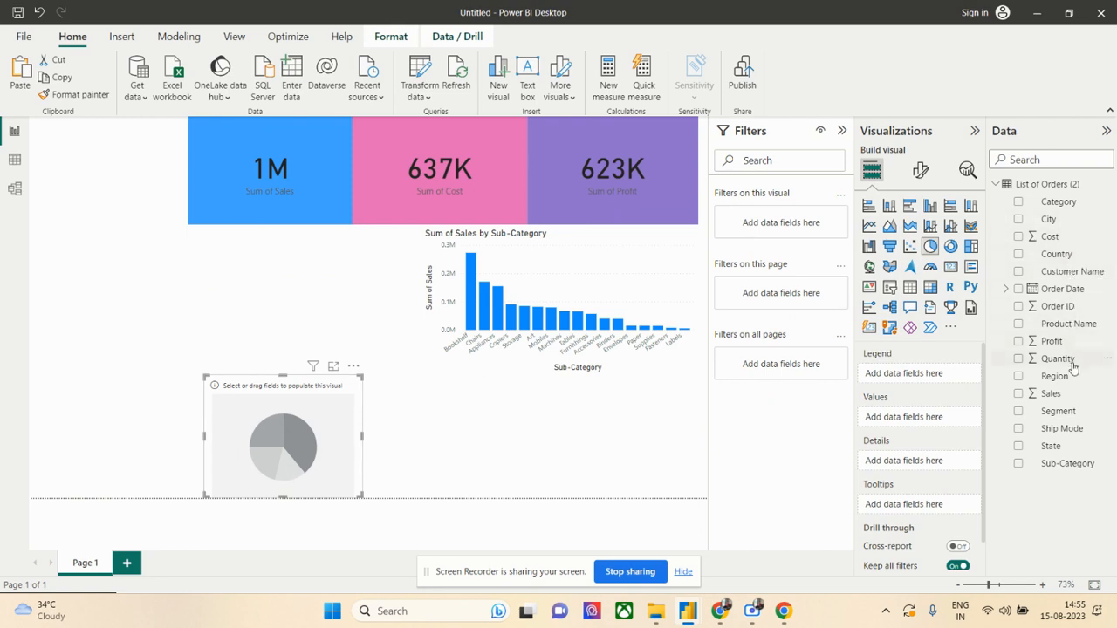
left_click_drag(1070, 376, 930, 377)
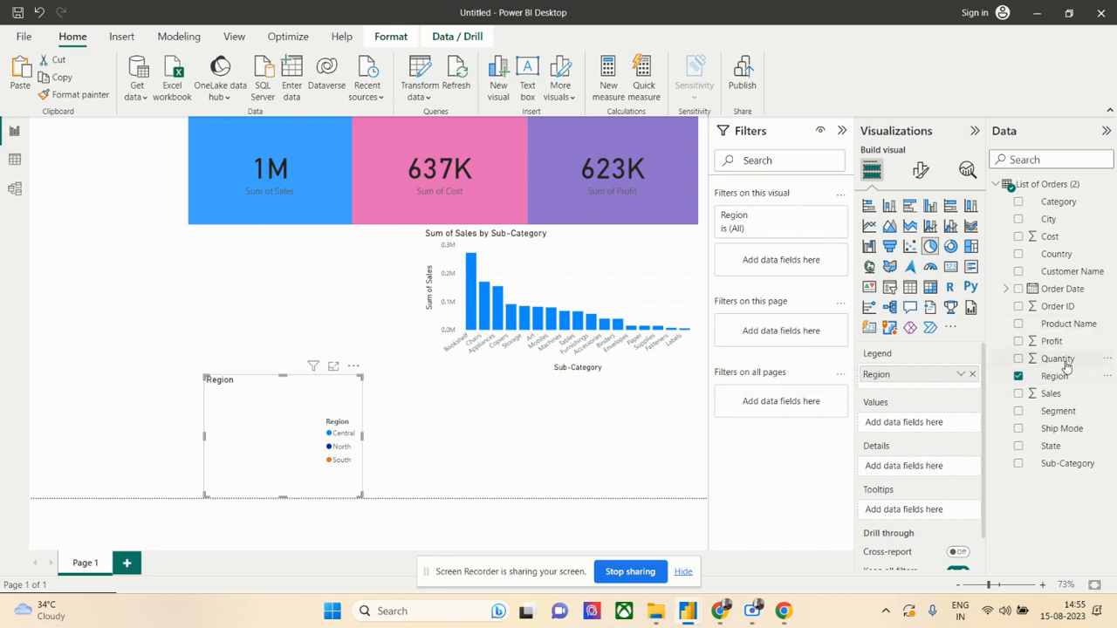
left_click_drag(1065, 364, 938, 427)
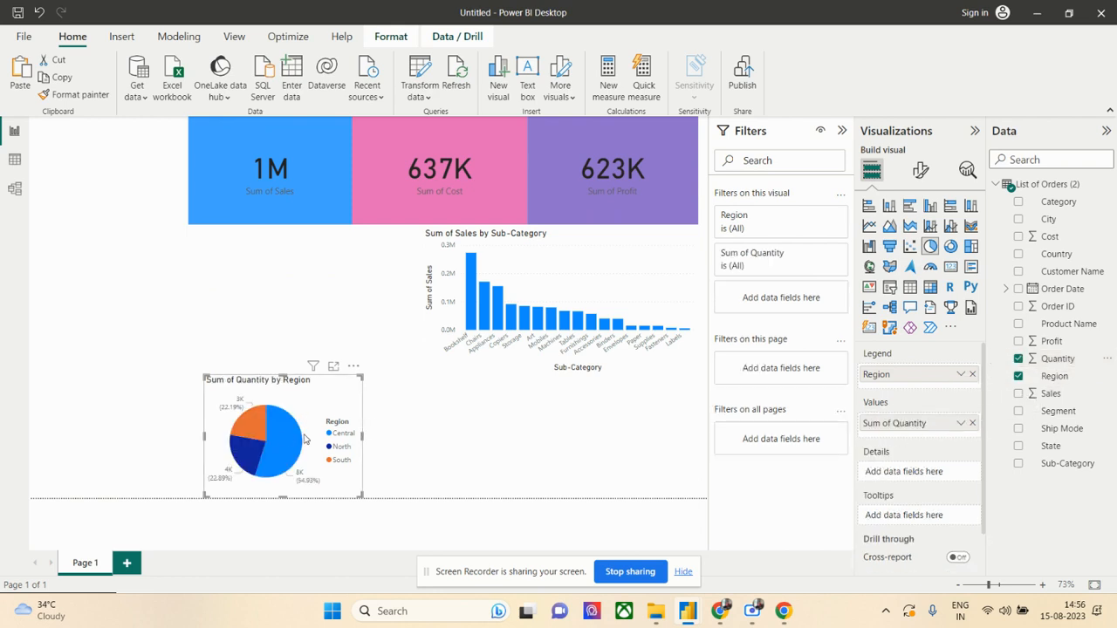
- Widen the Quantity by Region pie chart towards the column chart and cross-filter the page by the Bookshelf column
mouse_move(280, 439)
left_click_drag(362, 432, 408, 428)
left_click(472, 306)
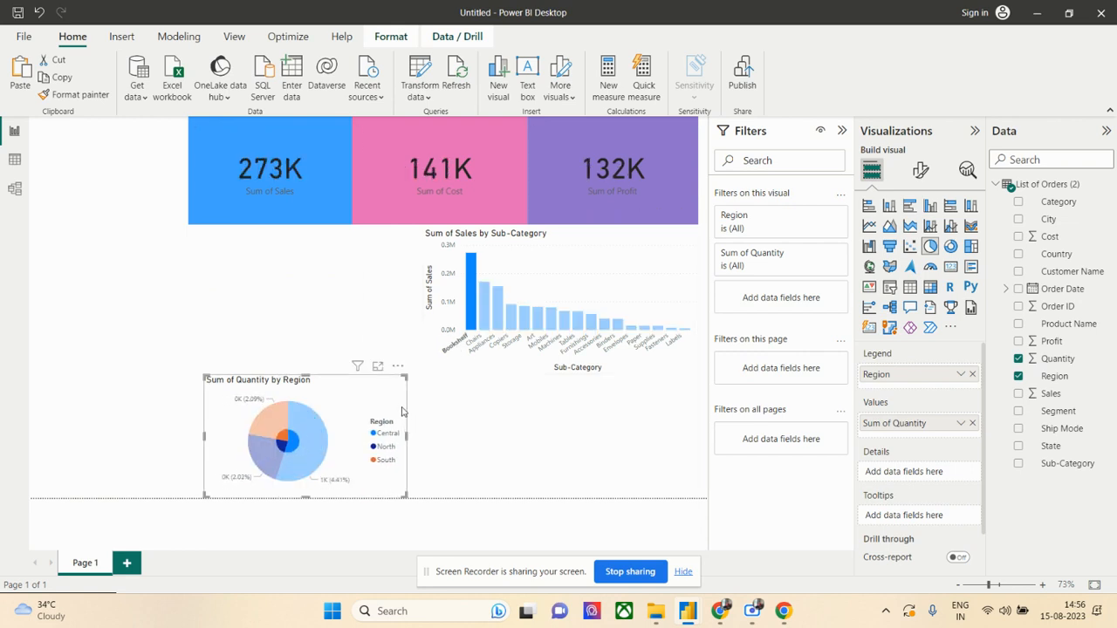
left_click(446, 419)
double_click(299, 296)
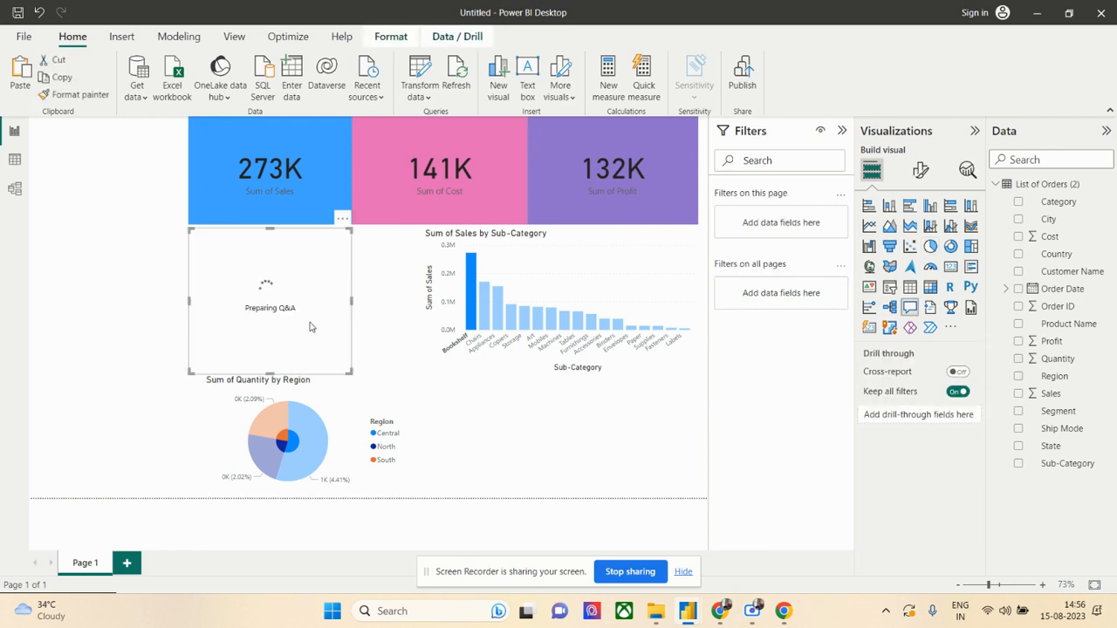
right_click(310, 323)
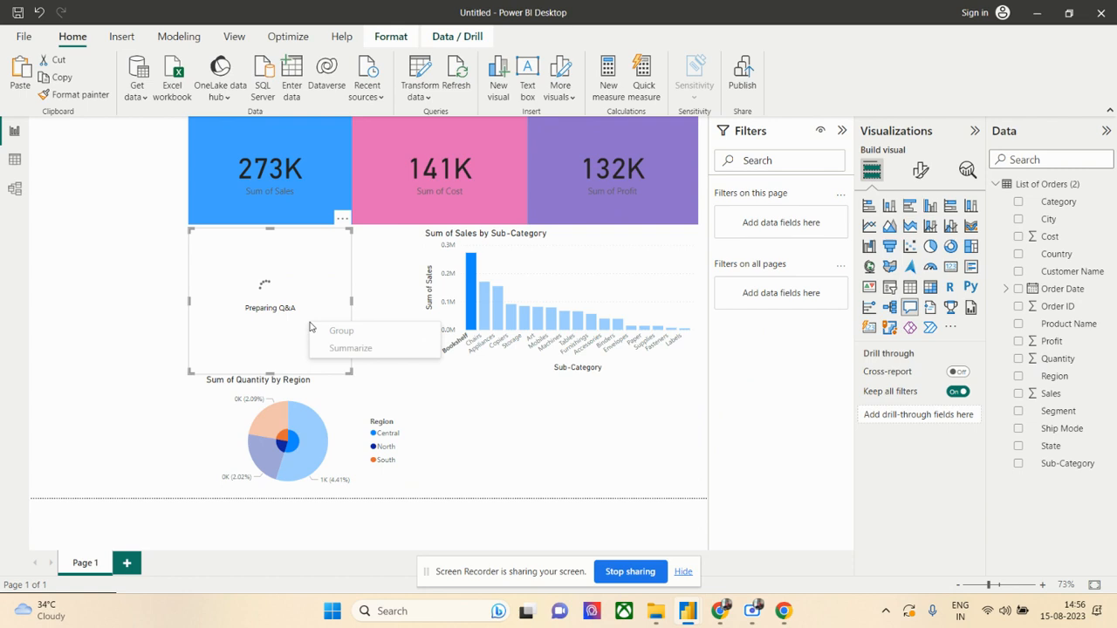
left_click(453, 402)
key("Delete")
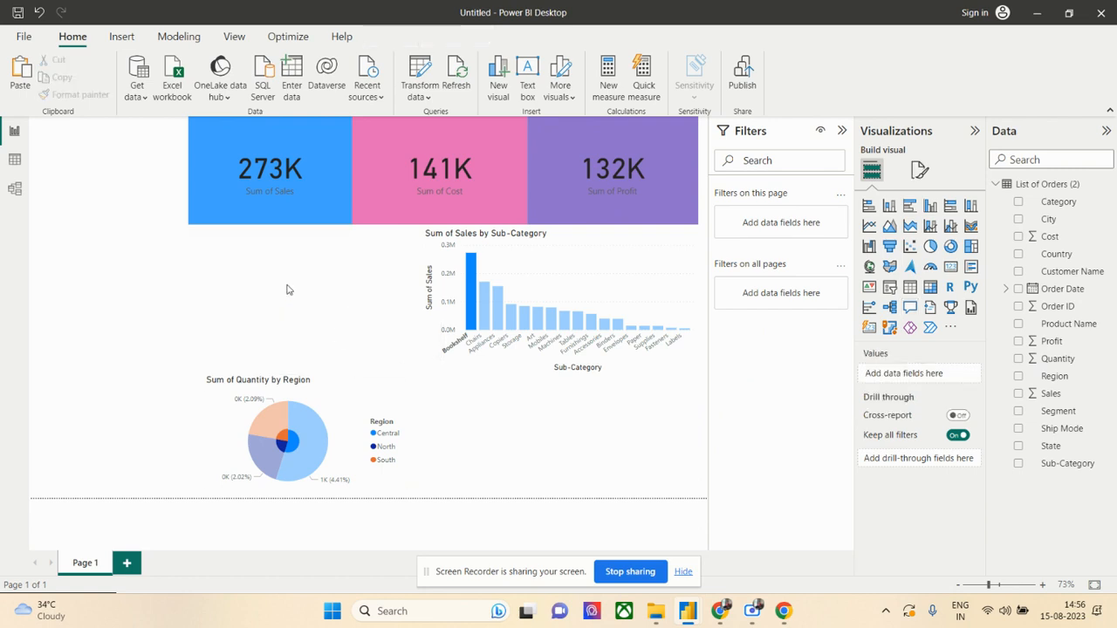
key("ctrl+z")
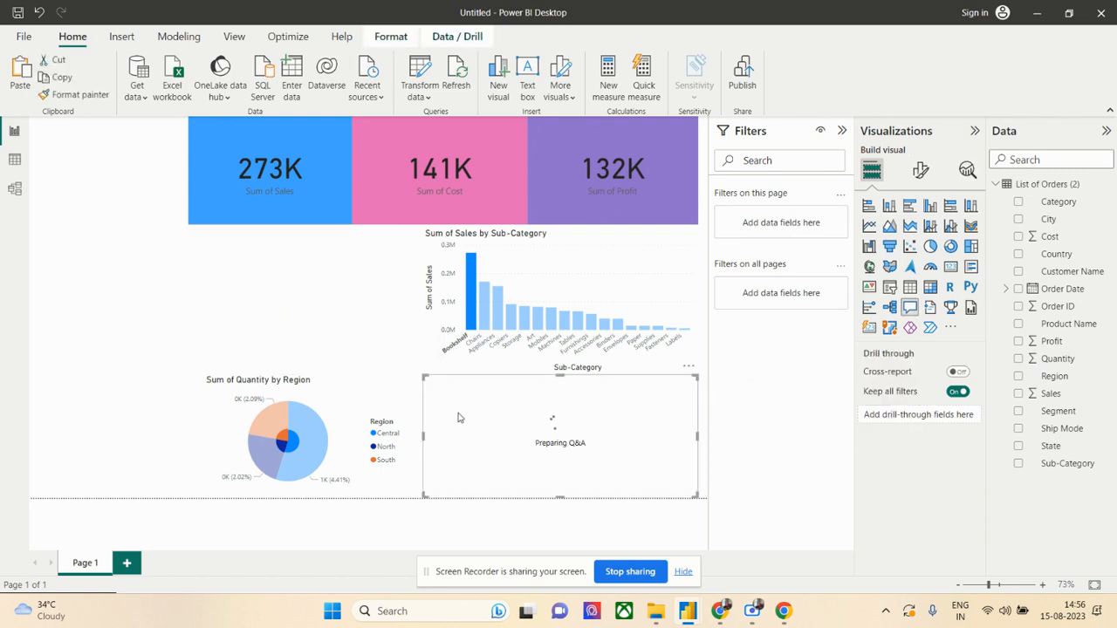
key("Delete")
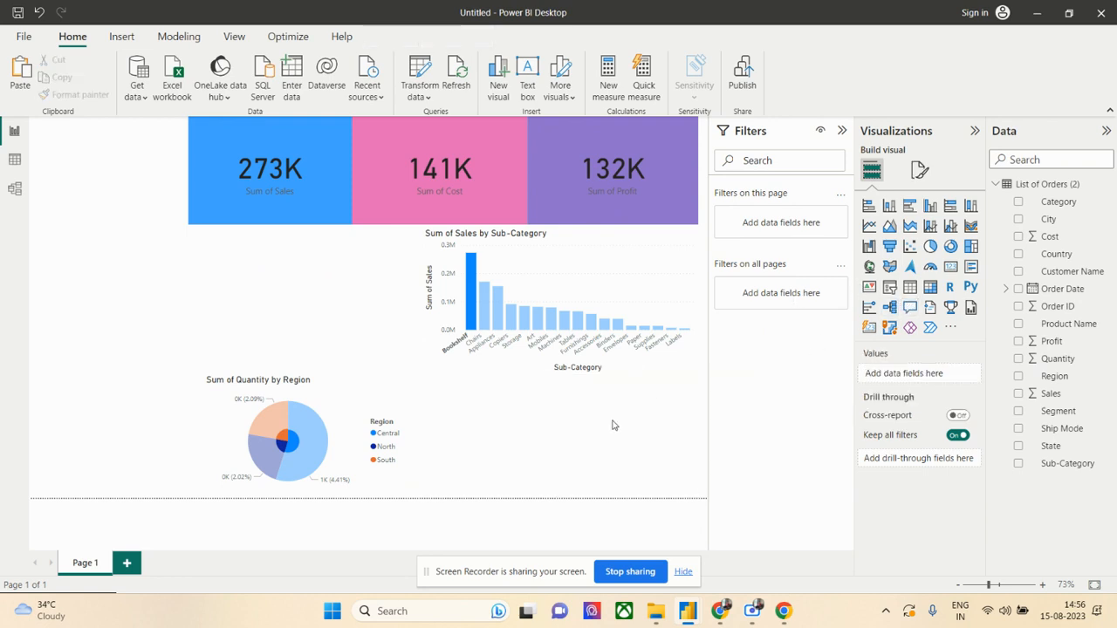
- Add a line chart beneath the Sales by Sub-Category chart, with Order Date on the X-axis and Order ID on the Y-axis
left_click(869, 229)
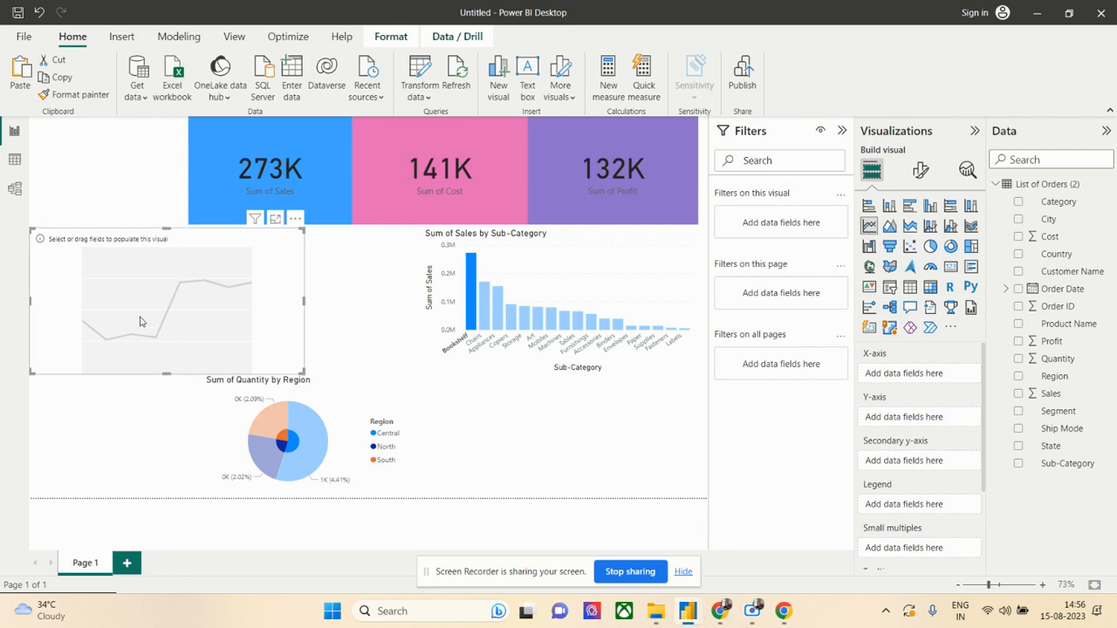
left_click_drag(144, 319, 517, 451)
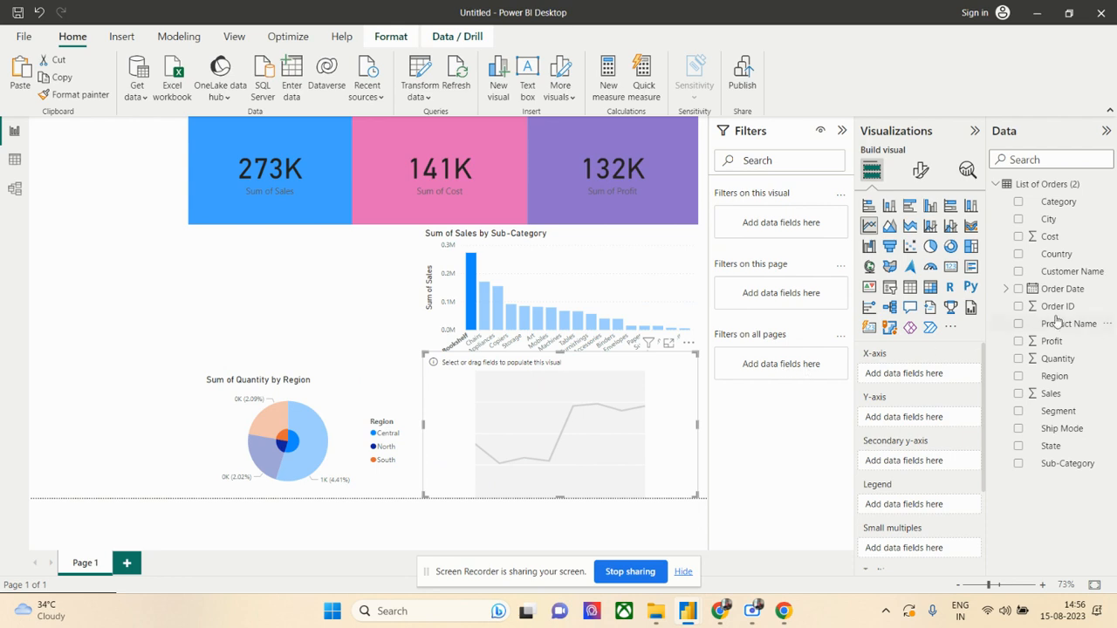
left_click_drag(1063, 290, 935, 377)
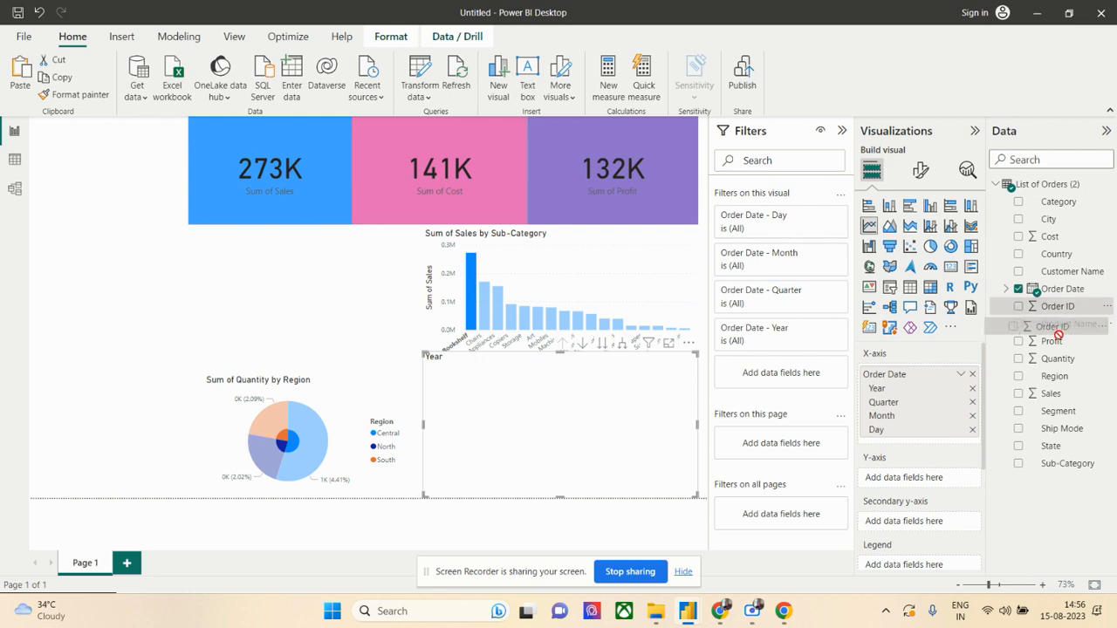
left_click_drag(1059, 308, 933, 487)
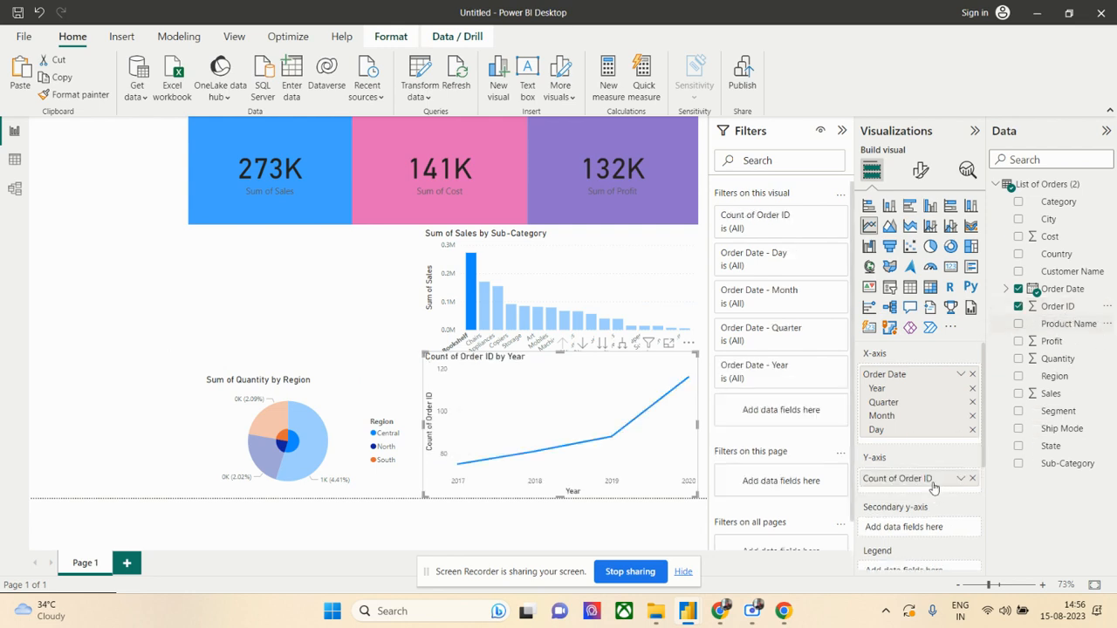
- Remove the Day and Month levels from the line chart's Order Date axis and set Ship Mode as its legend
left_click(973, 432)
left_click(972, 416)
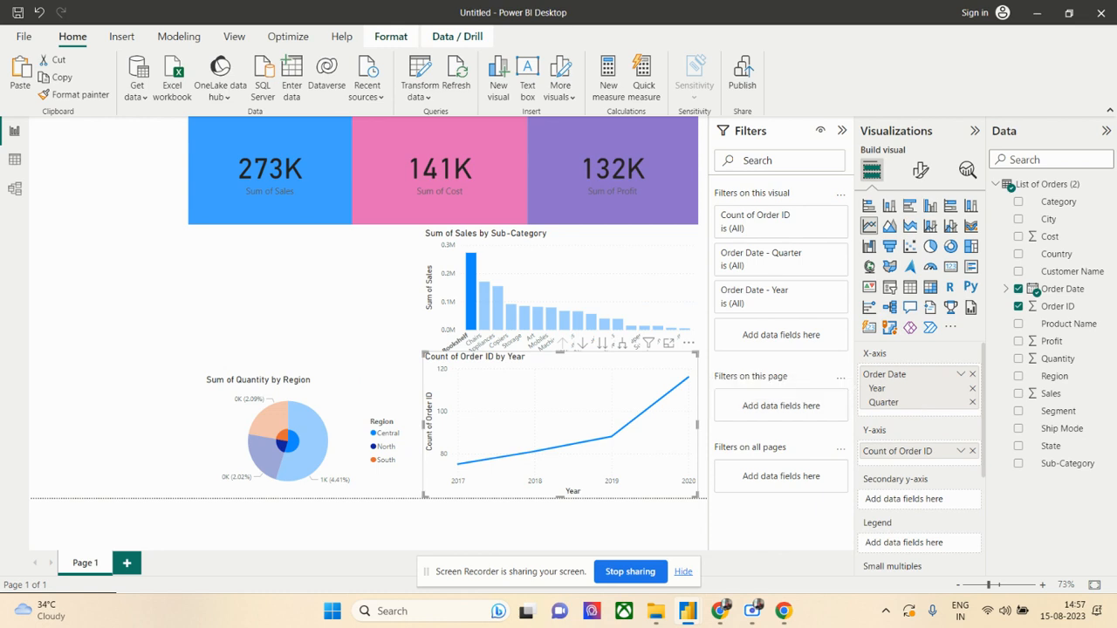
scroll(956, 486, "down", 1)
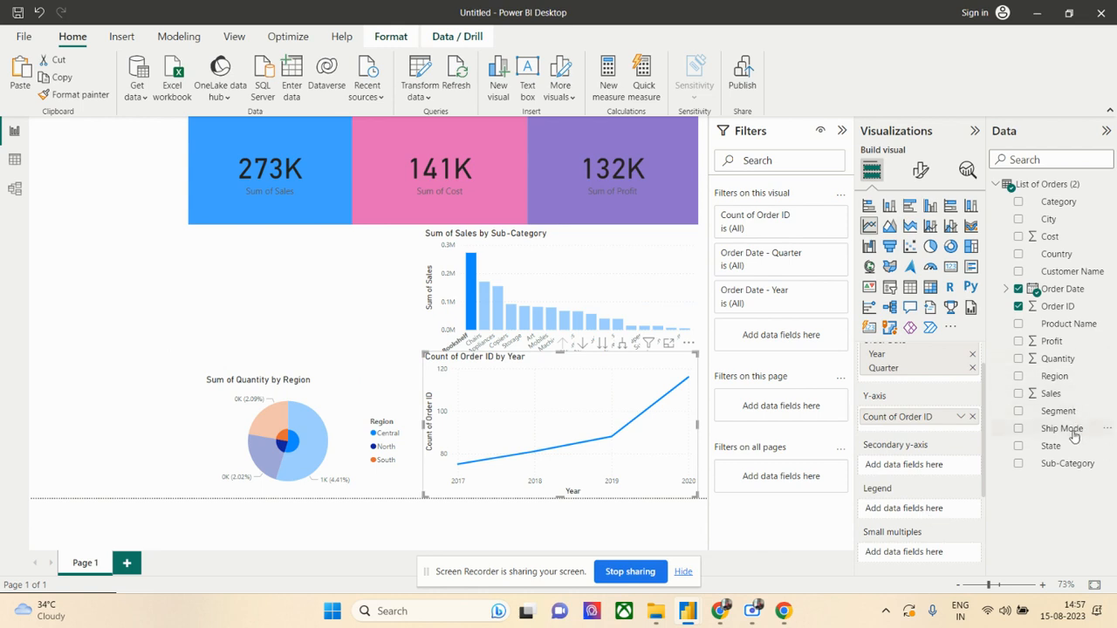
left_click_drag(1074, 432, 948, 511)
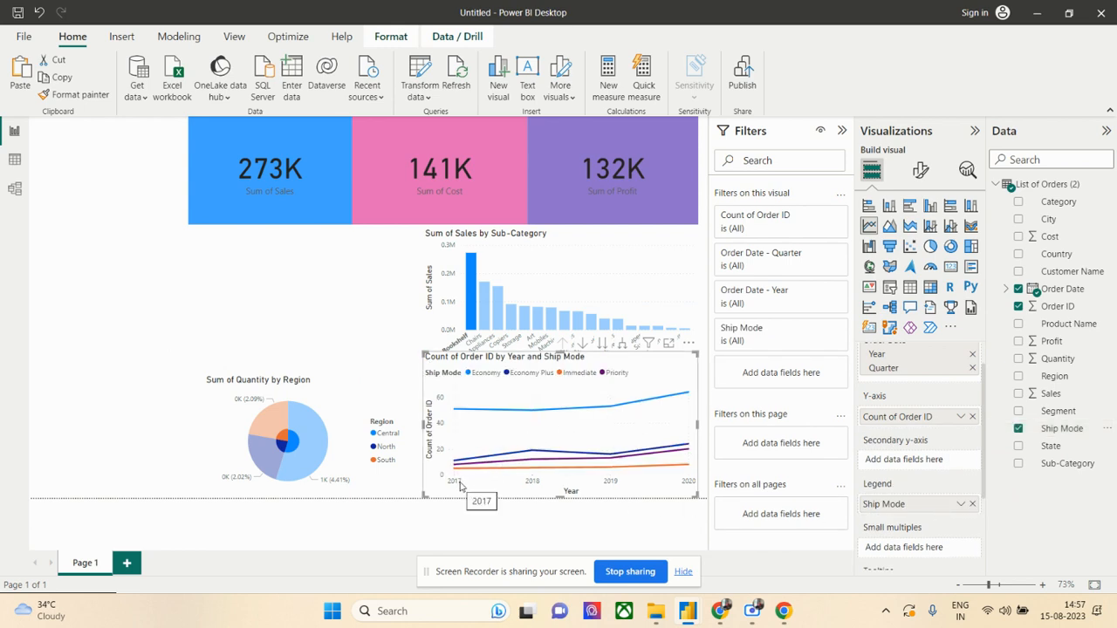
mouse_move(461, 472)
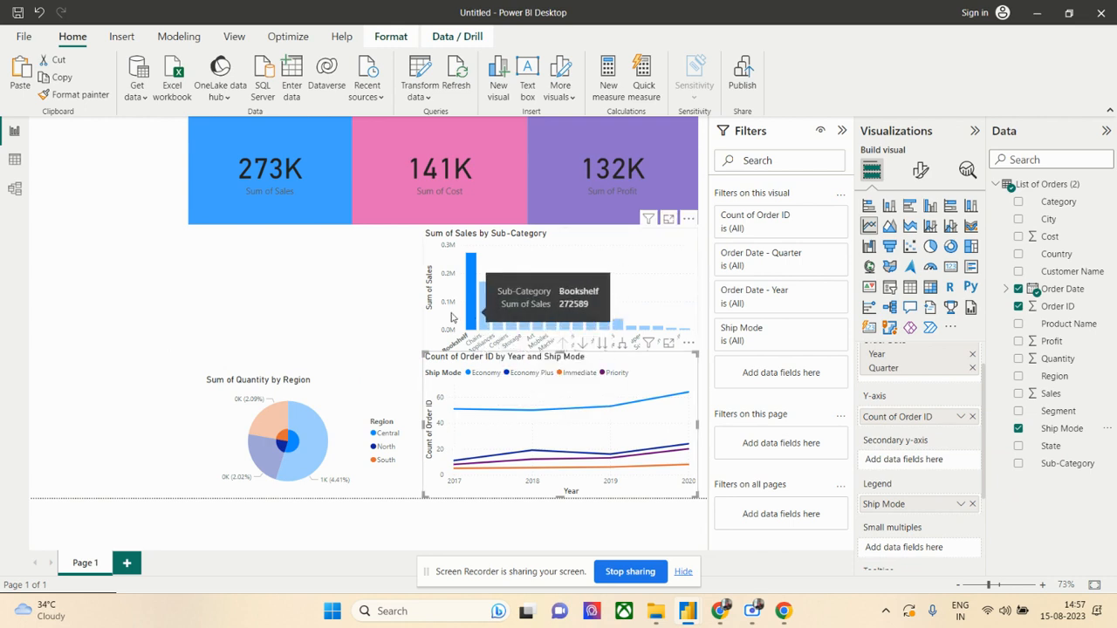
- Add a table visual in the empty area beneath the Sales card and narrow it to start at the card's left edge
left_click(279, 384)
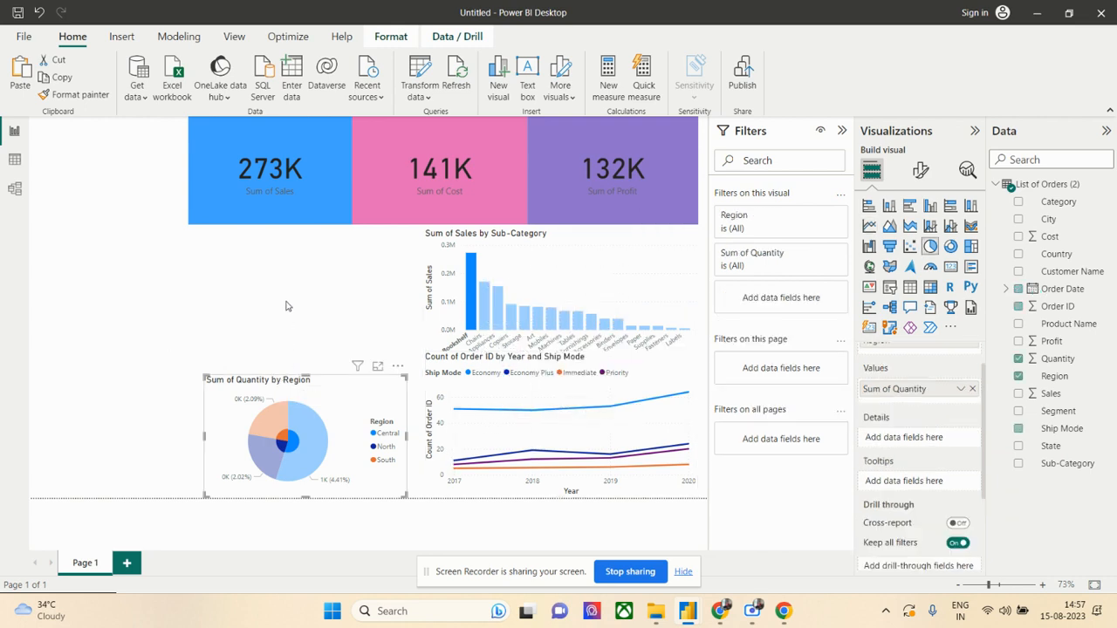
left_click(287, 302)
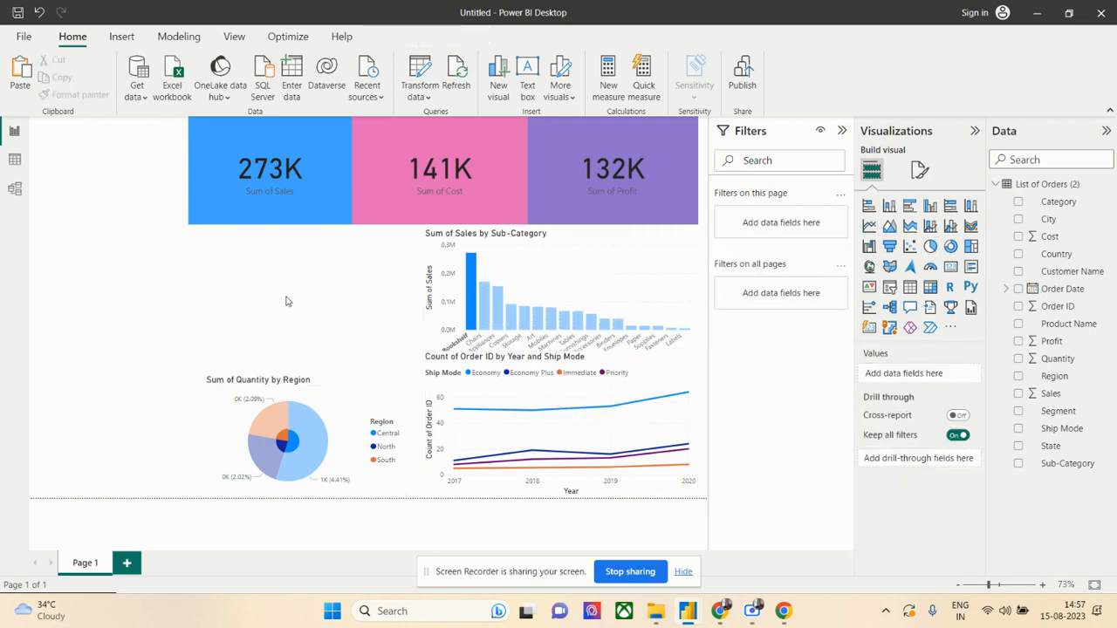
double_click(286, 302)
left_click(910, 288)
left_click_drag(153, 286, 259, 287)
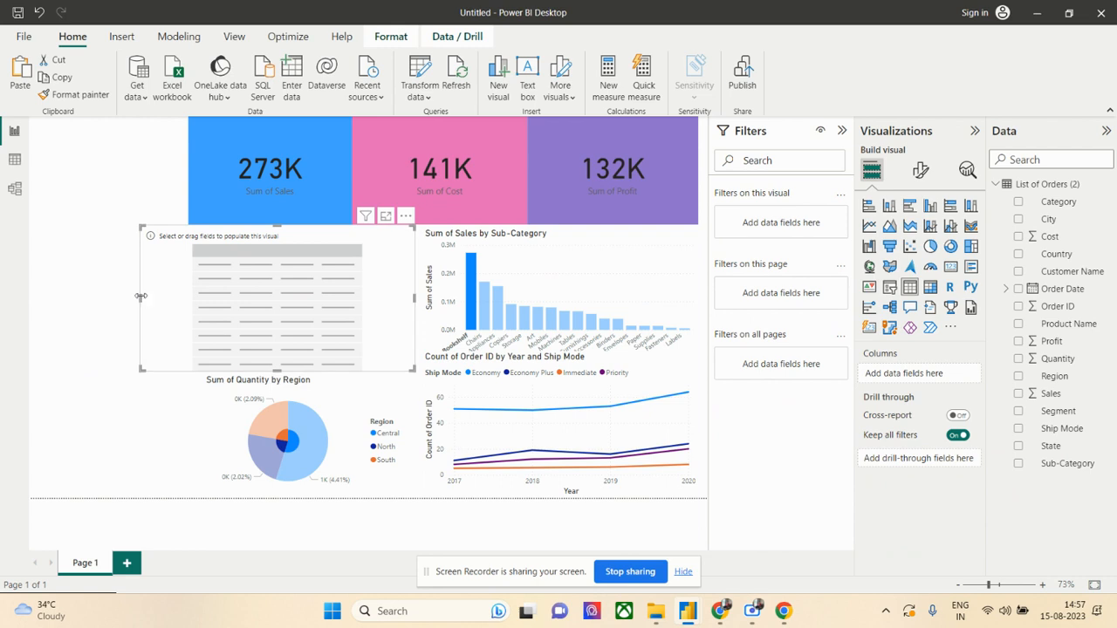
left_click_drag(138, 297, 188, 302)
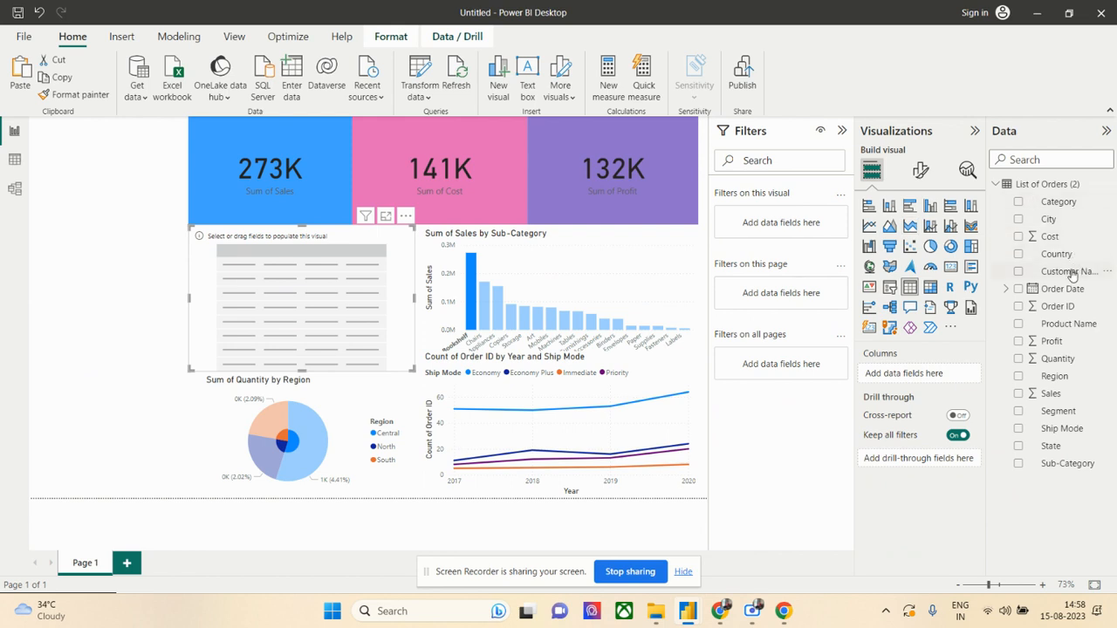
- Fill the table with the columns Customer Name, Sales, Cost, Profit and City
left_click_drag(1072, 275, 943, 371)
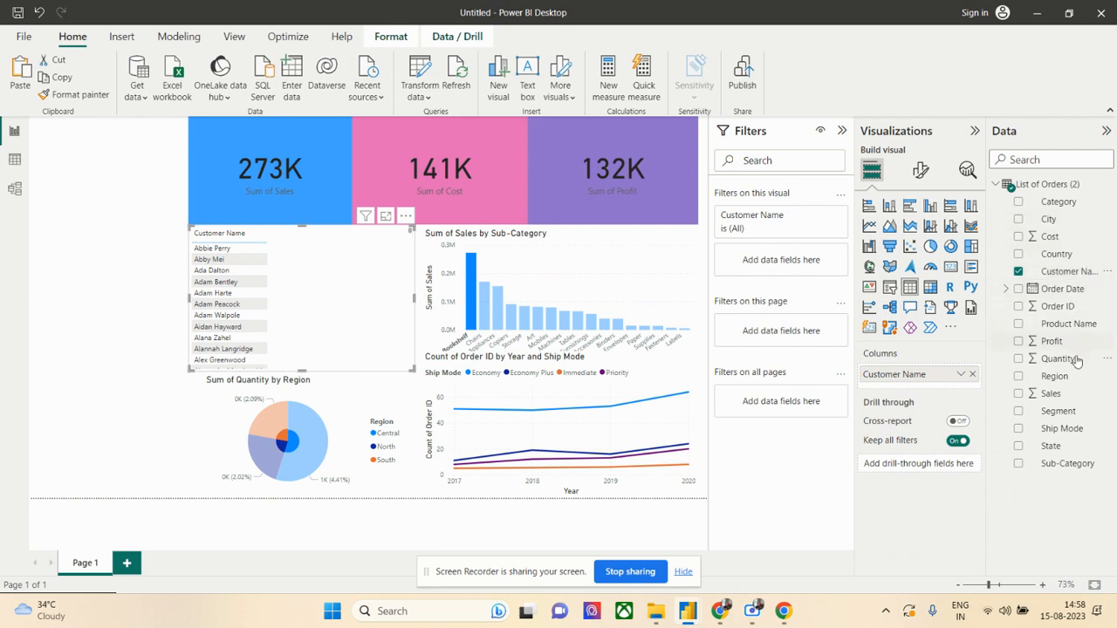
left_click_drag(1052, 394, 923, 393)
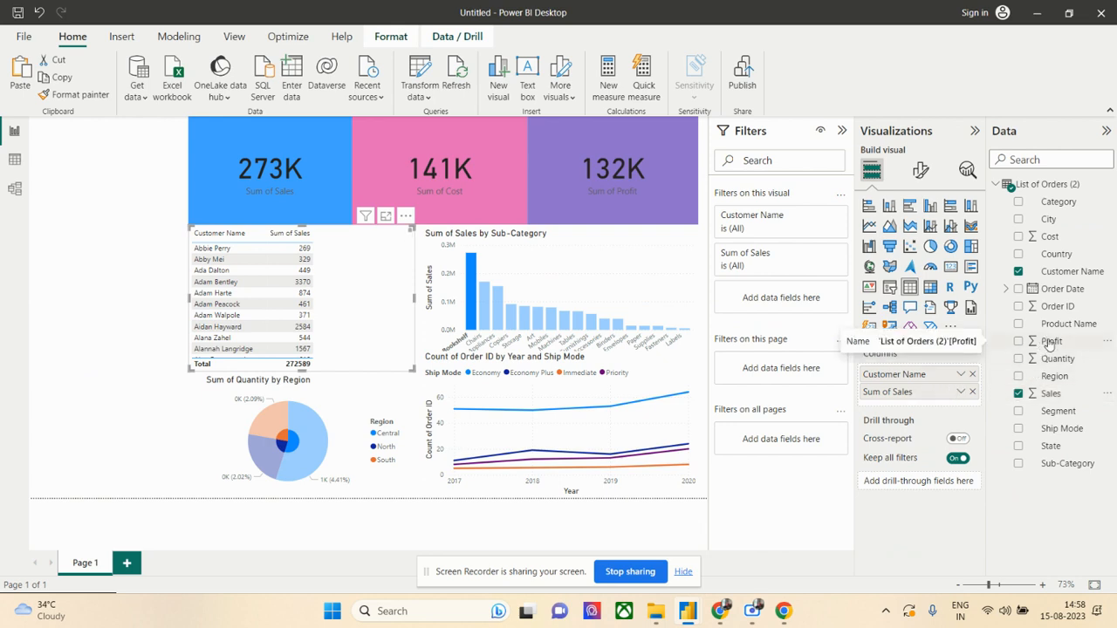
left_click_drag(1050, 237, 934, 404)
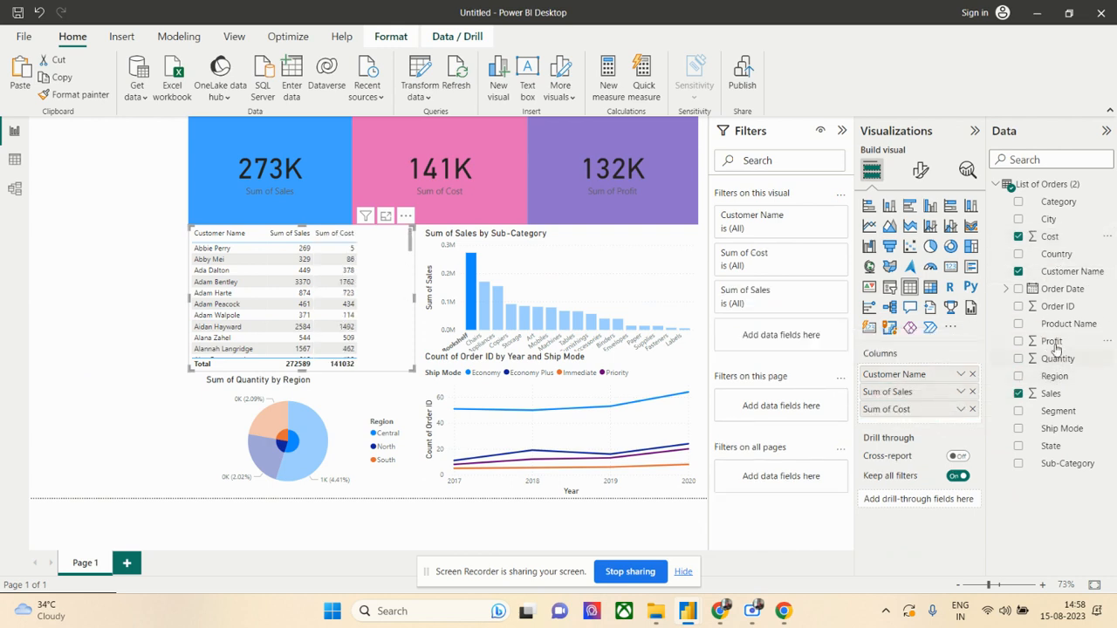
left_click_drag(1052, 342, 928, 427)
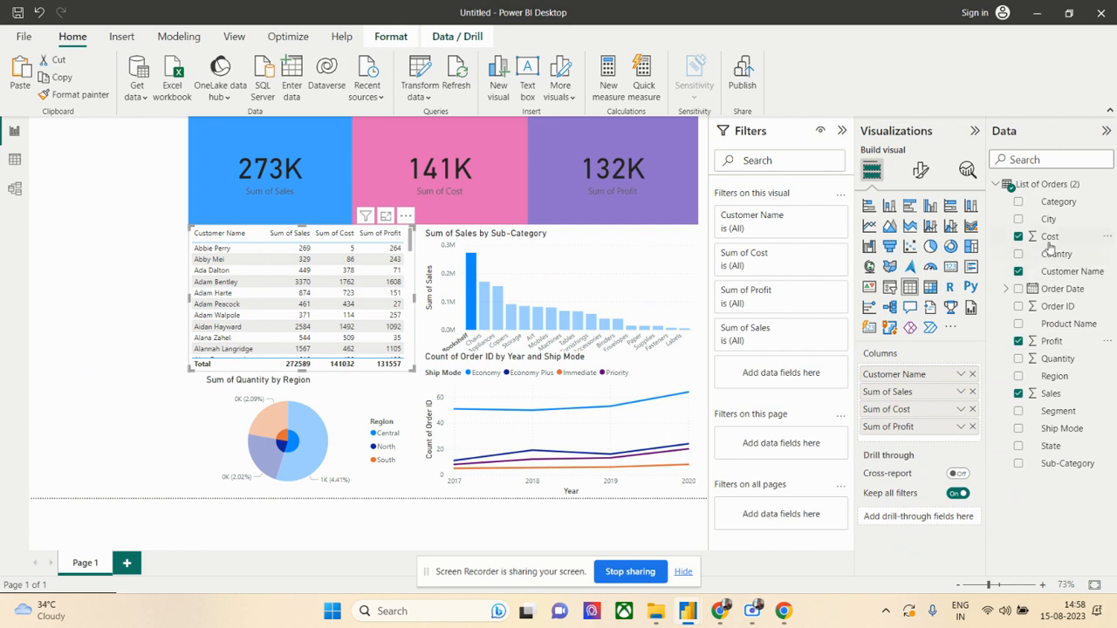
left_click_drag(1050, 219, 930, 443)
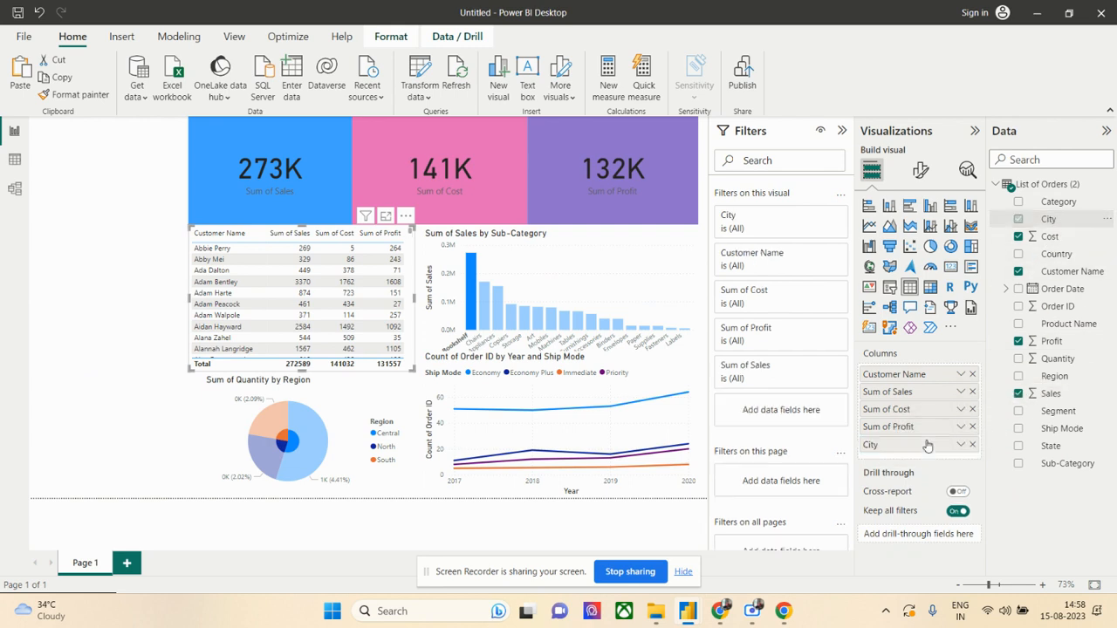
mouse_move(348, 367)
left_mouse_down()
mouse_move(393, 367)
mouse_move(332, 369)
left_mouse_up()
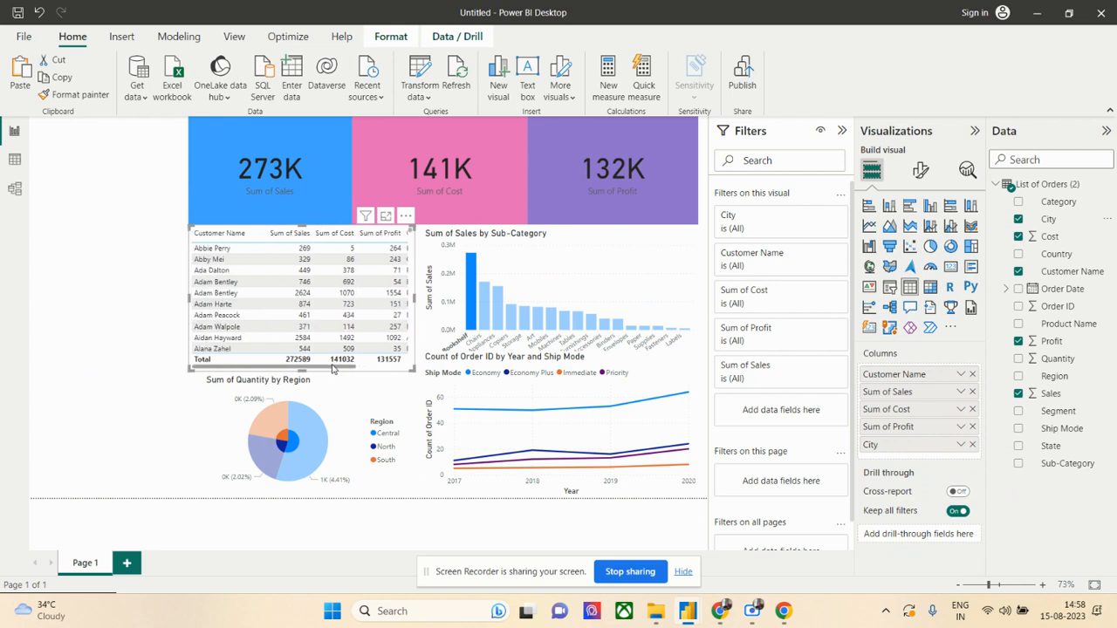
- Extend the Quantity by Region pie chart's left edge to align with the table above it
left_click(210, 403)
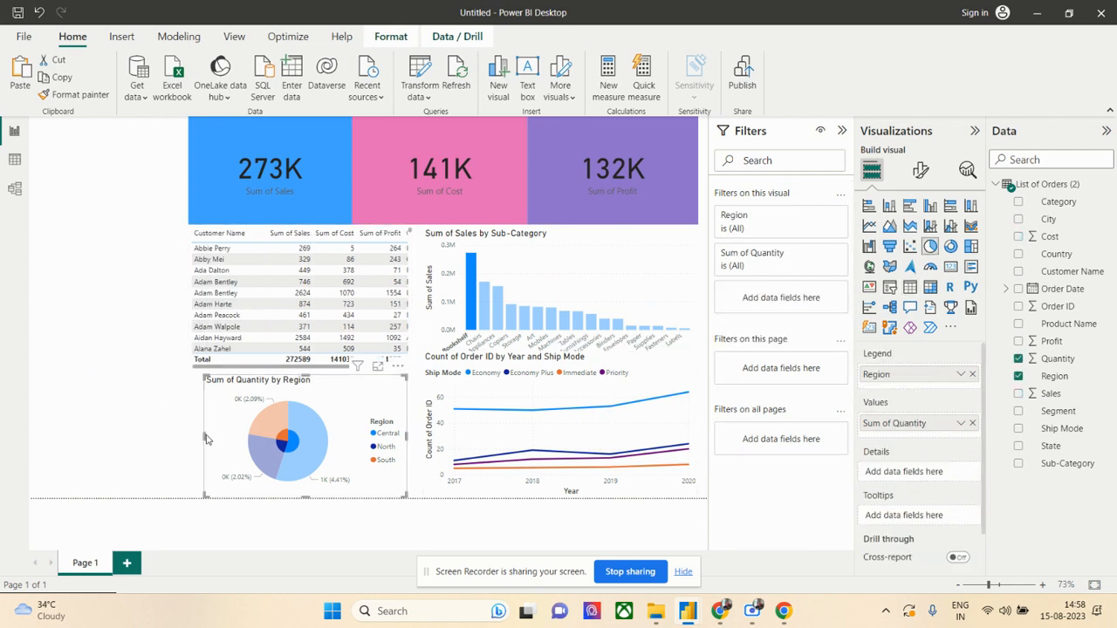
left_click_drag(204, 437, 188, 436)
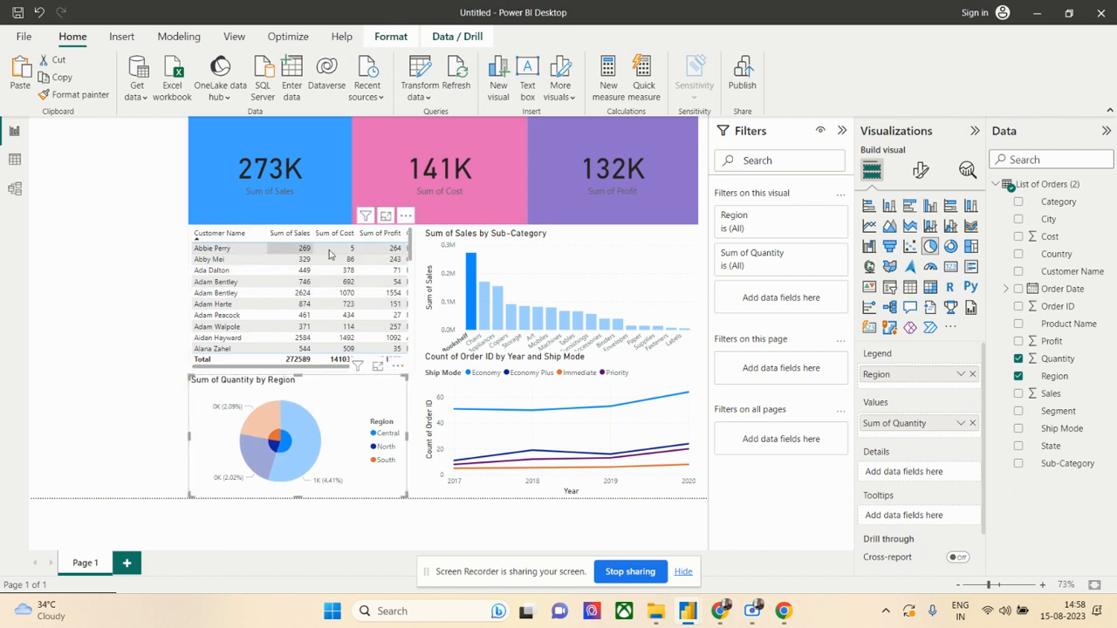
- Set the Quantity by Region pie chart's background color to light blue
left_click(921, 170)
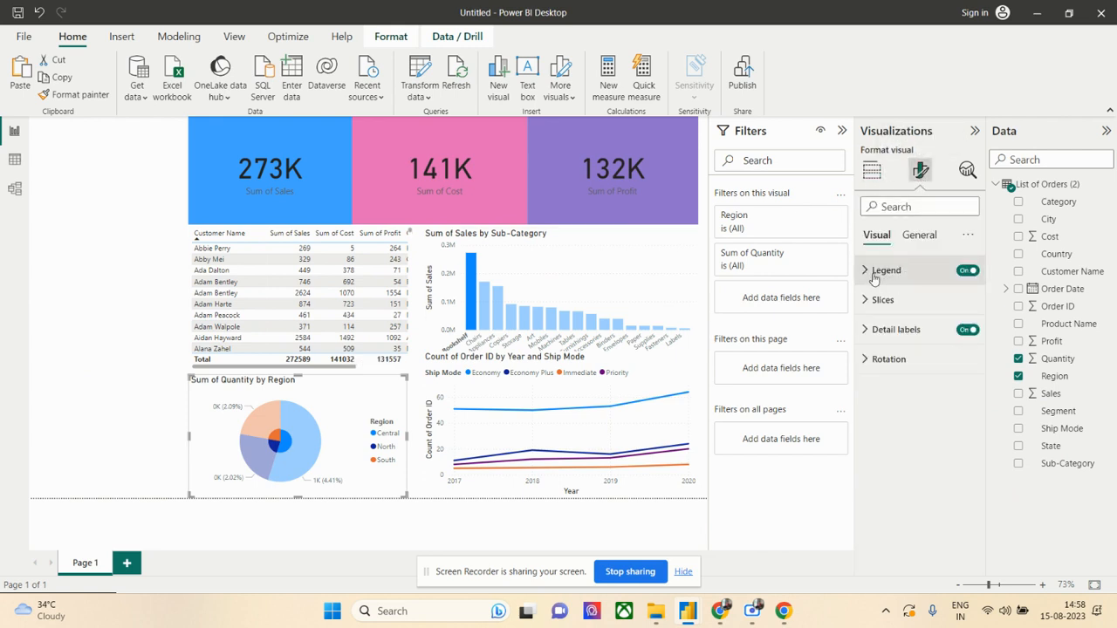
left_click(912, 240)
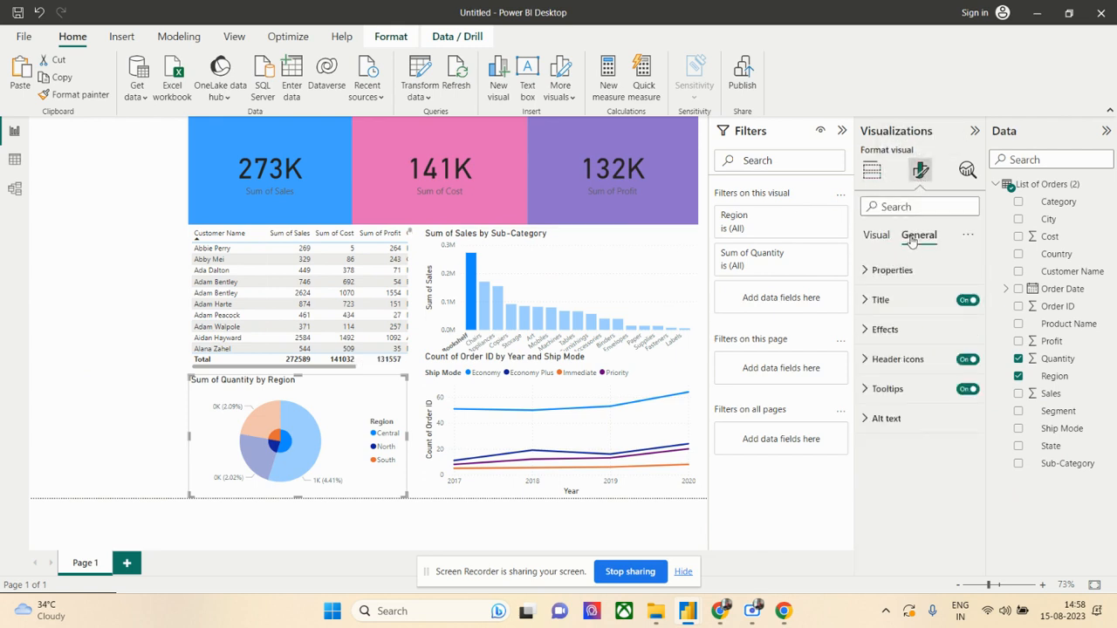
left_click(869, 330)
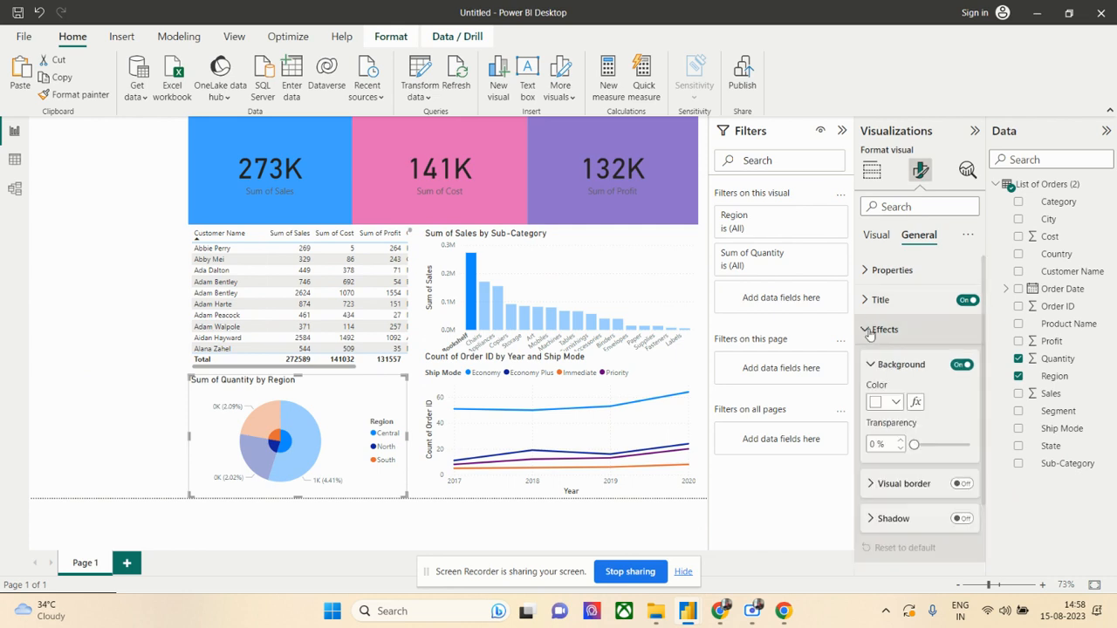
left_click(896, 403)
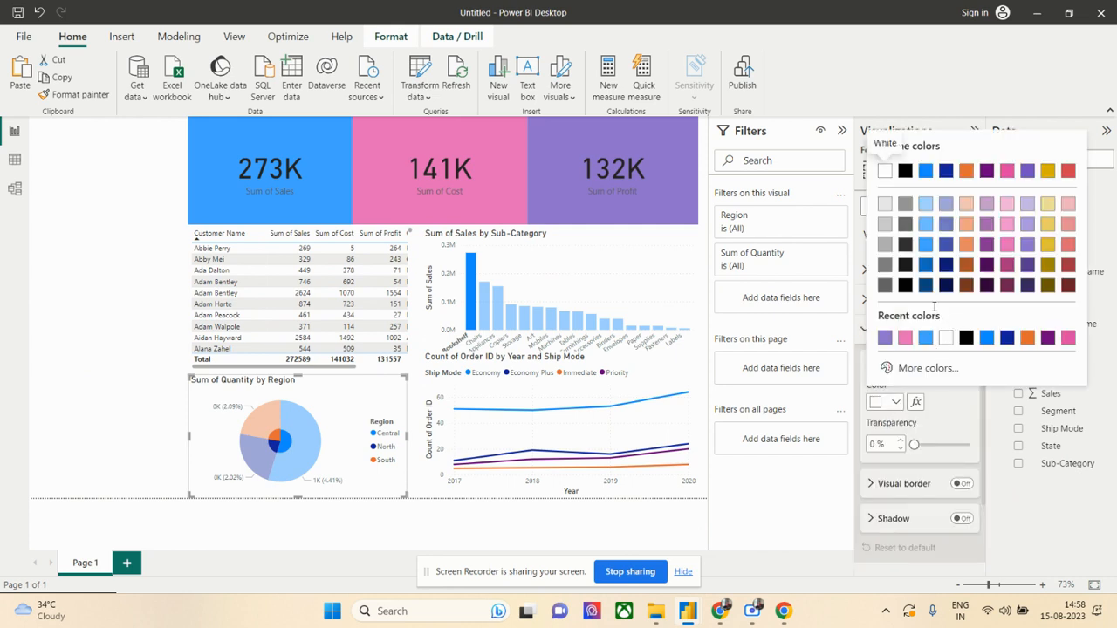
left_click(926, 229)
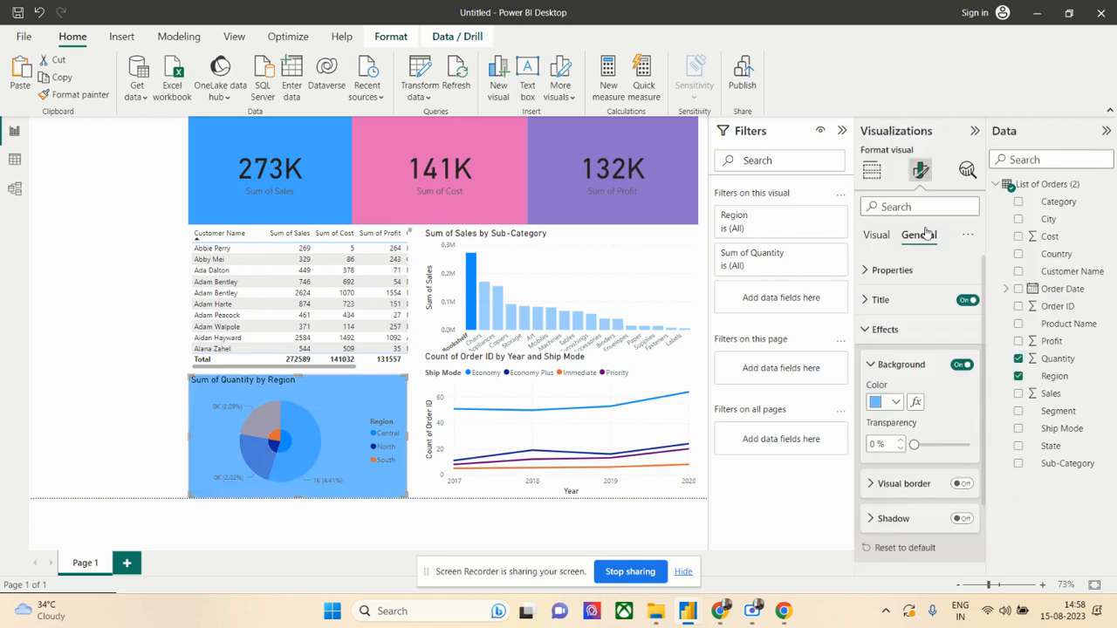
left_click(145, 299)
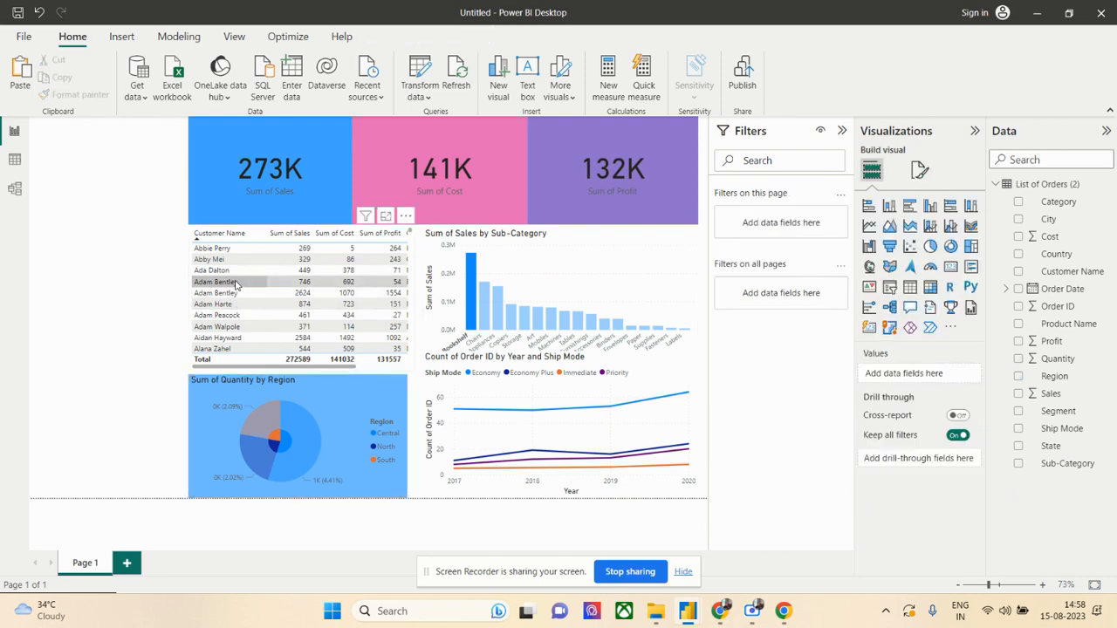
- Try a light orange background on the customer table and replace it with a mid grey
left_click(227, 292)
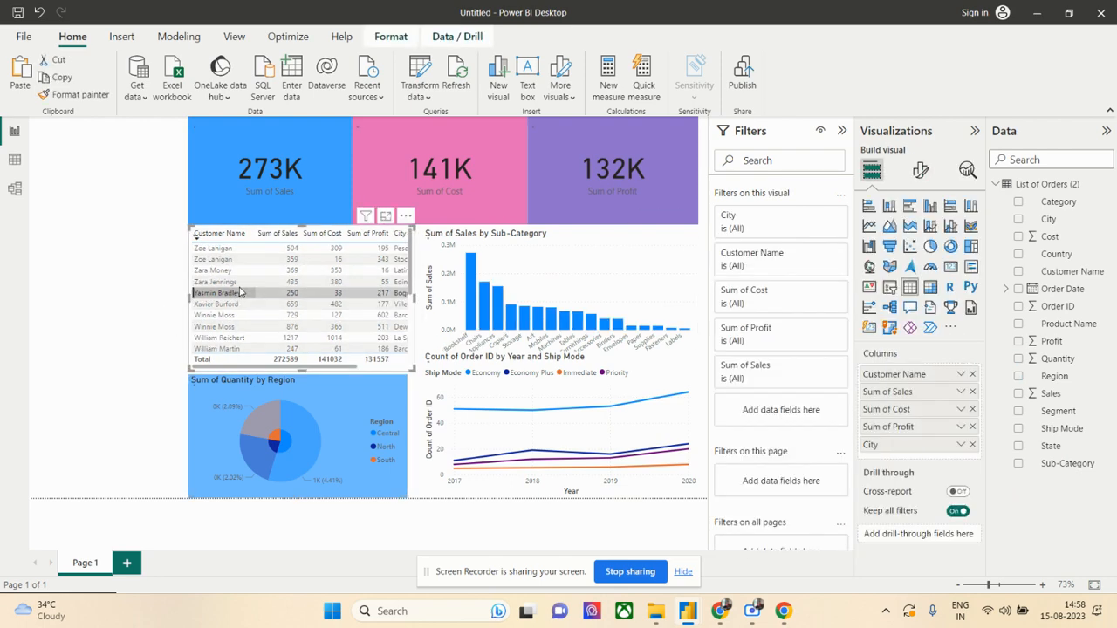
left_click(915, 172)
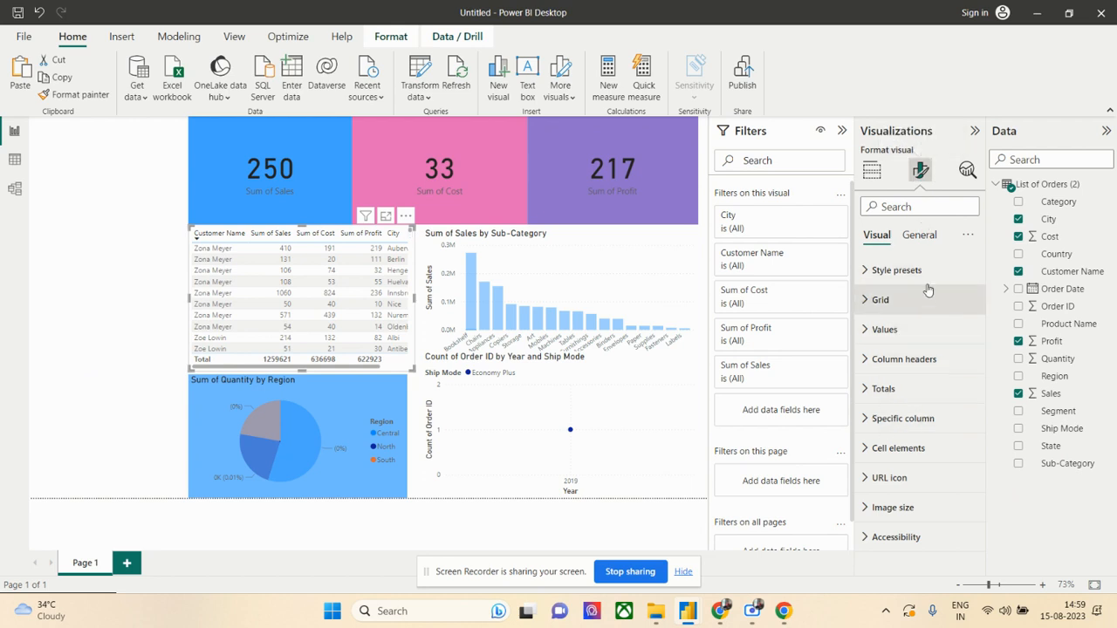
left_click(924, 238)
left_click(883, 330)
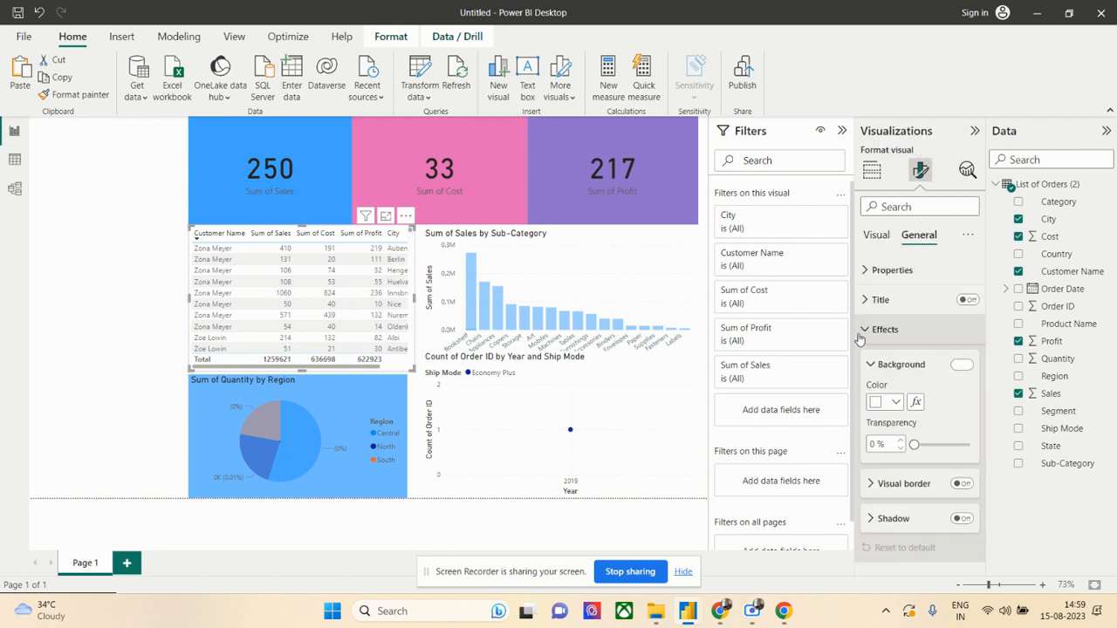
left_click(896, 403)
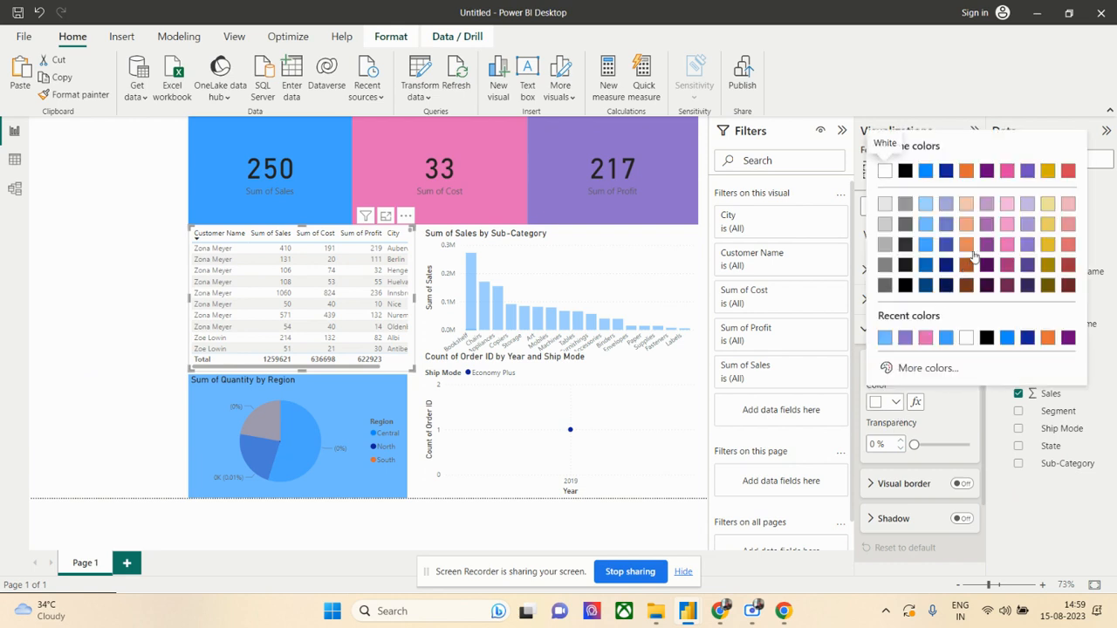
left_click(967, 225)
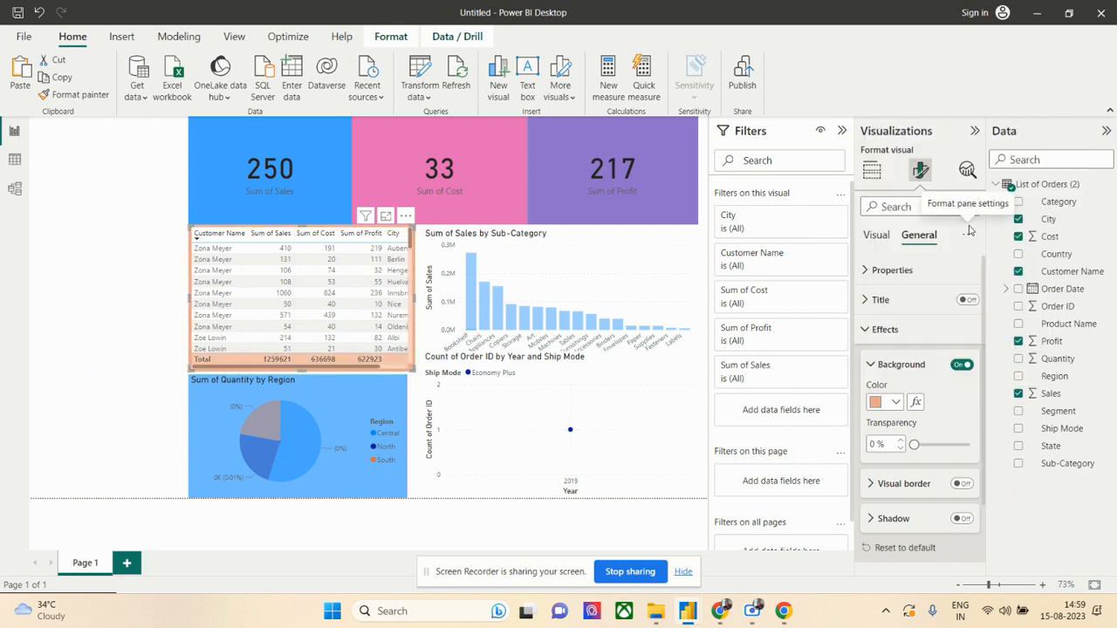
left_click(894, 403)
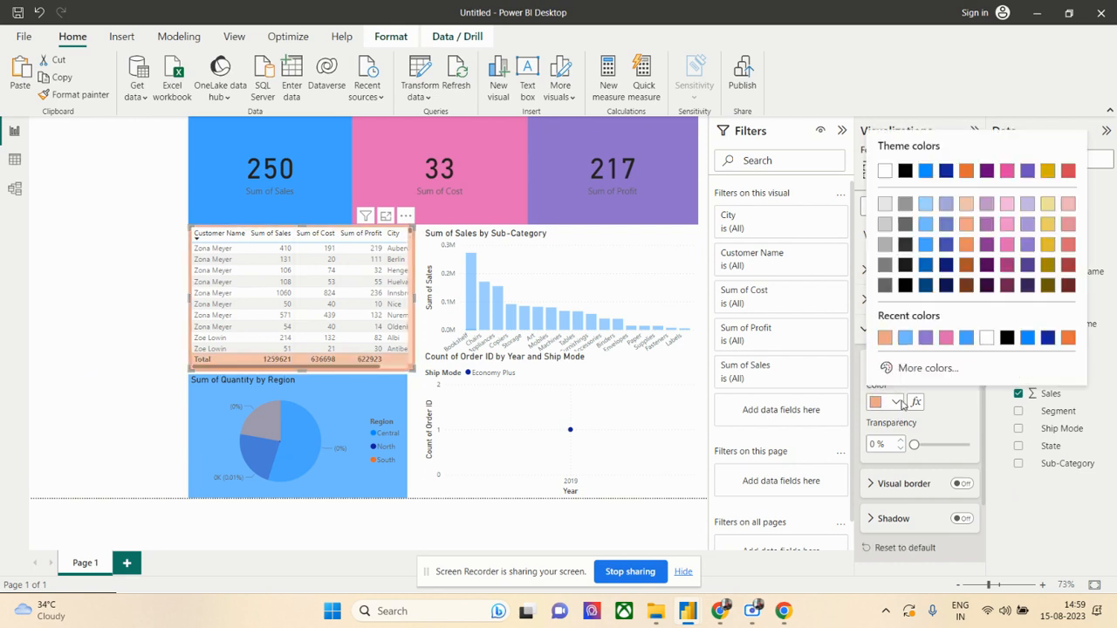
left_click(885, 248)
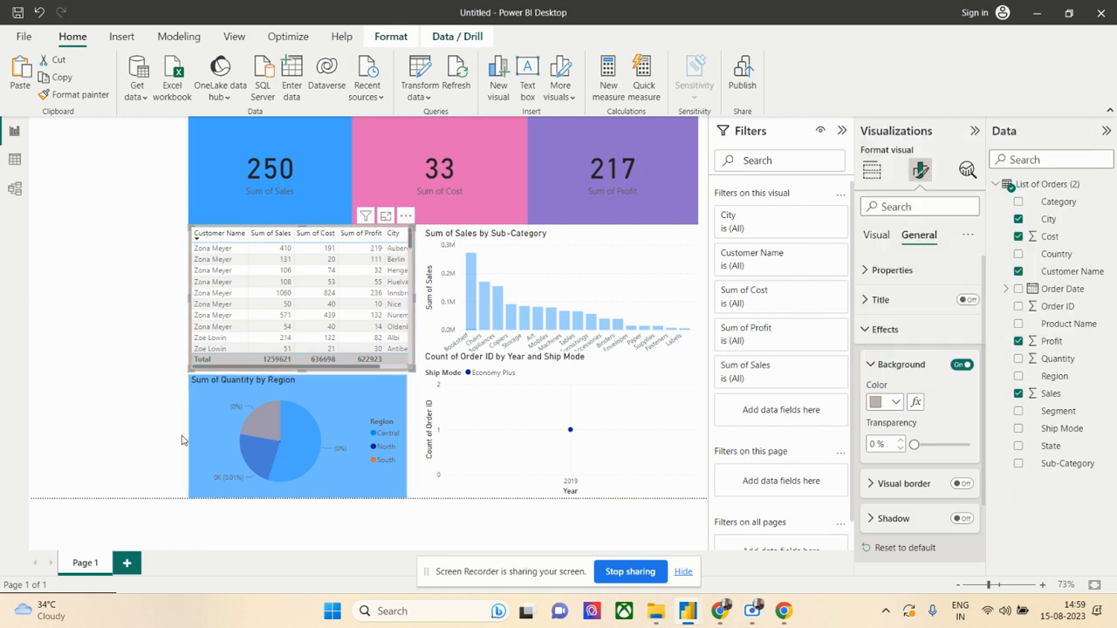
- Extend the Quantity by Region pie chart's right edge to align with the table above it
left_click(137, 428)
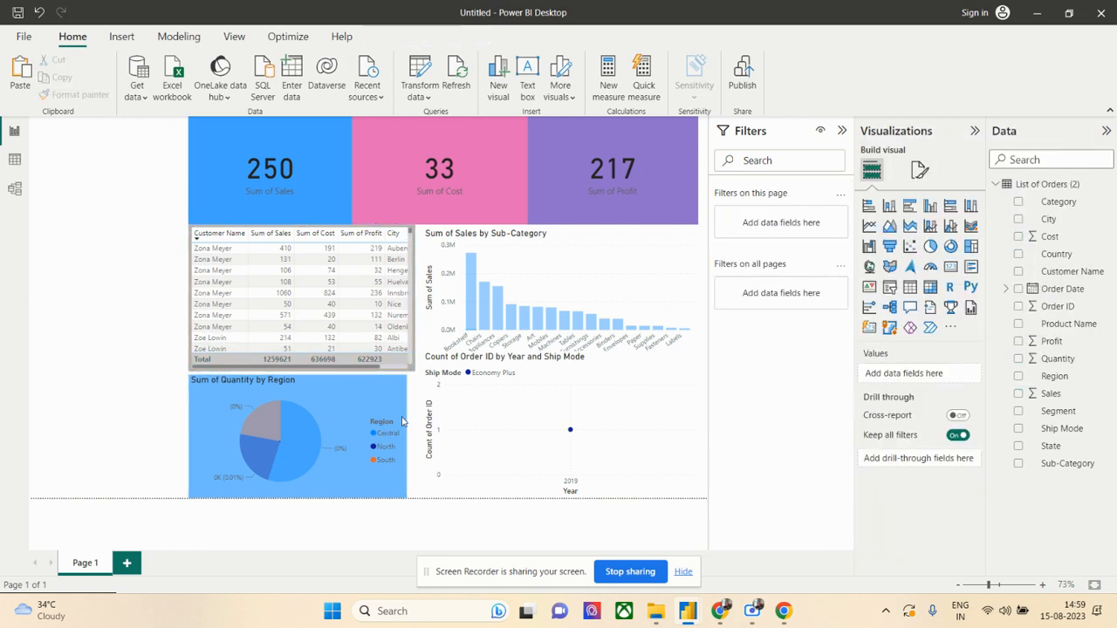
left_click(402, 422)
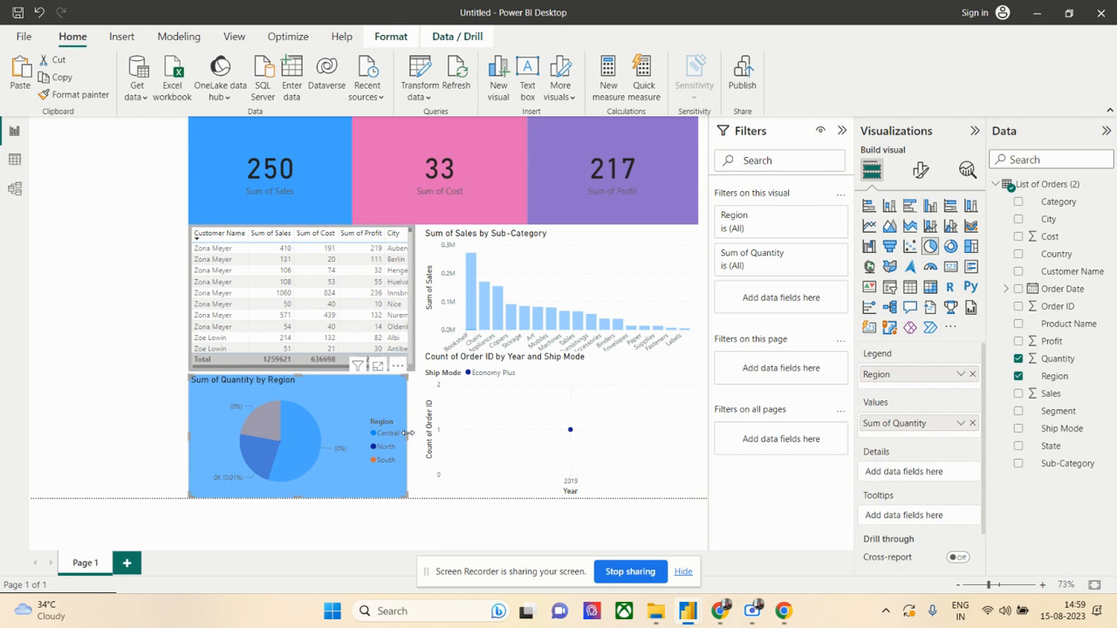
left_click_drag(407, 433, 416, 433)
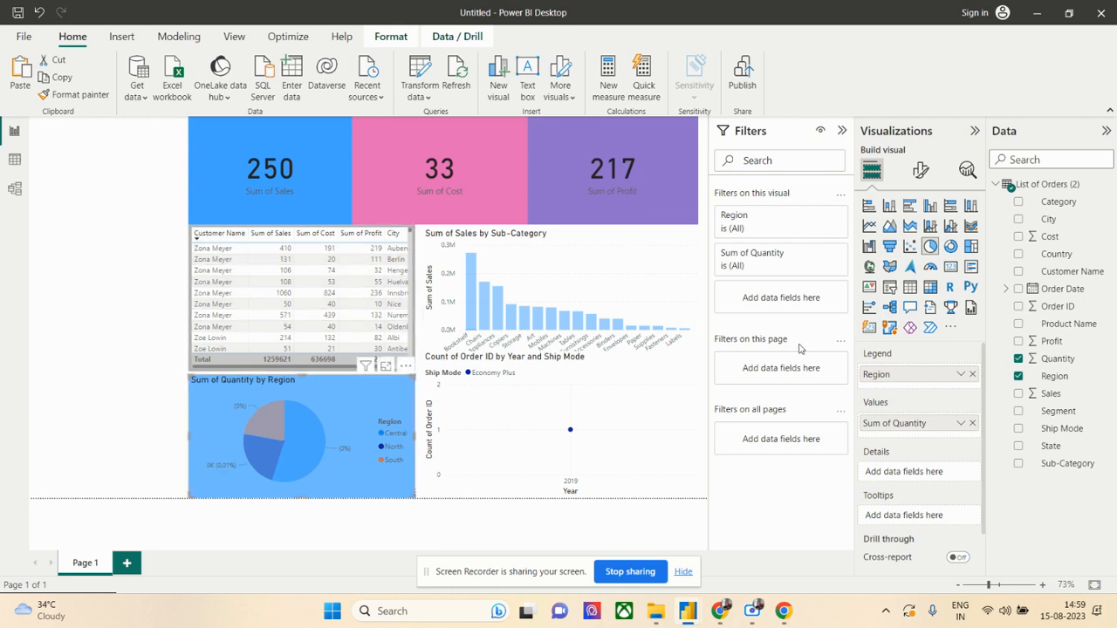
- Set the color of the customer table's horizontal gridlines to a medium indigo blue
left_click(266, 292)
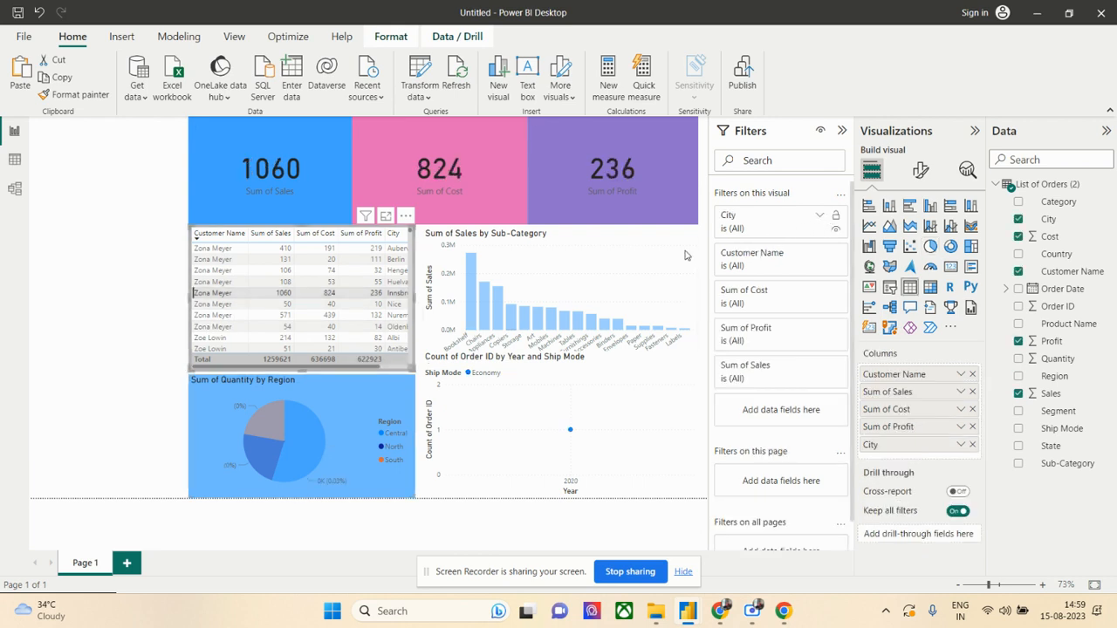
left_click(921, 170)
left_click(869, 300)
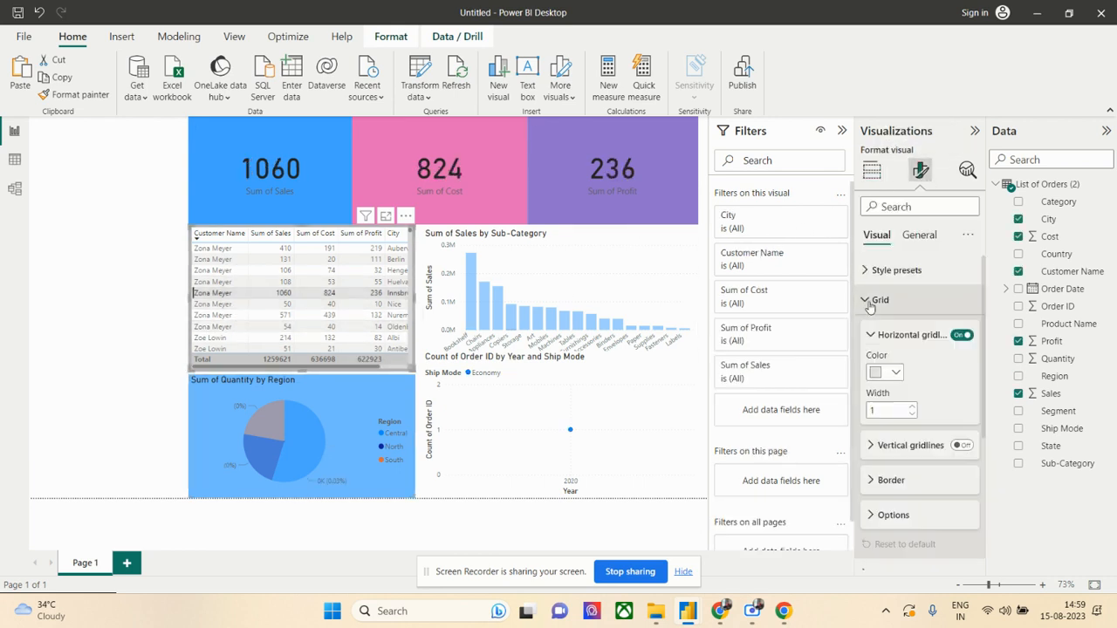
left_click(886, 373)
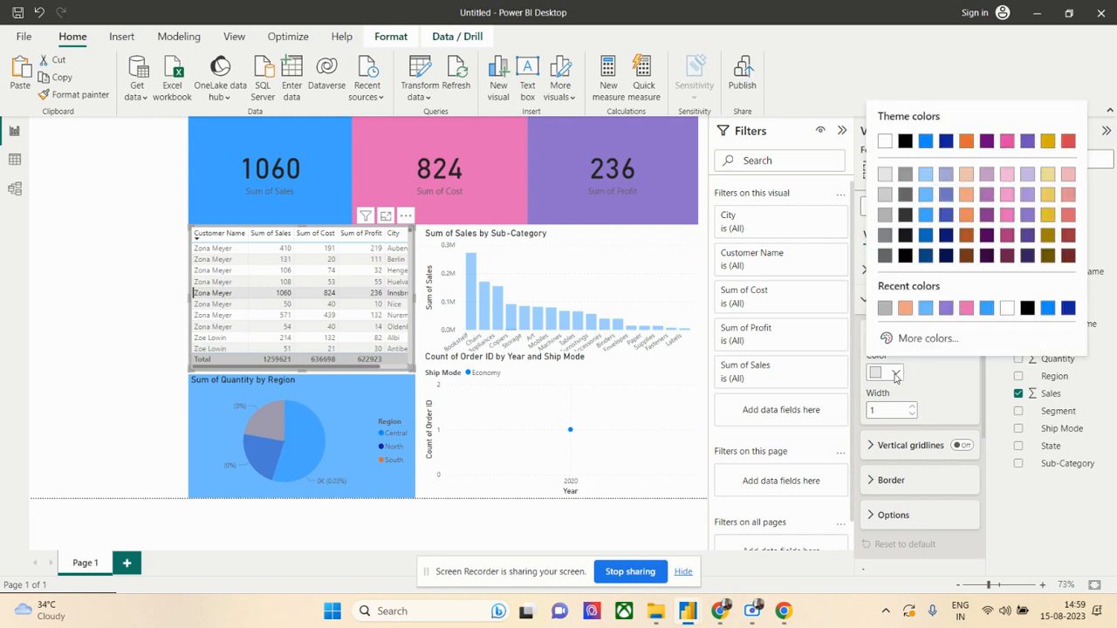
left_click(947, 216)
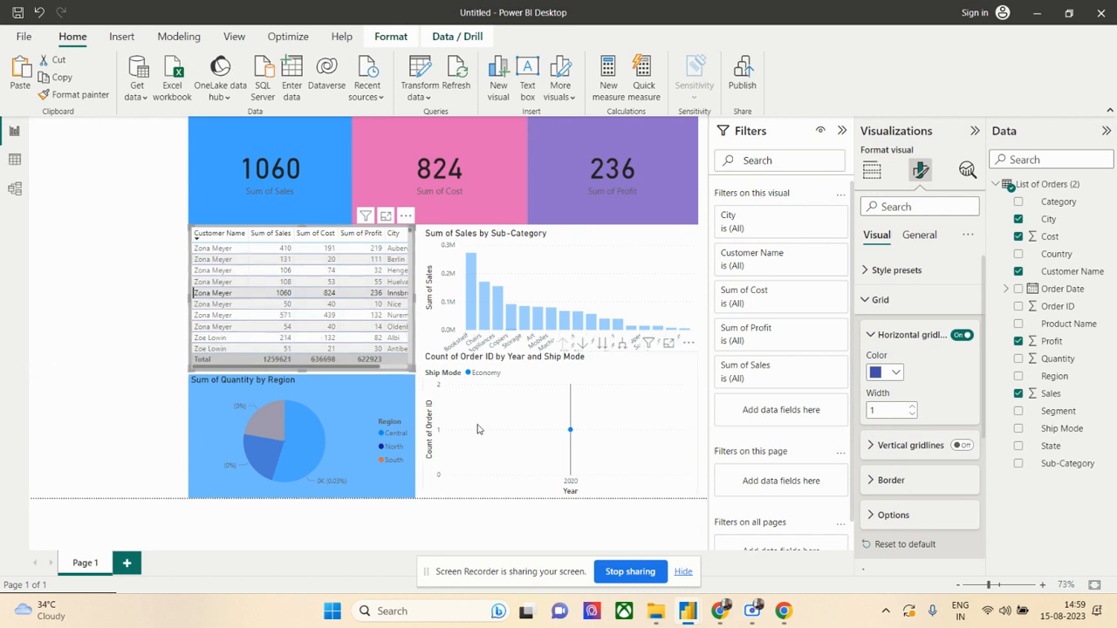
left_click(103, 309)
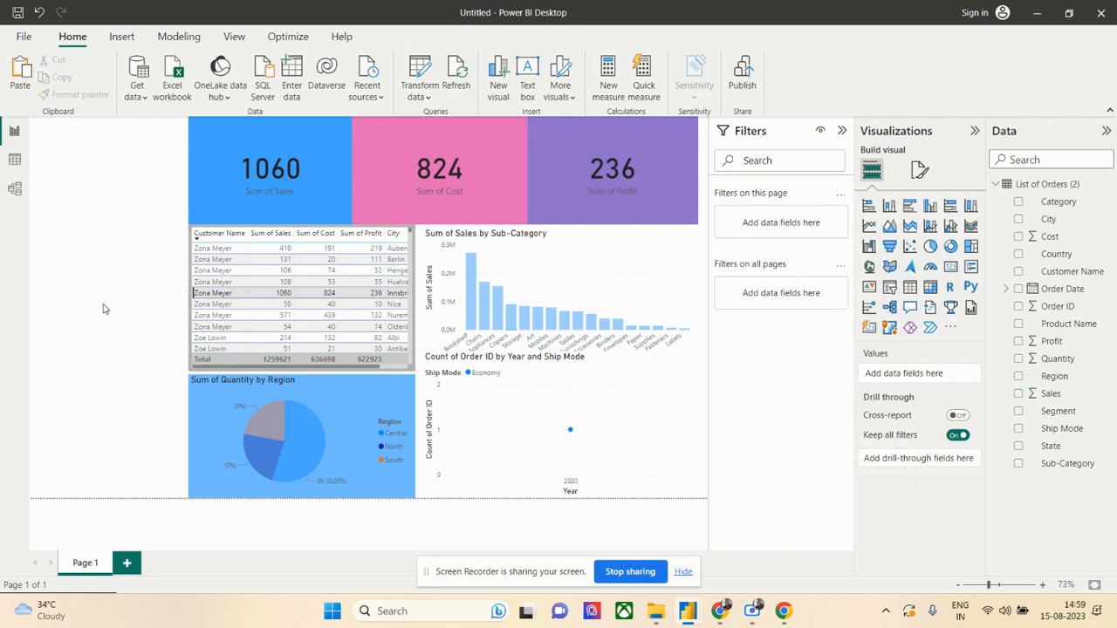
- Cross-filter the report page by the customer table row for the city Nice
left_click(300, 176)
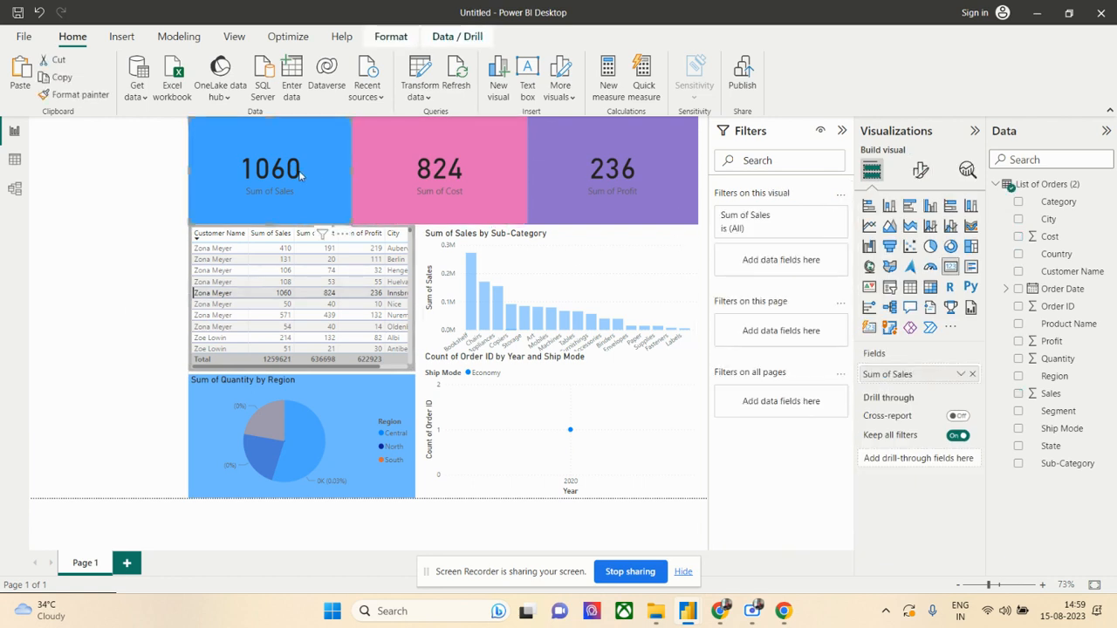
left_click(284, 304)
left_click(92, 291)
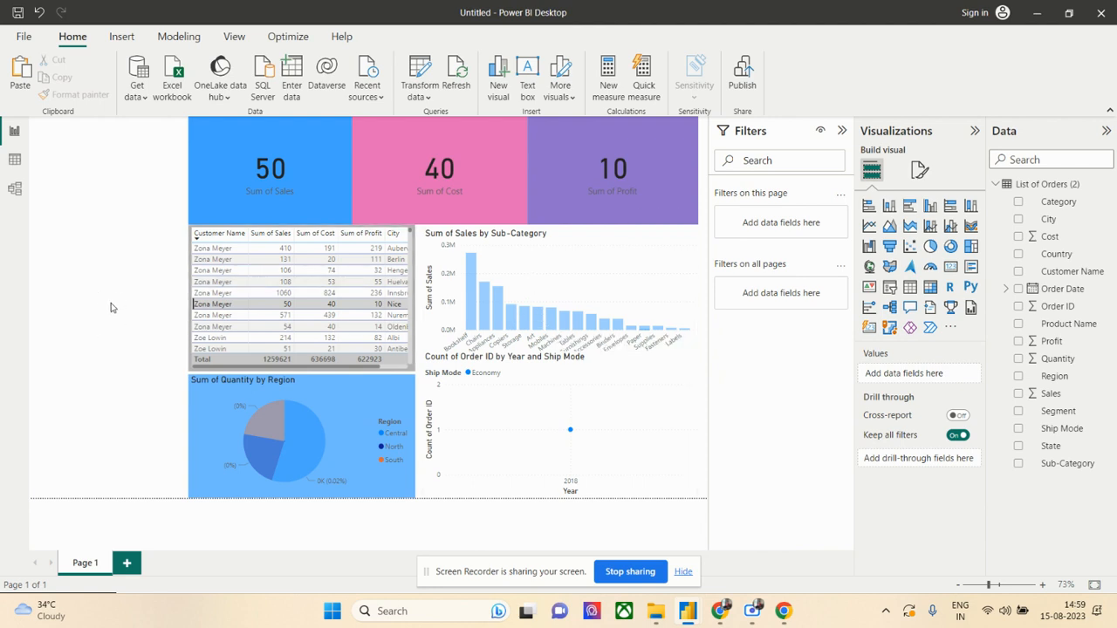
- Add a map visual beside the pie chart, fit it between the page edge and the chart, and heighten it up to the table's middle
left_click(871, 269)
left_click_drag(84, 172, 84, 444)
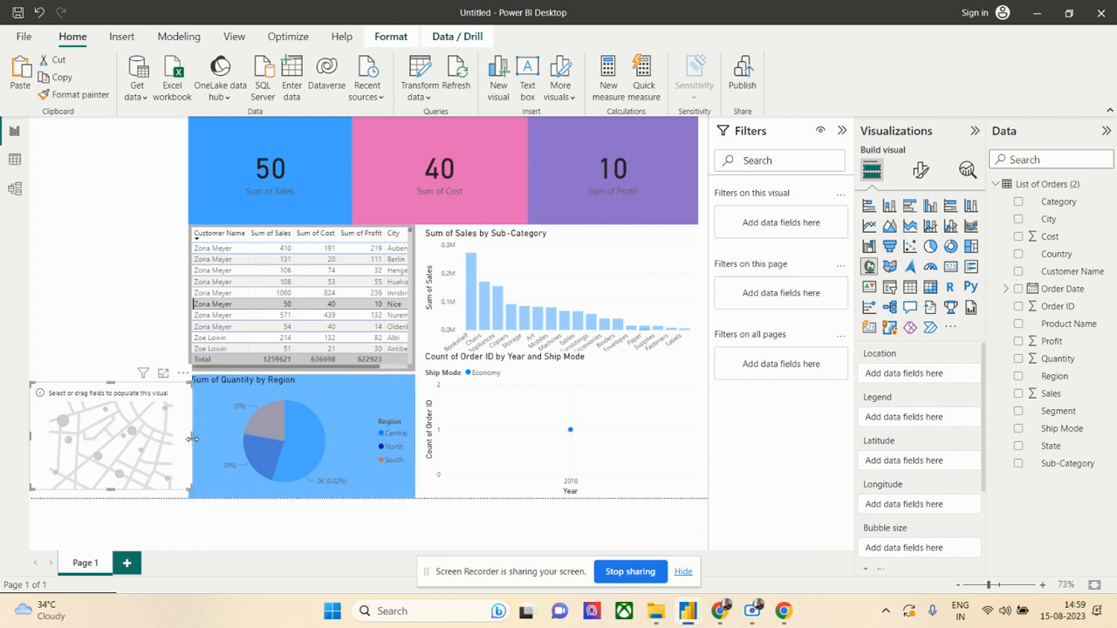
left_click_drag(192, 438, 183, 443)
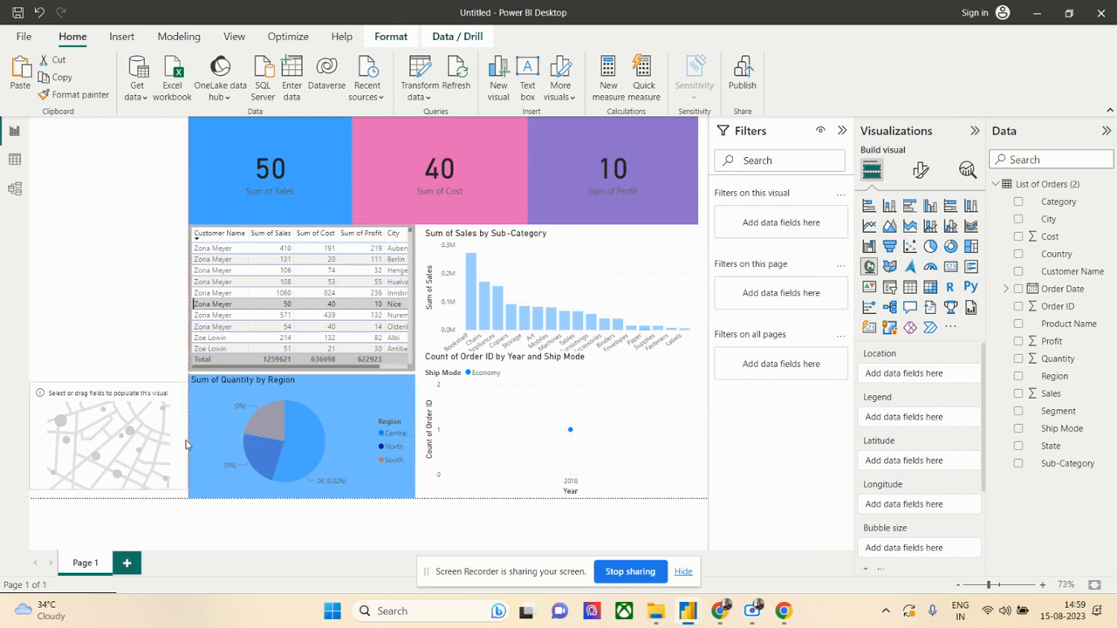
left_click_drag(113, 384, 112, 279)
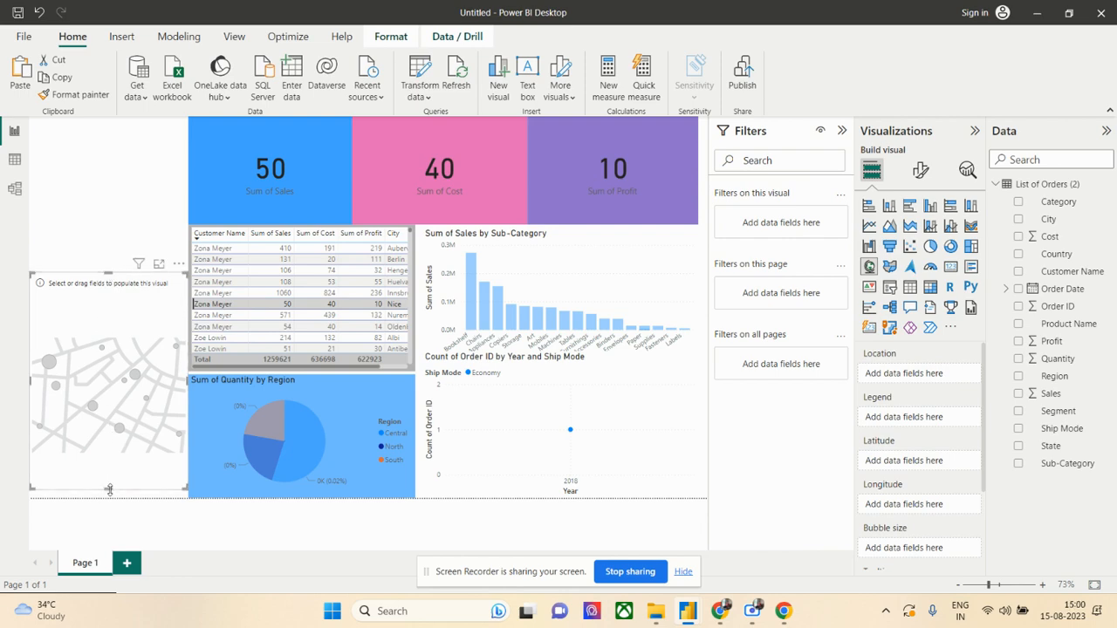
left_click_drag(109, 490, 108, 497)
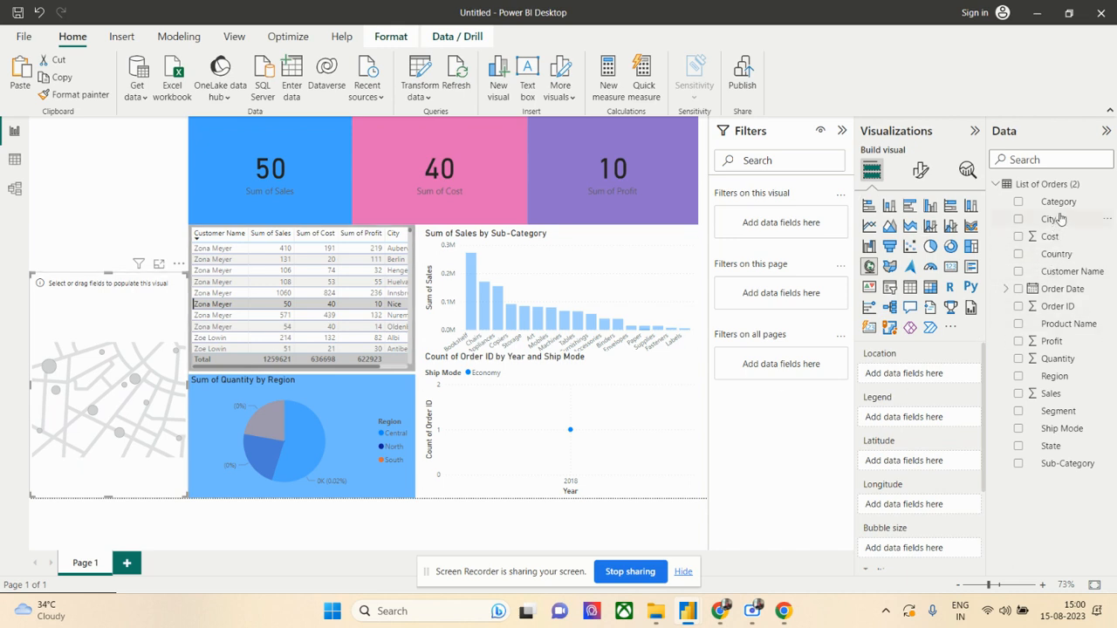
- Assign Country as the map's location and Sales as its bubble size
left_click_drag(1068, 254, 930, 381)
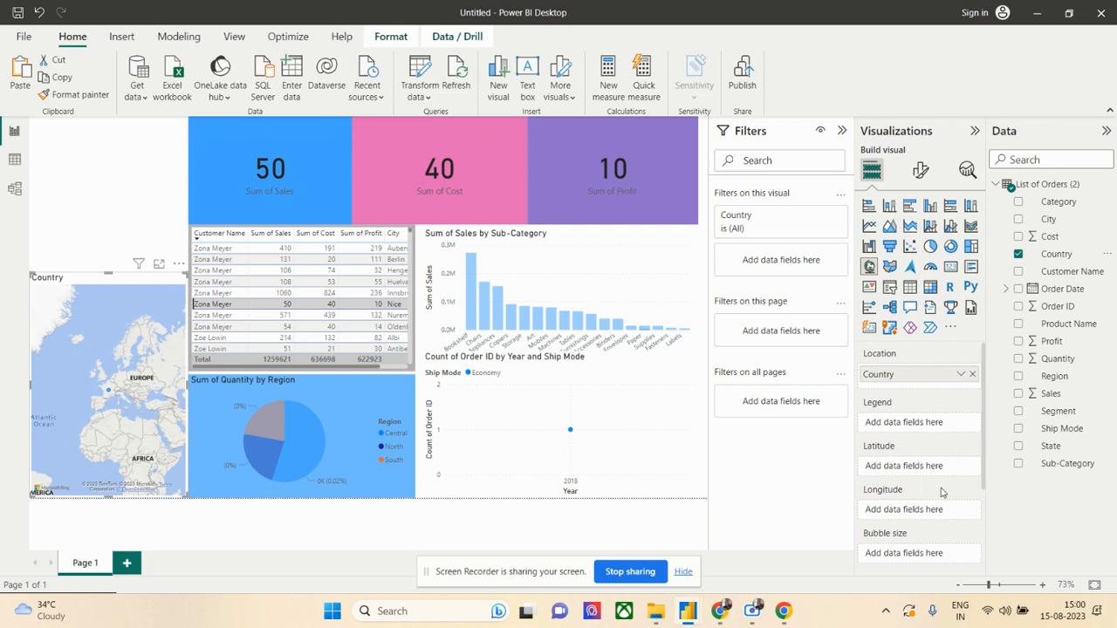
scroll(947, 490, "down", 1)
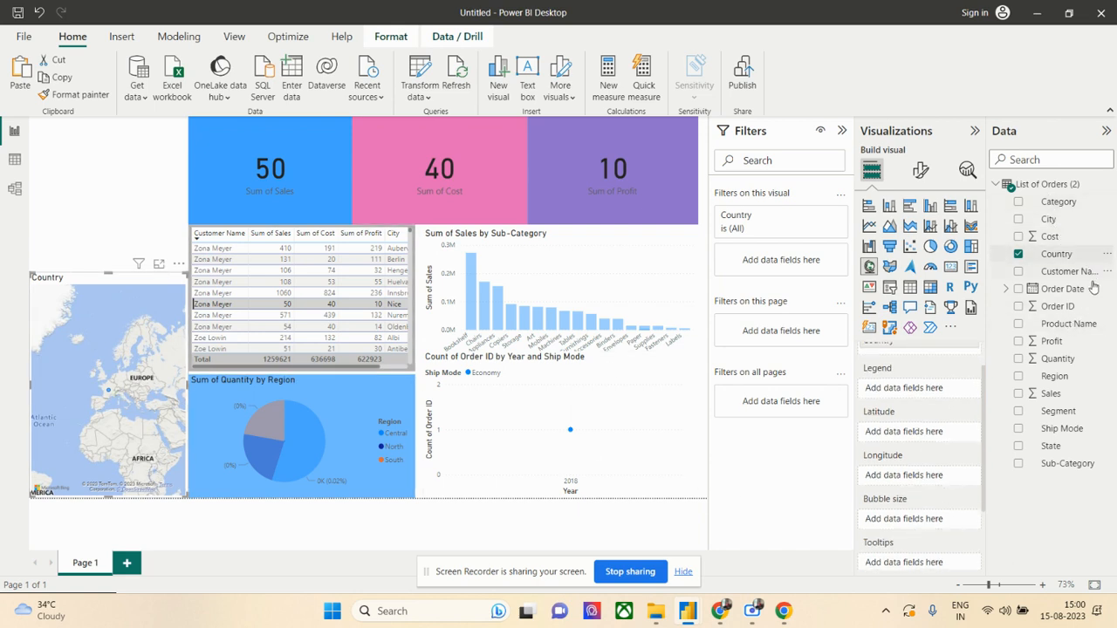
left_click_drag(1058, 394, 927, 518)
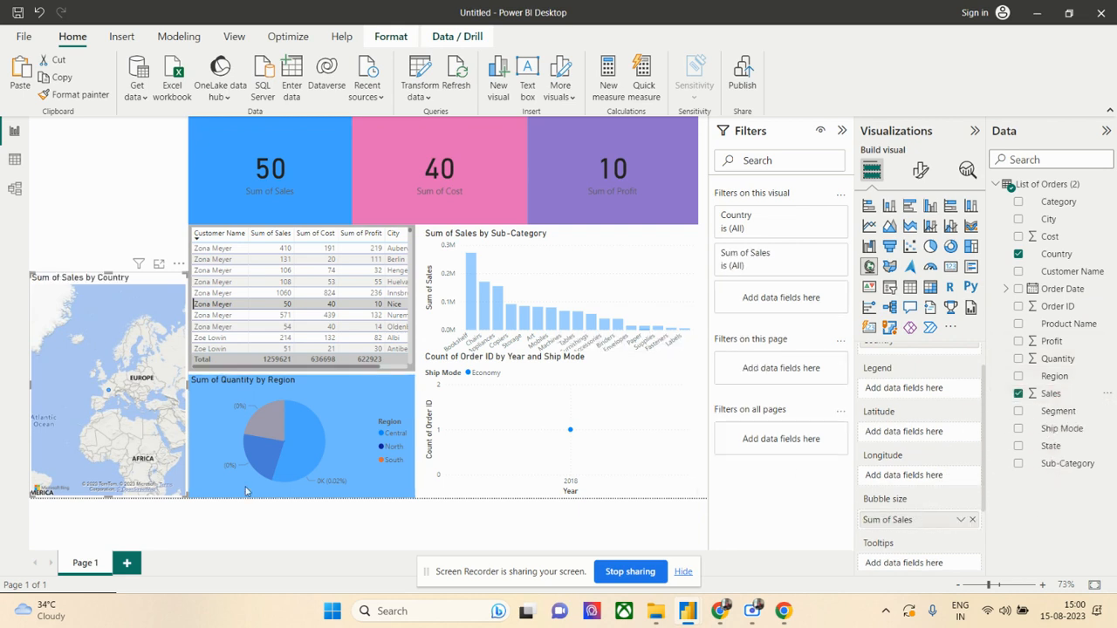
left_click(85, 171)
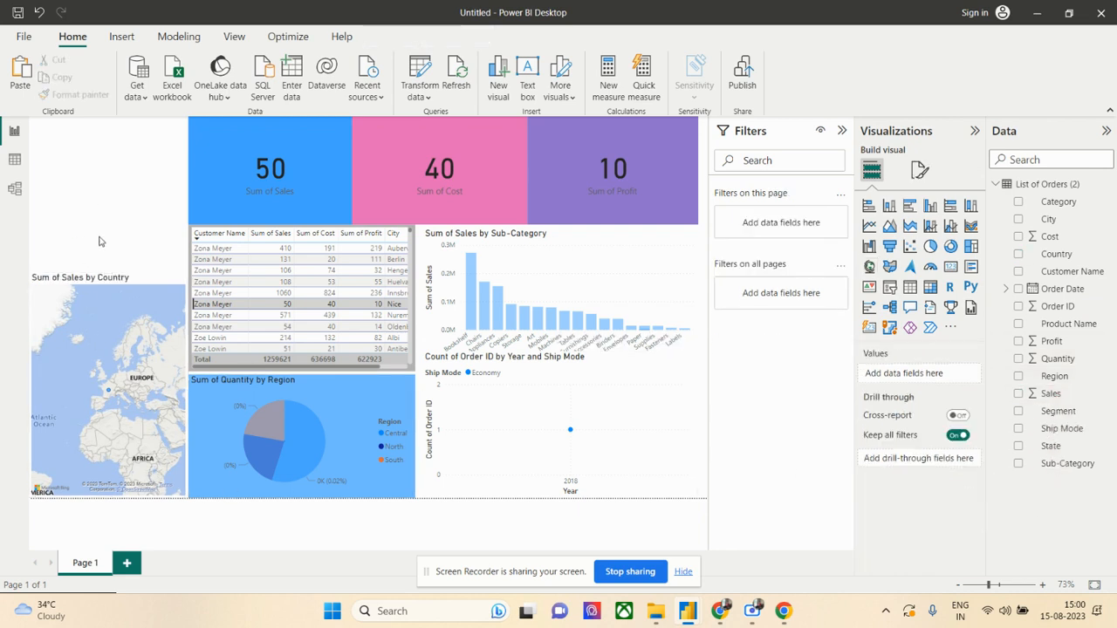
- Cross-filter the report page by the France bubble on the Sales by Country map
left_click(101, 390)
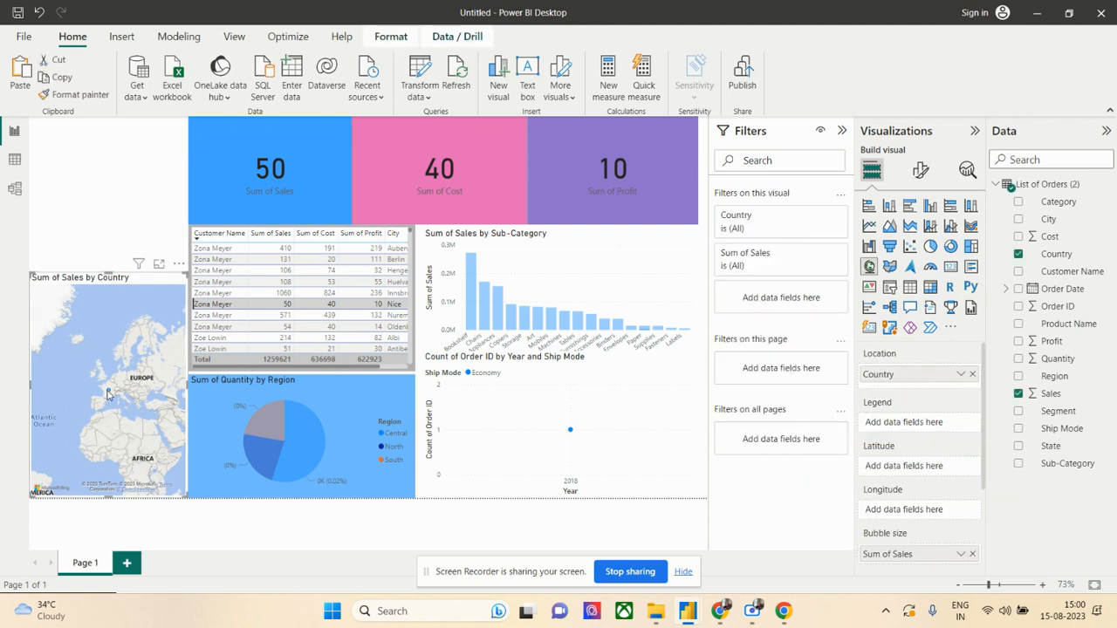
left_click(108, 393)
left_click(138, 213)
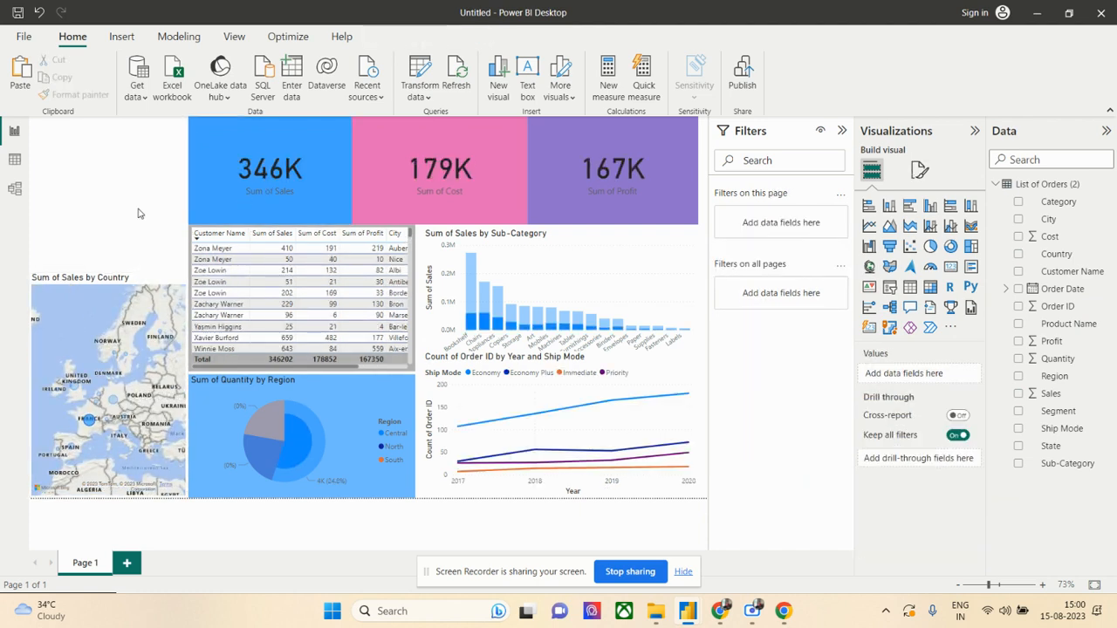
- Add a Q&A visual in the empty area above the map and delete it
double_click(112, 218)
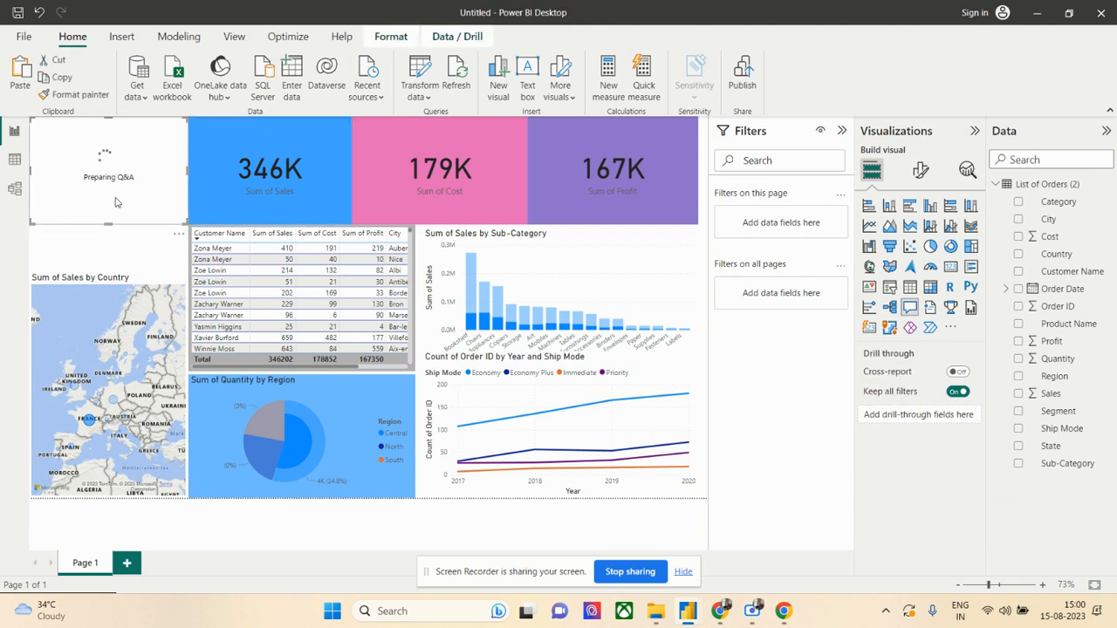
key("Delete")
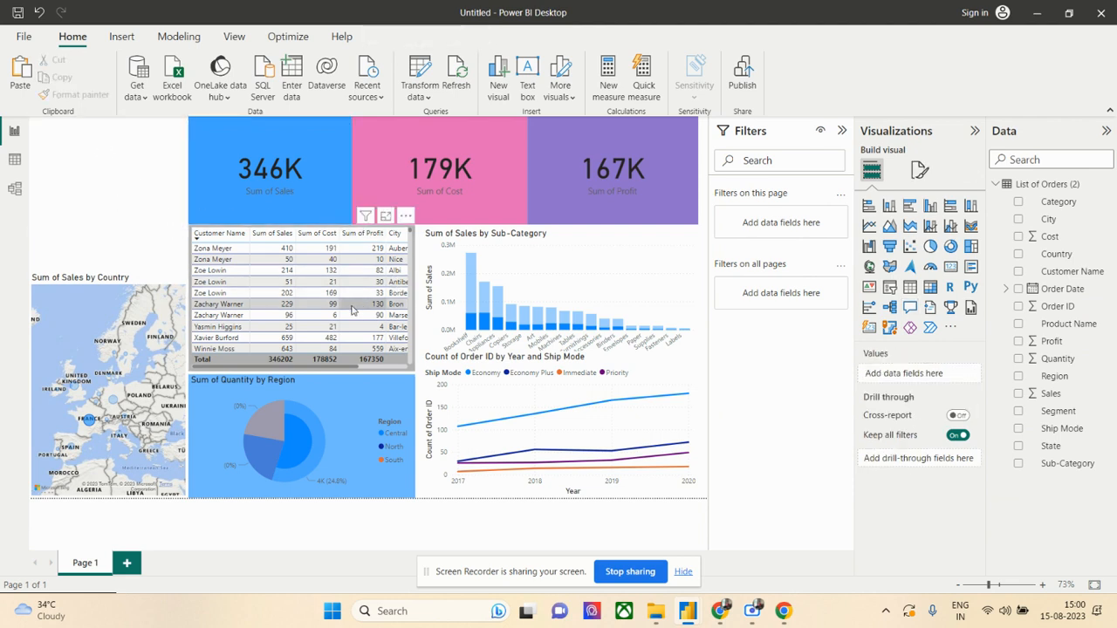
- Cross-filter the report page by the United Kingdom, France, Nordic and Germany bubbles on the Sales by Country map, ending on Germany
left_click(366, 267)
left_click(336, 399)
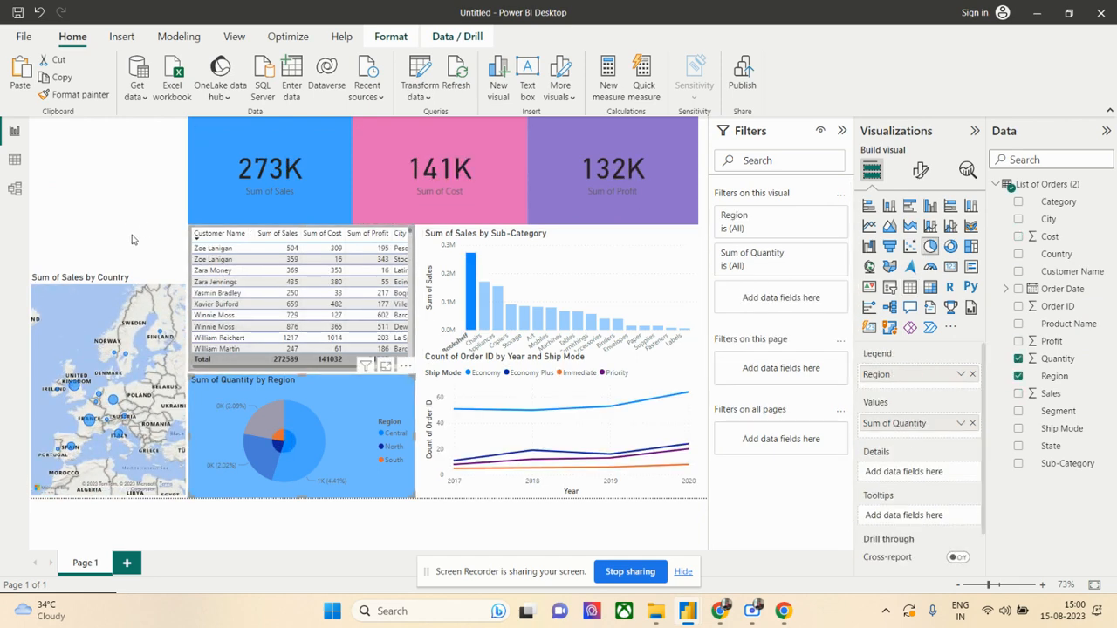
left_click(76, 386)
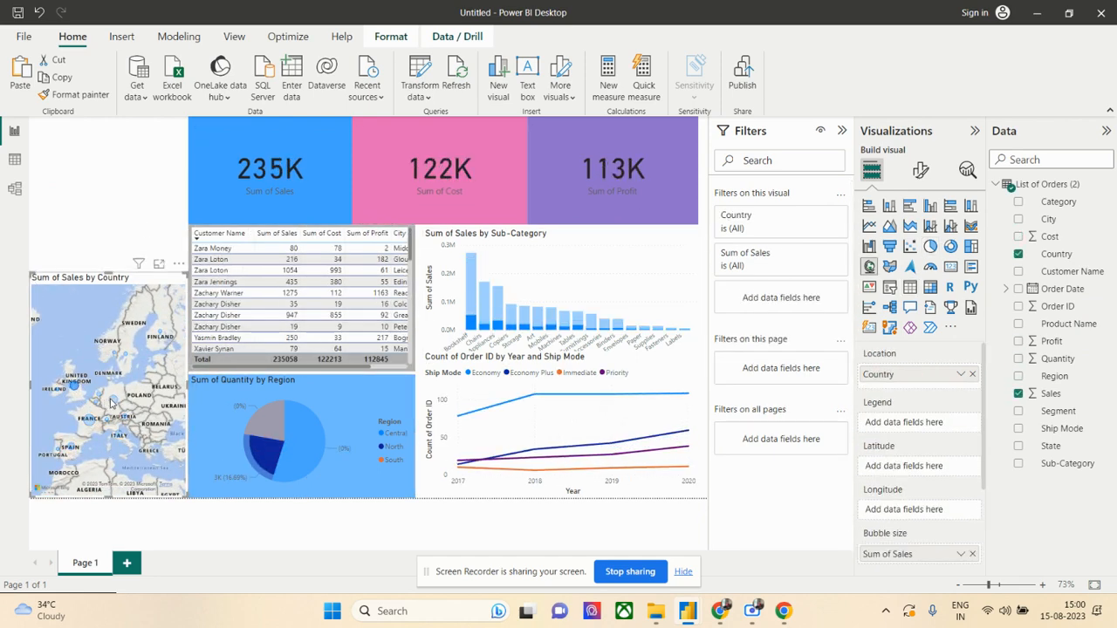
left_click(91, 423)
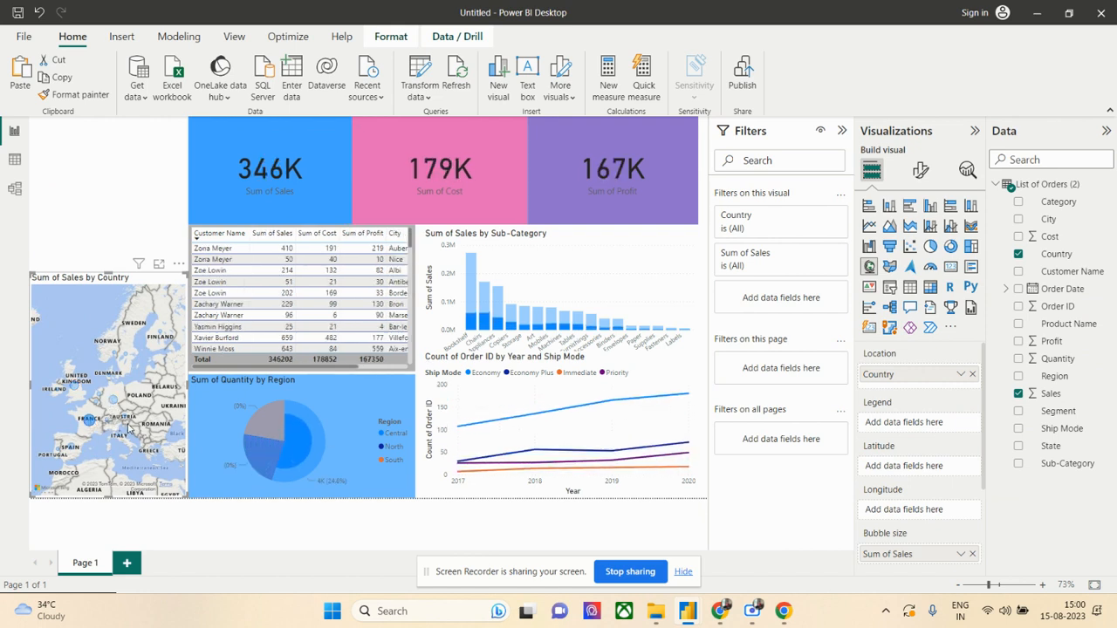
left_click(112, 402)
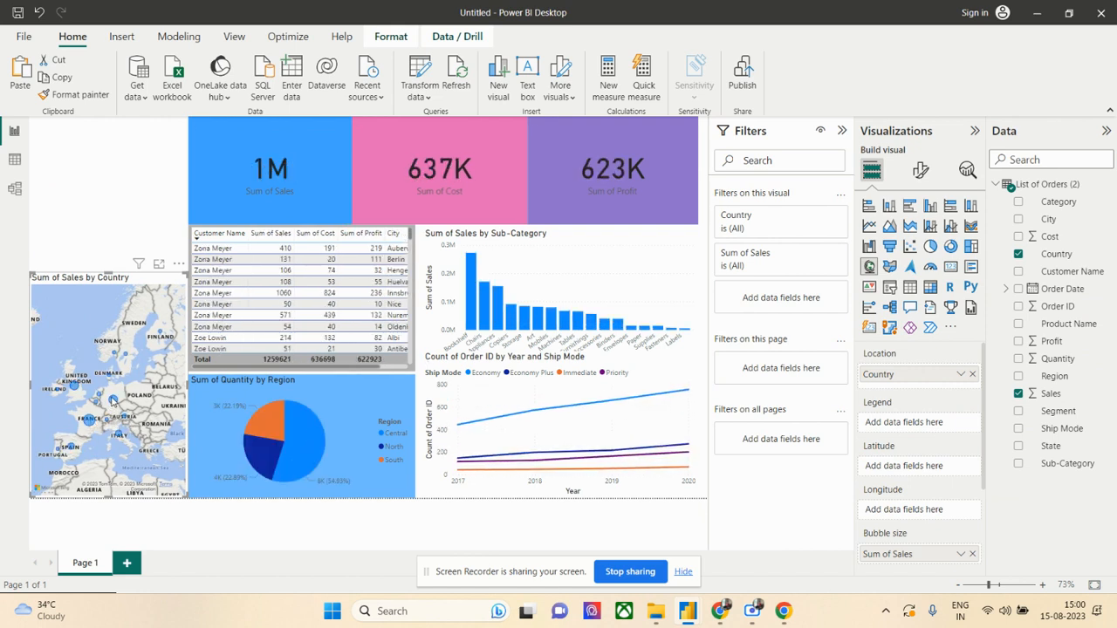
left_click(113, 400)
left_click(116, 358)
left_click(170, 341)
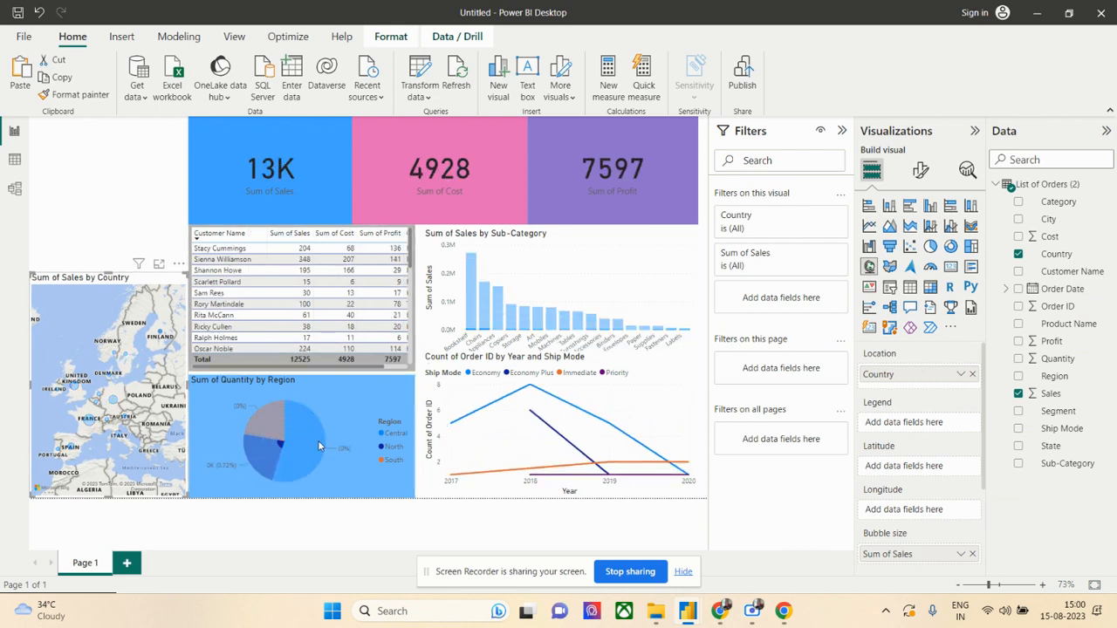
left_click(111, 403)
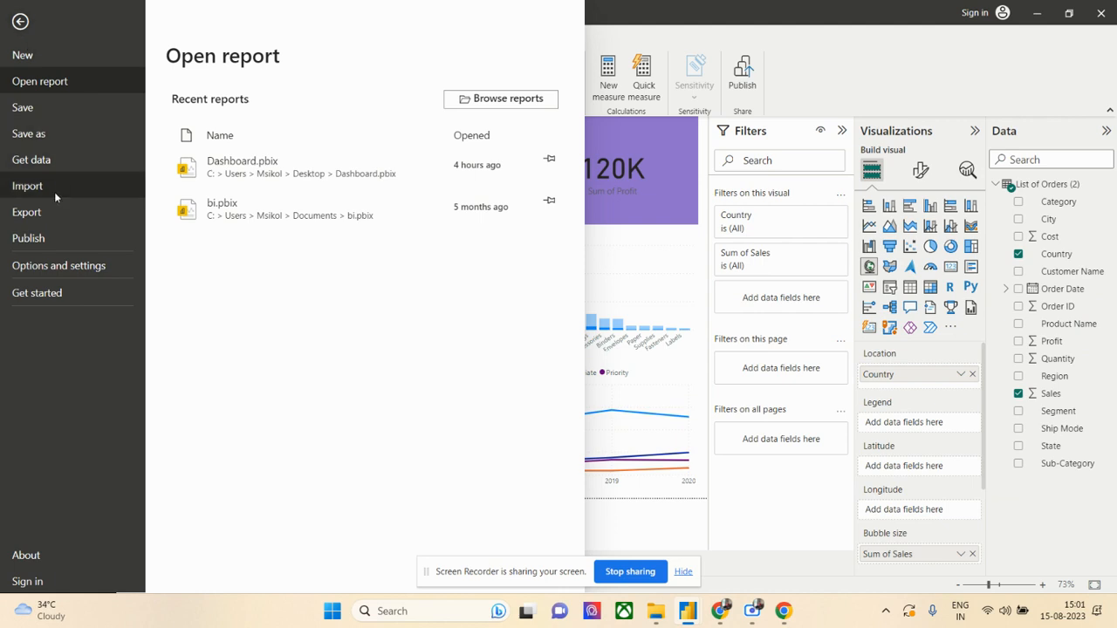
- Check the Use Map and Filled Map visuals setting in the global Security options and close the options without saving changes
left_click(47, 267)
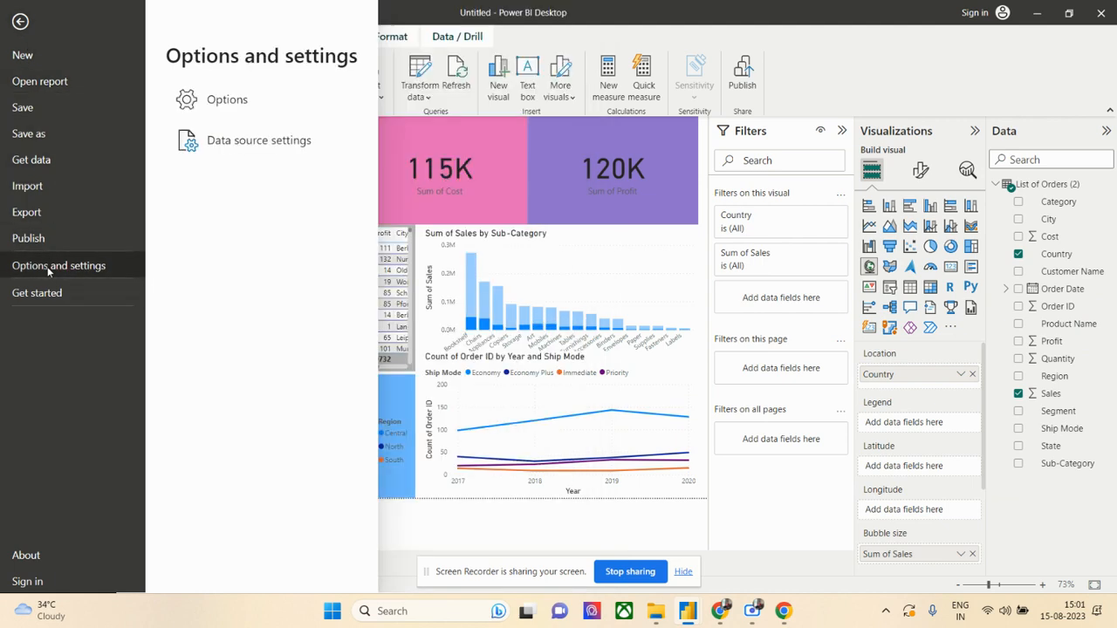
left_click(248, 103)
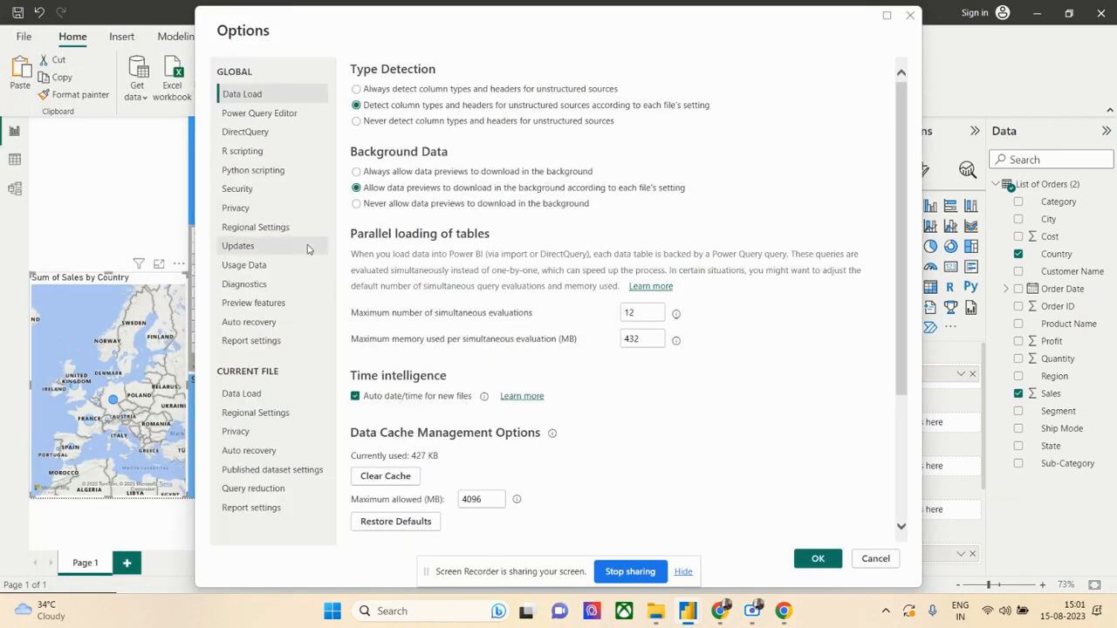
left_click(238, 190)
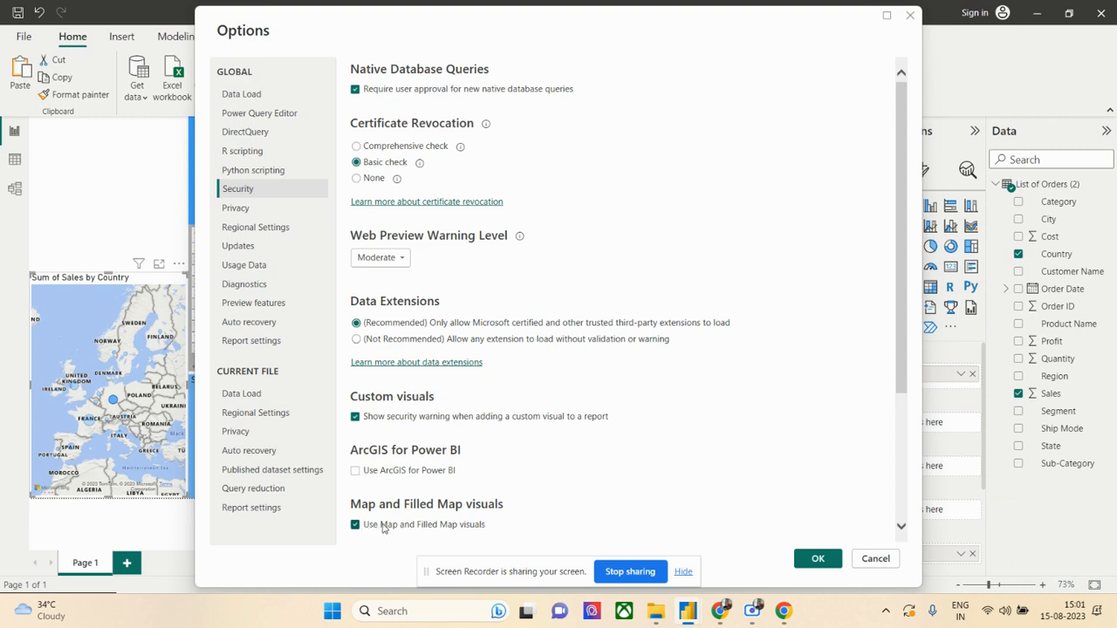
left_click(874, 559)
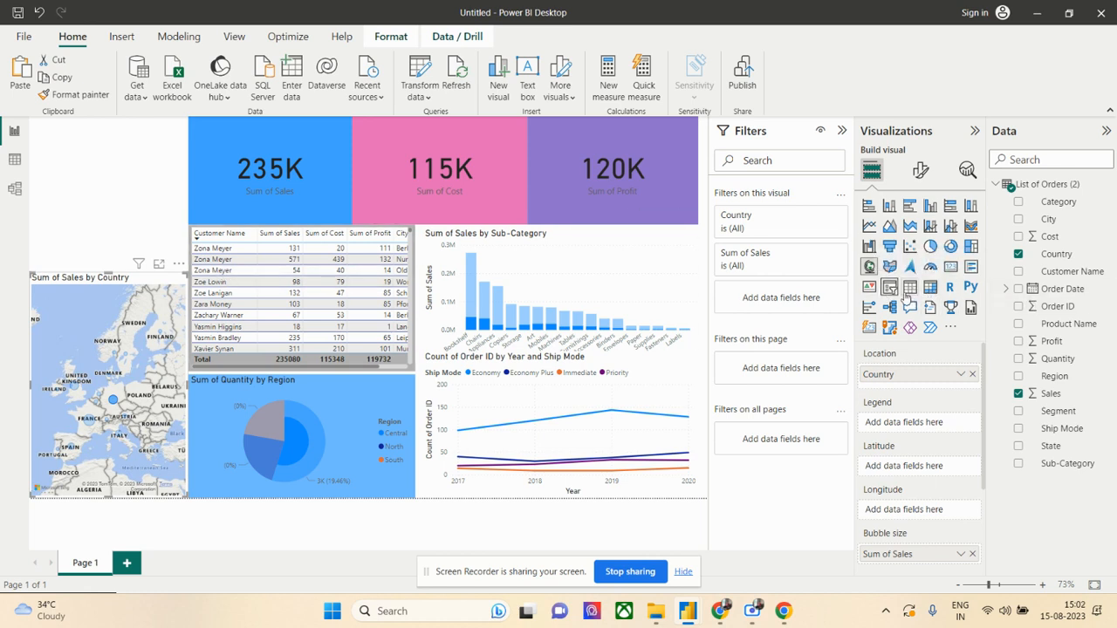
- Add a slicer for the Ship Mode field in the gap between the page's top edge and the Sales by Country map
left_click(889, 287)
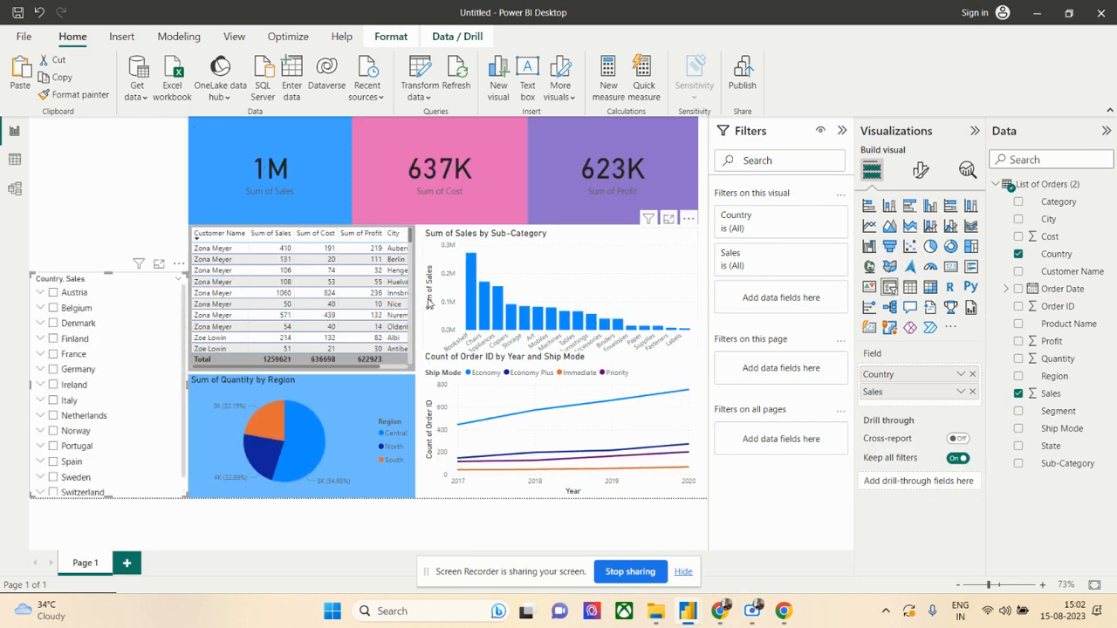
key("ctrl+z")
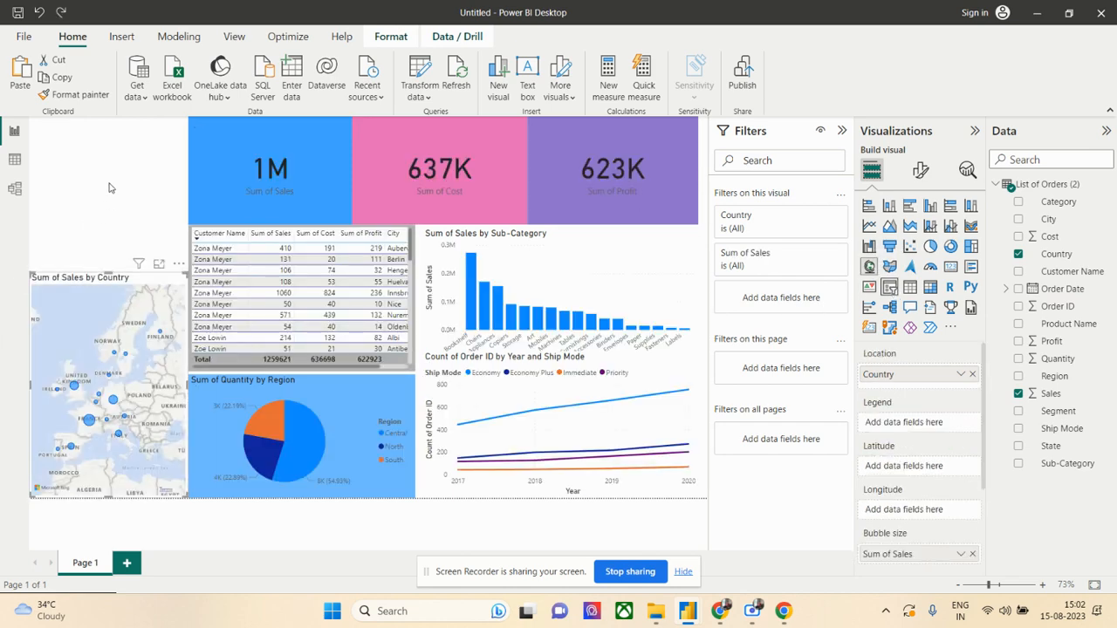
left_click(107, 185)
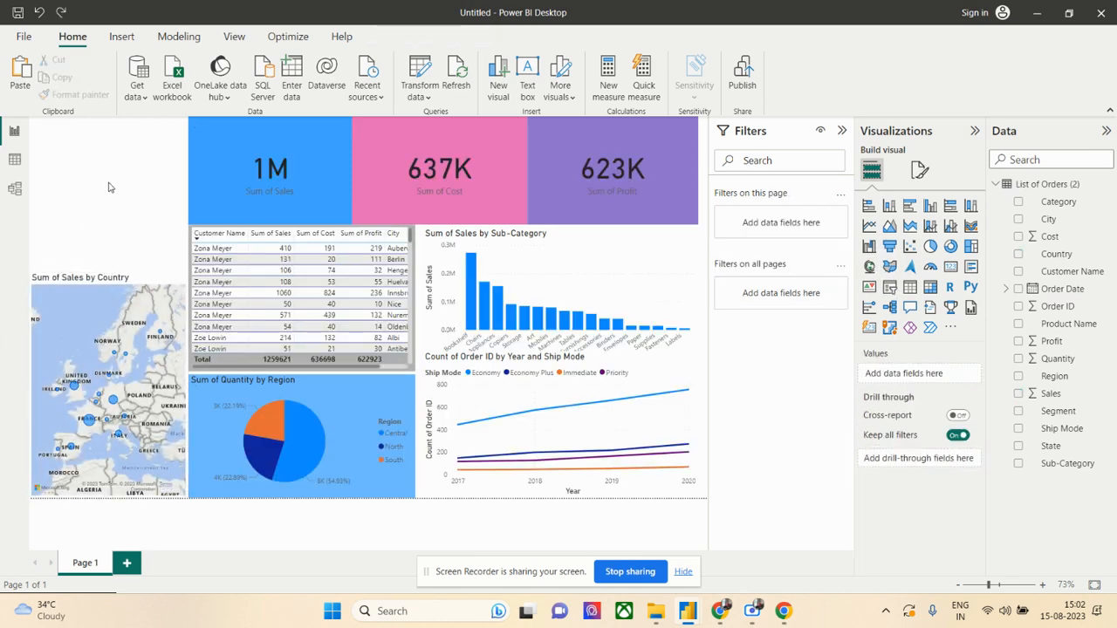
left_click(890, 291)
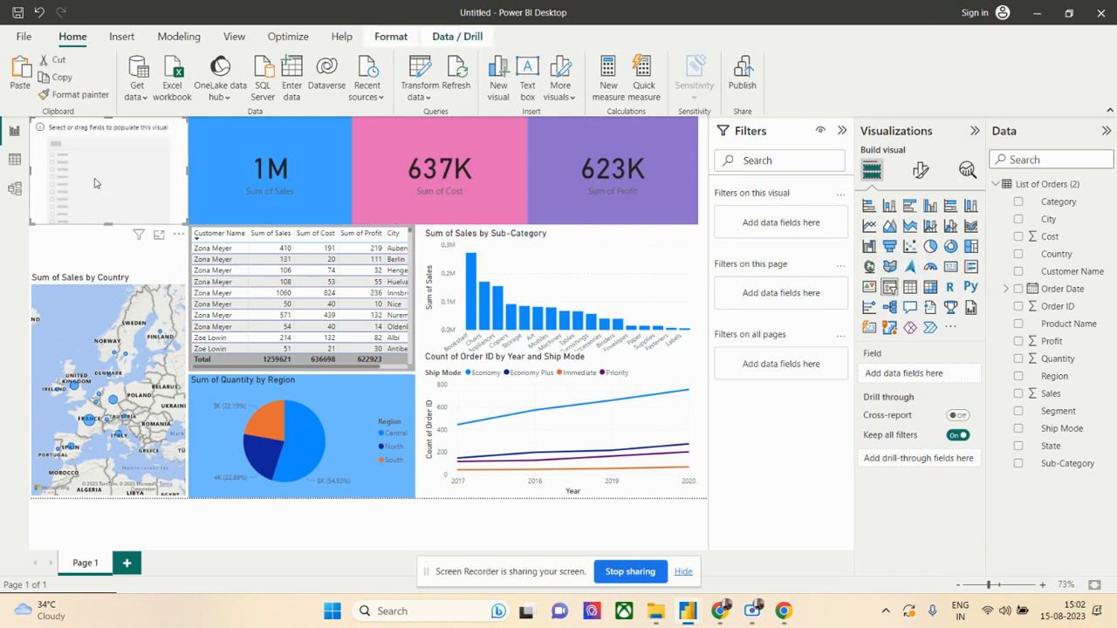
left_click_drag(92, 179, 94, 222)
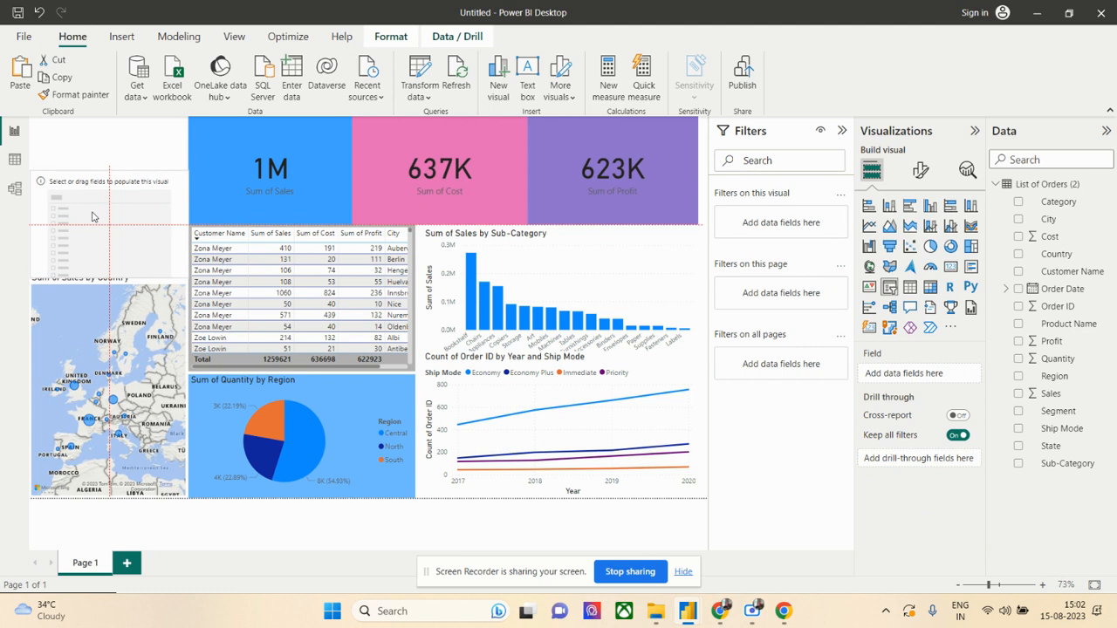
left_click_drag(109, 165, 101, 227)
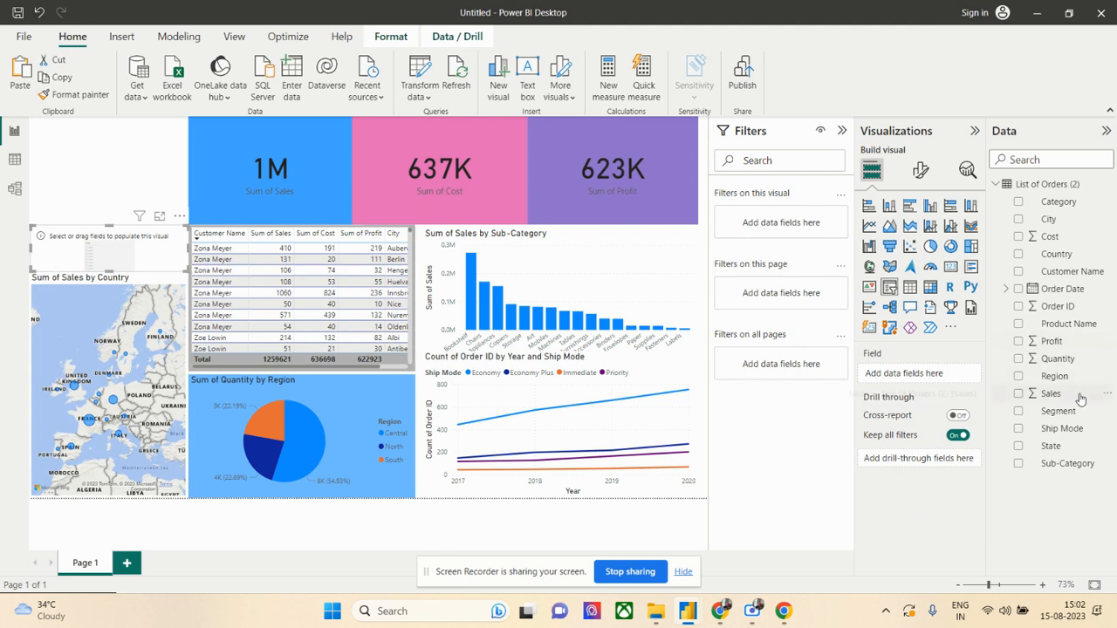
left_click_drag(1073, 429, 884, 395)
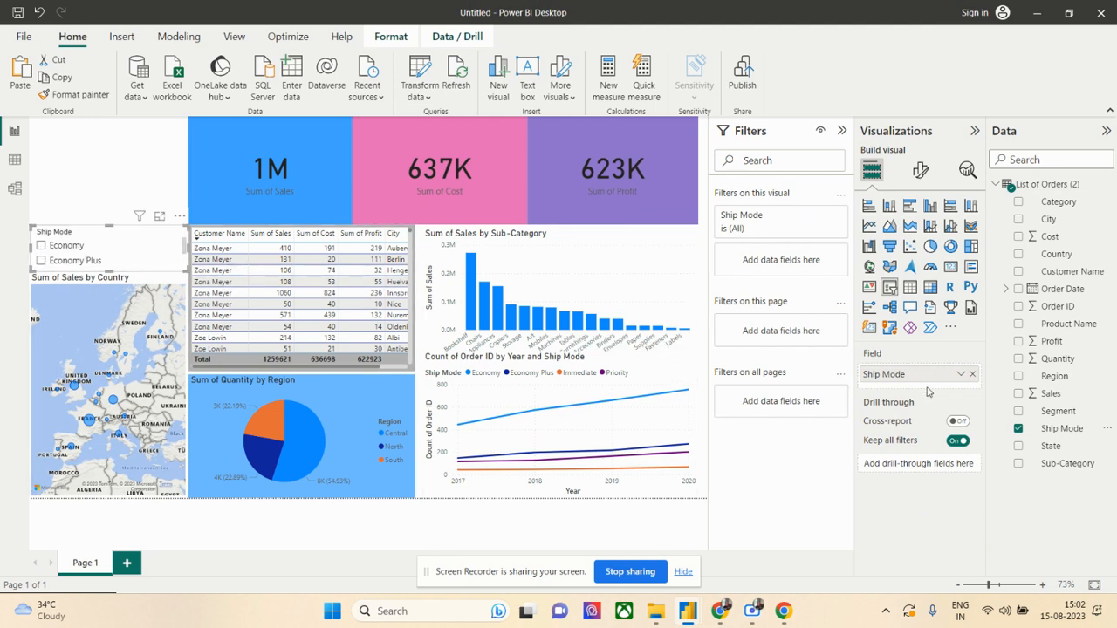
- Set the Ship Mode slicer's style to Dropdown
left_click(921, 171)
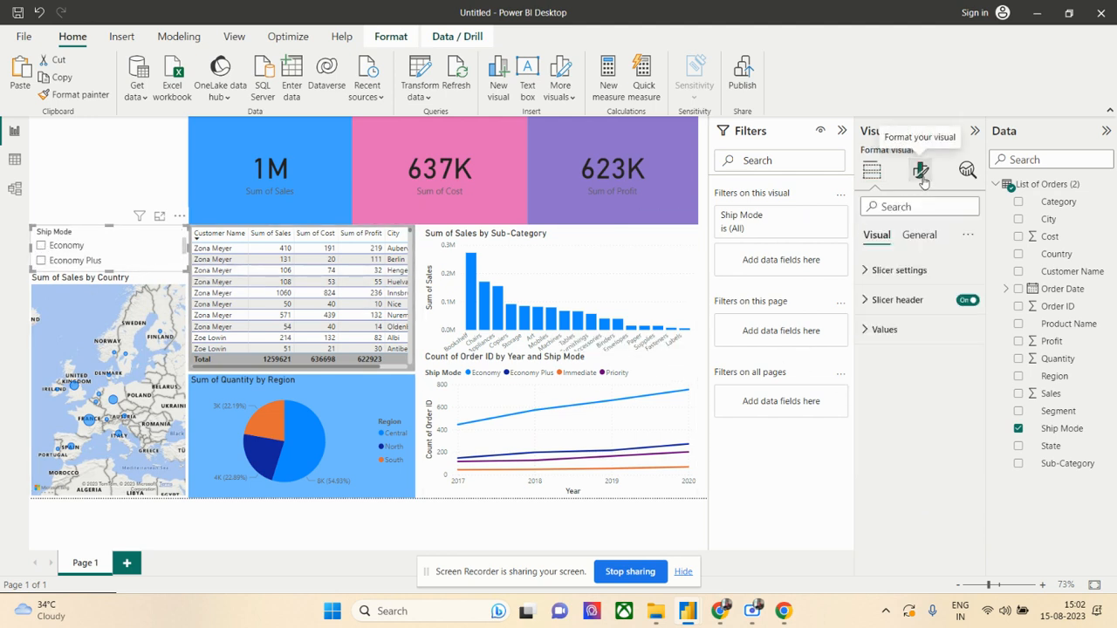
left_click(908, 271)
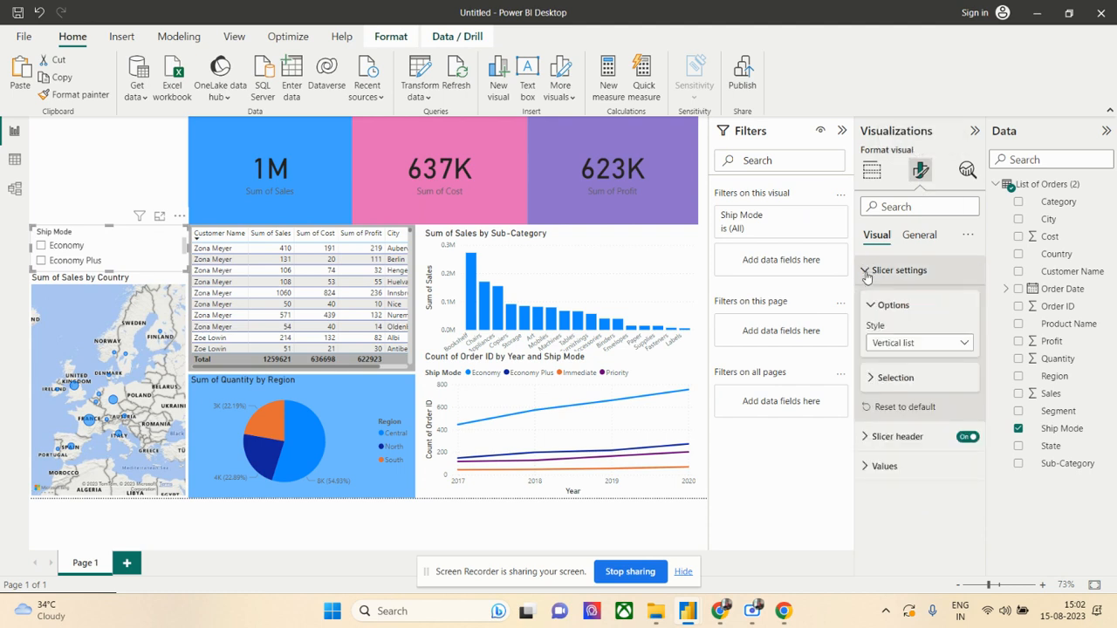
left_click(929, 345)
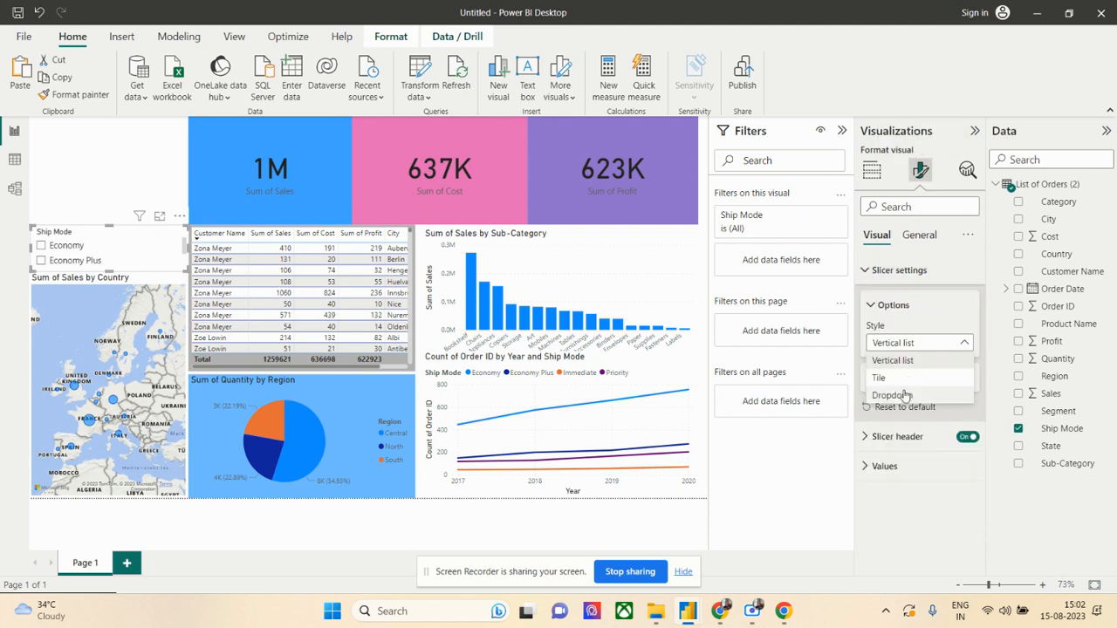
left_click(905, 395)
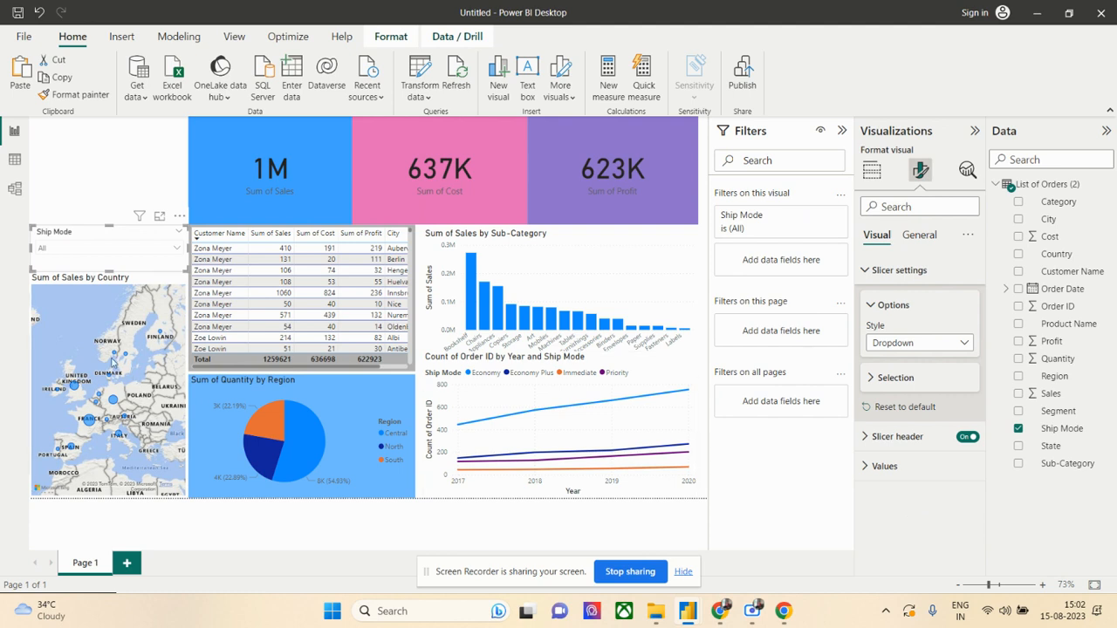
- Filter the report page by Economy and by Priority in turn with the Ship Mode slicer
left_click(111, 249)
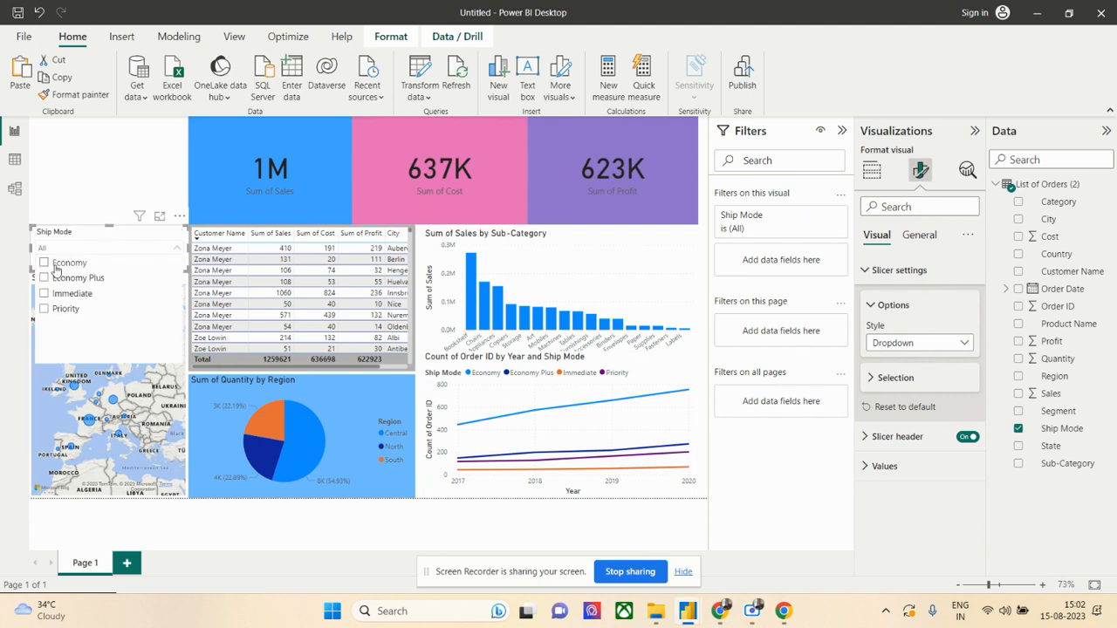
left_click(43, 263)
left_click(45, 309)
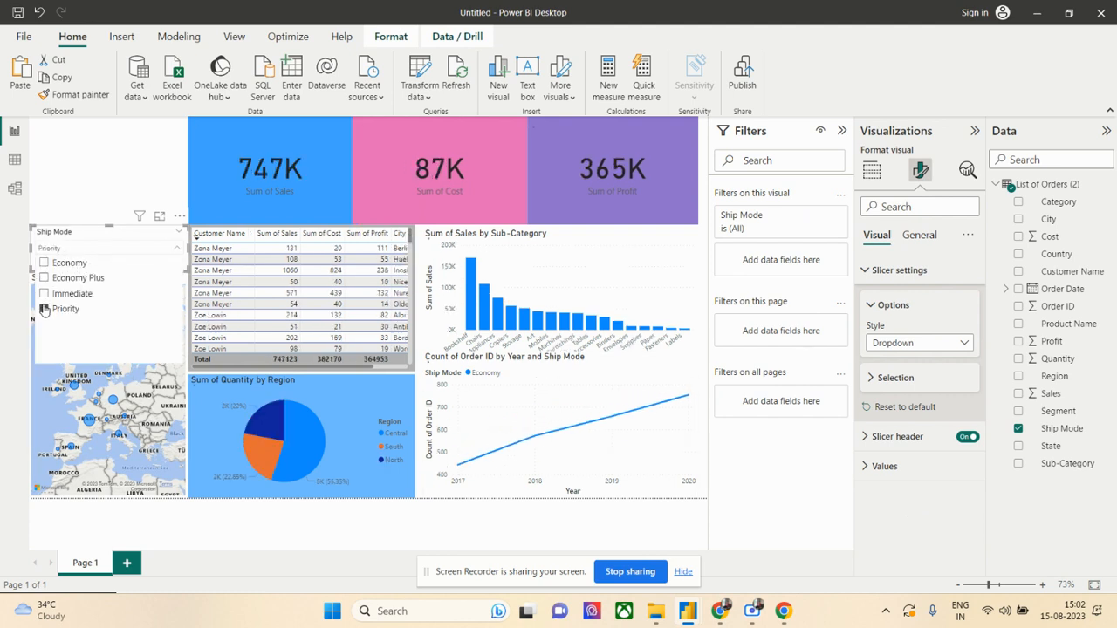
left_click(75, 209)
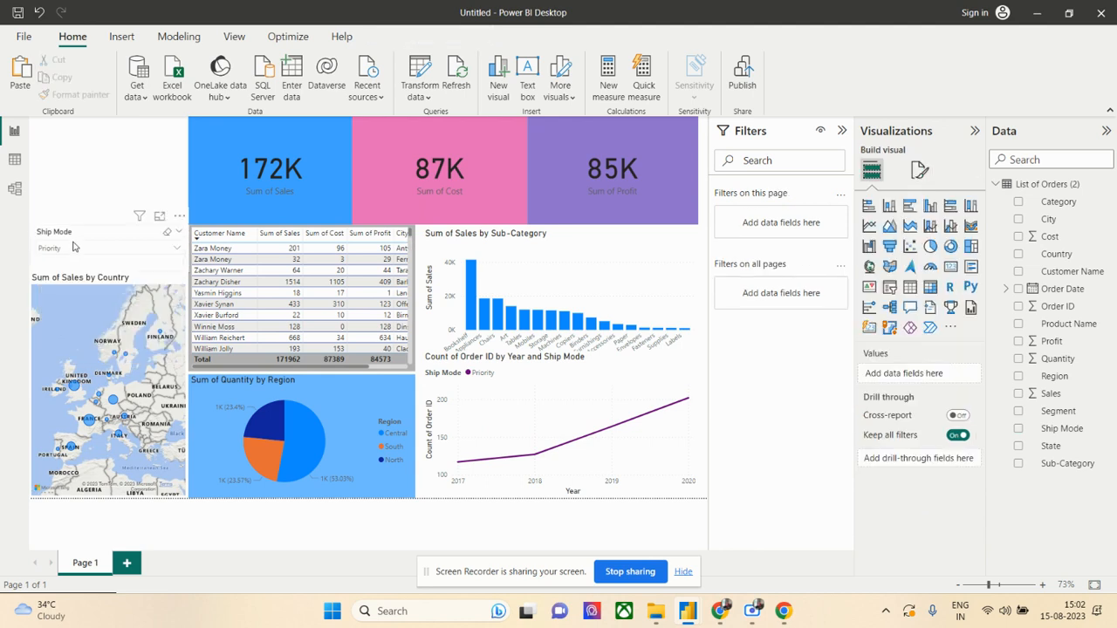
- Set the Ship Mode slicer's selection to Economy Plus
left_click(77, 248)
left_click(69, 218)
left_click(67, 249)
left_click(61, 278)
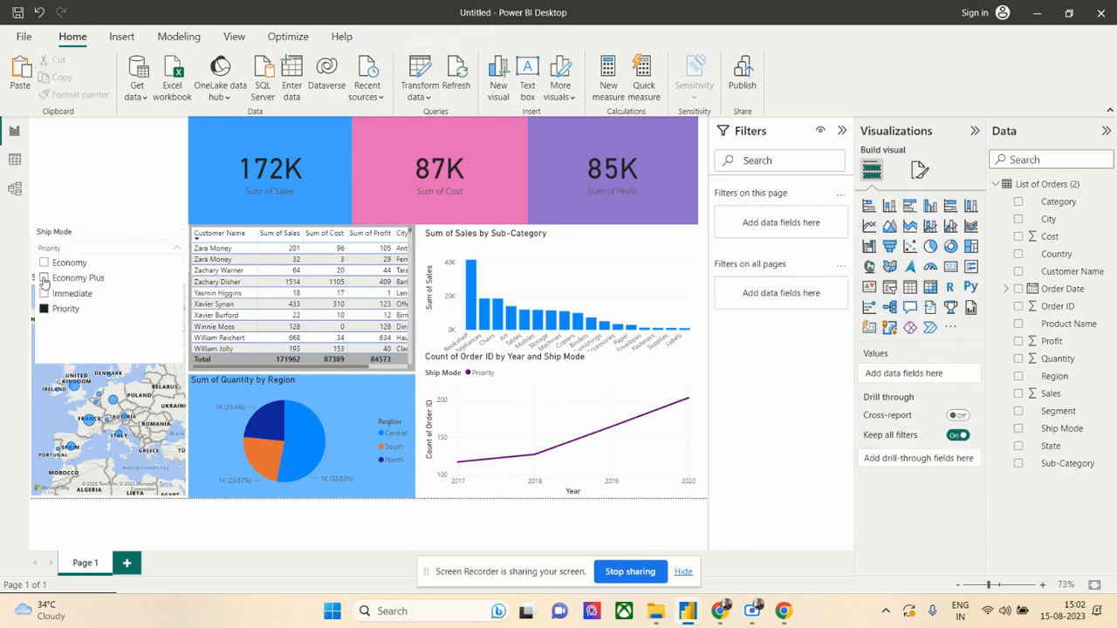
left_click(85, 234)
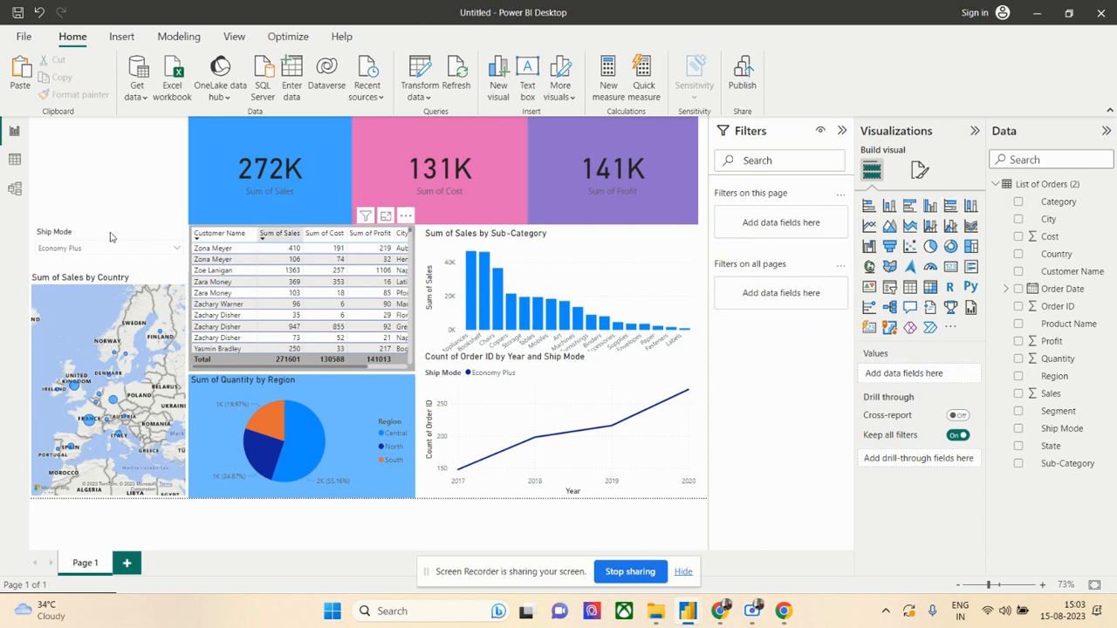
- Add a slicer above the Ship Mode slicer, shorten it and make Order Date its only field
left_click(889, 287)
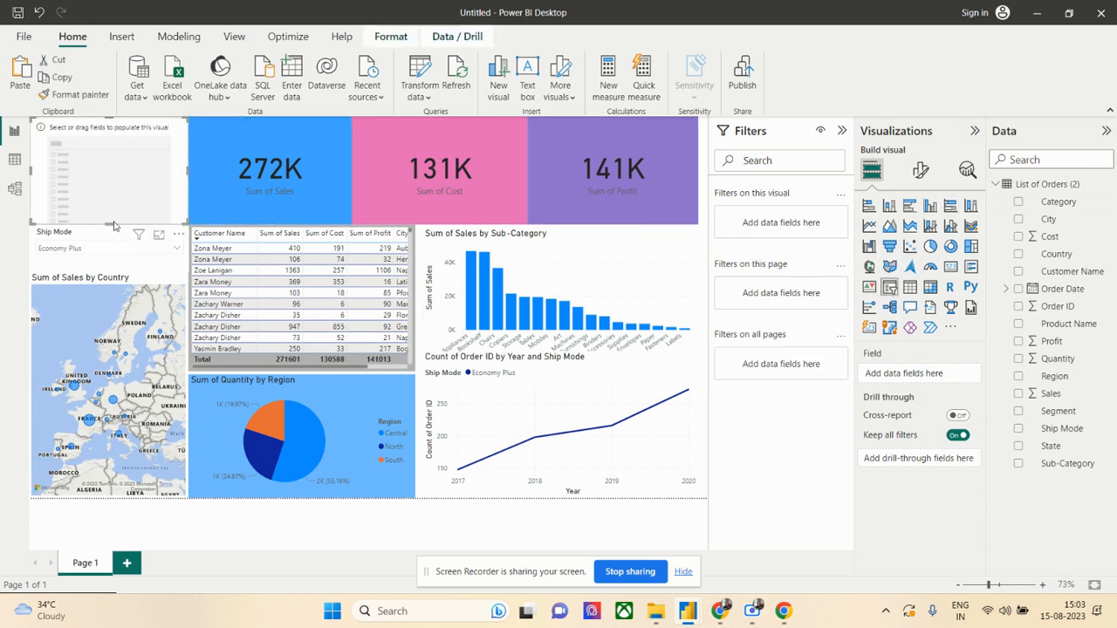
left_click_drag(109, 224, 109, 181)
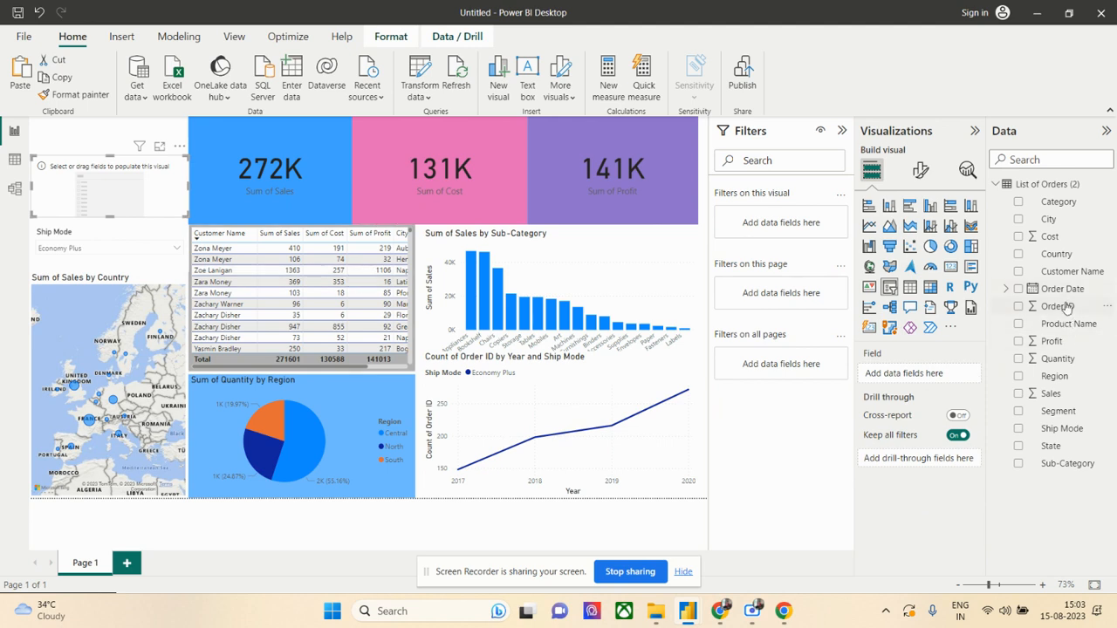
left_click_drag(1066, 306, 934, 377)
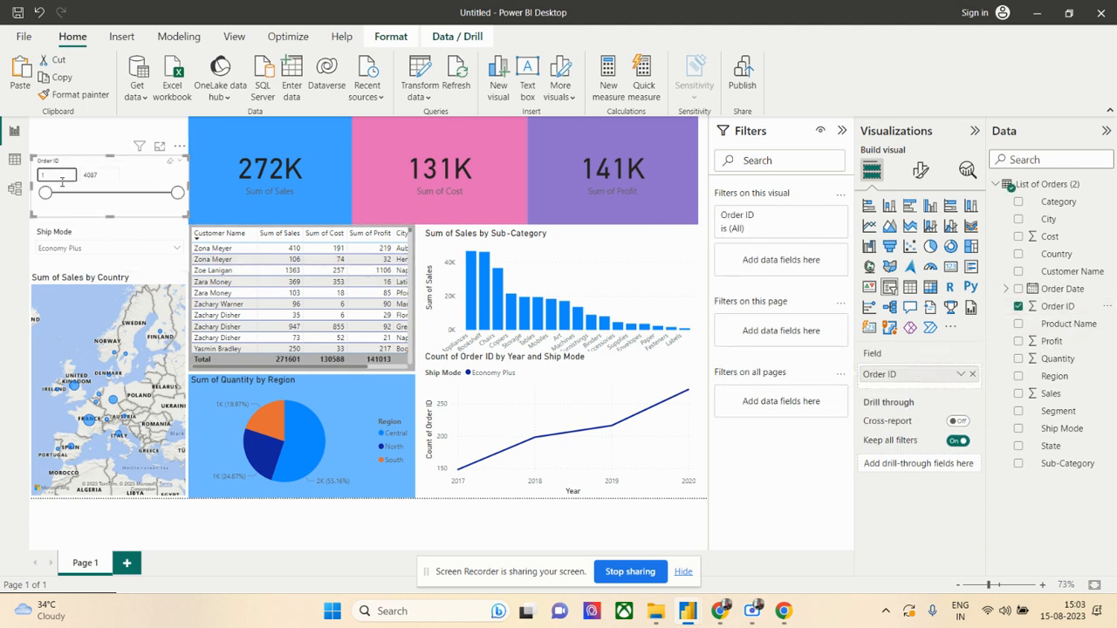
left_click(973, 374)
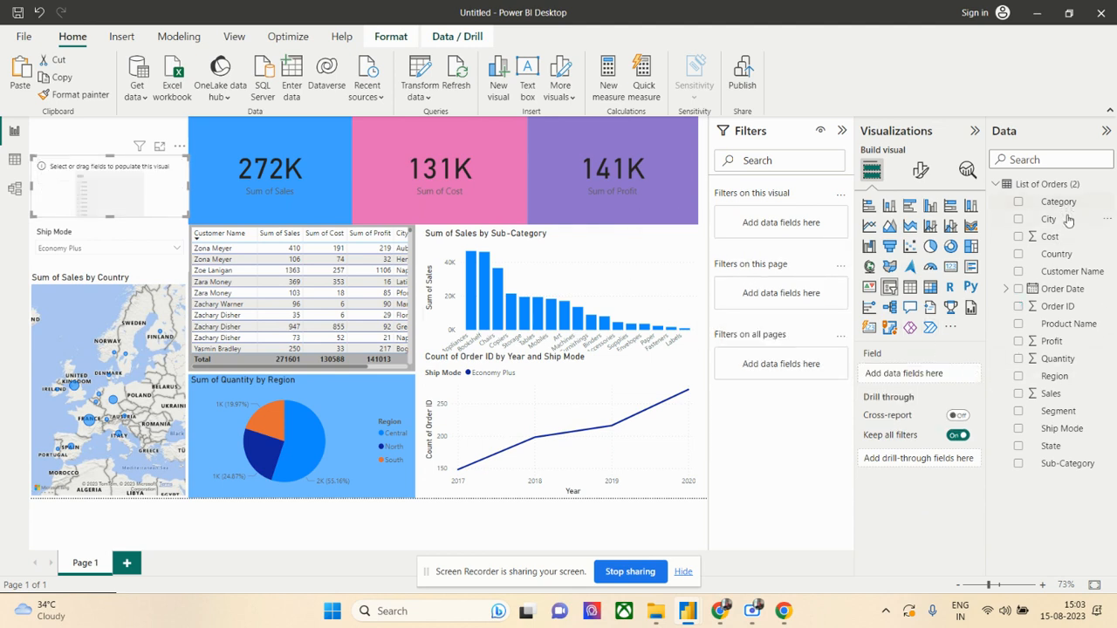
left_click_drag(1074, 297, 937, 377)
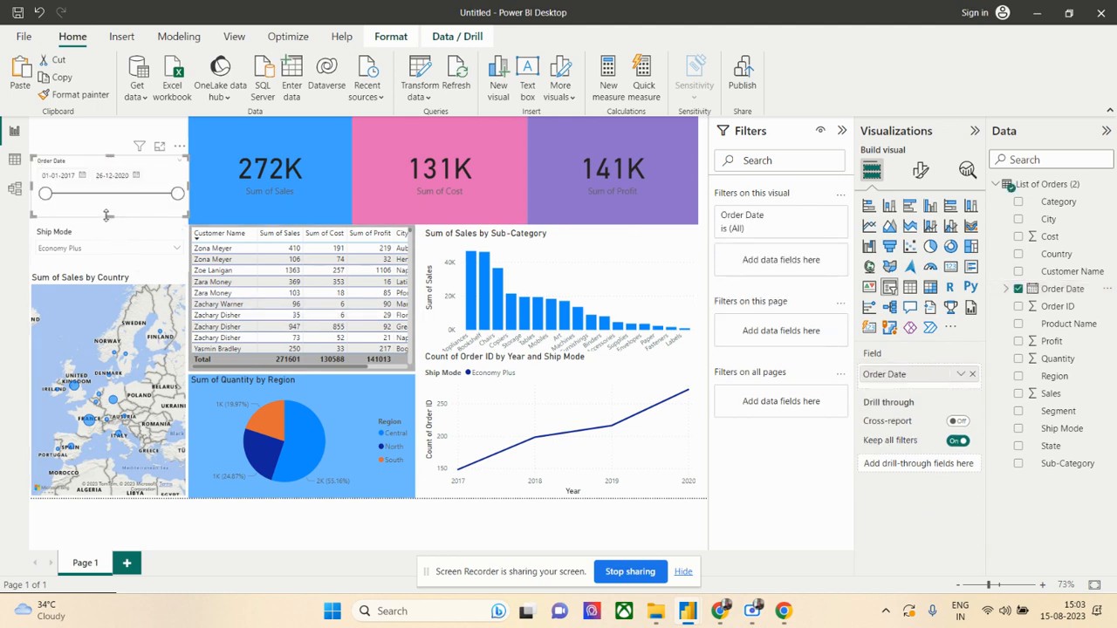
left_click(96, 143)
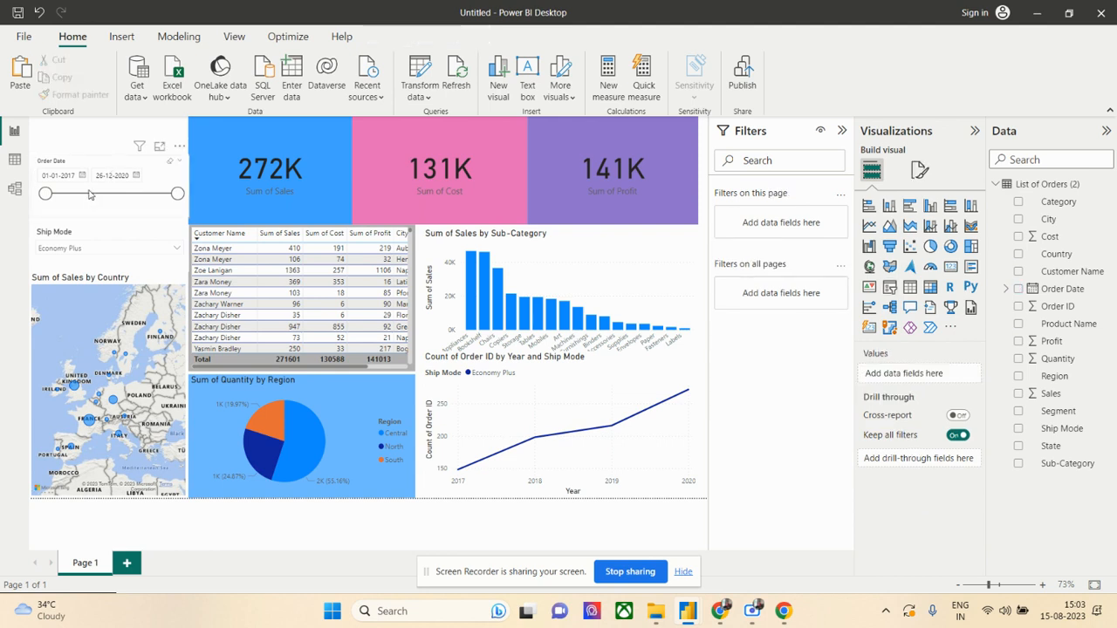
- Try the Order Date slicer with a 25-09-2018 start and a 30-11-2019 end, and restore the 01-01-2017 to 26-12-2020 range
left_click_drag(46, 193, 102, 193)
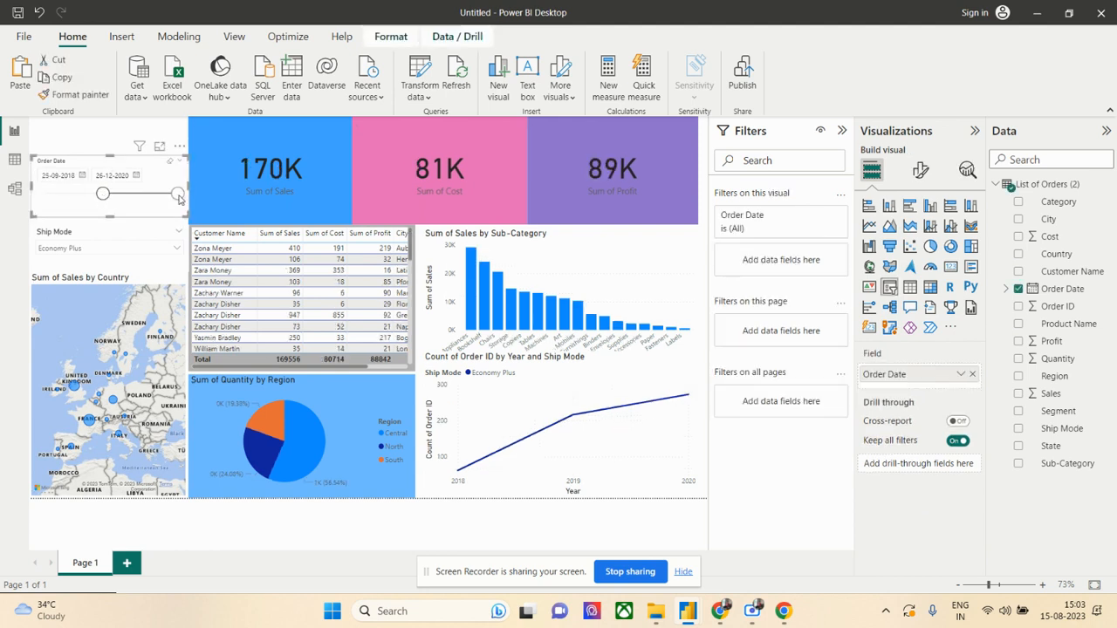
left_click_drag(179, 195, 44, 195)
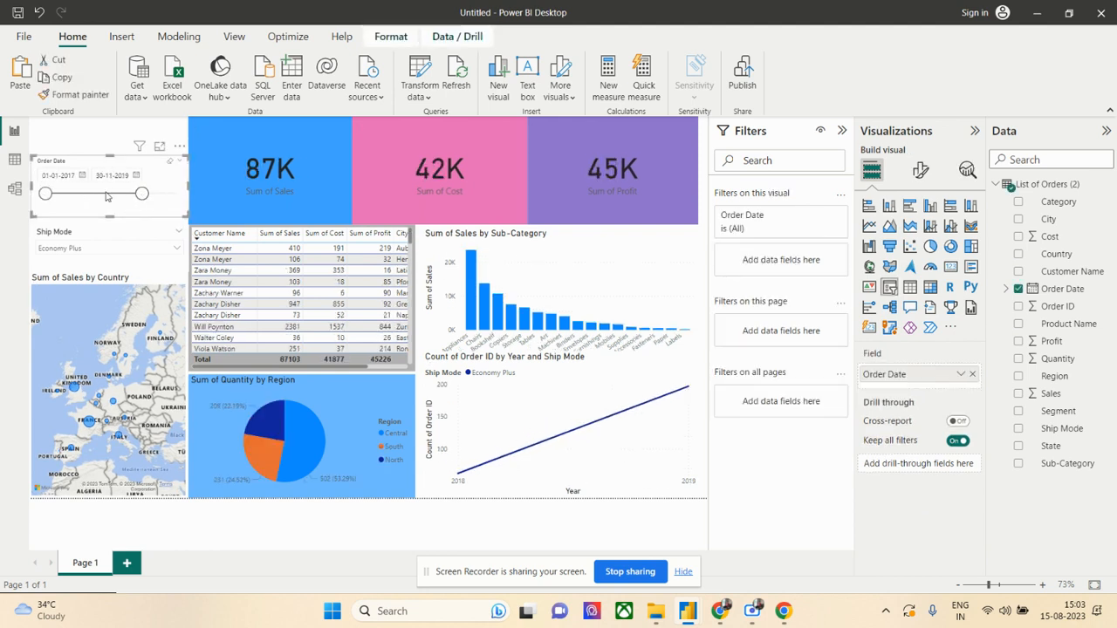
left_click_drag(142, 193, 179, 193)
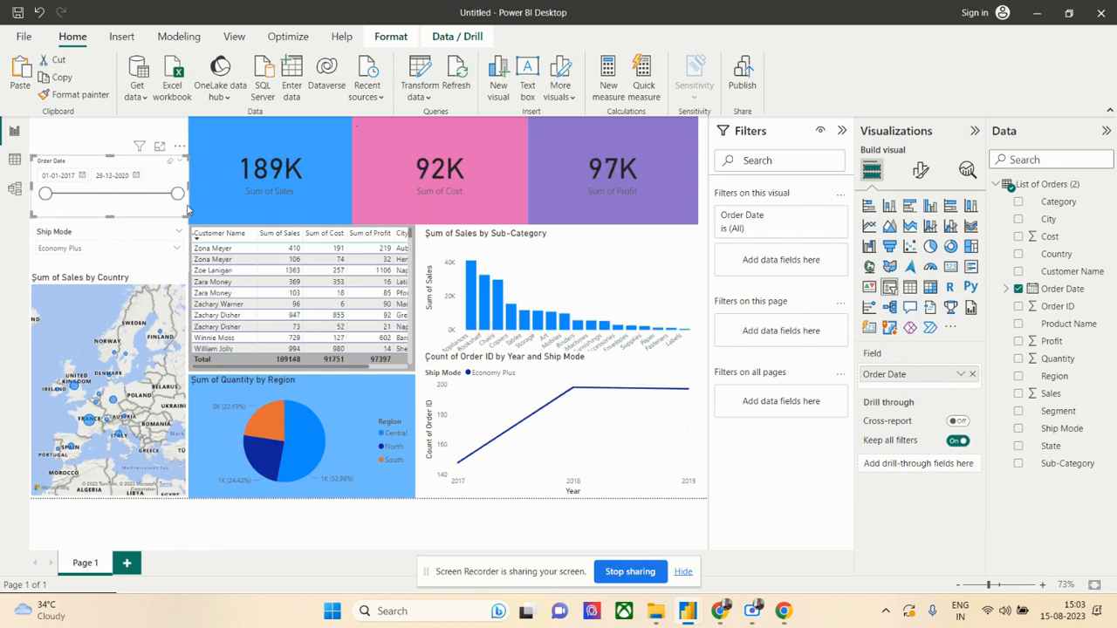
- Extend the Order Date slicer upward to the top edge of the report page
left_click(68, 142)
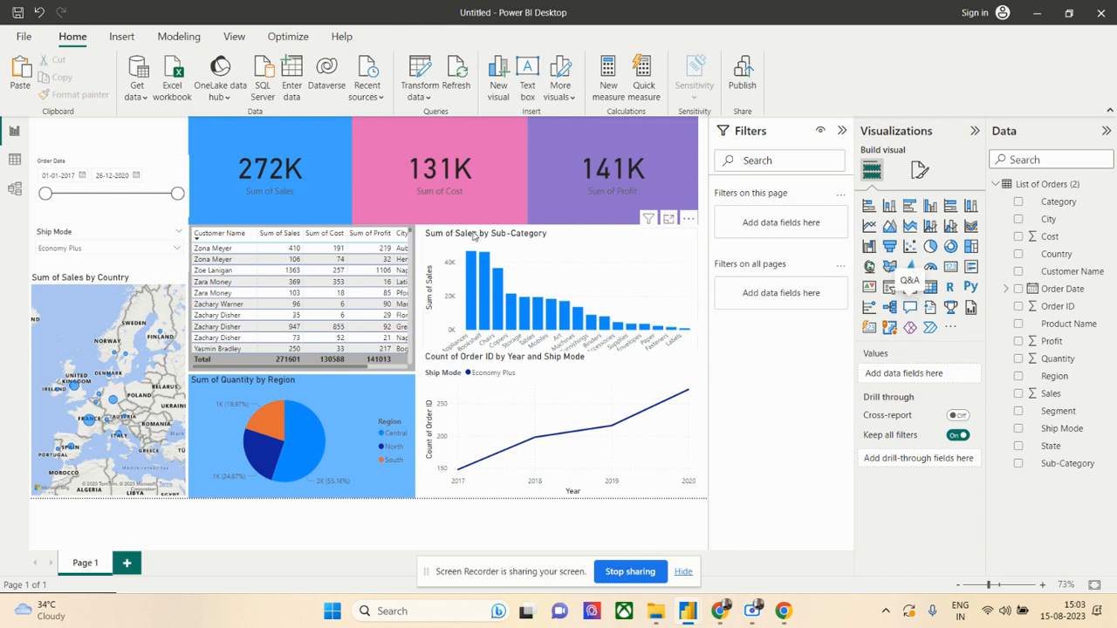
left_click(103, 156)
left_click_drag(108, 137, 108, 120)
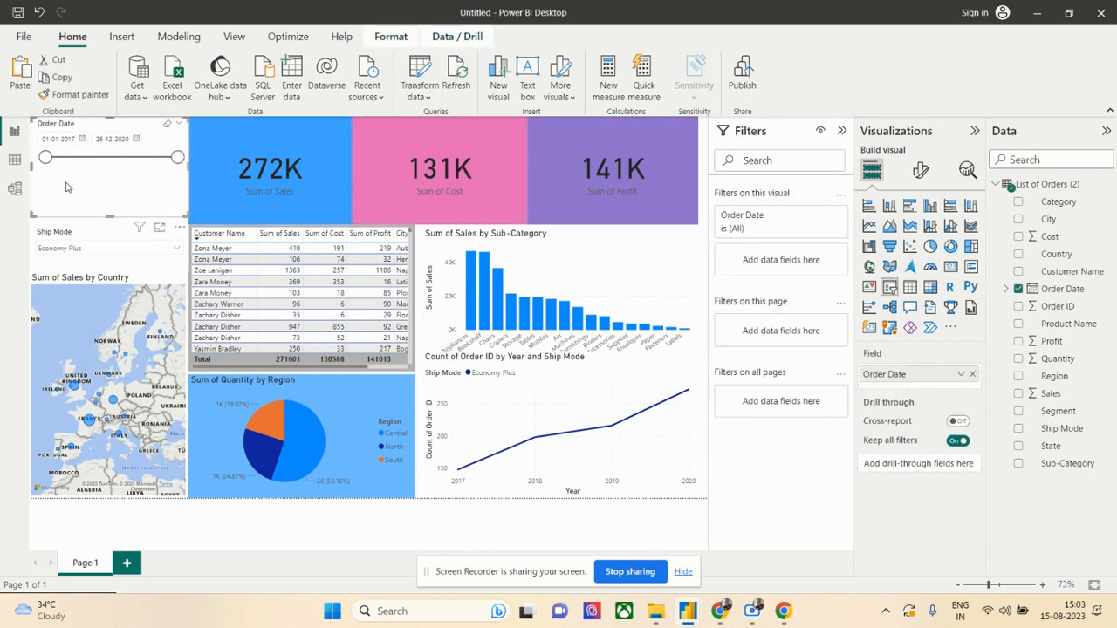
- Save the report as Cloud Dashboard, a Power BI file (*.pbix), in the PowerBI folder on the Desktop
mouse_move(661, 402)
left_click(24, 36)
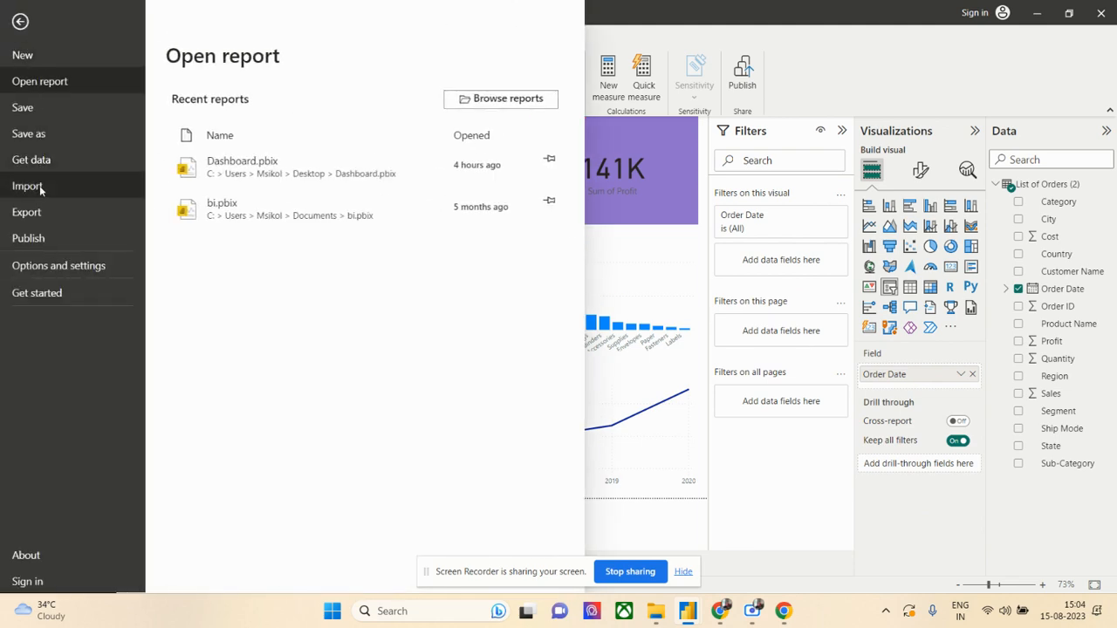
key("Escape")
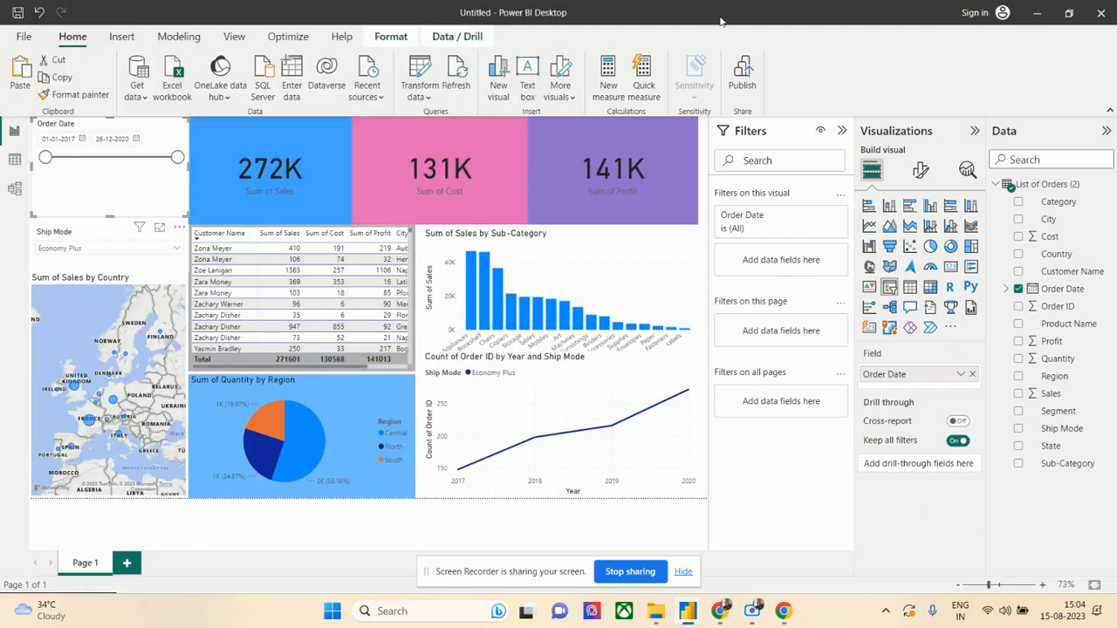
key("ctrl+s")
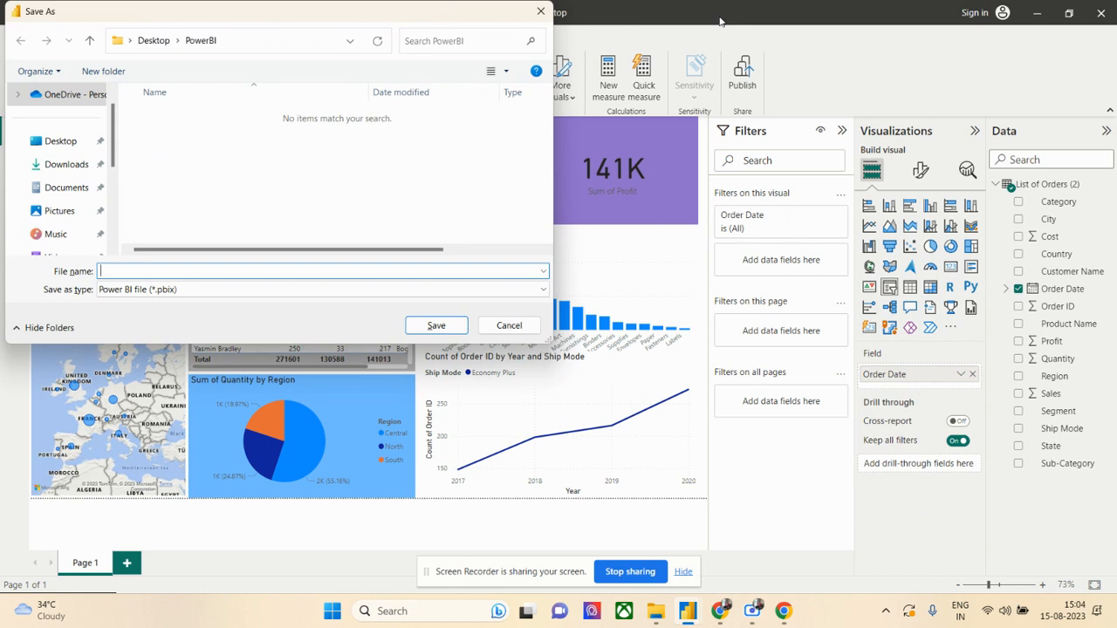
left_click(65, 144)
double_click(175, 188)
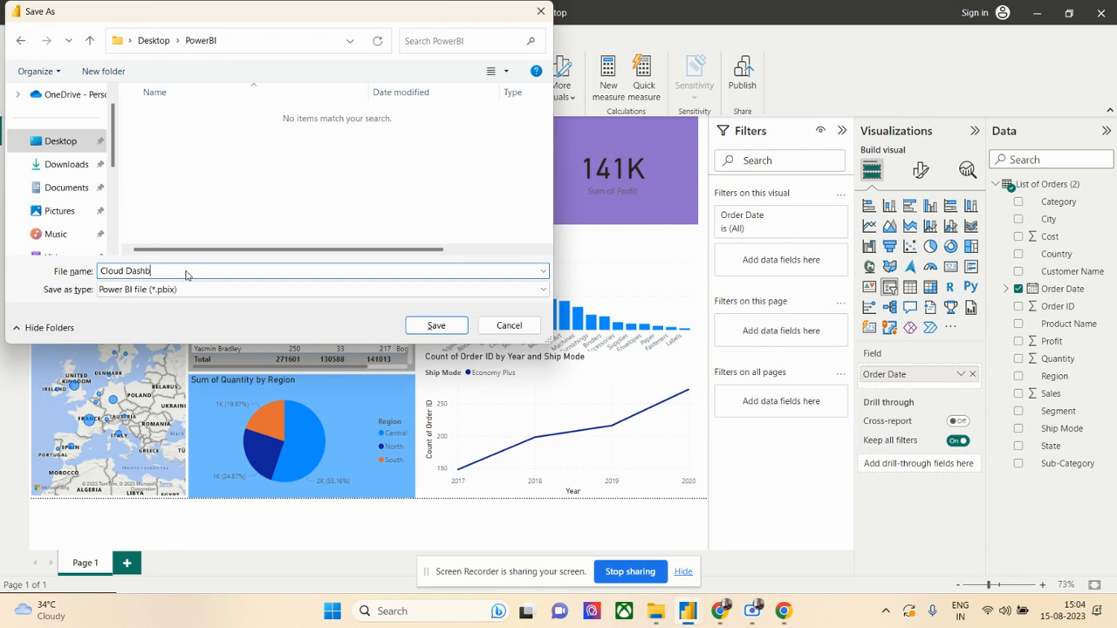
left_click(451, 323)
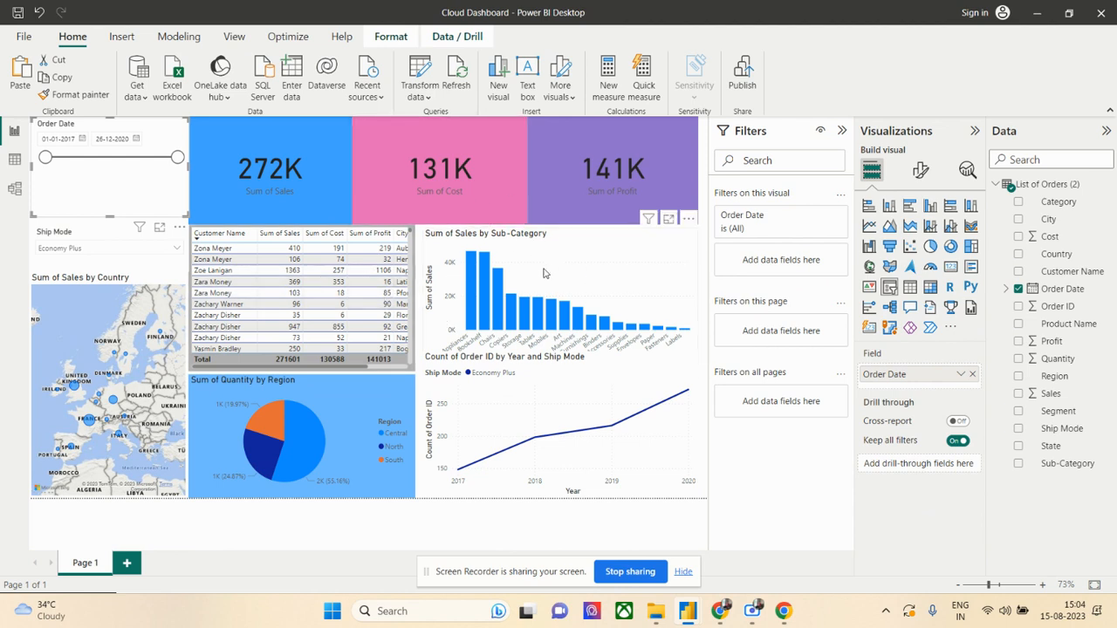
- View the List of Orders (2) table data, return to the report, and open the Power BI Dataset workbook from the PowerBI folder in File Explorer
left_click(14, 159)
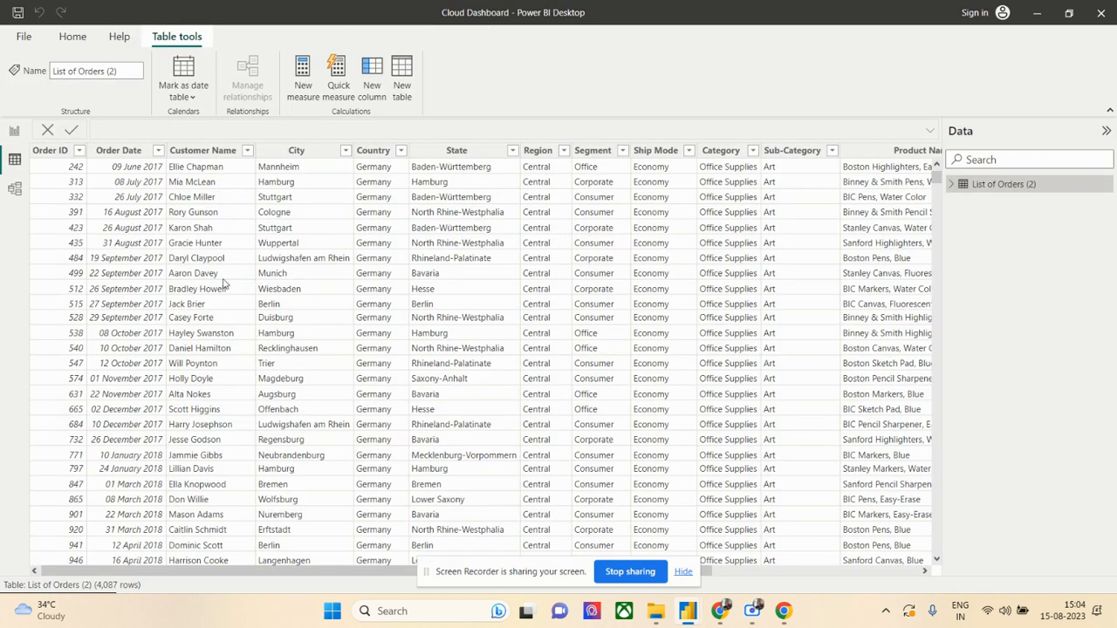
left_click(14, 133)
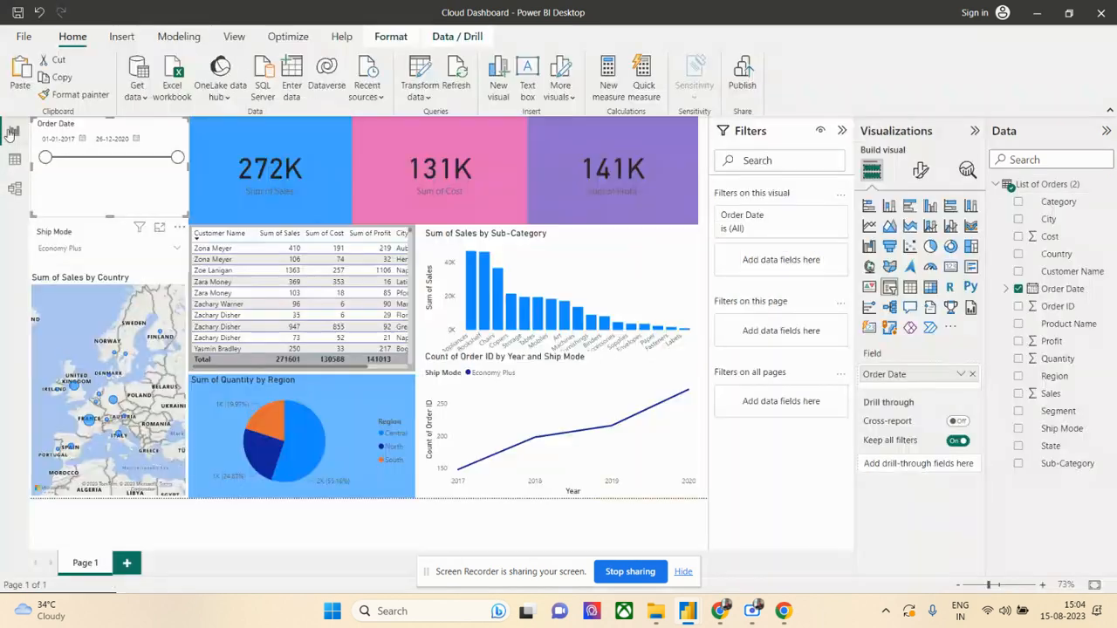
left_click(657, 613)
left_click(219, 167)
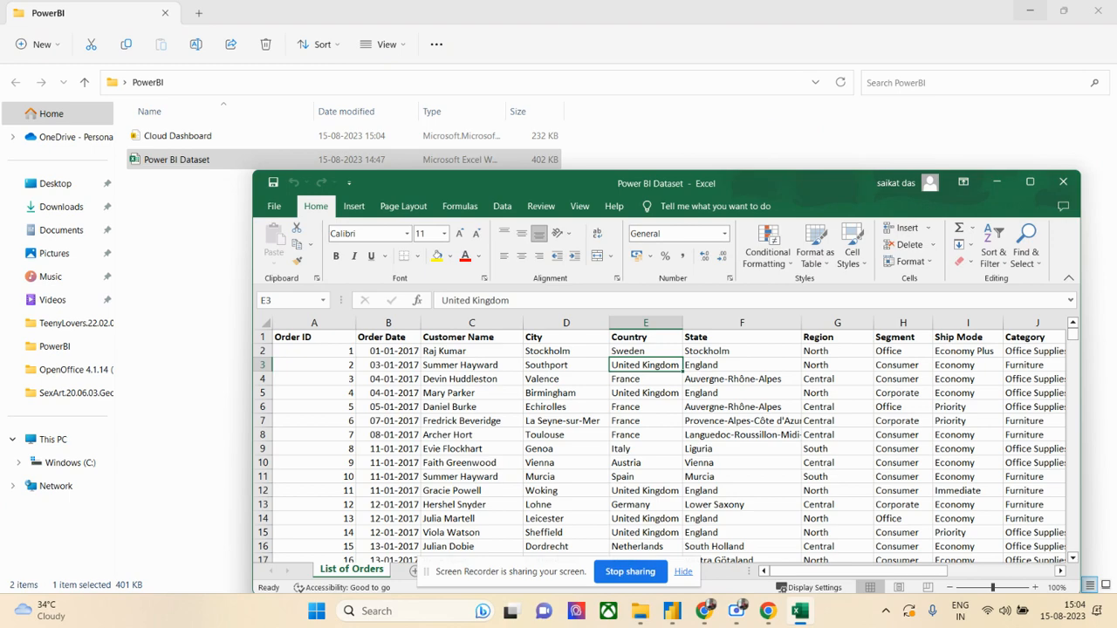
- Clear the order records in rows 3873 to 4089 of the List of Orders sheet, and save and close the workbook
left_click(1030, 181)
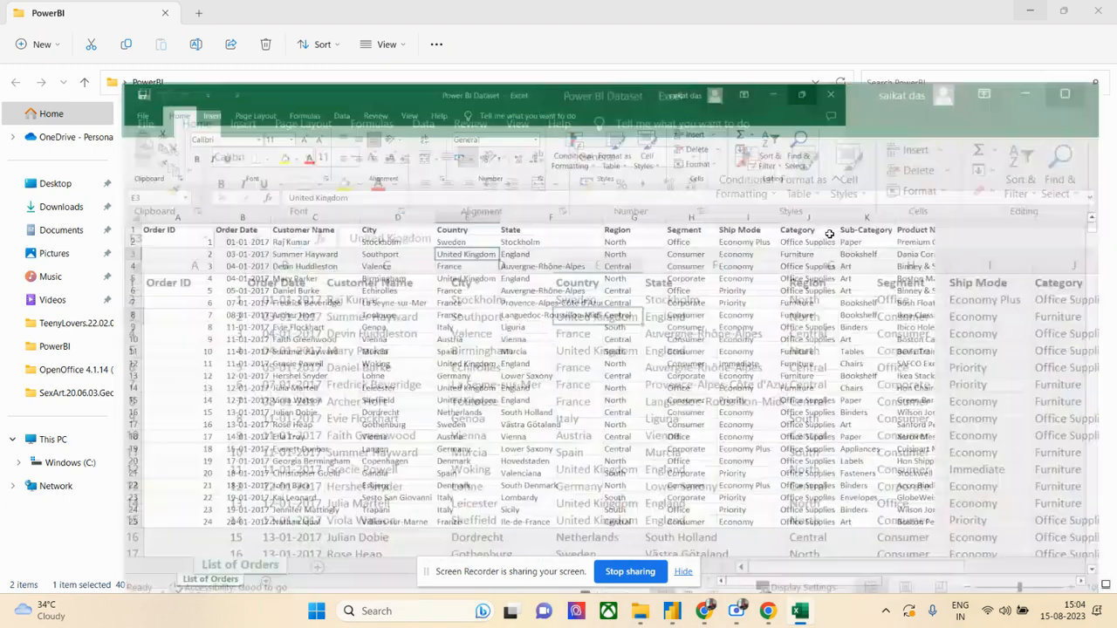
left_click(850, 110)
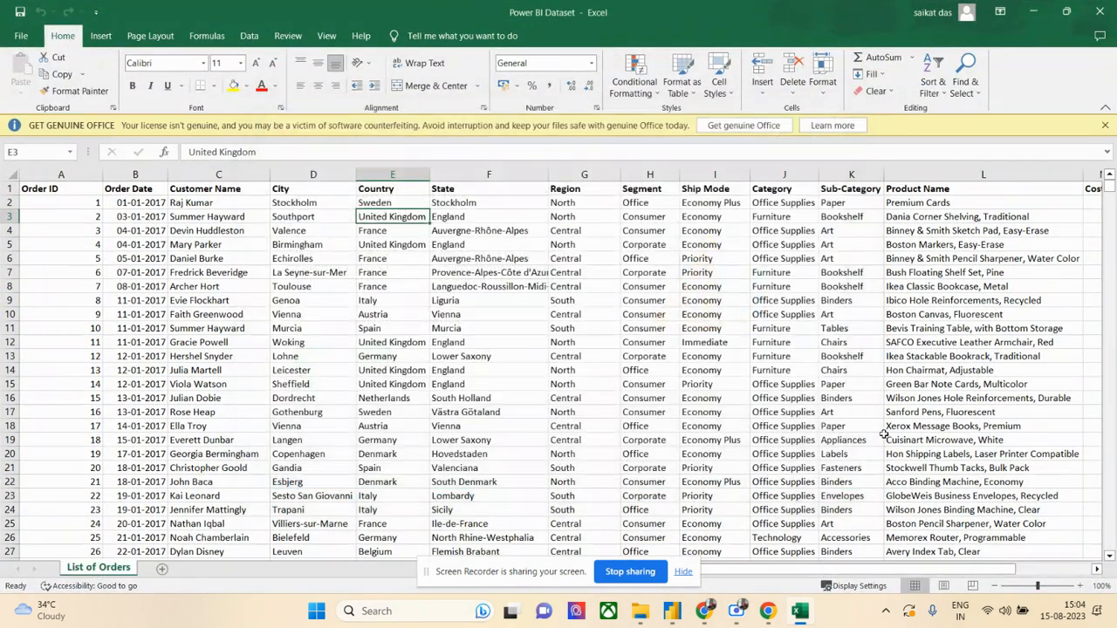
left_click_drag(1109, 187, 1110, 543)
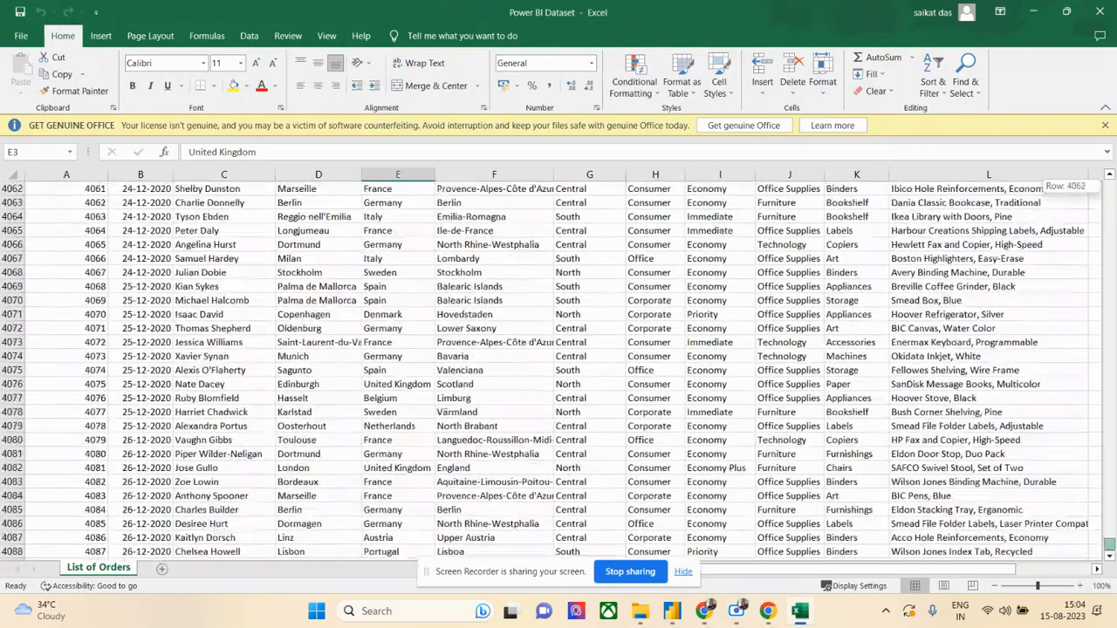
scroll(830, 382, "down", 4)
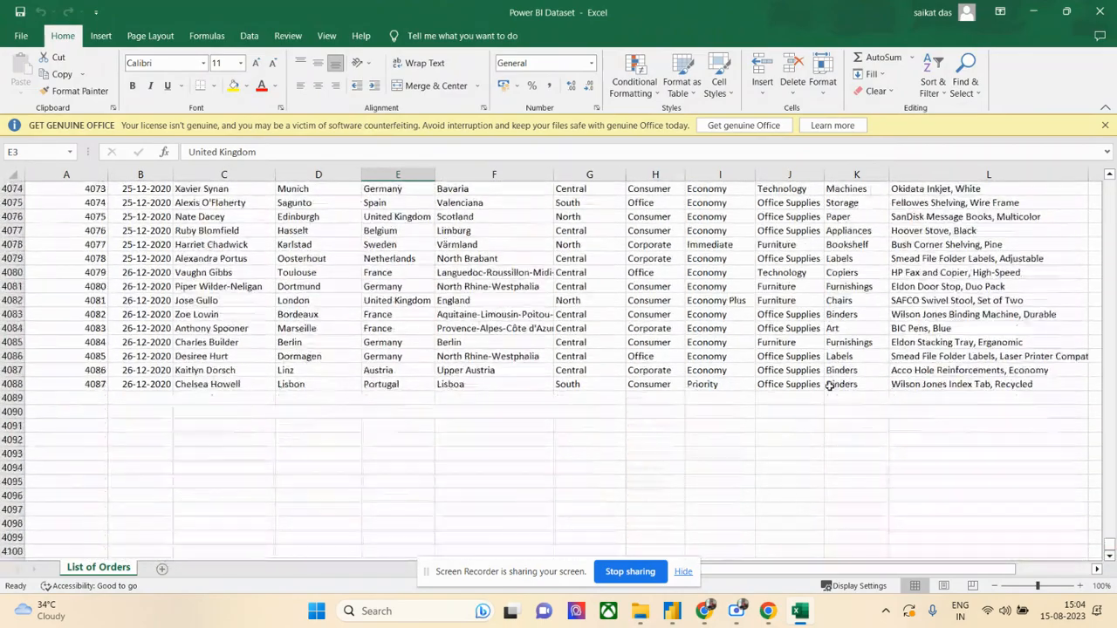
left_click_drag(76, 399, 960, 140)
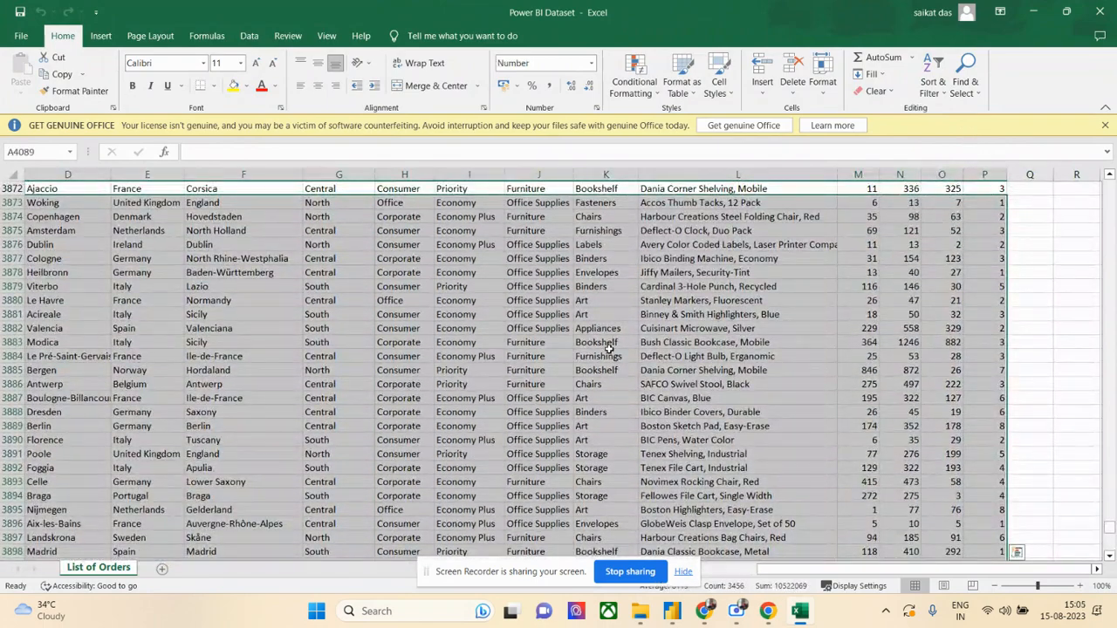
key("ctrl+BackSpace")
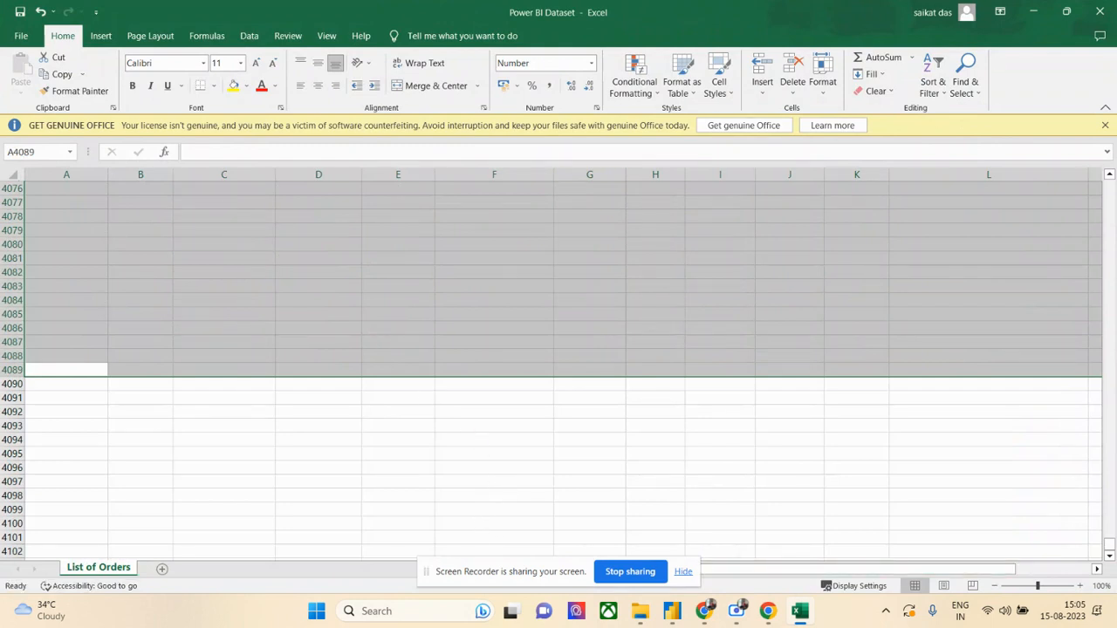
left_click(1099, 11)
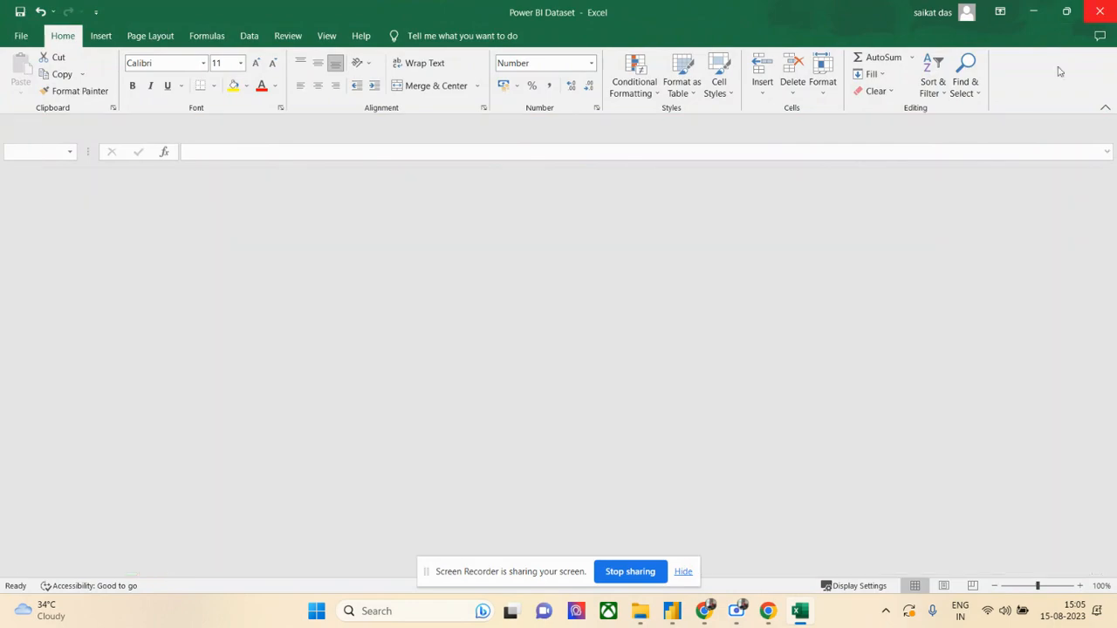
mouse_move(689, 613)
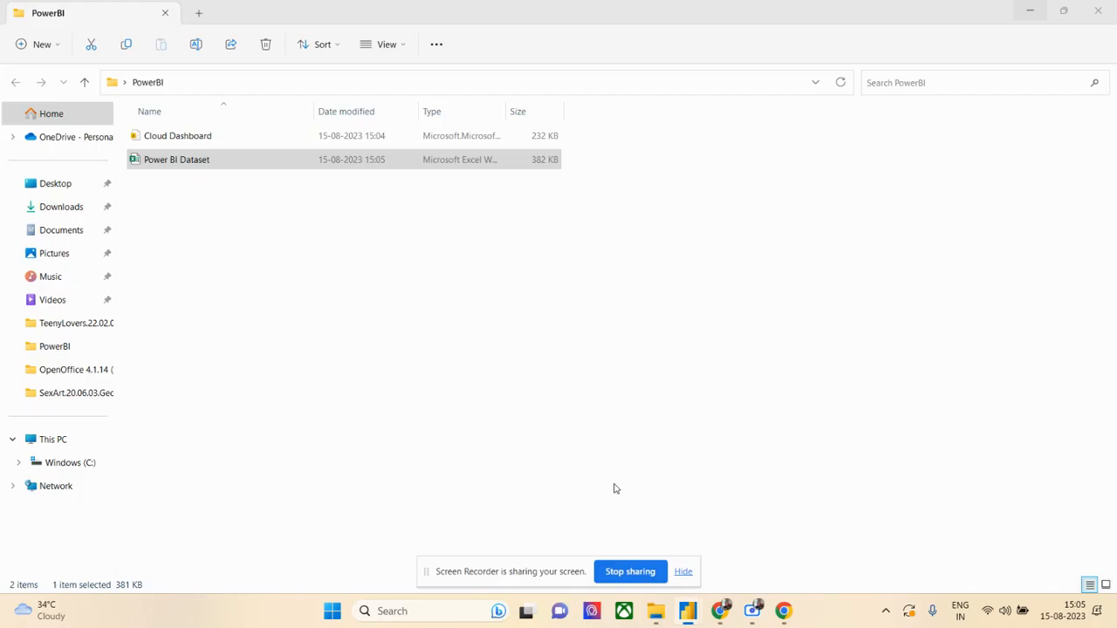
key("alt+Tab")
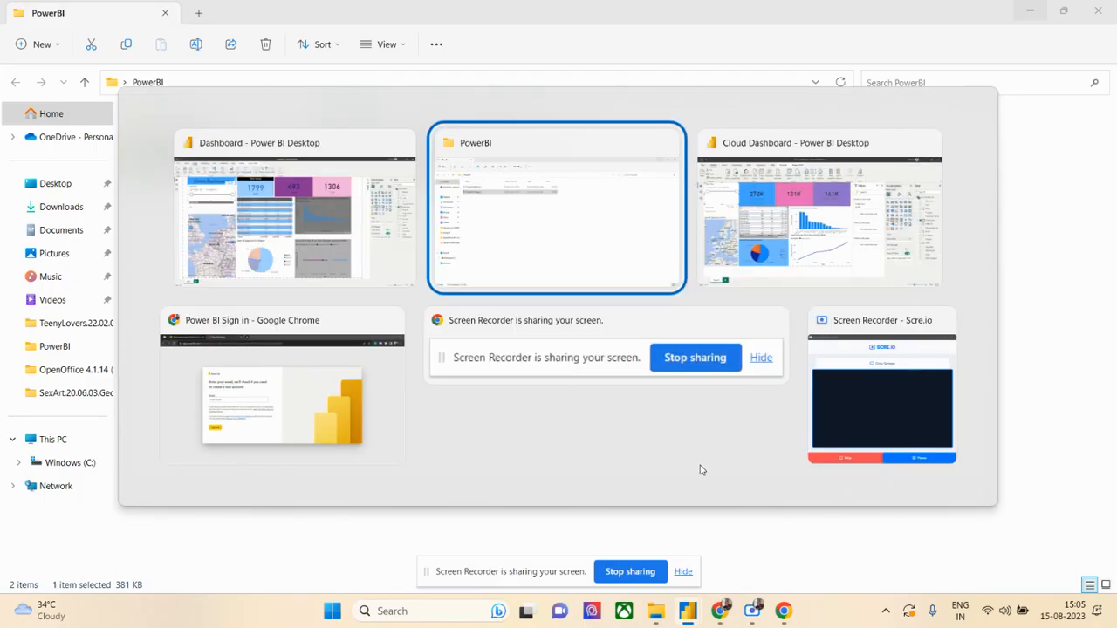
key("alt+Tab")
key("alt+Tab")
key("alt+Tab")
key("alt+Tab")
key("alt+Tab")
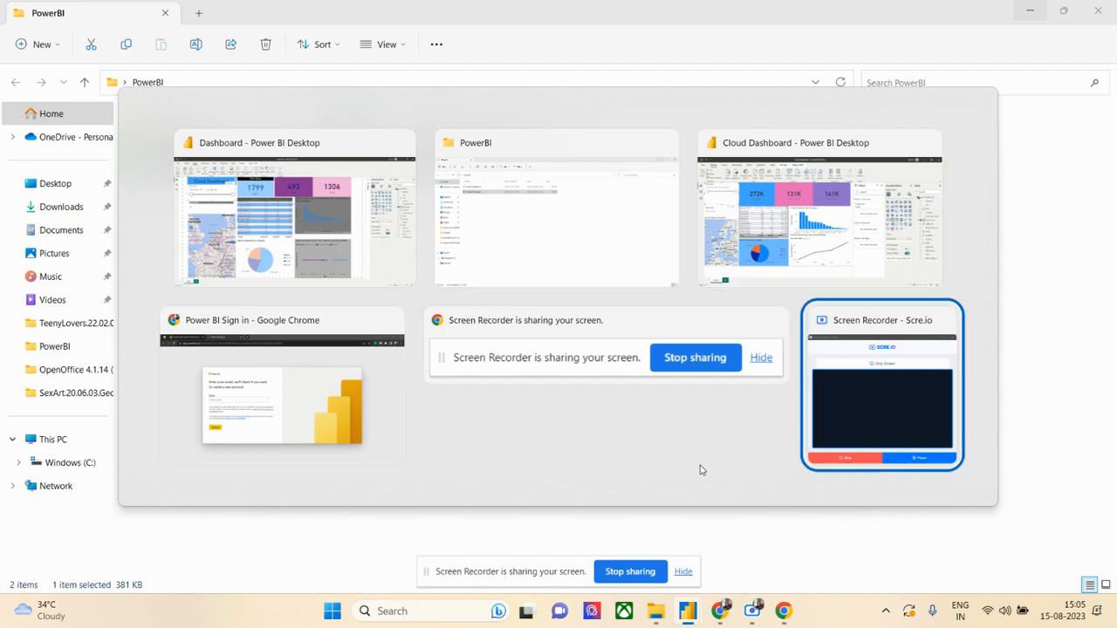
key("Escape")
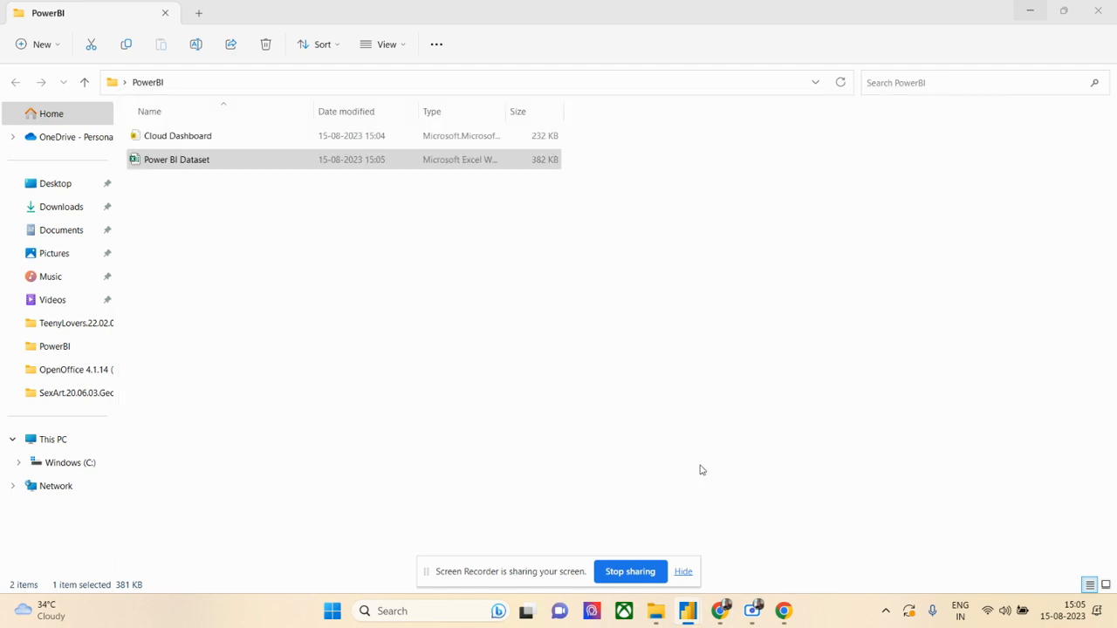
- Switch to the Cloud Dashboard report in Power BI Desktop and refresh its data from the edited workbook
key("alt+Tab")
key("alt+Tab")
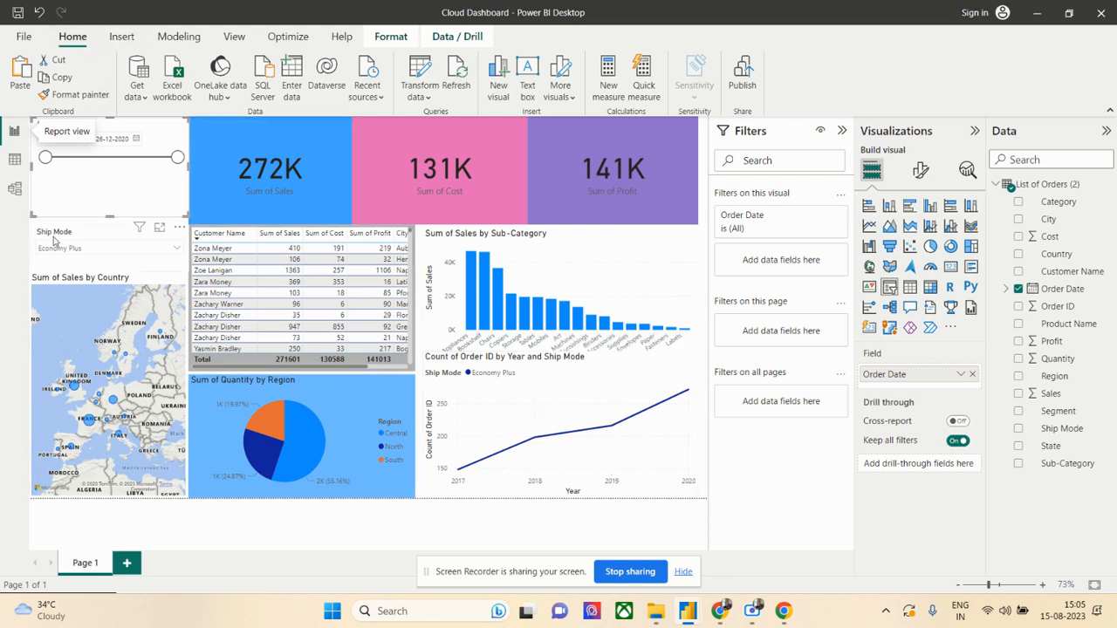
left_click(122, 39)
left_click(87, 42)
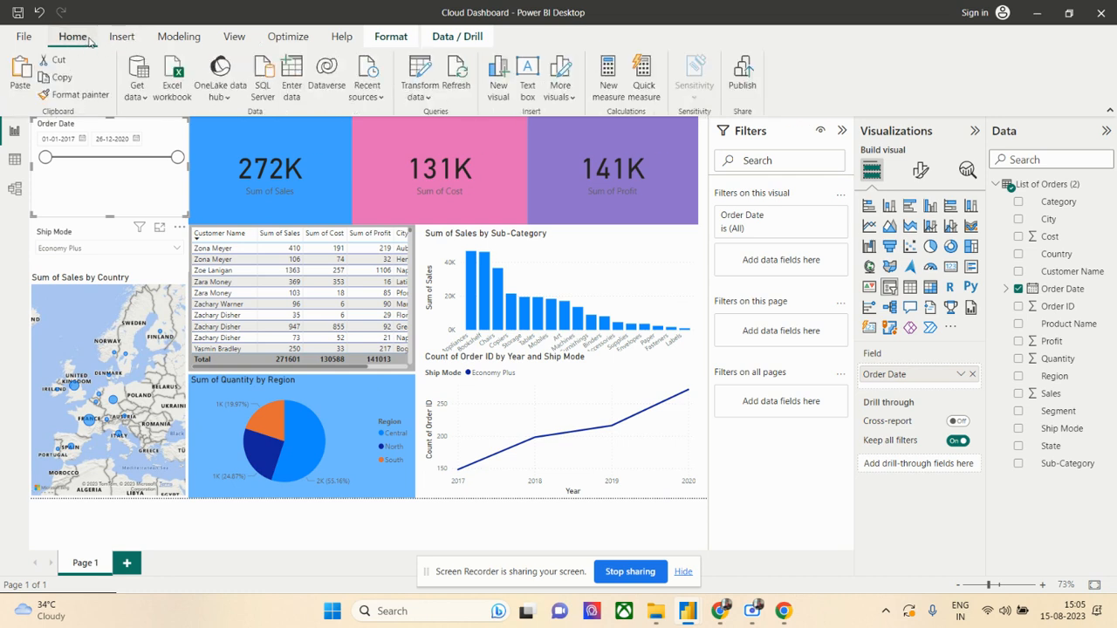
left_click(461, 80)
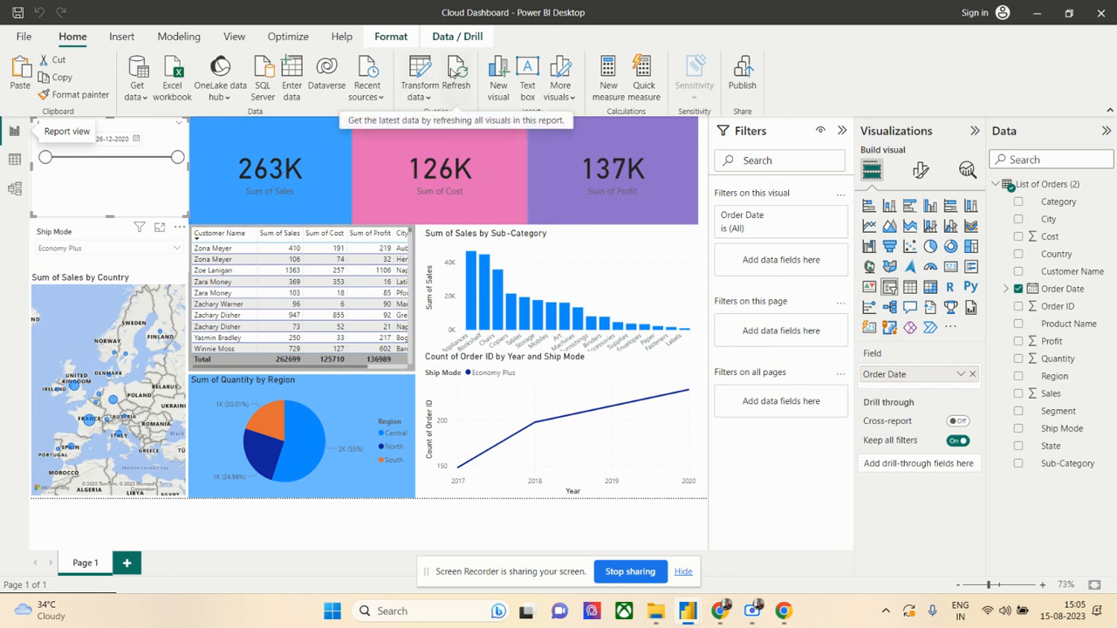
- Export the Cloud Dashboard report to PDF
left_click(24, 36)
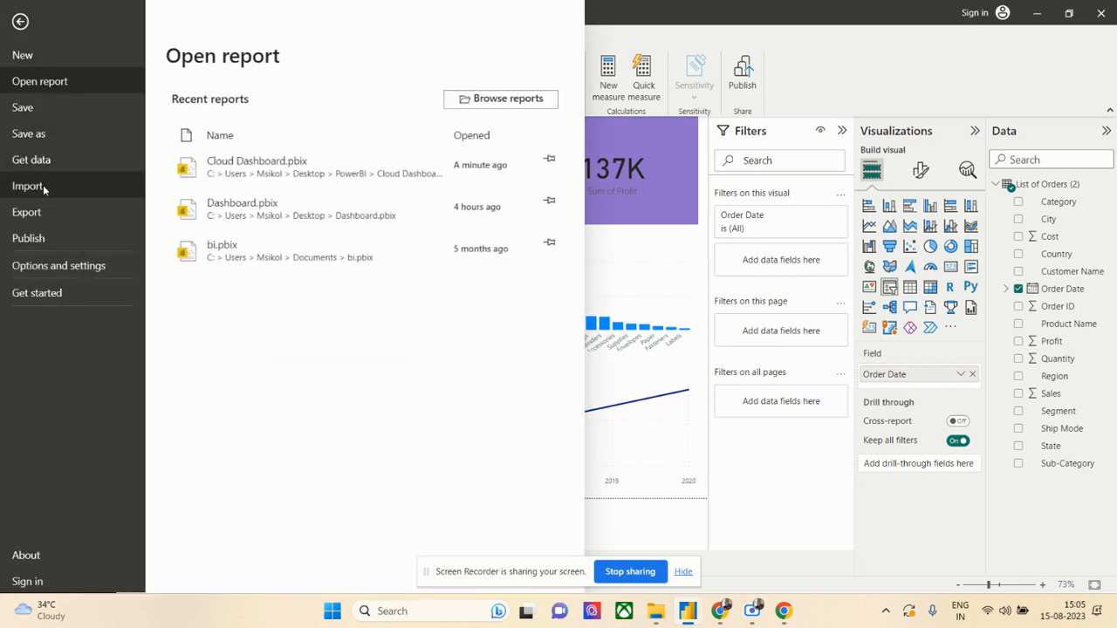
left_click(43, 214)
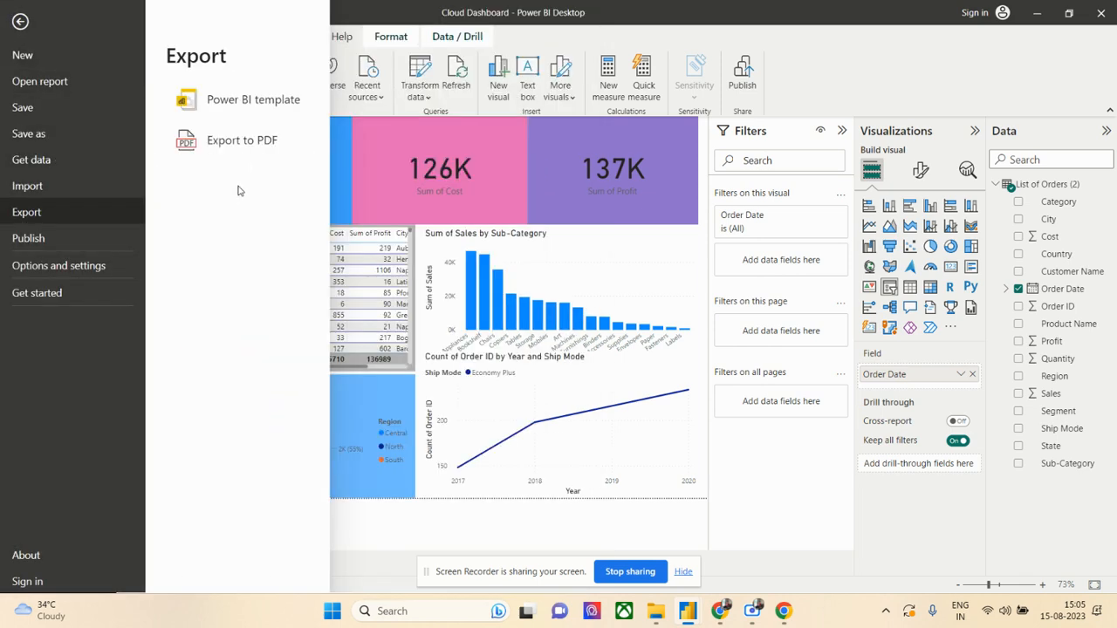
left_click(253, 143)
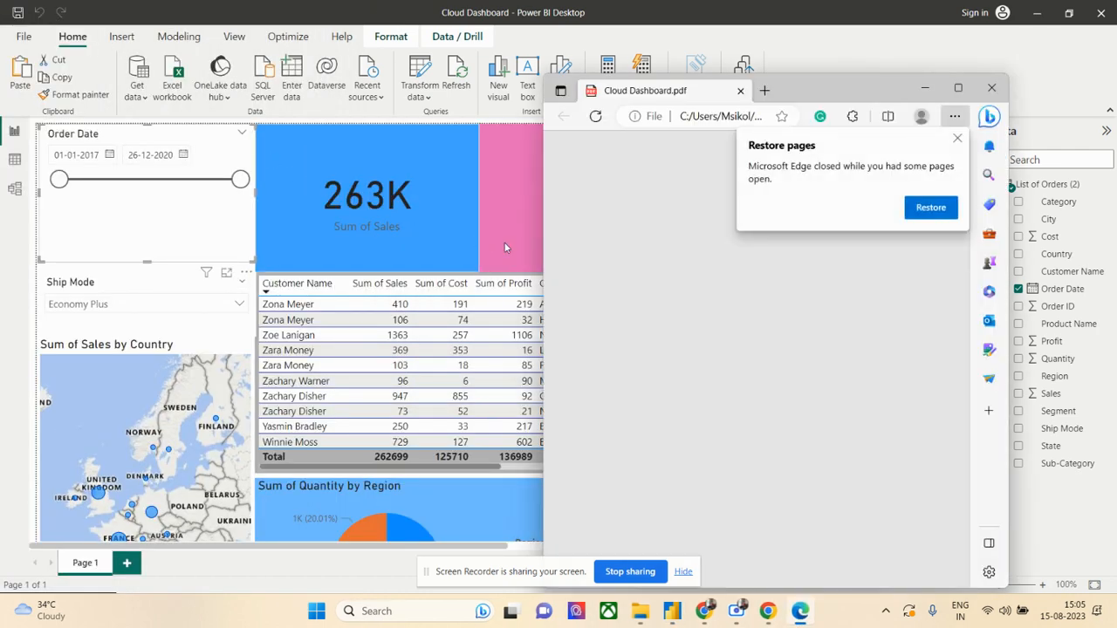
- Maximize the exported PDF in Edge, close the two restored tabs, enlarge the page to view it, and return to Power BI Desktop
left_click(927, 212)
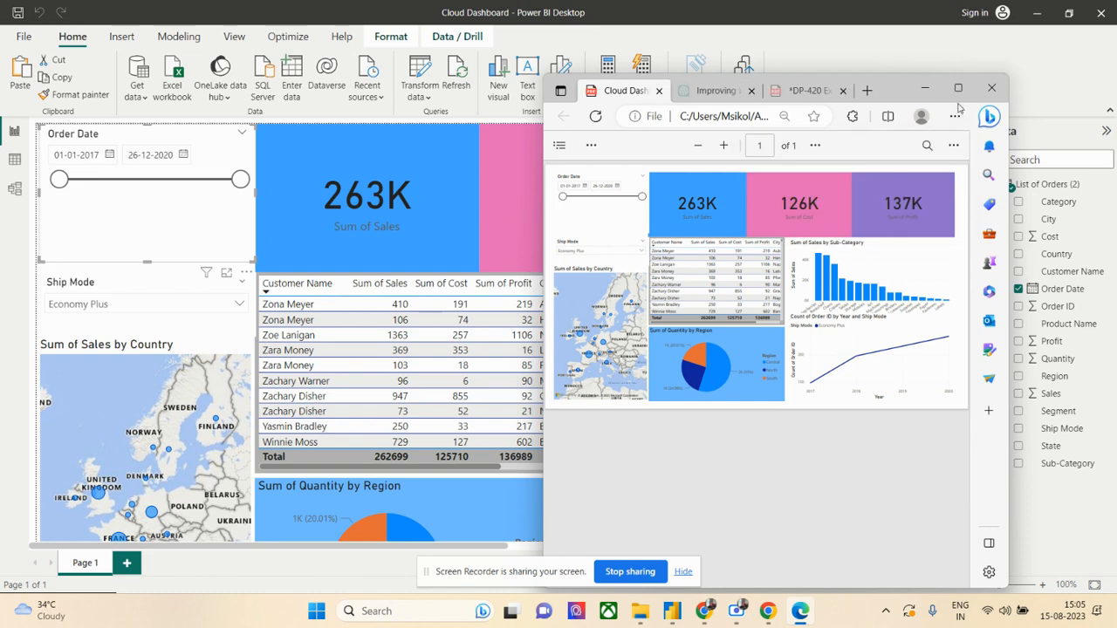
left_click(957, 87)
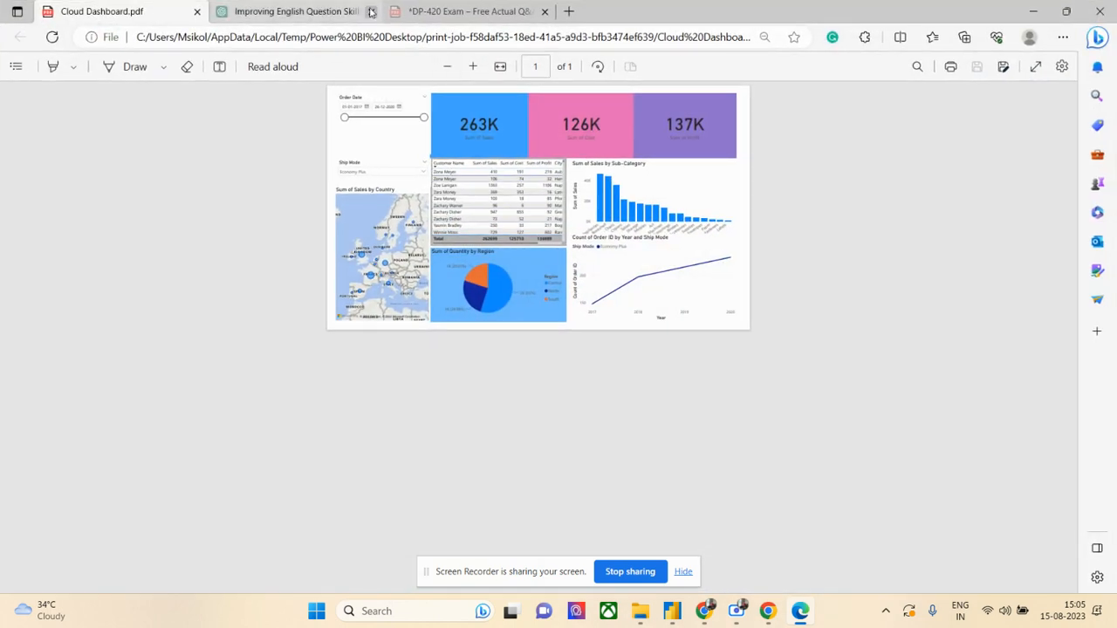
left_click(371, 11)
left_click(371, 11)
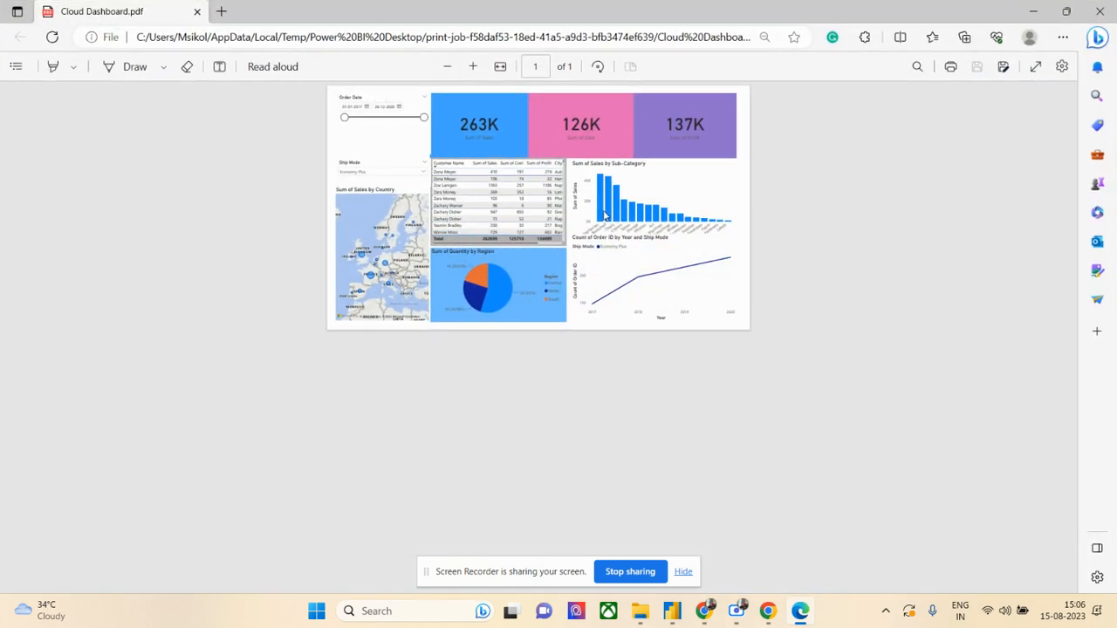
scroll(611, 219, "up", 3)
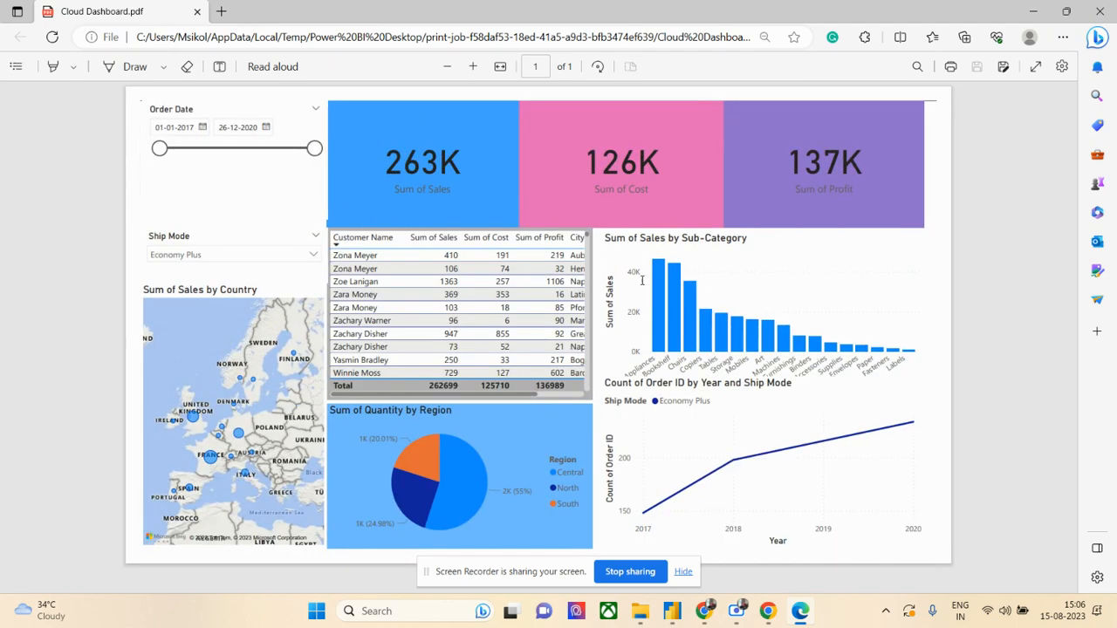
left_click(1033, 11)
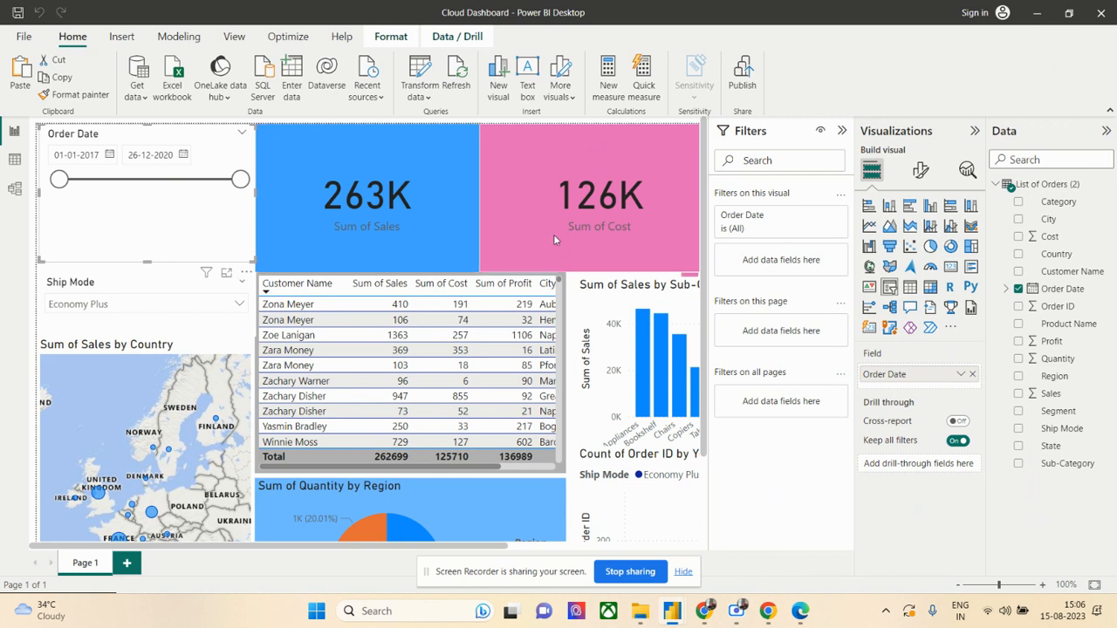
- Collapse the Filters pane, look over the report page, and inspect the Appliances bar in the Sum of Sales by Sub-Category chart
left_click(842, 131)
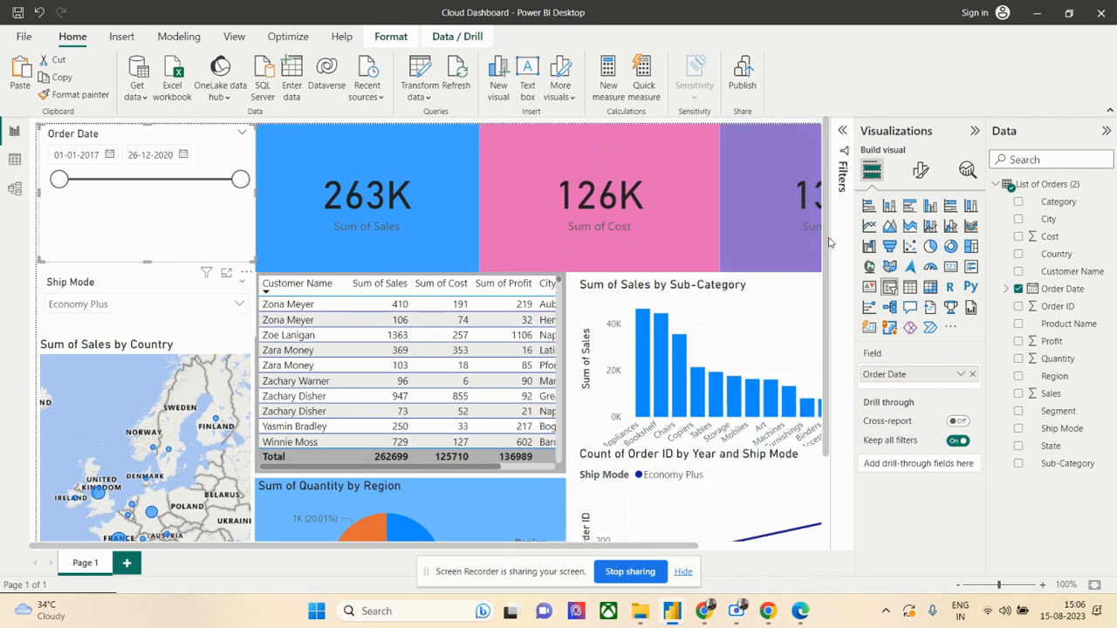
scroll(681, 288, "down", 2)
scroll(510, 291, "down", 1)
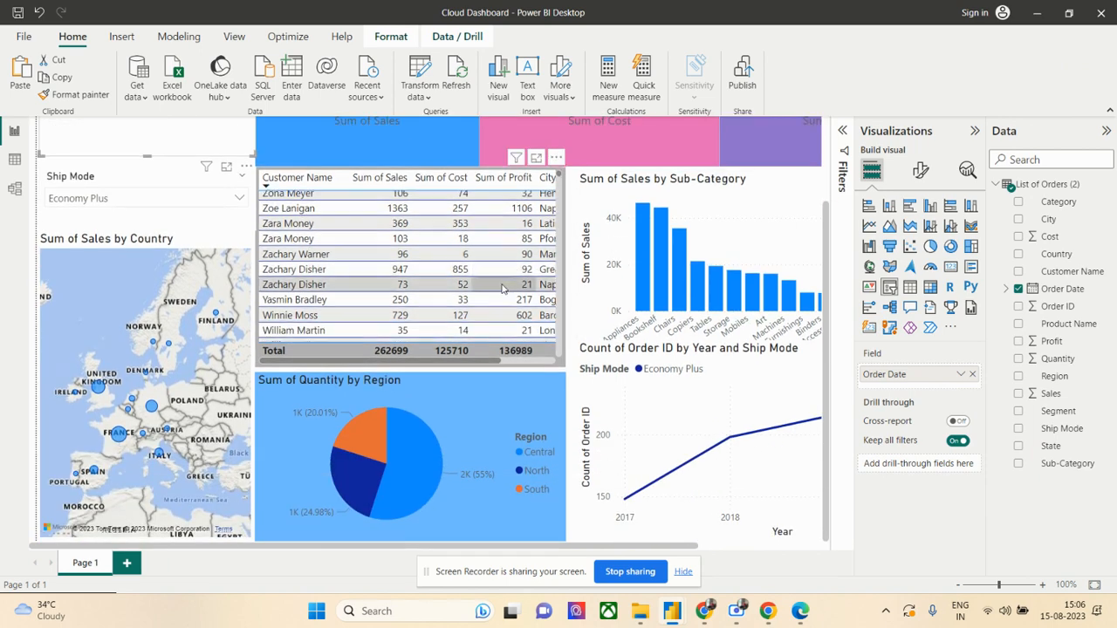
scroll(502, 289, "up", 1)
scroll(649, 328, "up", 2)
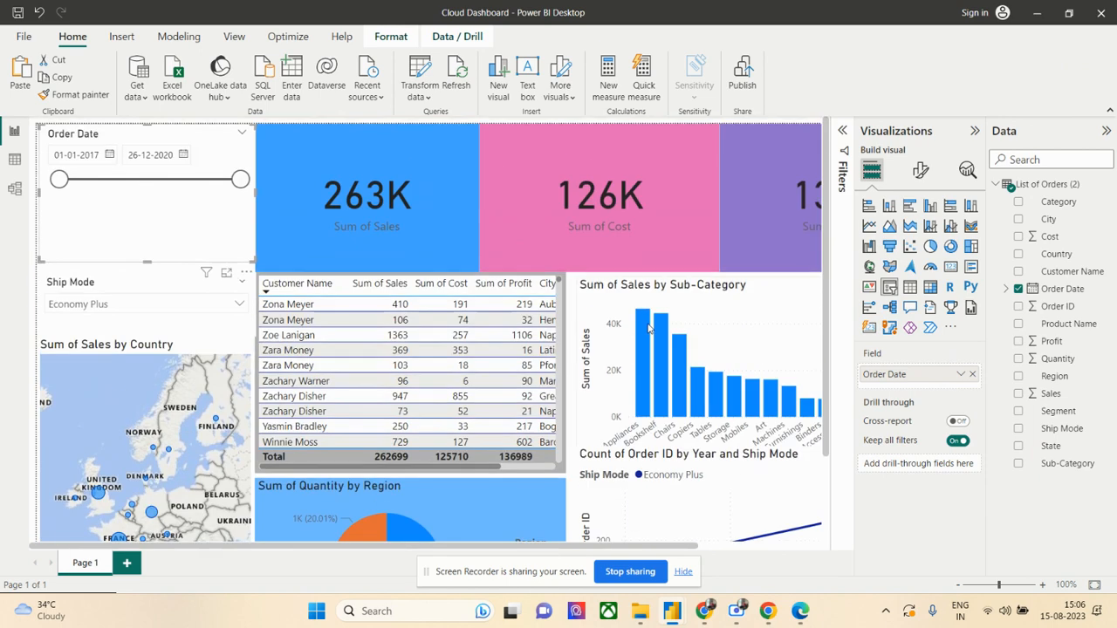
mouse_move(648, 327)
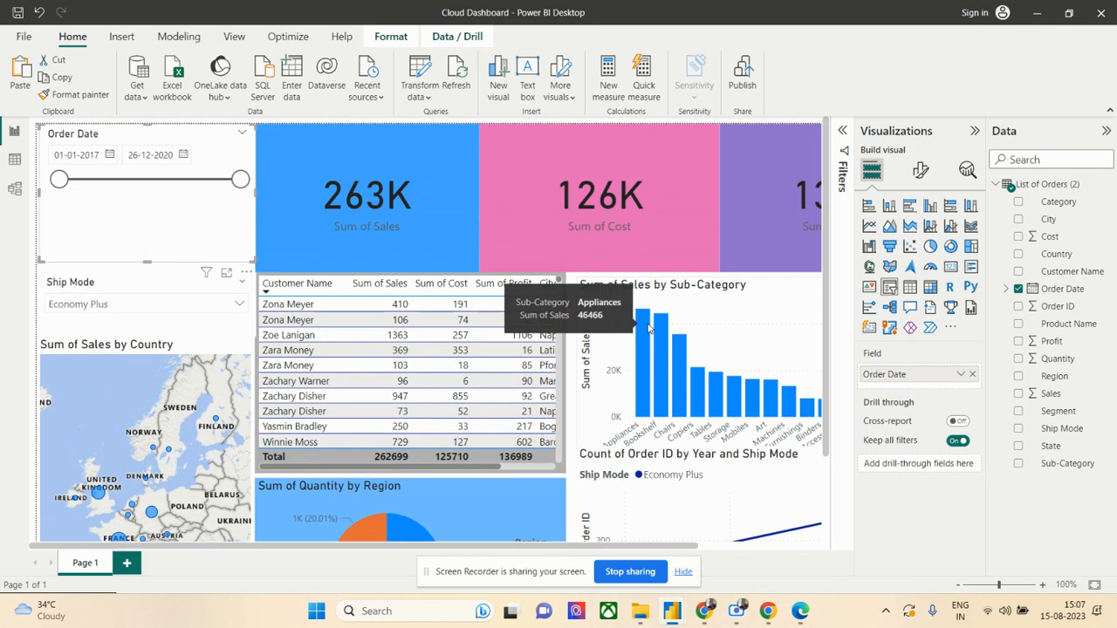